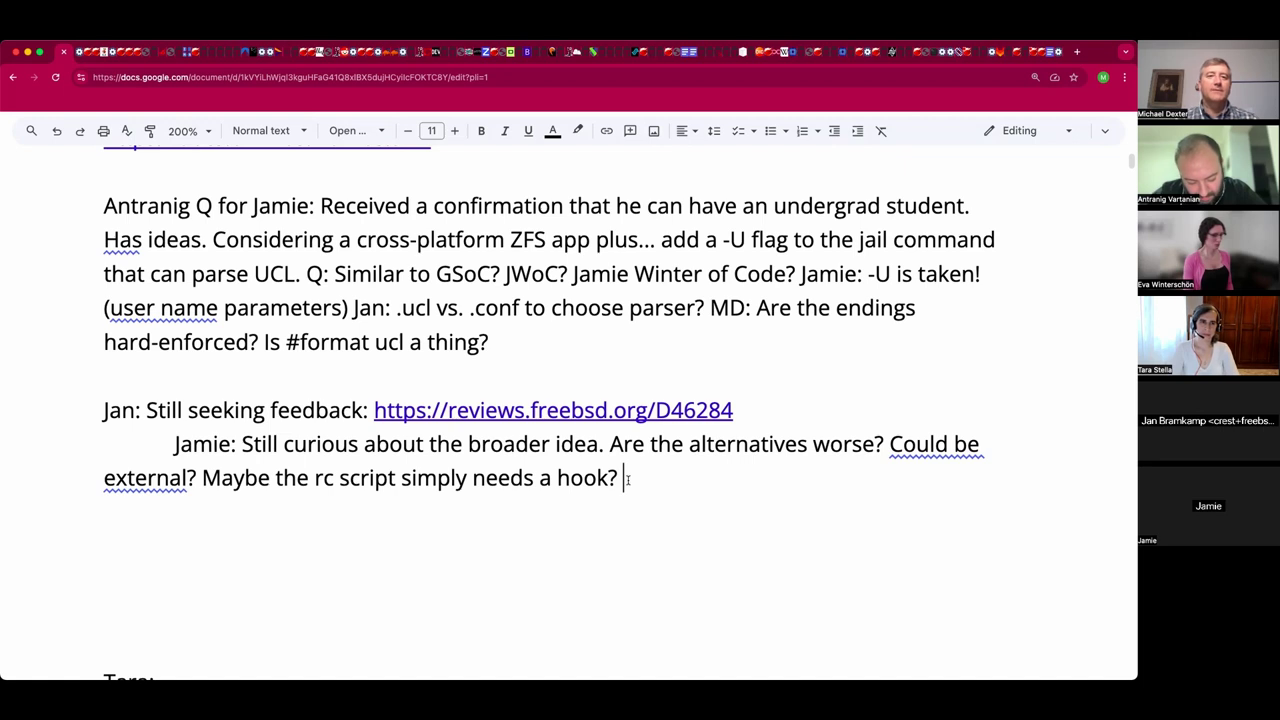
- Delete the surplus blank lines between the rc script hook note and the following speaker's empty entry, leaving one blank line
{"action": "left_click", "coordinate": [600, 562]}
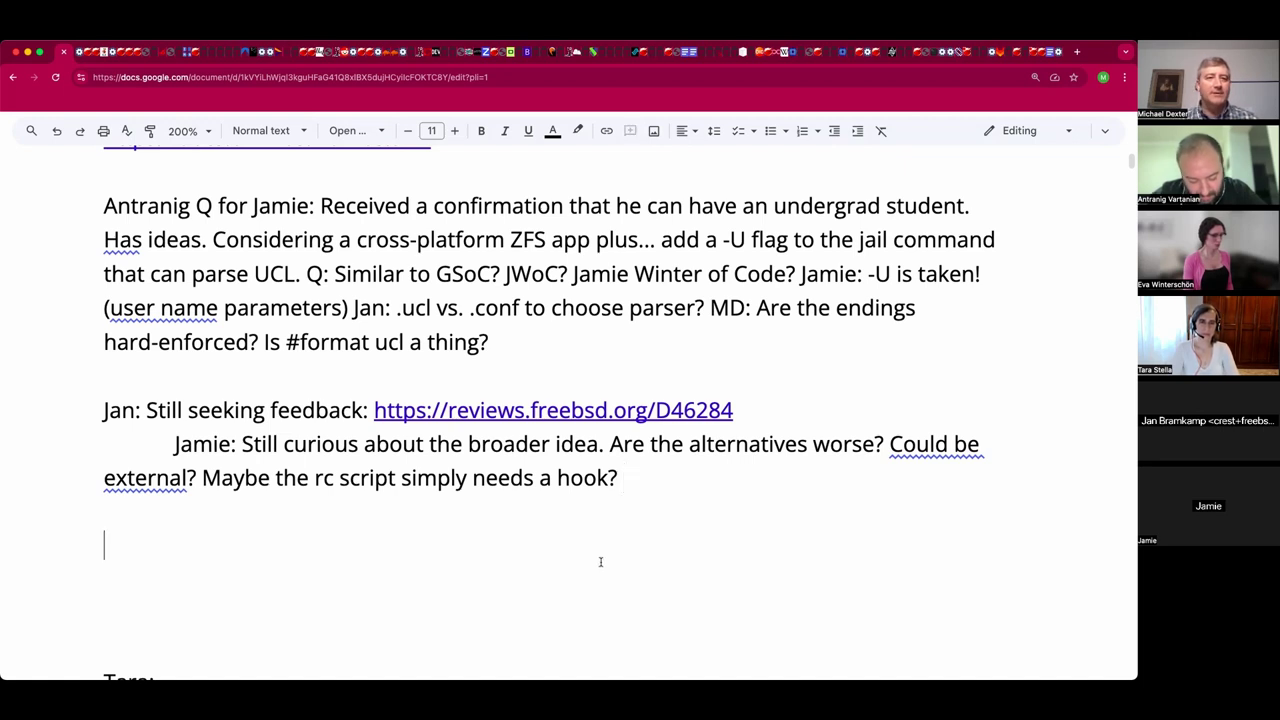
{"action": "key", "text": "Down"}
{"action": "key", "text": "Down"}
{"action": "key", "text": "Down"}
{"action": "key", "text": "Down"}
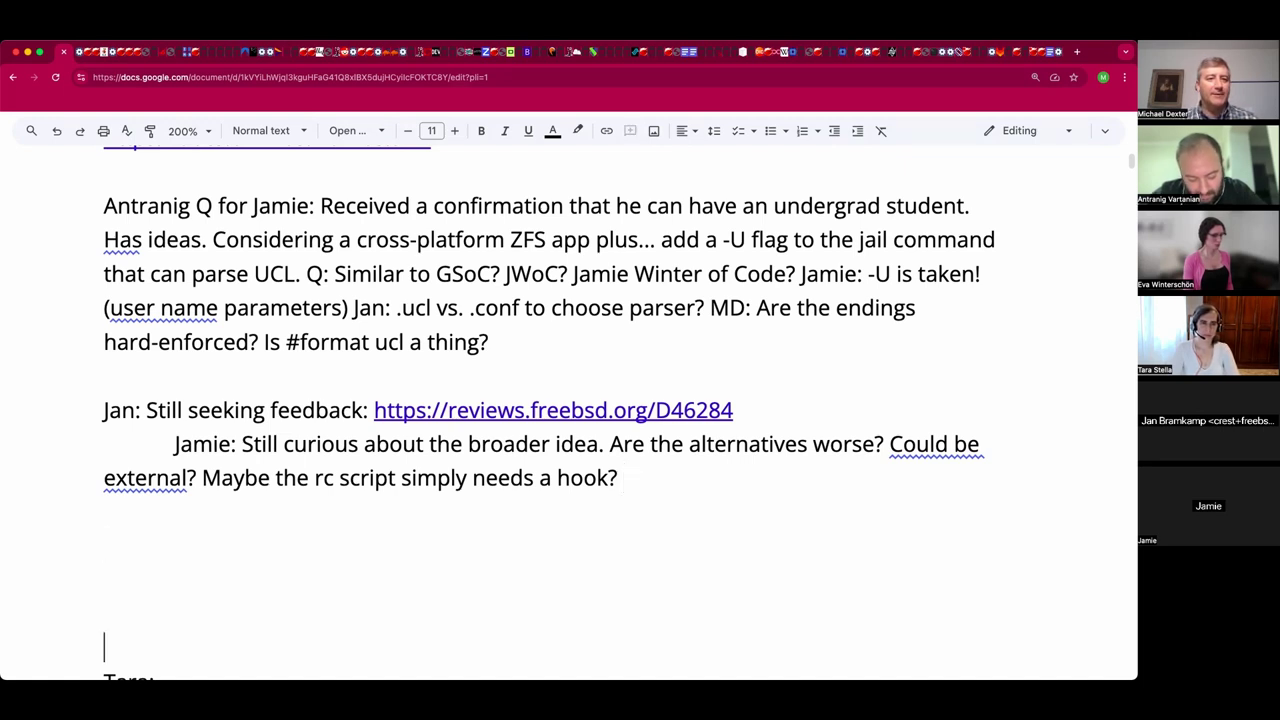
{"action": "scroll", "coordinate": [547, 402], "scroll_direction": "down", "scroll_amount": 1}
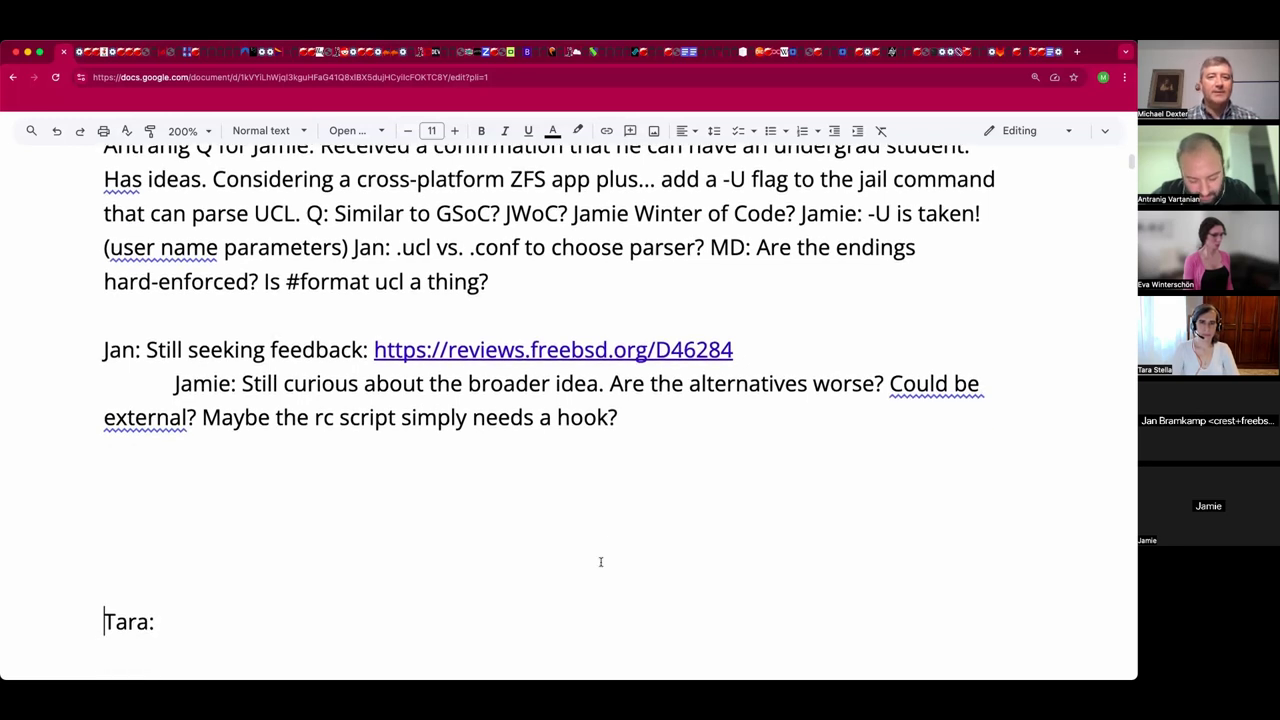
{"action": "left_click", "coordinate": [620, 474]}
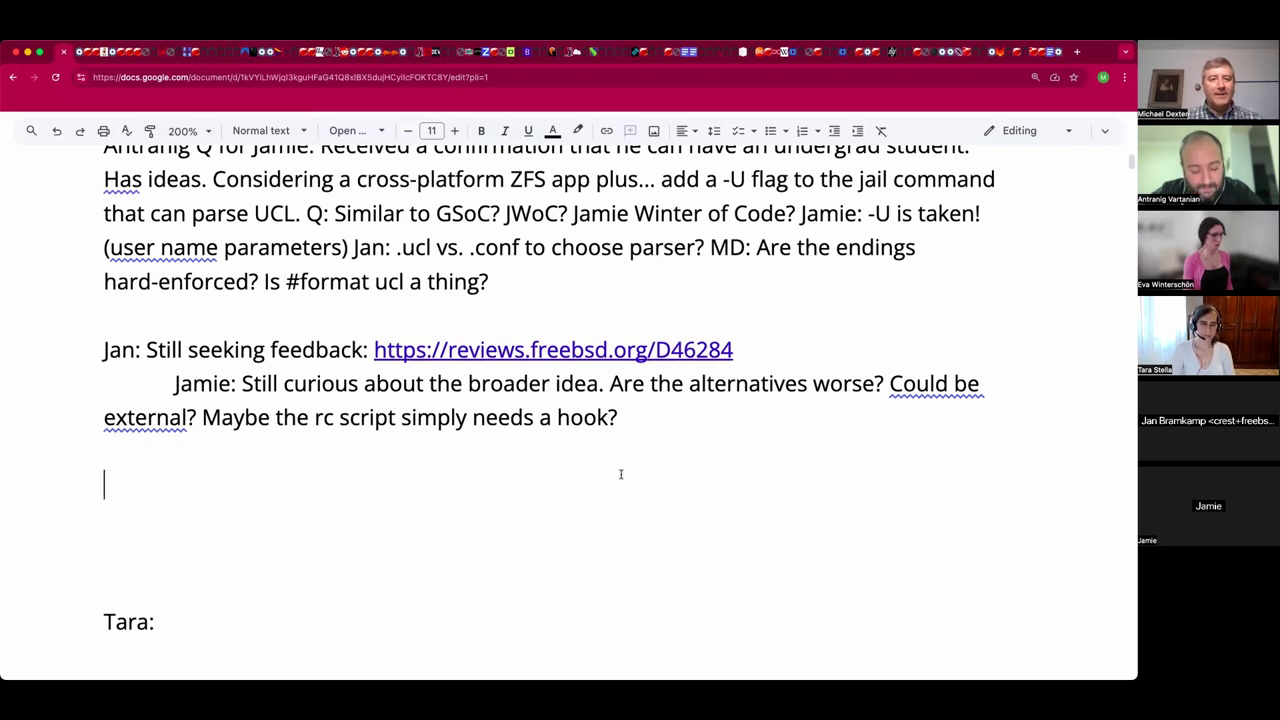
{"action": "left_click", "coordinate": [521, 580]}
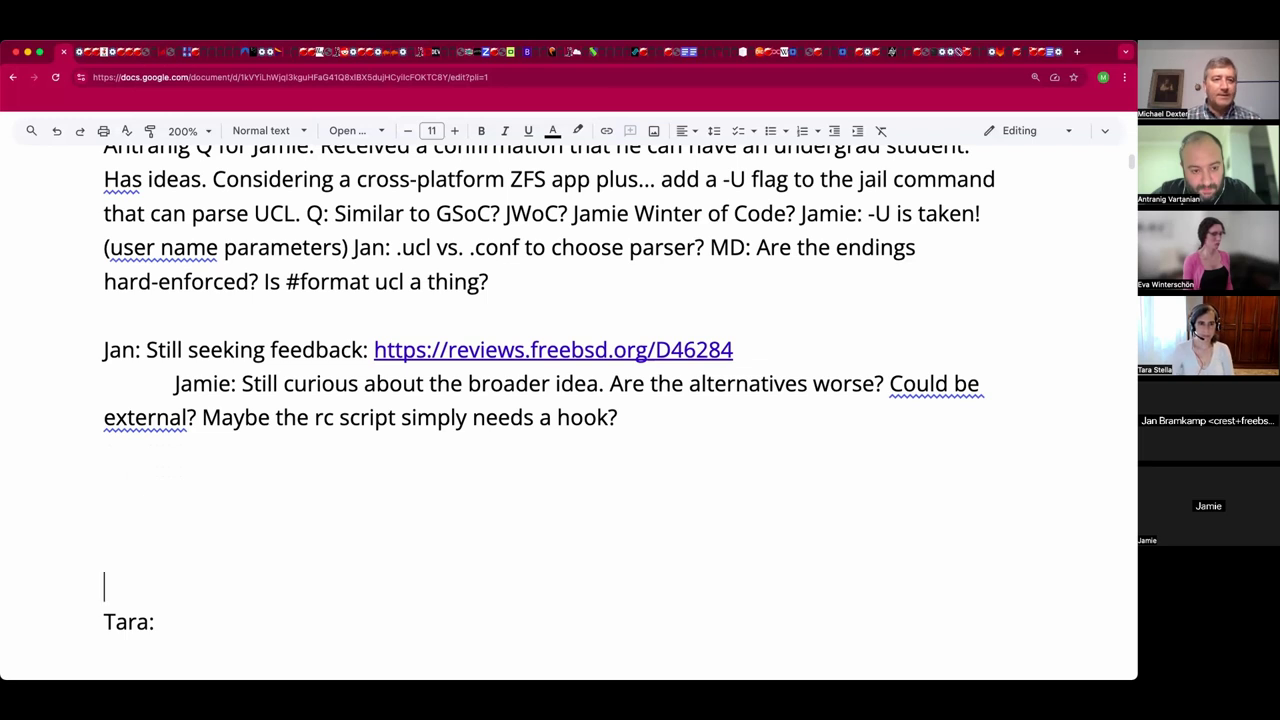
{"action": "key", "text": "BackSpace"}
{"action": "key", "text": "BackSpace"}
{"action": "key", "text": "BackSpace"}
{"action": "key", "text": "BackSpace"}
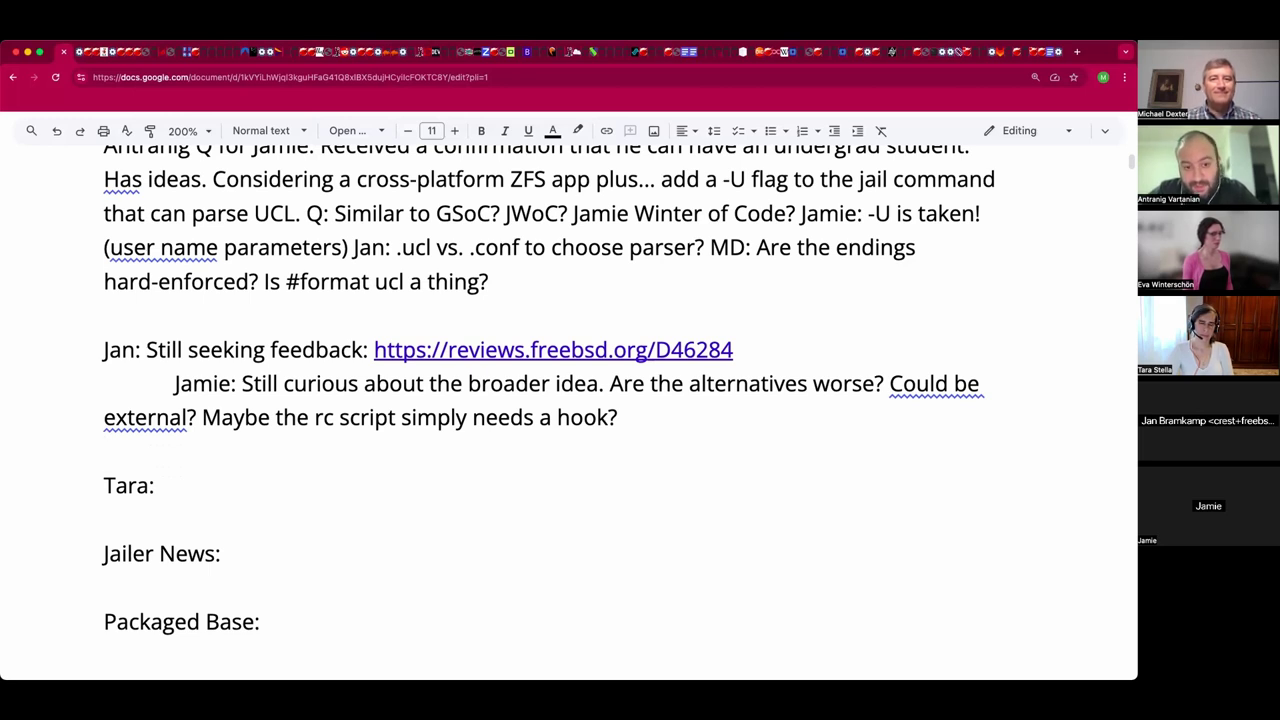
- Append "--ucl?" to the end of the paragraph about parsing UCL with the jail command, after "Is #format ucl a thing?"
{"action": "left_click", "coordinate": [652, 258]}
{"action": "left_click", "coordinate": [650, 275]}
{"action": "type", "text": "--us"}
{"action": "key", "text": "BackSpace"}
{"action": "type", "text": "cl"}
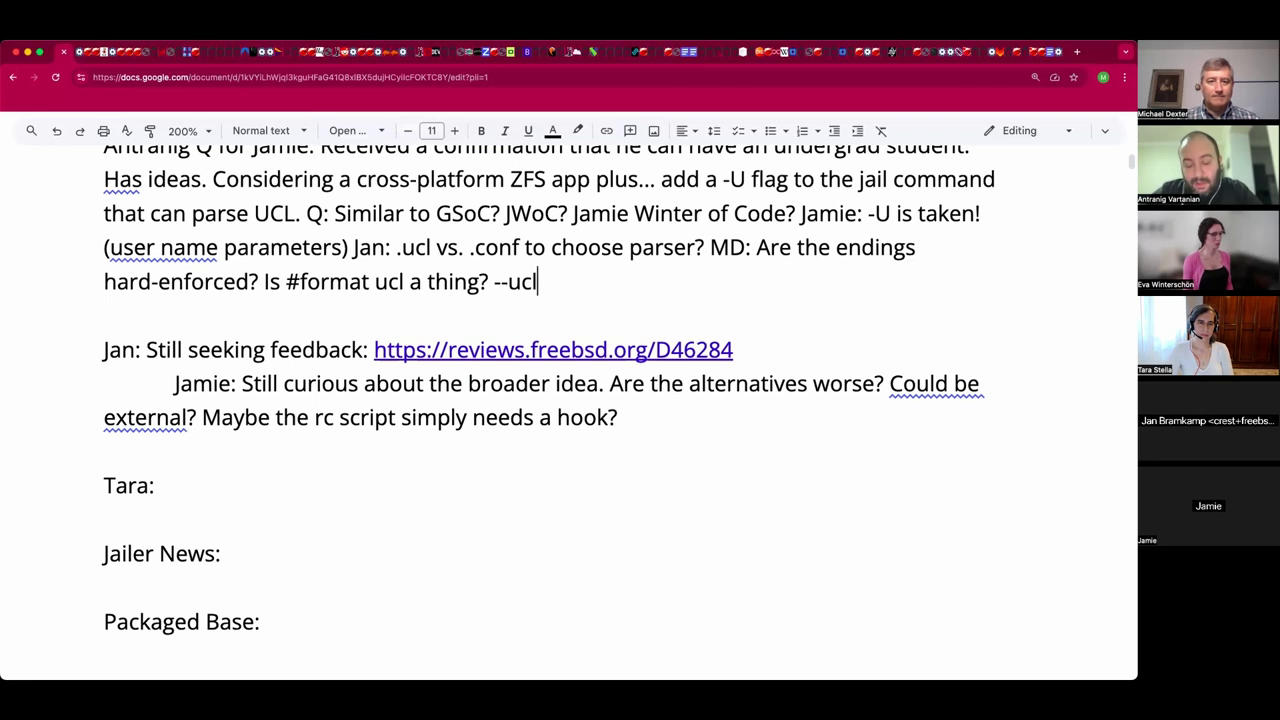
{"action": "type", "text": "?"}
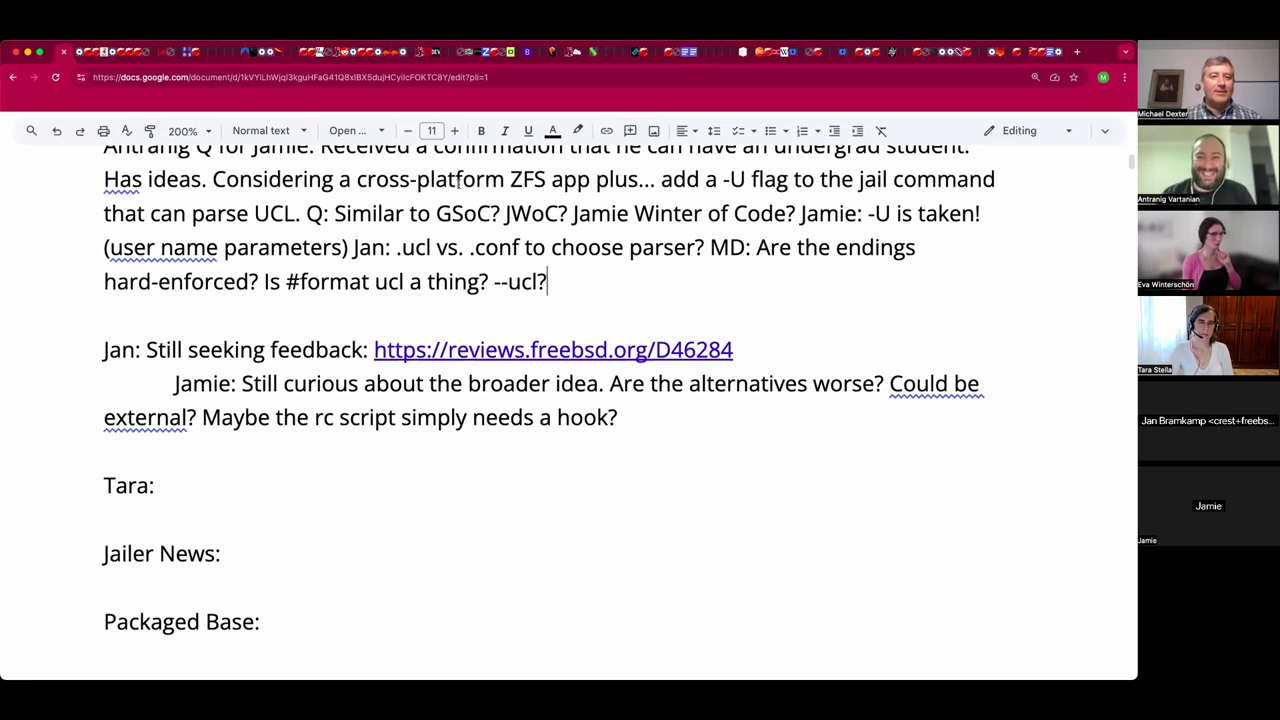
- Start the empty speaker entry above Jailer News with "New: The podman testing started yesterday"
{"action": "left_click", "coordinate": [269, 485]}
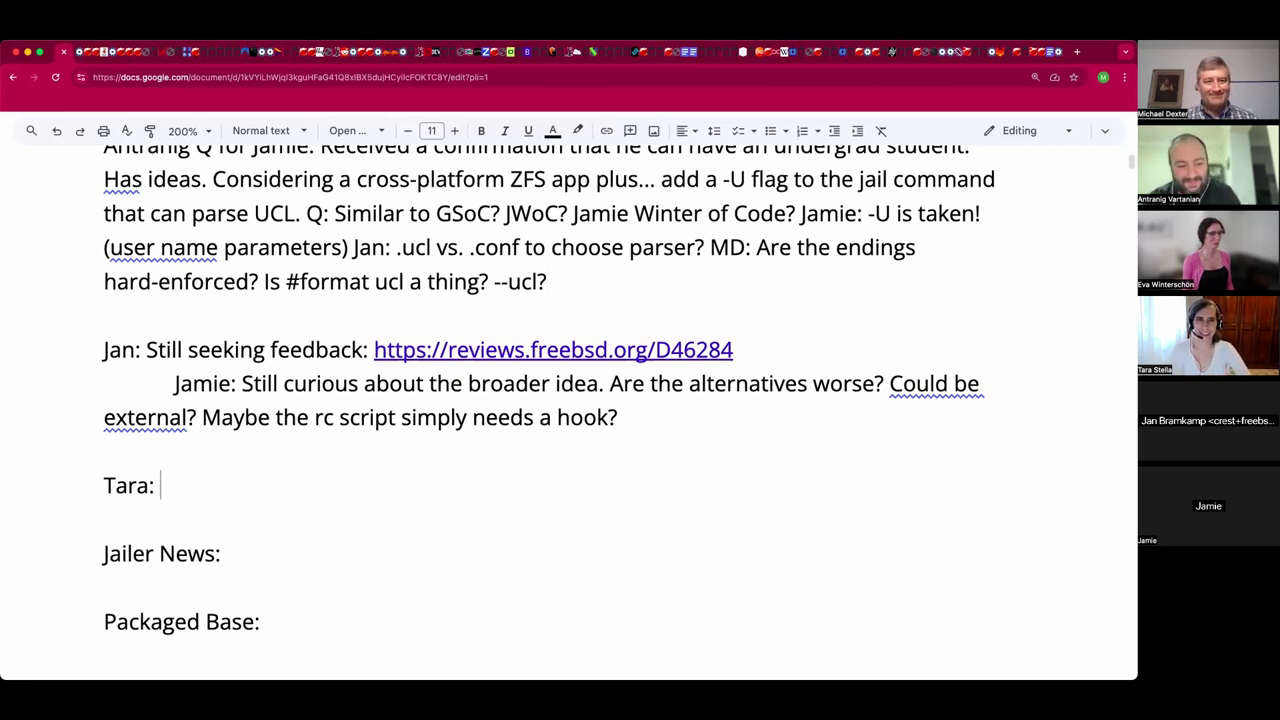
{"action": "type", "text": "New: "}
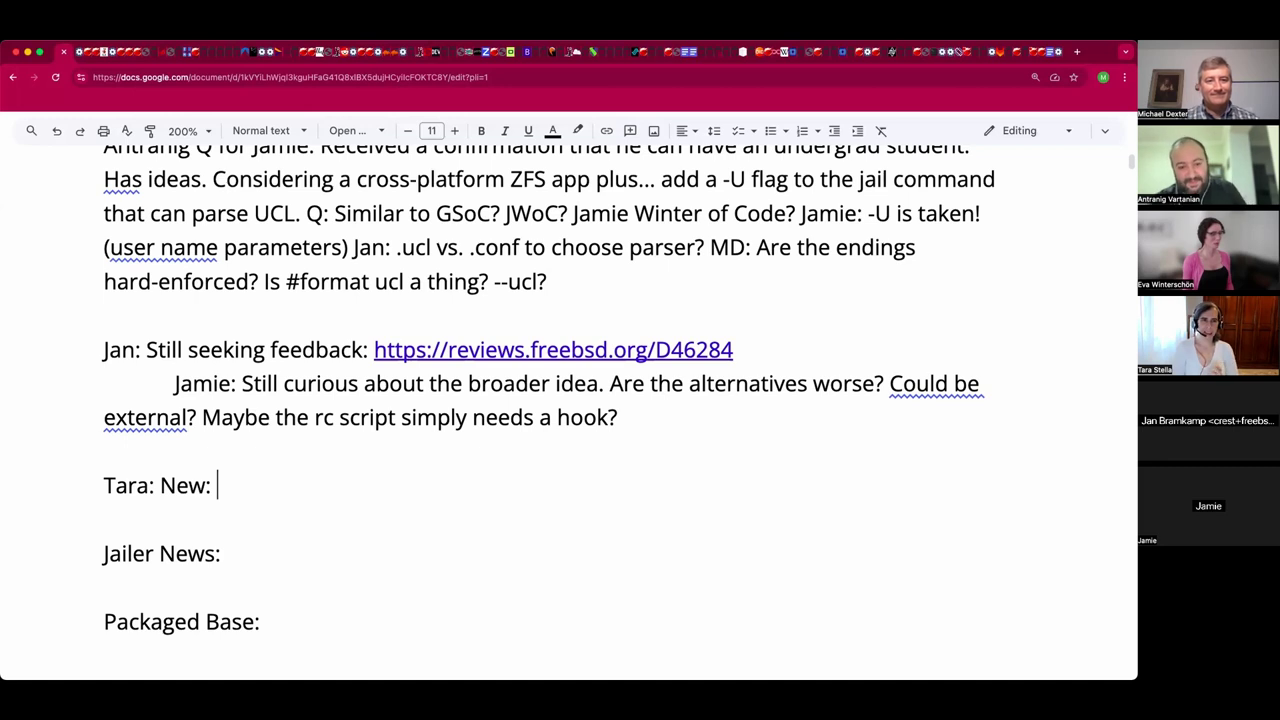
{"action": "type", "text": "The pd"}
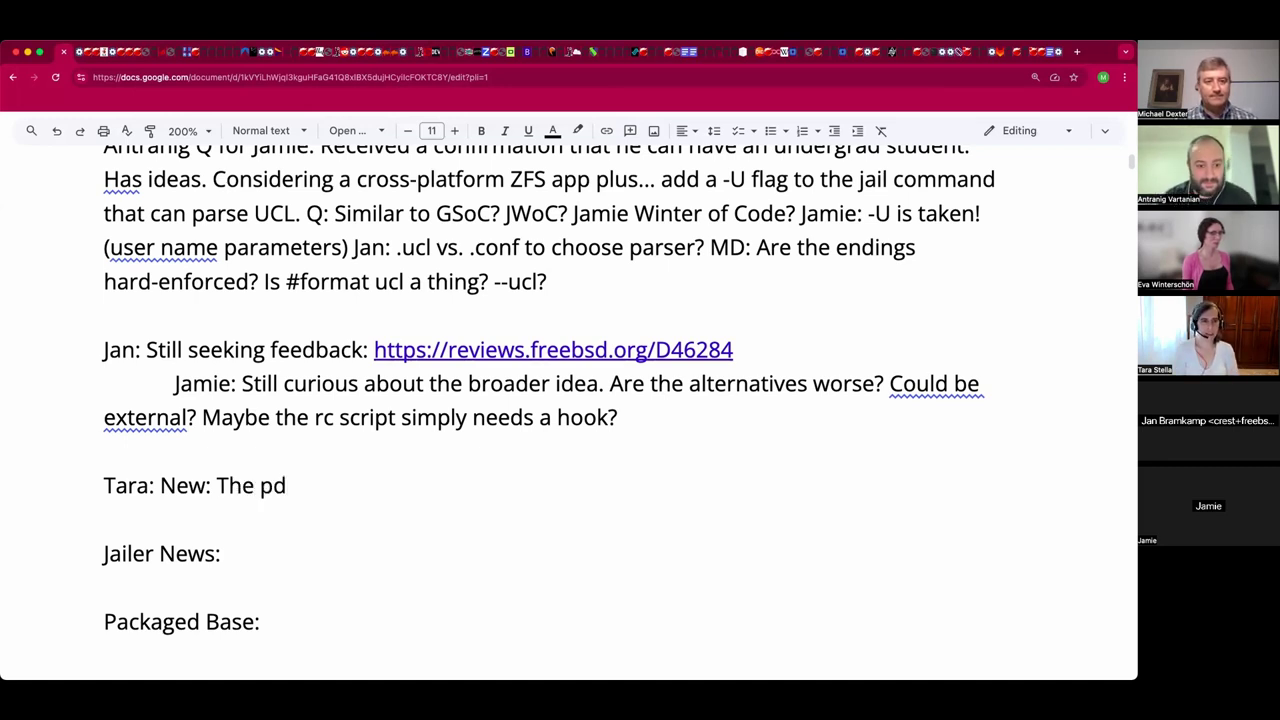
{"action": "type", "text": "m"}
{"action": "key", "text": "BackSpace"}
{"action": "key", "text": "BackSpace"}
{"action": "type", "text": "odman testing starte"}
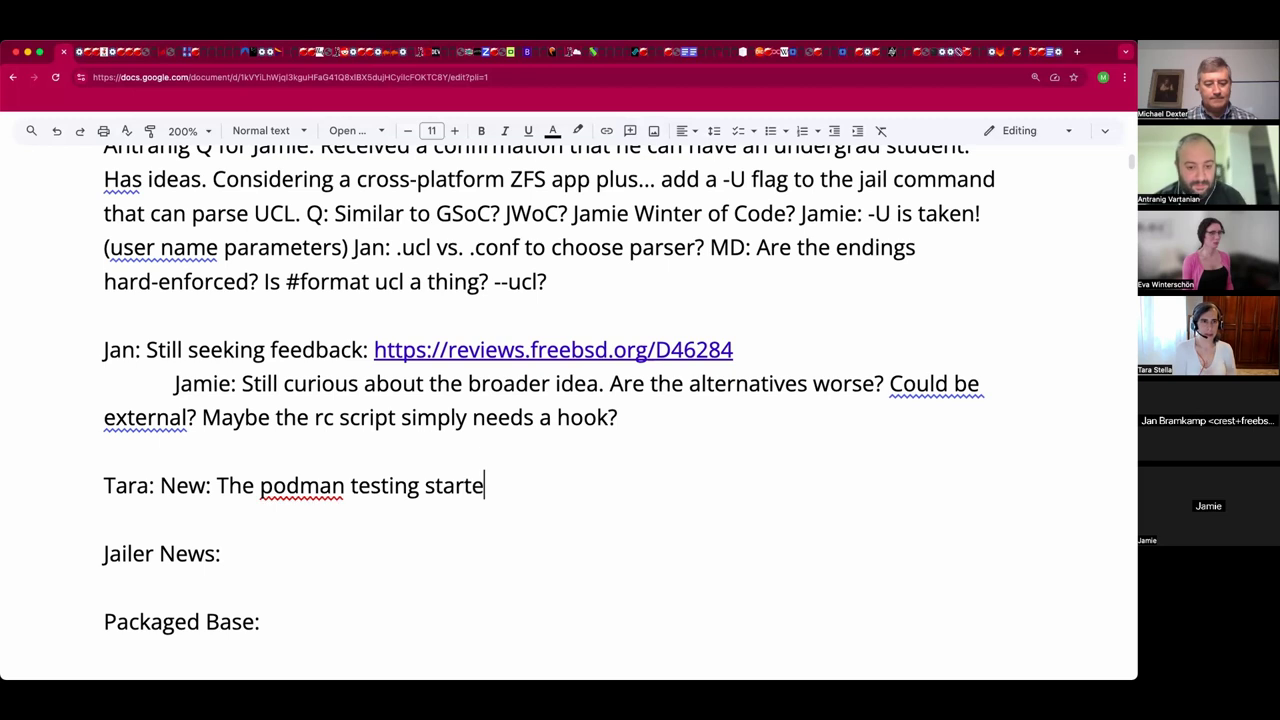
{"action": "type", "text": "d yesterday"}
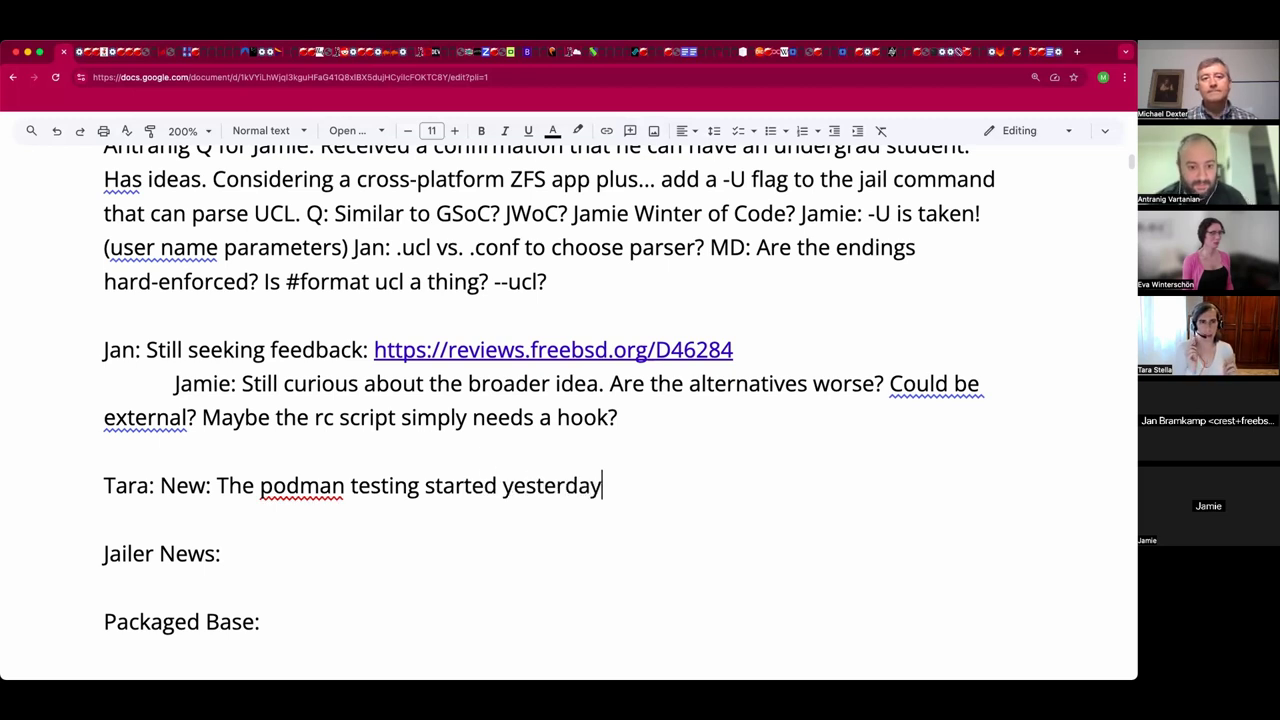
- Continue the entry with ": The Ansible patch has landed in ports and is working but we are waiting on package to be built."
{"action": "type", "text": ": The Ansibl"}
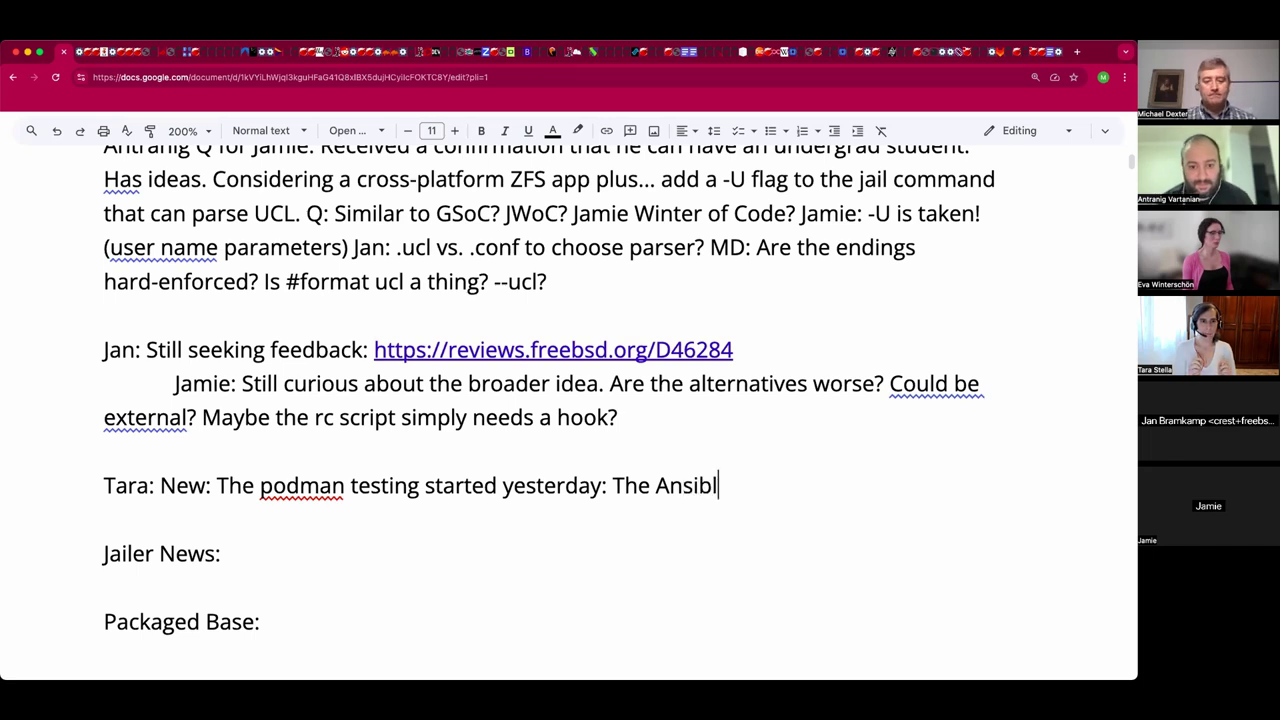
{"action": "type", "text": "e patch"}
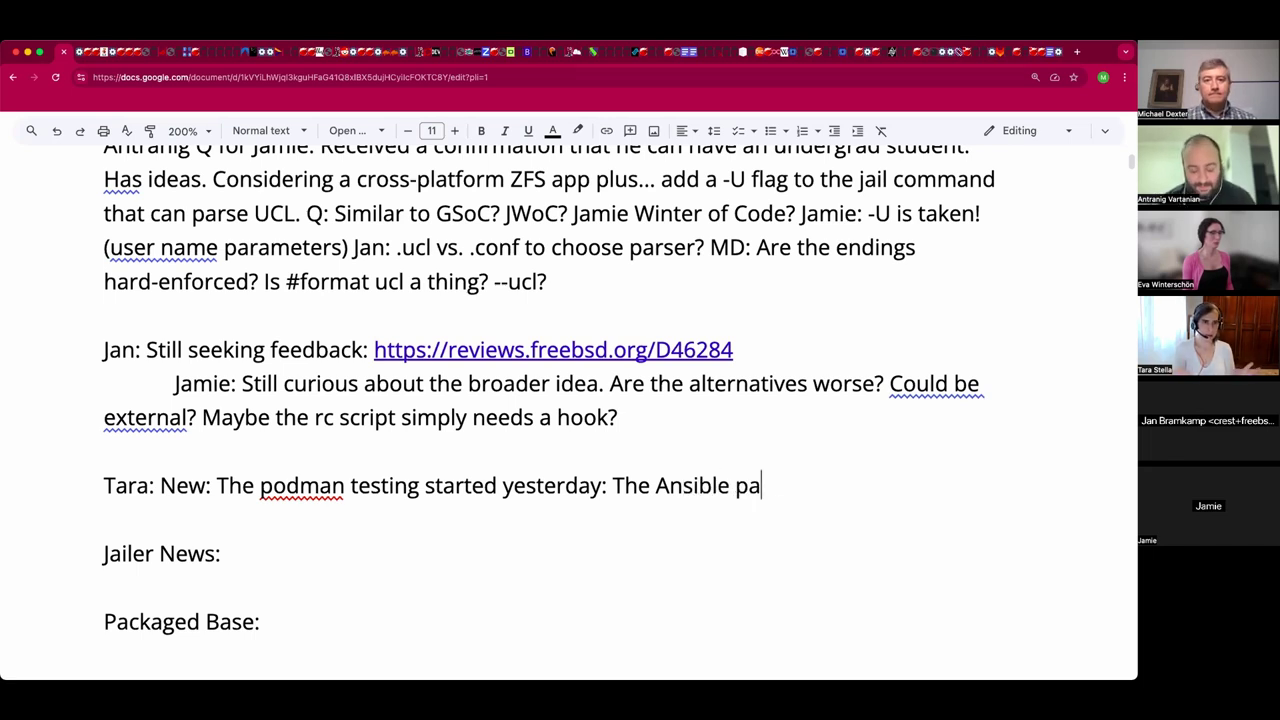
{"action": "type", "text": "h"}
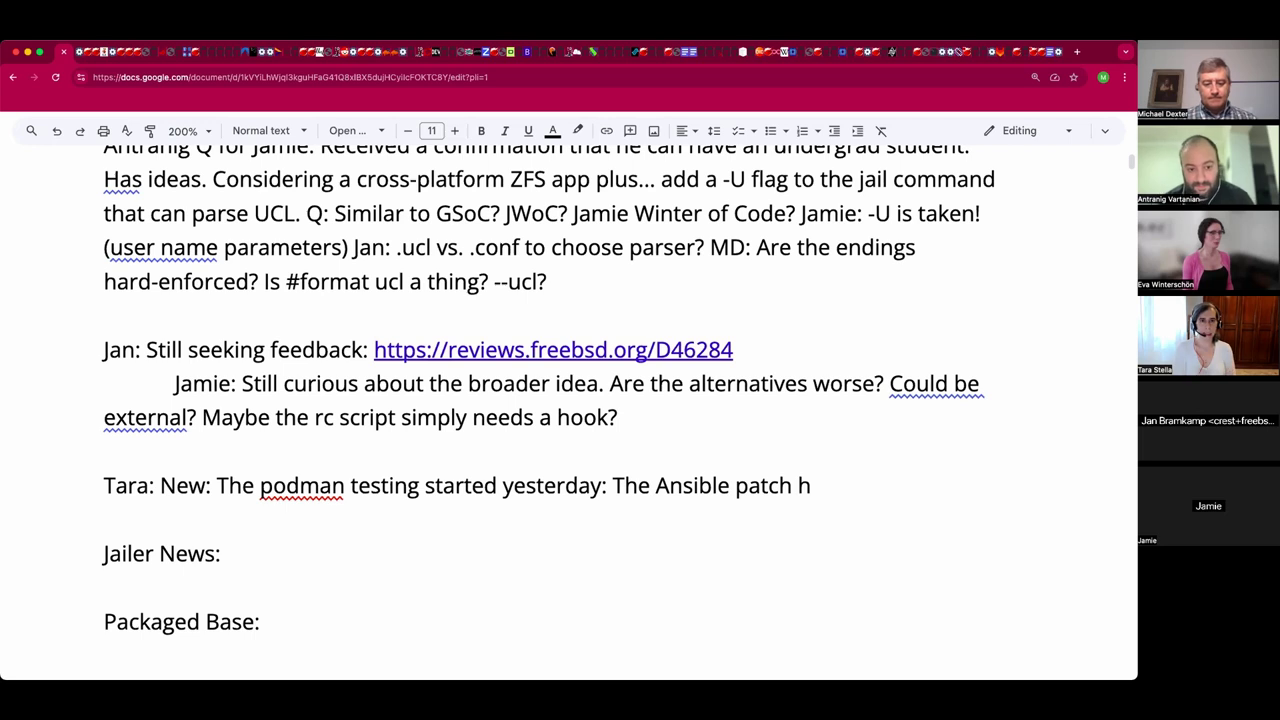
{"action": "type", "text": "as landed in ports a"}
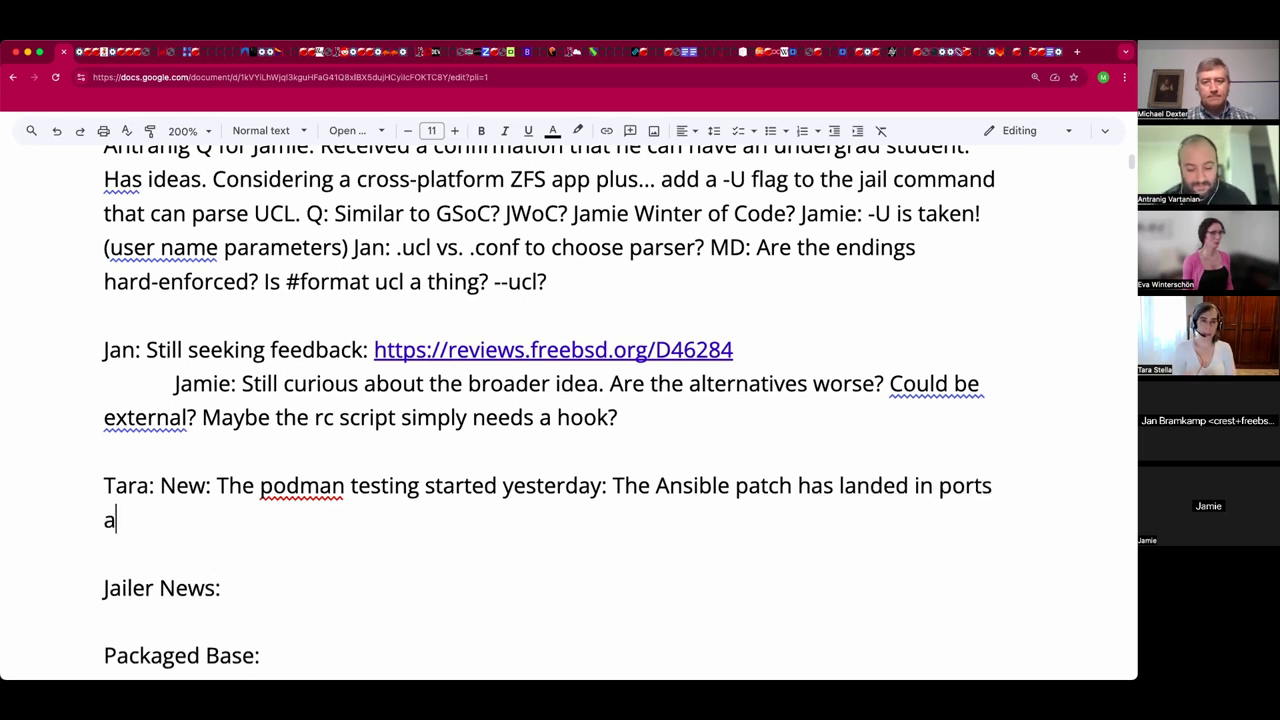
{"action": "type", "text": "nd is working but we ar"}
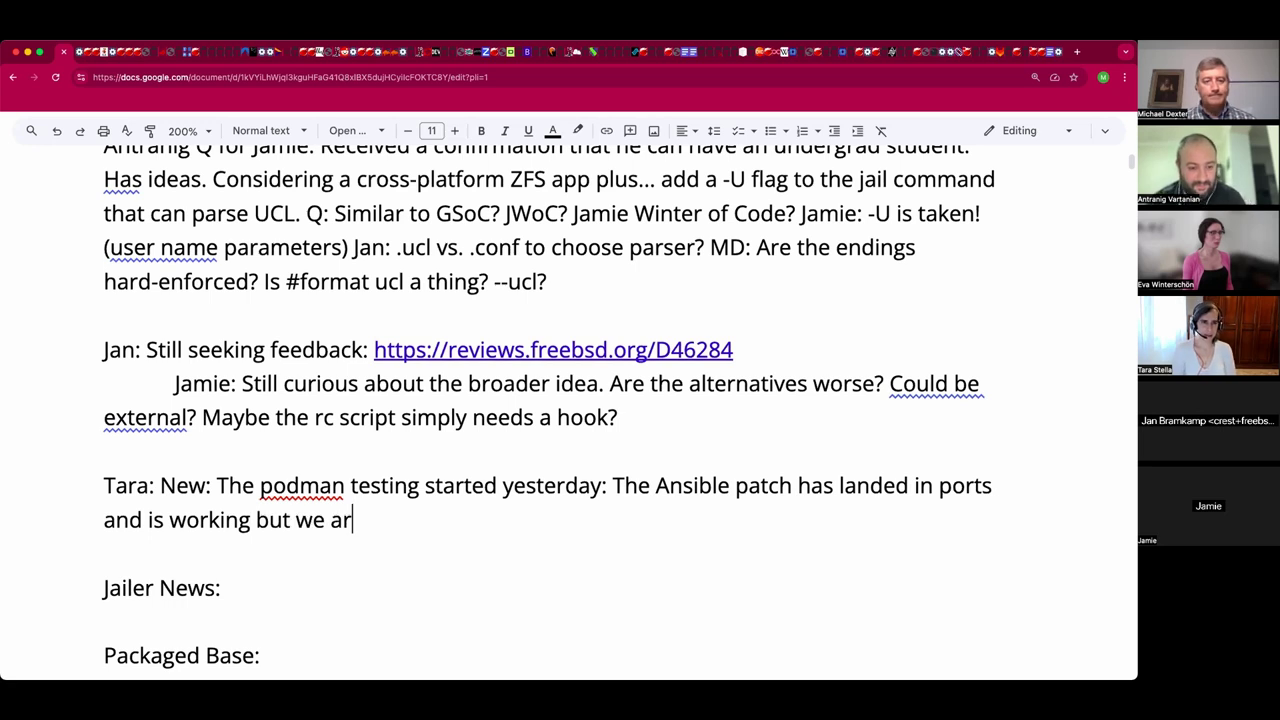
{"action": "type", "text": "e "}
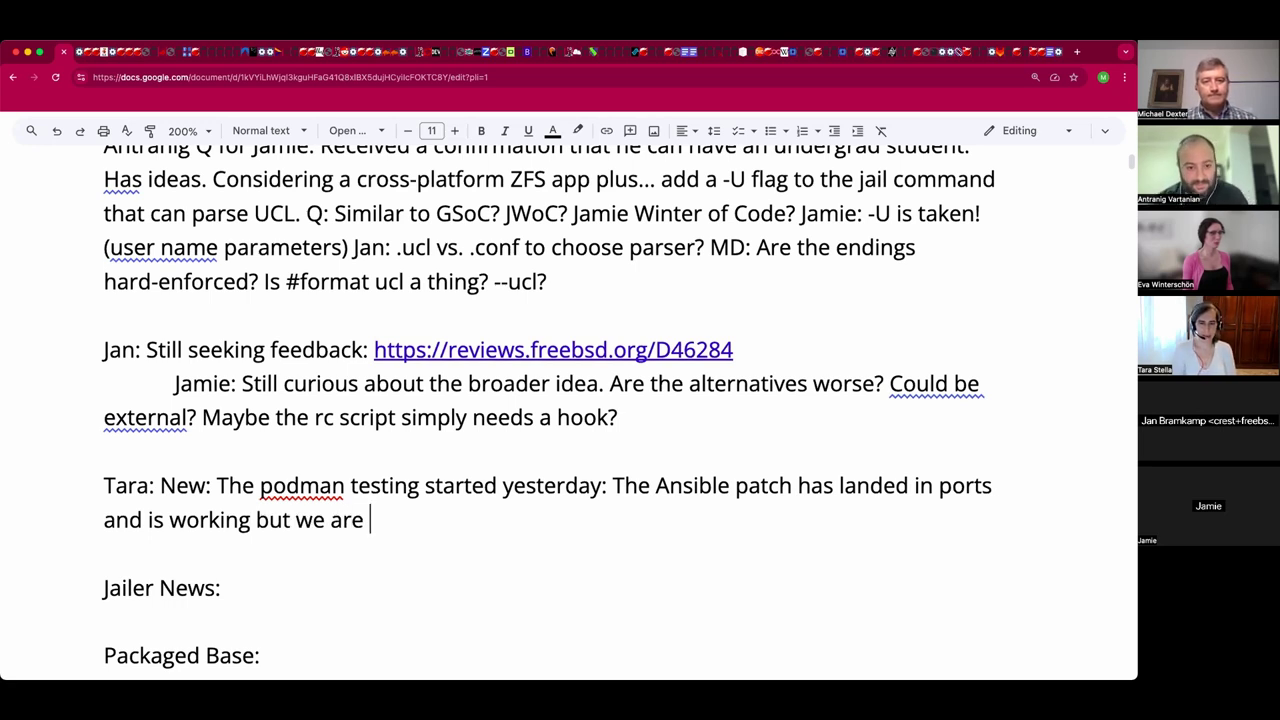
{"action": "type", "text": "waiting "}
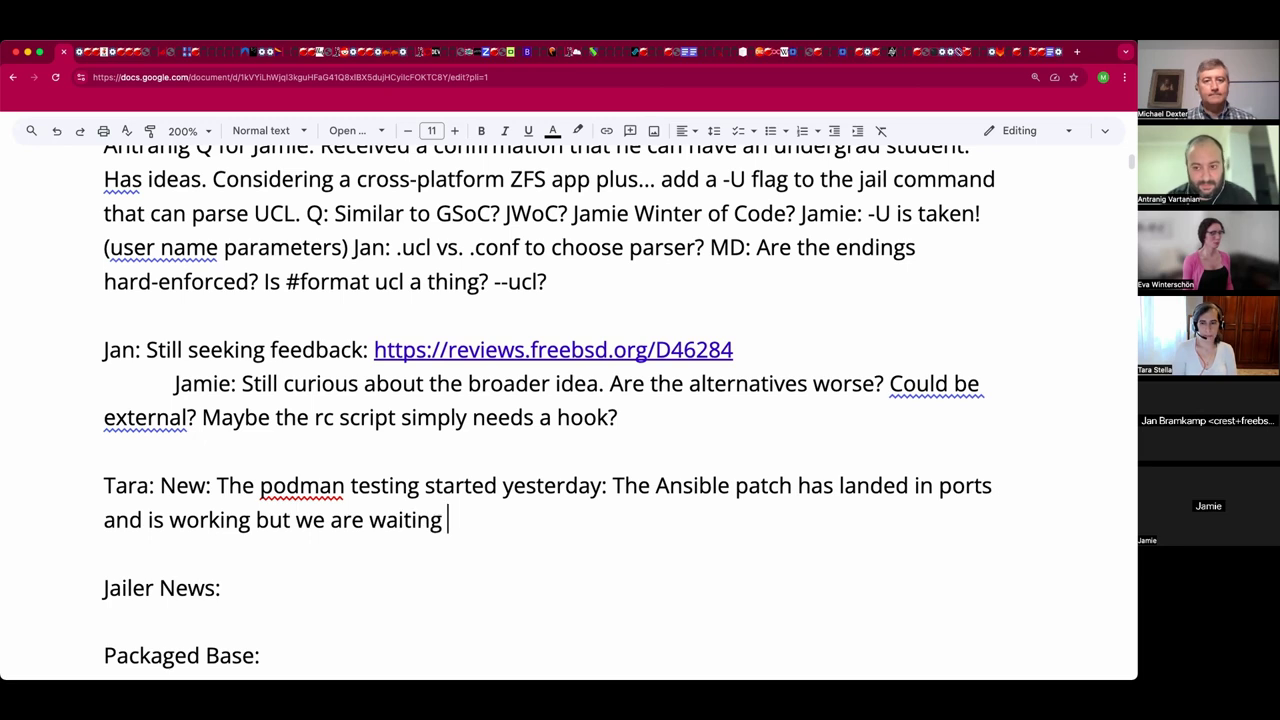
{"action": "type", "text": "on packa"}
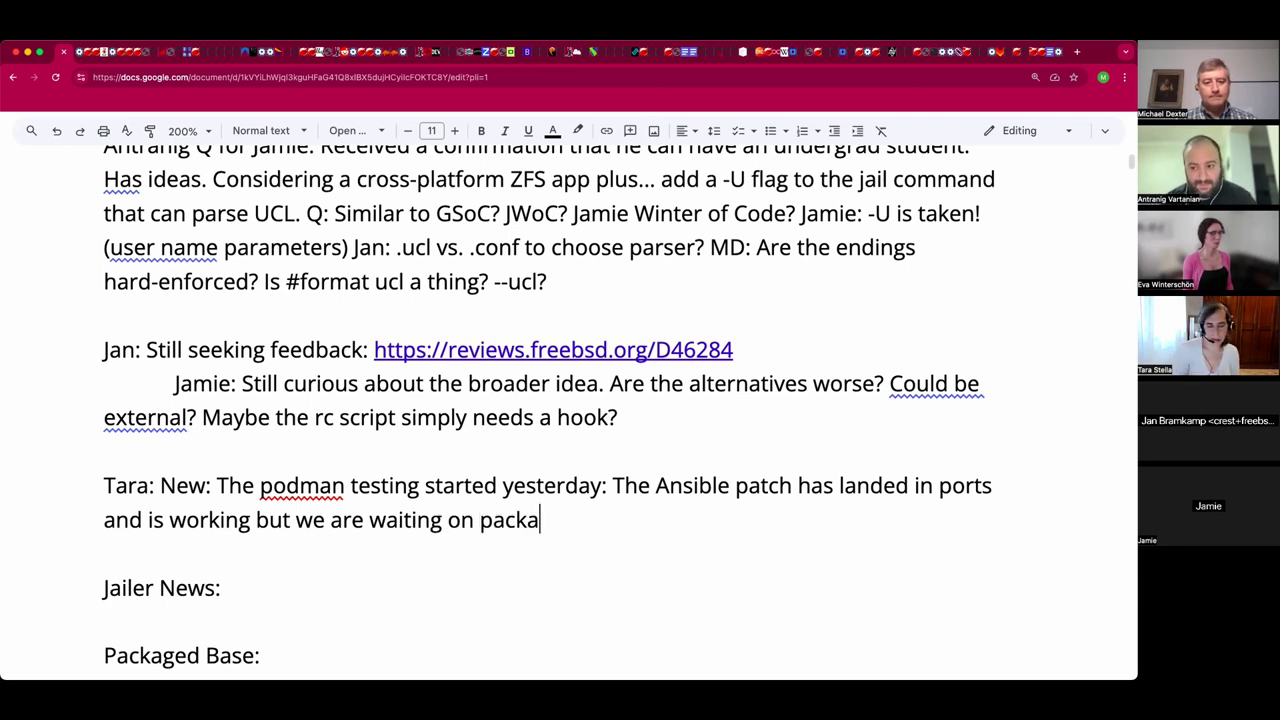
{"action": "type", "text": "ge to be built."}
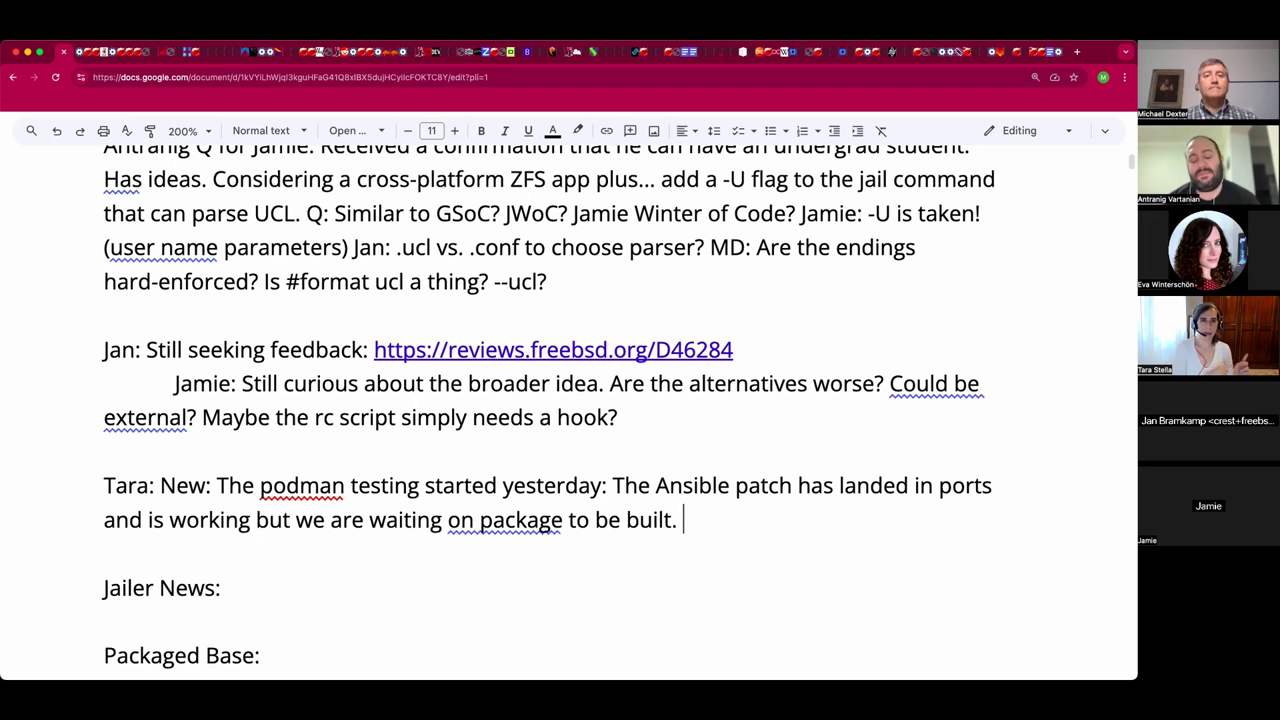
- Add the sentence "Updating the readme from the Foundation." to the end of the podman entry
{"action": "type", "text": " Upda"}
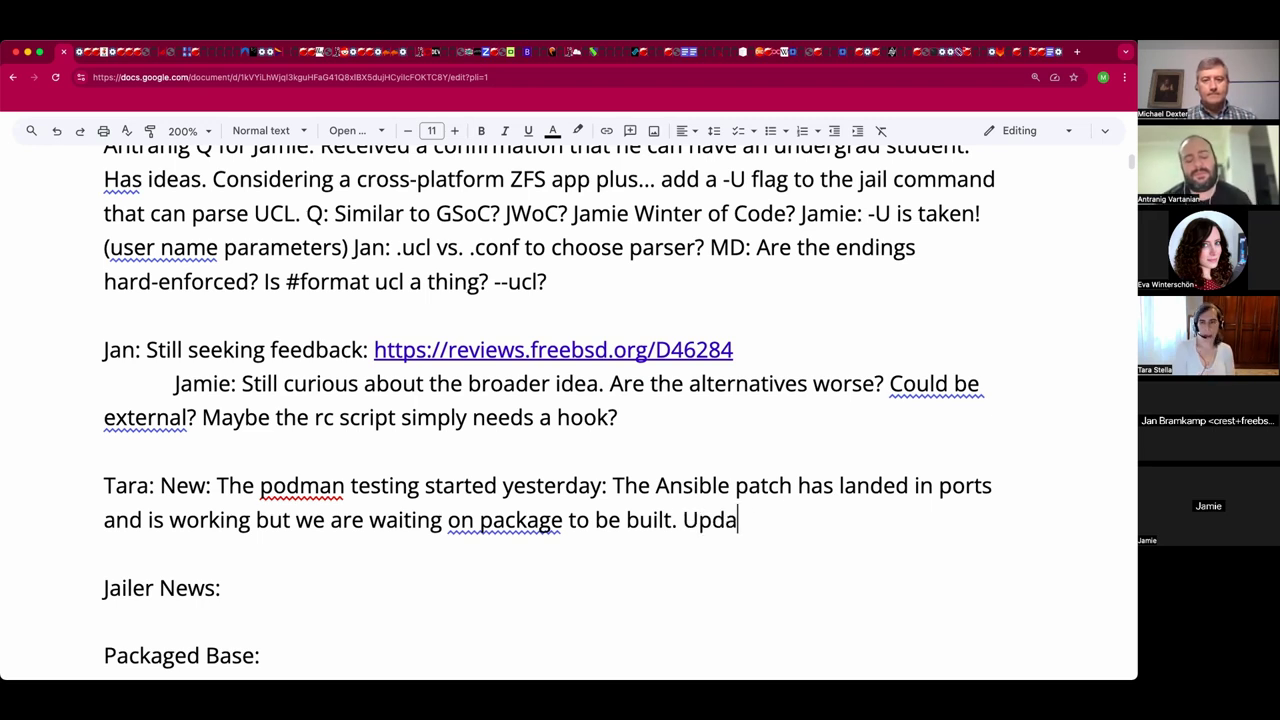
{"action": "type", "text": "ting the "}
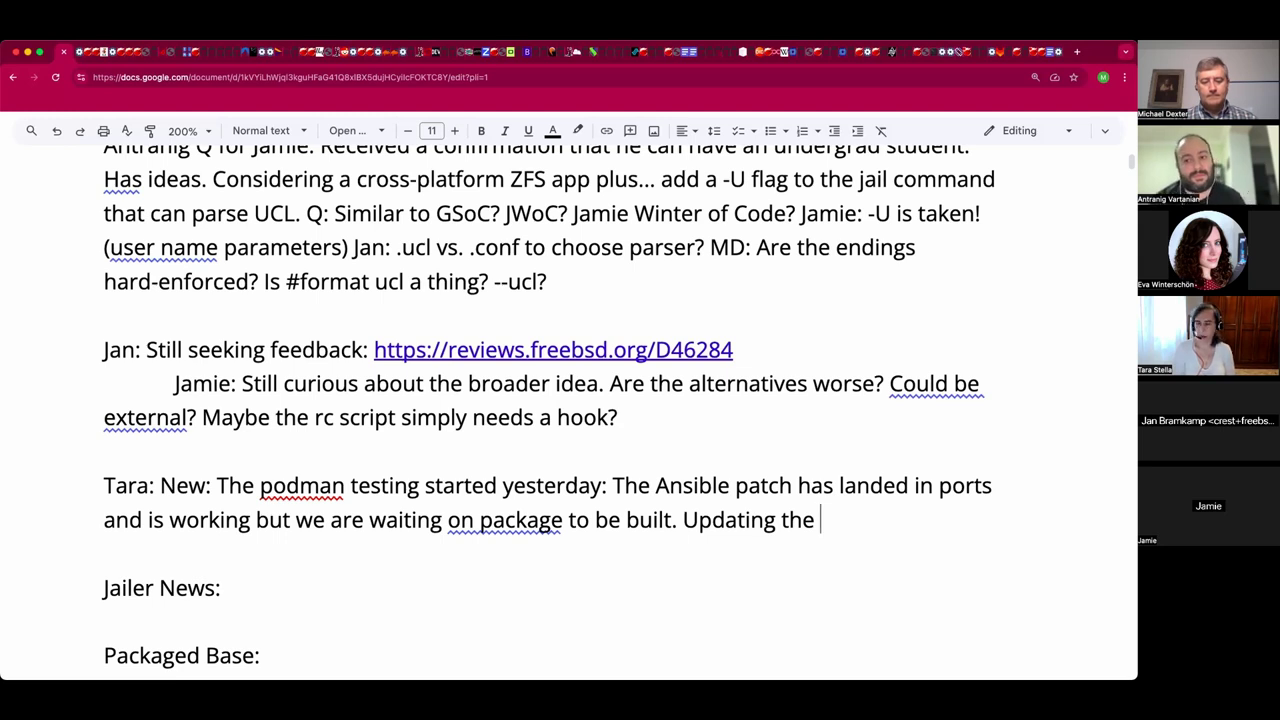
{"action": "type", "text": "read"}
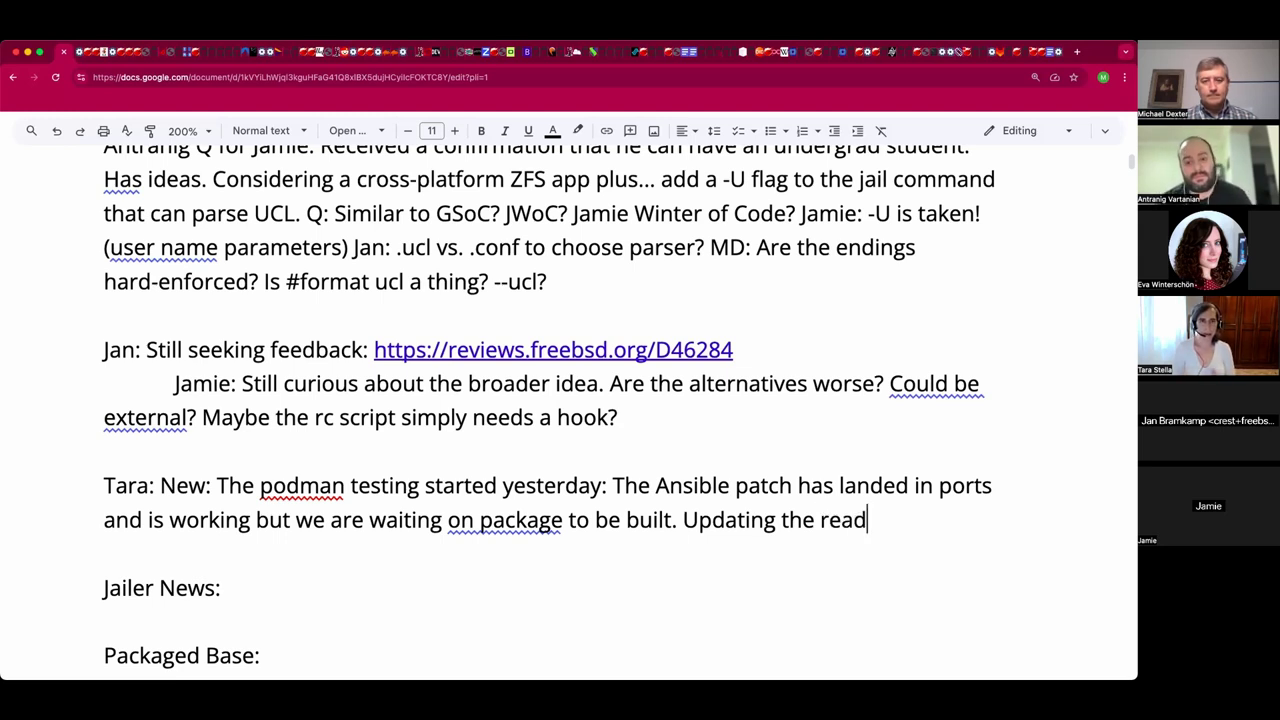
{"action": "type", "text": "me from the foun"}
{"action": "key", "text": "BackSpace"}
{"action": "key", "text": "BackSpace"}
{"action": "key", "text": "BackSpace"}
{"action": "key", "text": "BackSpace"}
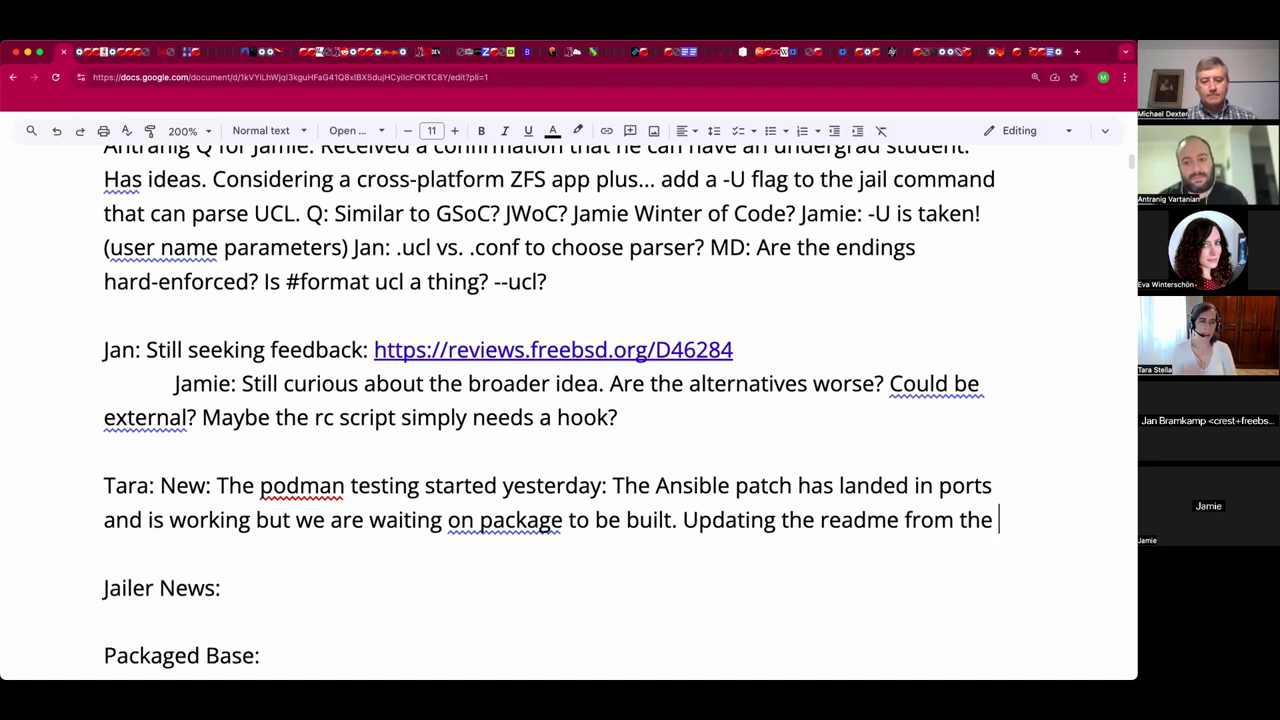
{"action": "type", "text": "Foundation. "}
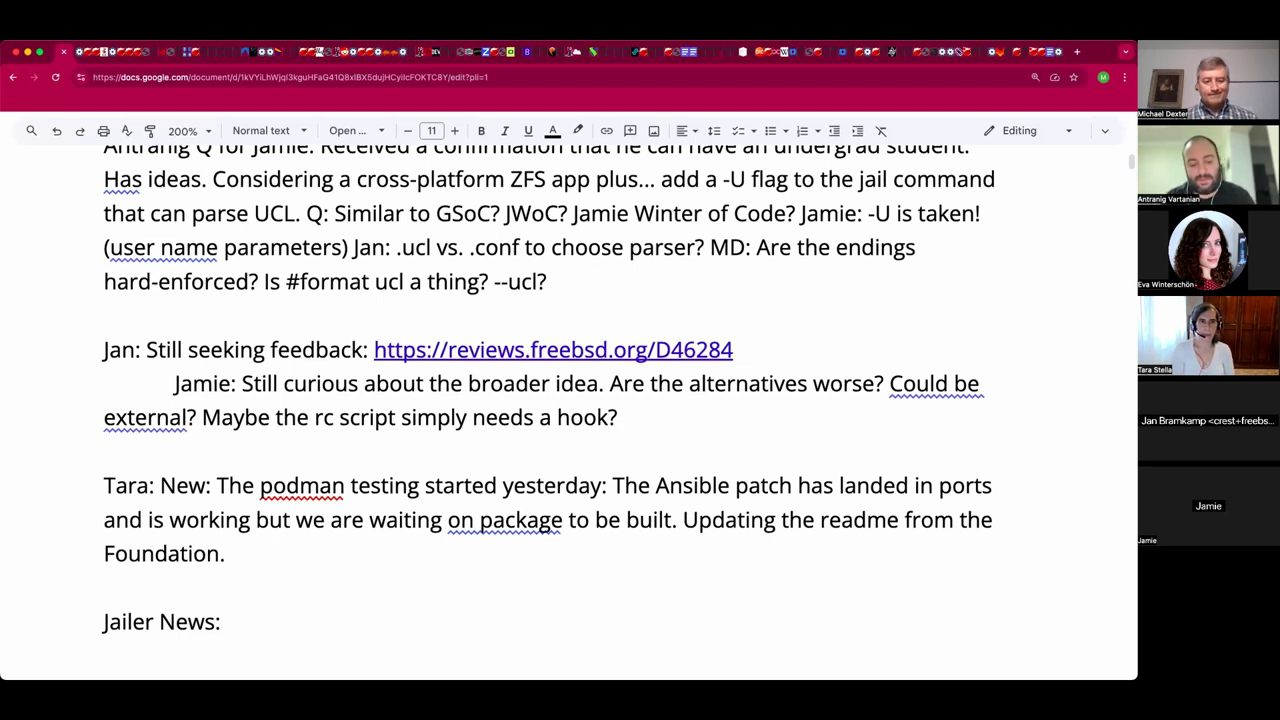
- Add the sentence "Adding the docs and there is another contribution to support consul plus podman." to the podman entry
{"action": "type", "text": "Adding the "}
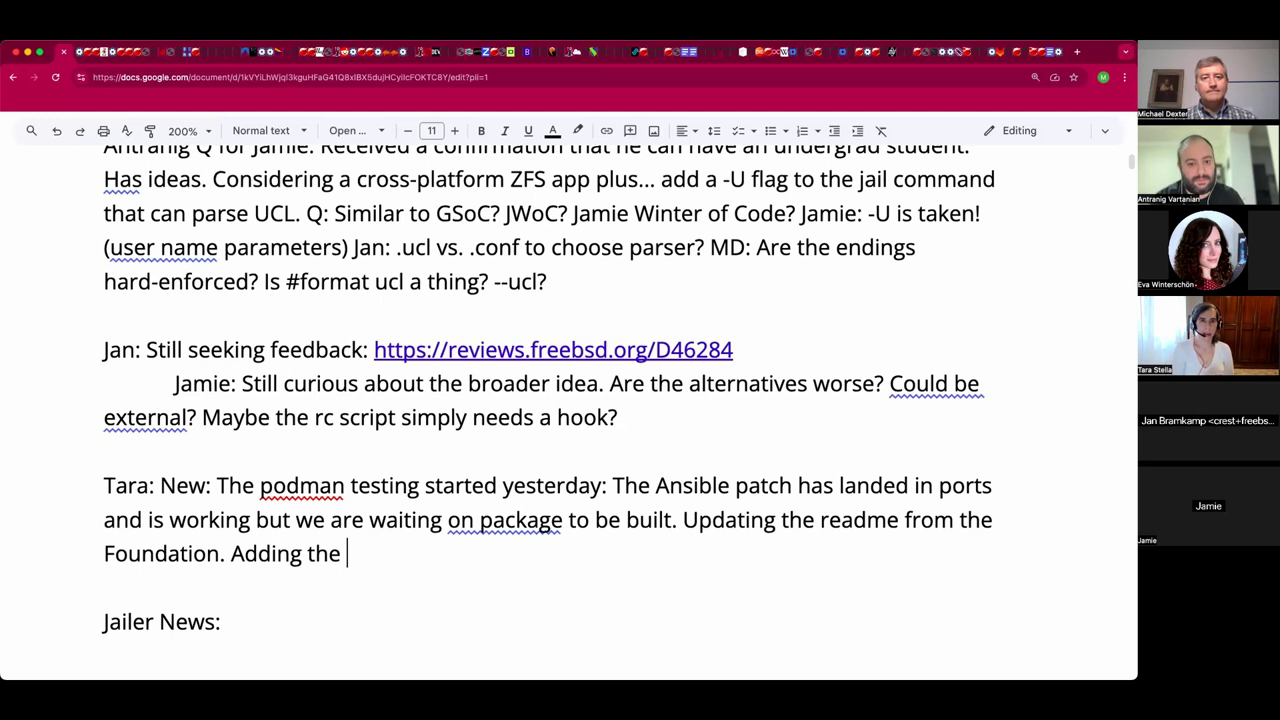
{"action": "type", "text": "docs and there "}
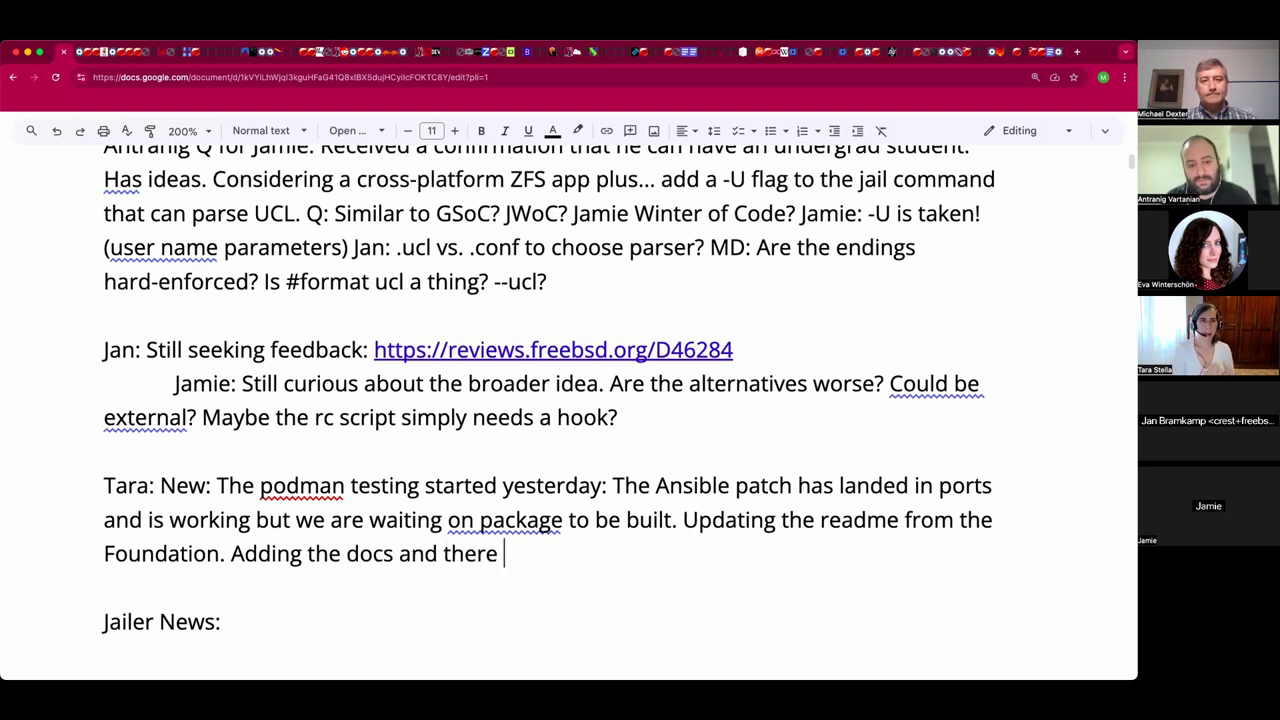
{"action": "type", "text": "is another c"}
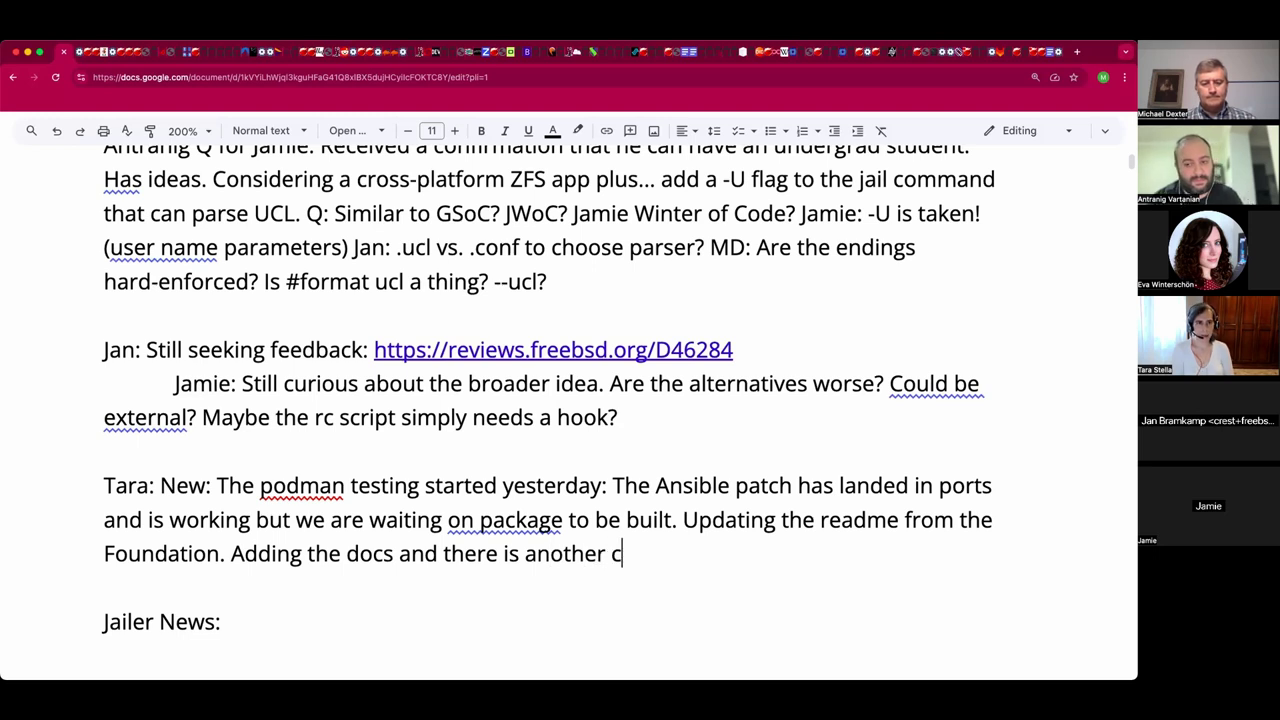
{"action": "type", "text": "ontri"}
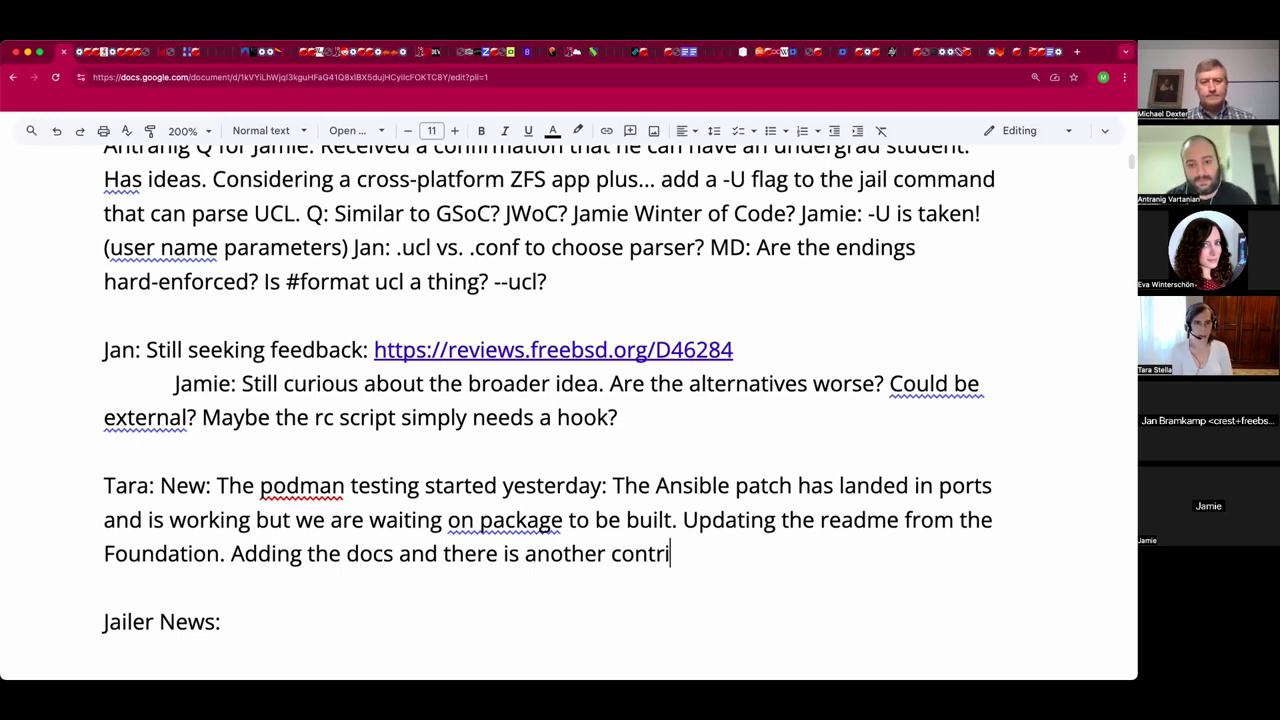
{"action": "type", "text": "bution to "}
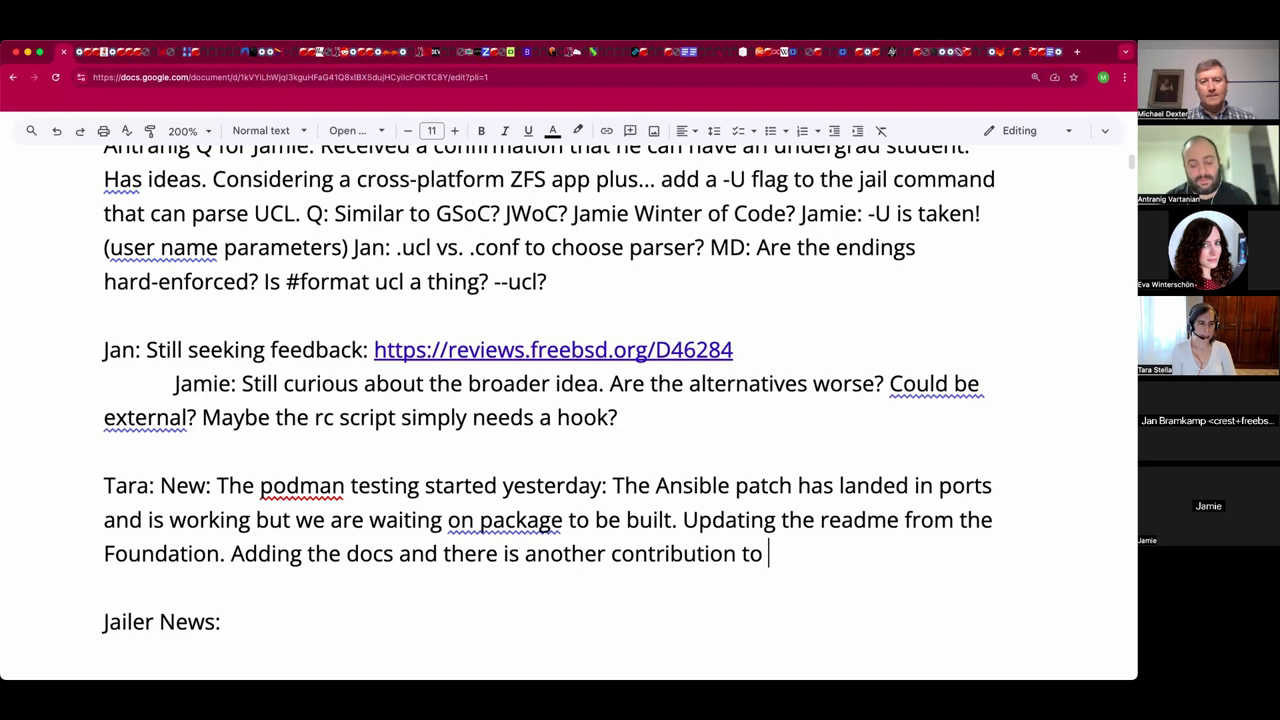
{"action": "type", "text": "support con"}
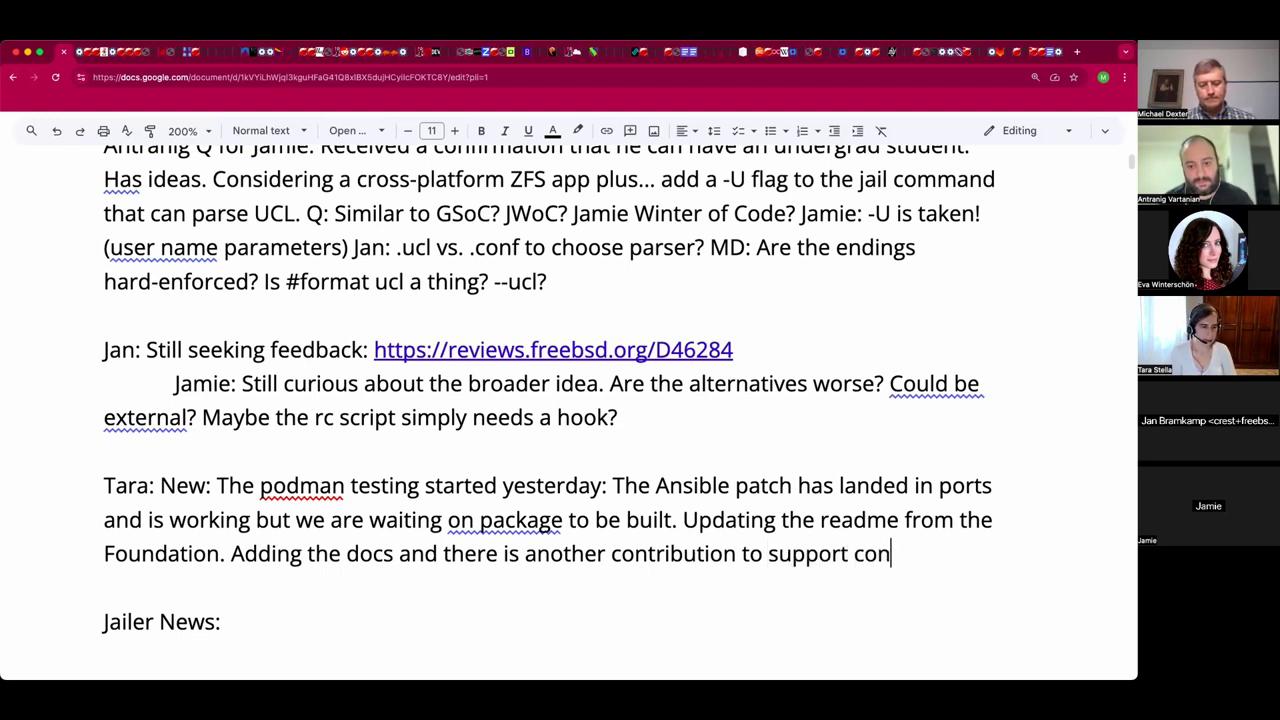
{"action": "type", "text": "sul plus po"}
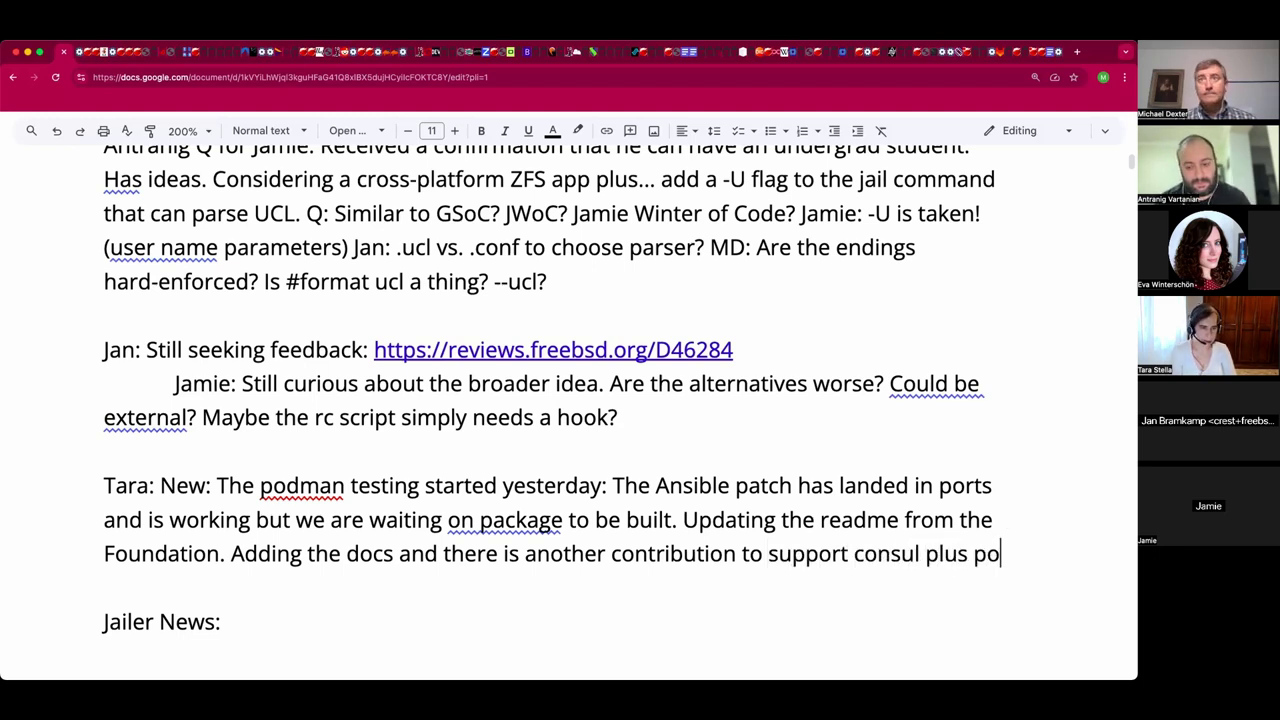
{"action": "type", "text": "dman."}
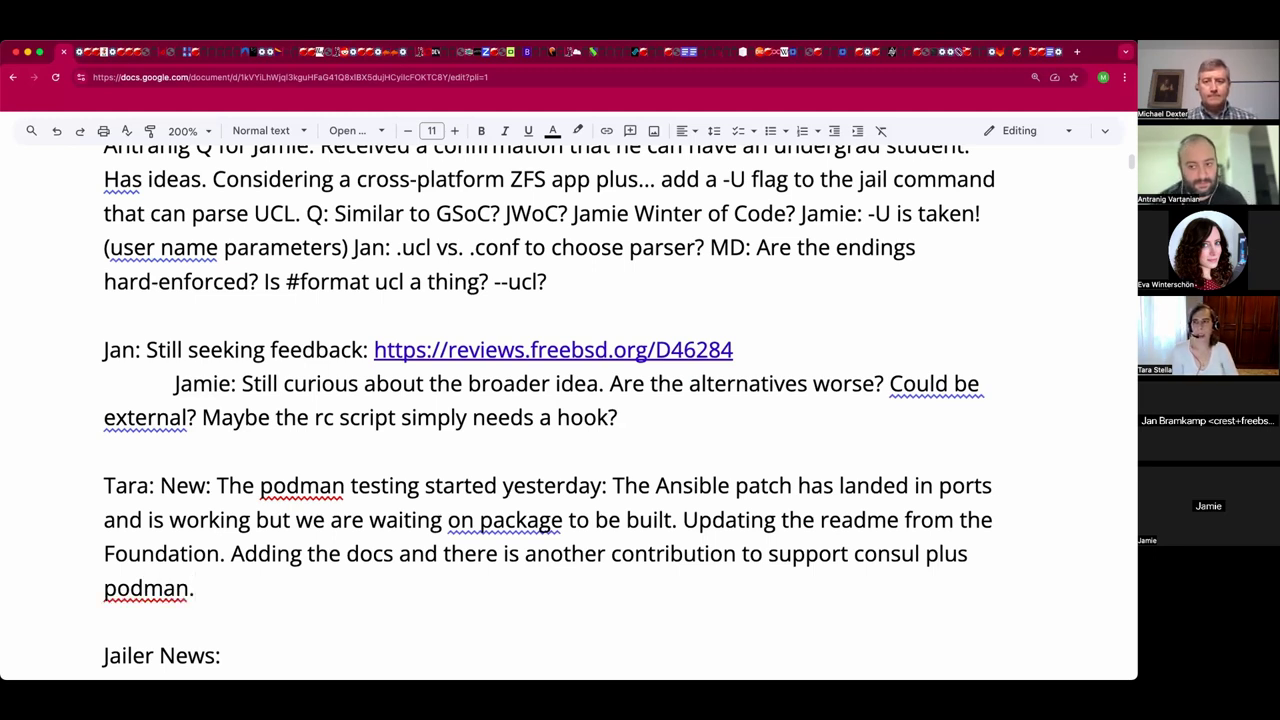
- Capitalize "consul" as "Consul" in the last sentence of the podman entry
{"action": "left_click", "coordinate": [865, 553]}
{"action": "key", "text": "BackSpace"}
{"action": "type", "text": "C"}
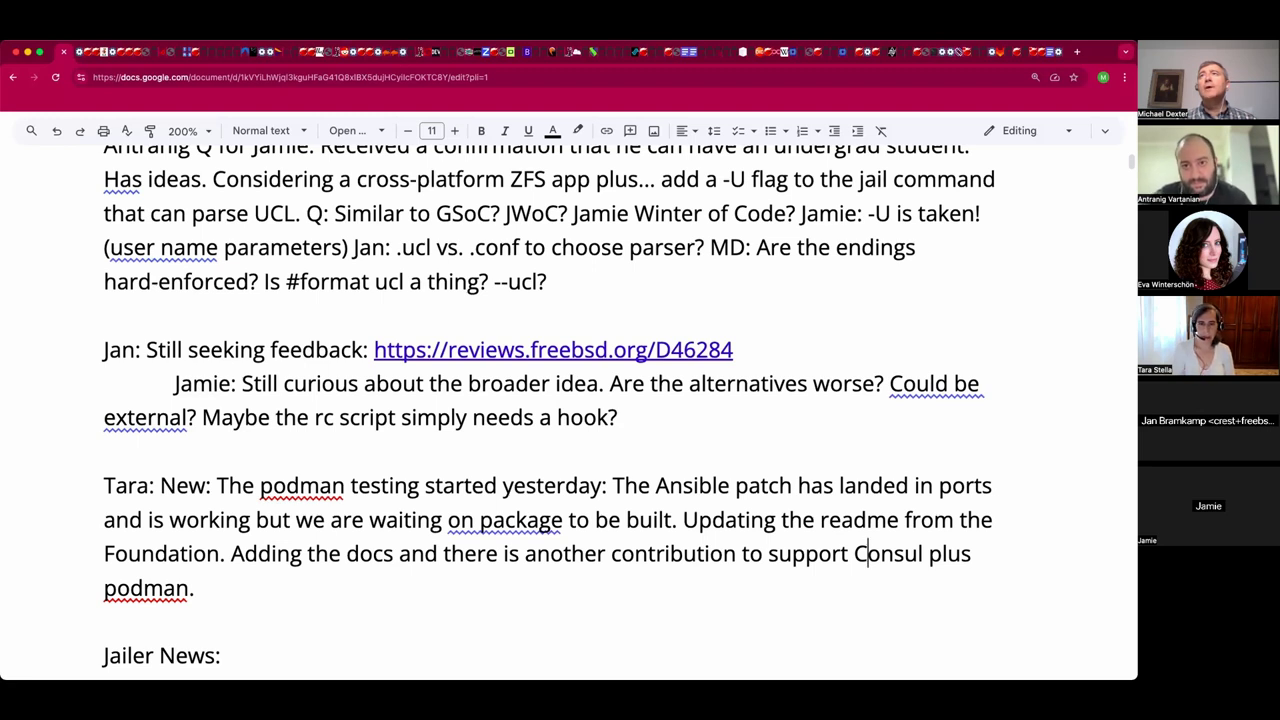
- Add the text "Link 1" at the end of the podman entry and hyperlink it to the copied GitLab podman-caddy-on-freebsd address
{"action": "left_click", "coordinate": [531, 593]}
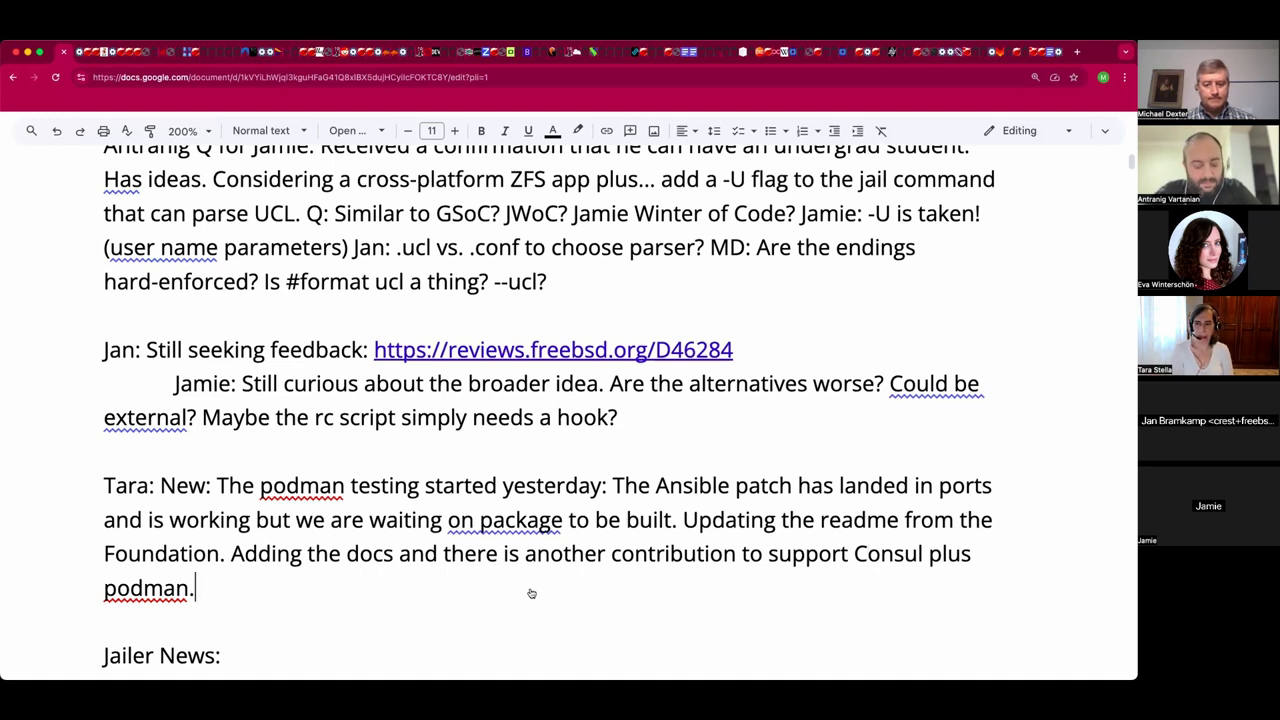
{"action": "type", "text": "Link 1"}
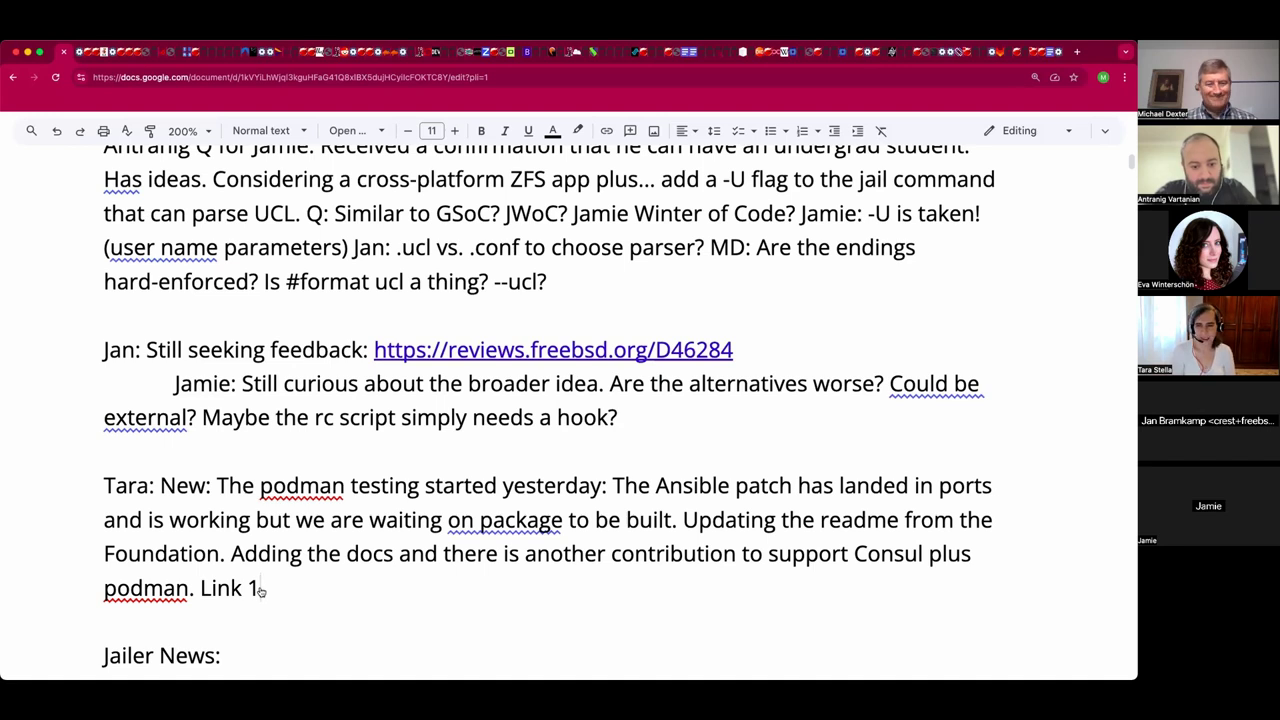
{"action": "left_click", "coordinate": [202, 590], "text": "shift"}
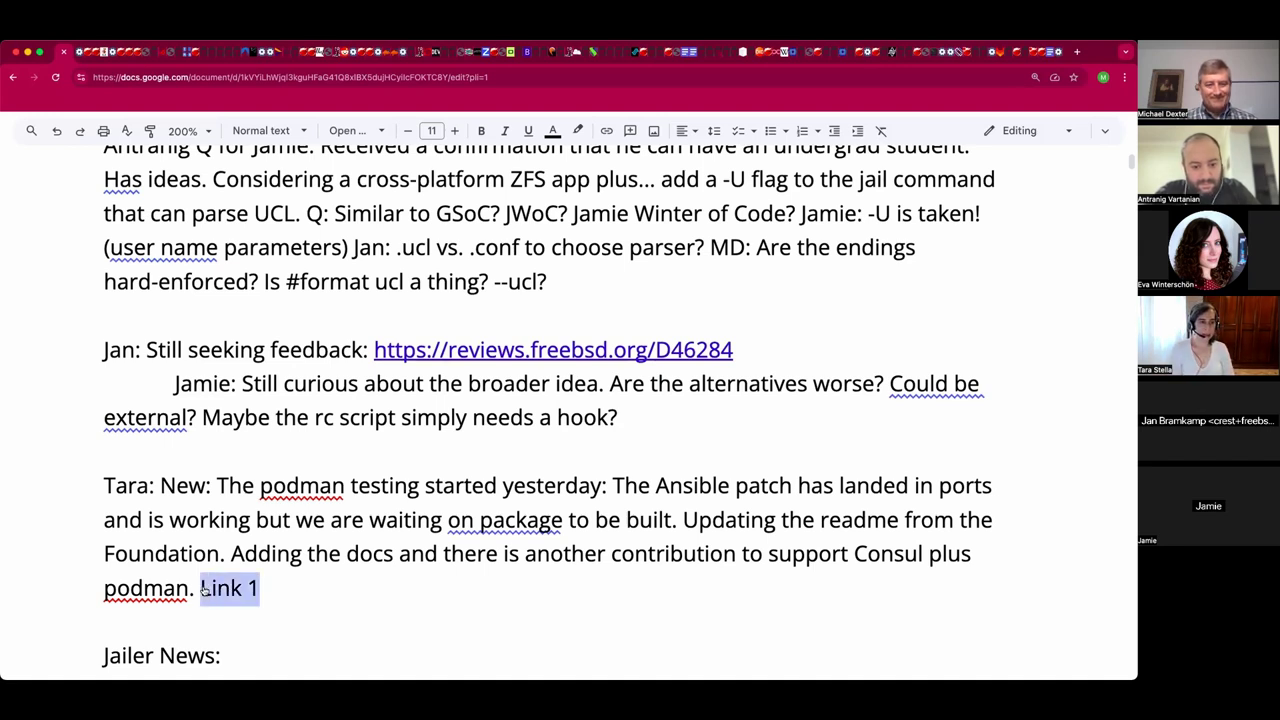
{"action": "key", "text": "super+k"}
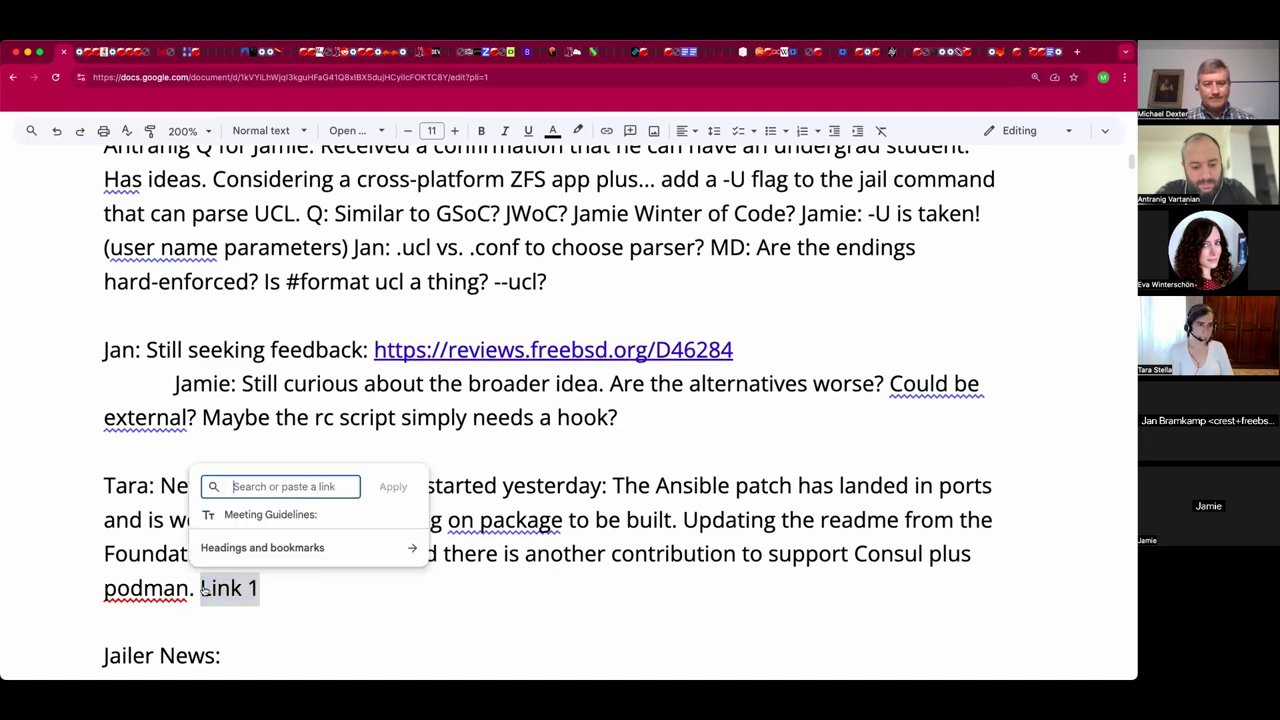
{"action": "key", "text": "super+v"}
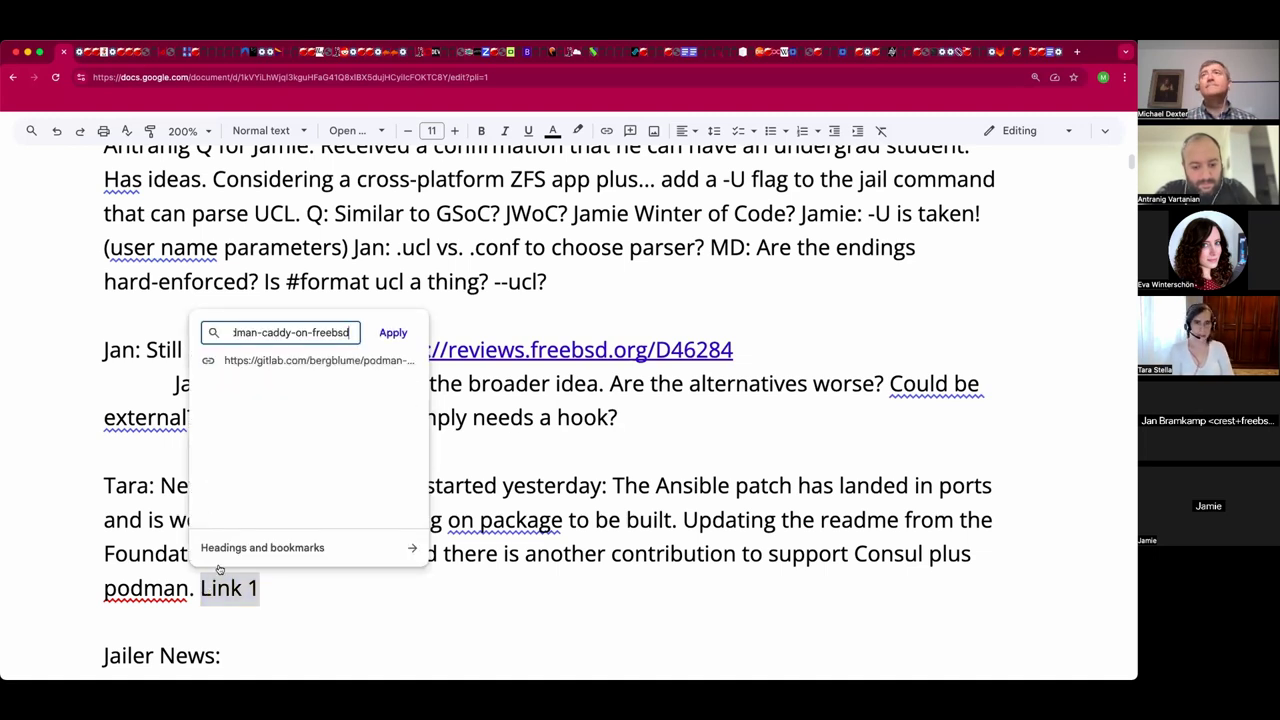
{"action": "key", "text": "Return"}
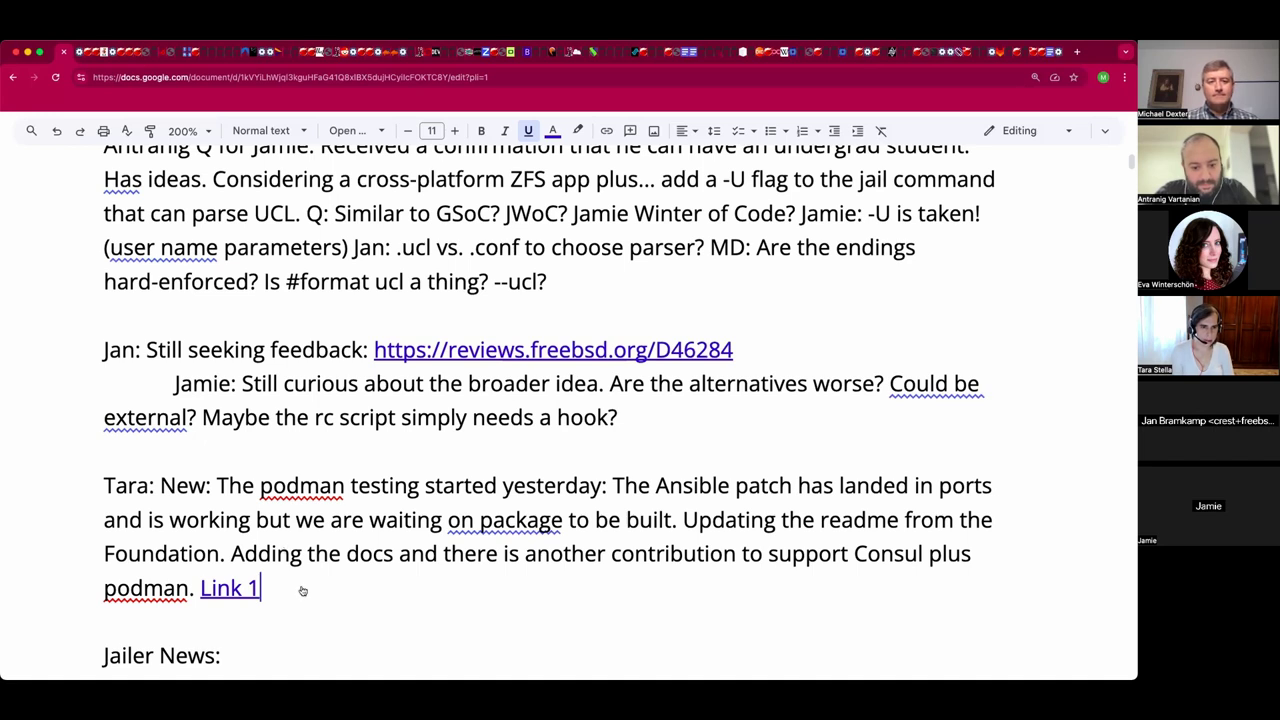
- Add the text "Link 2" after Link 1 and hyperlink it to the next copied address
{"action": "key", "text": "shift+Right"}
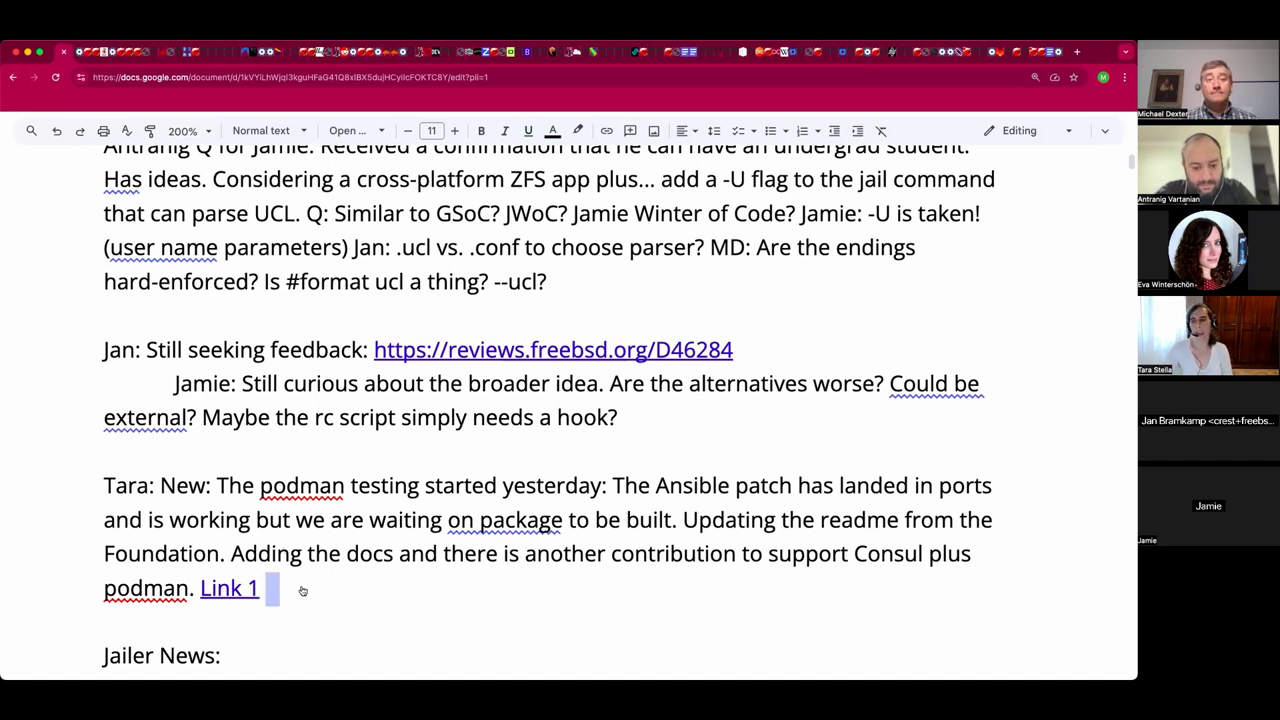
{"action": "key", "text": "Right"}
{"action": "type", "text": "Link 2"}
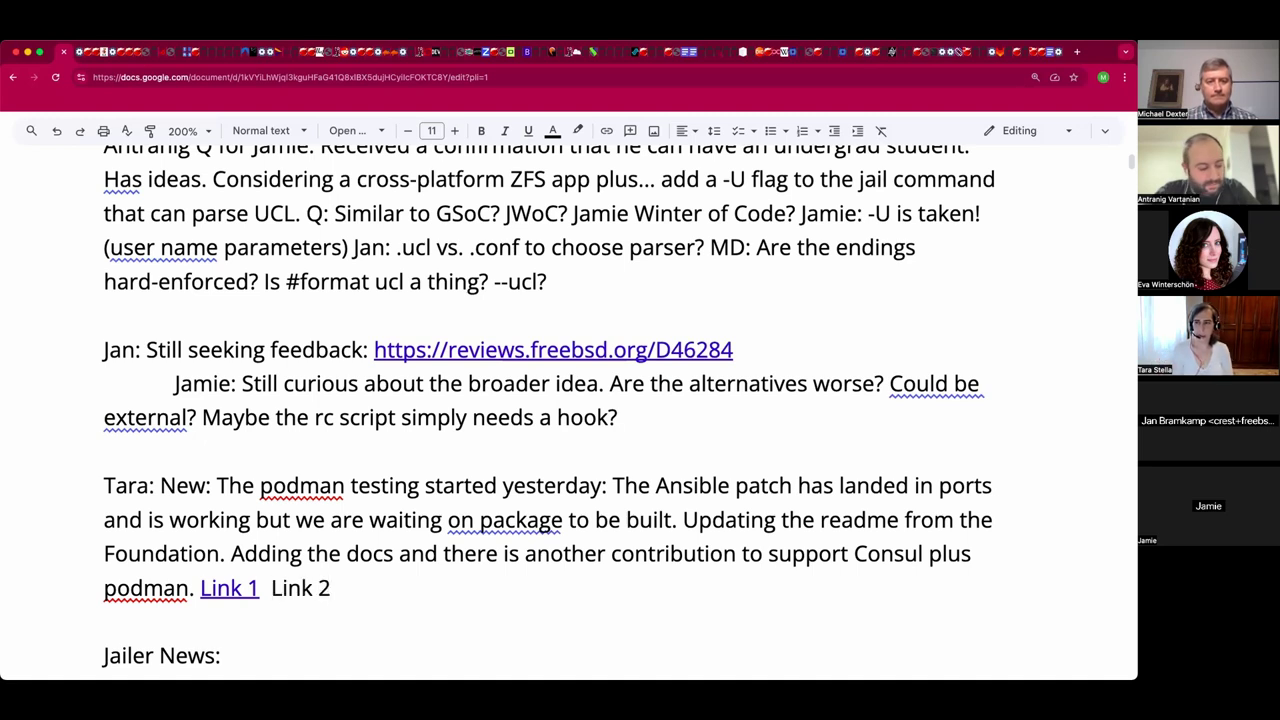
{"action": "key", "text": "shift+Left"}
{"action": "key", "text": "shift+Left"}
{"action": "key", "text": "shift+Left"}
{"action": "key", "text": "shift+Left"}
{"action": "key", "text": "shift+Left"}
{"action": "key", "text": "shift+Left"}
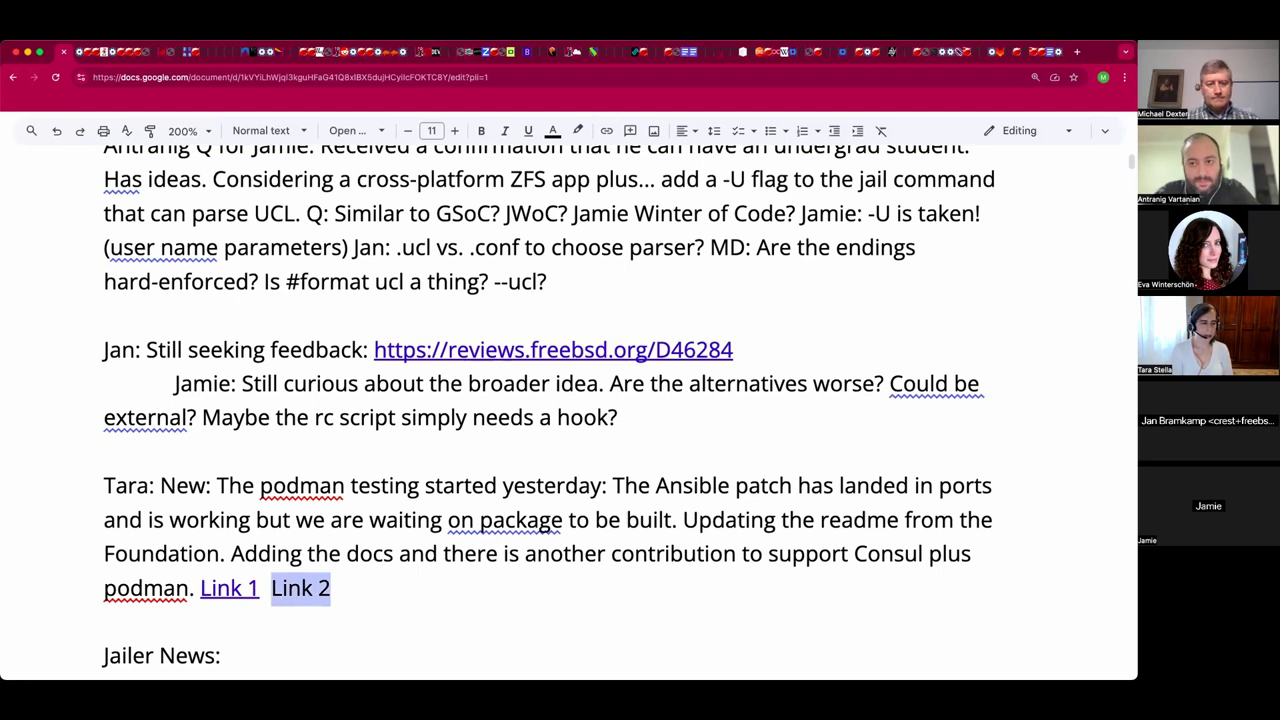
{"action": "key", "text": "ctrl+k"}
{"action": "key", "text": "ctrl+v"}
{"action": "key", "text": "Return"}
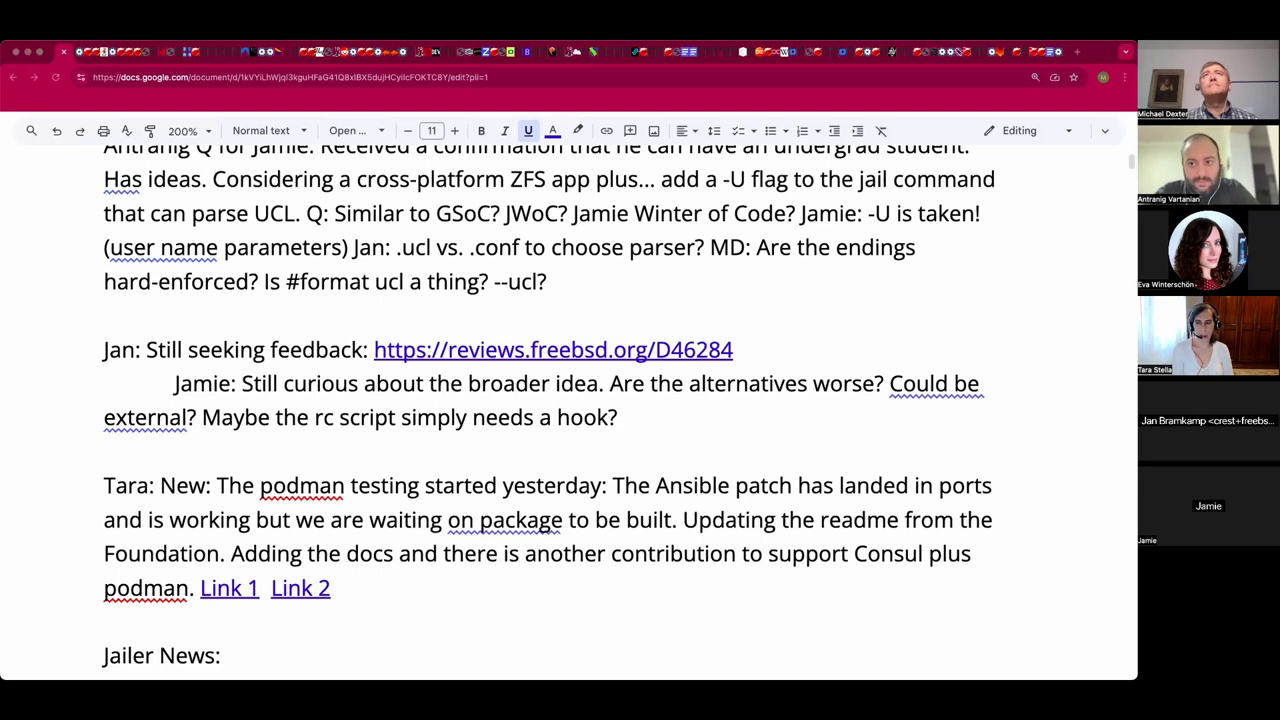
- Add the text "Link 3" after Link 2 and hyperlink it to the copied GitHub oci-playground address
{"action": "left_click", "coordinate": [471, 591]}
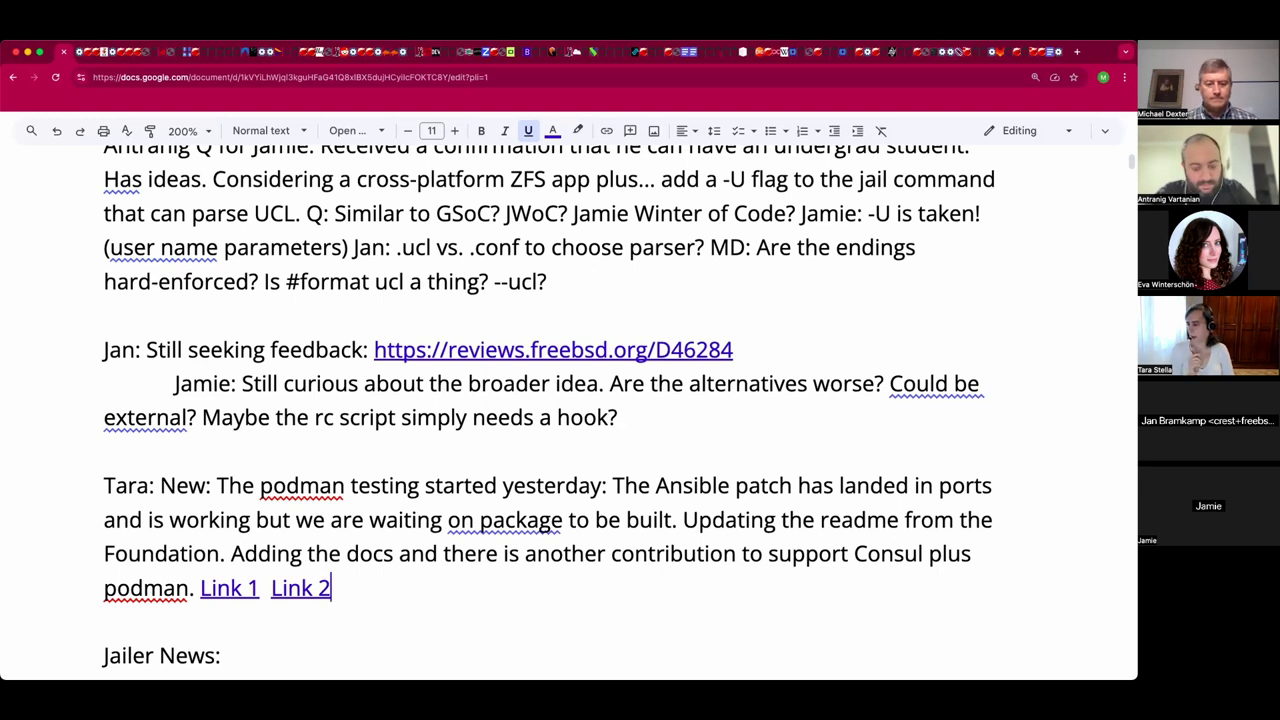
{"action": "type", "text": "Link 3"}
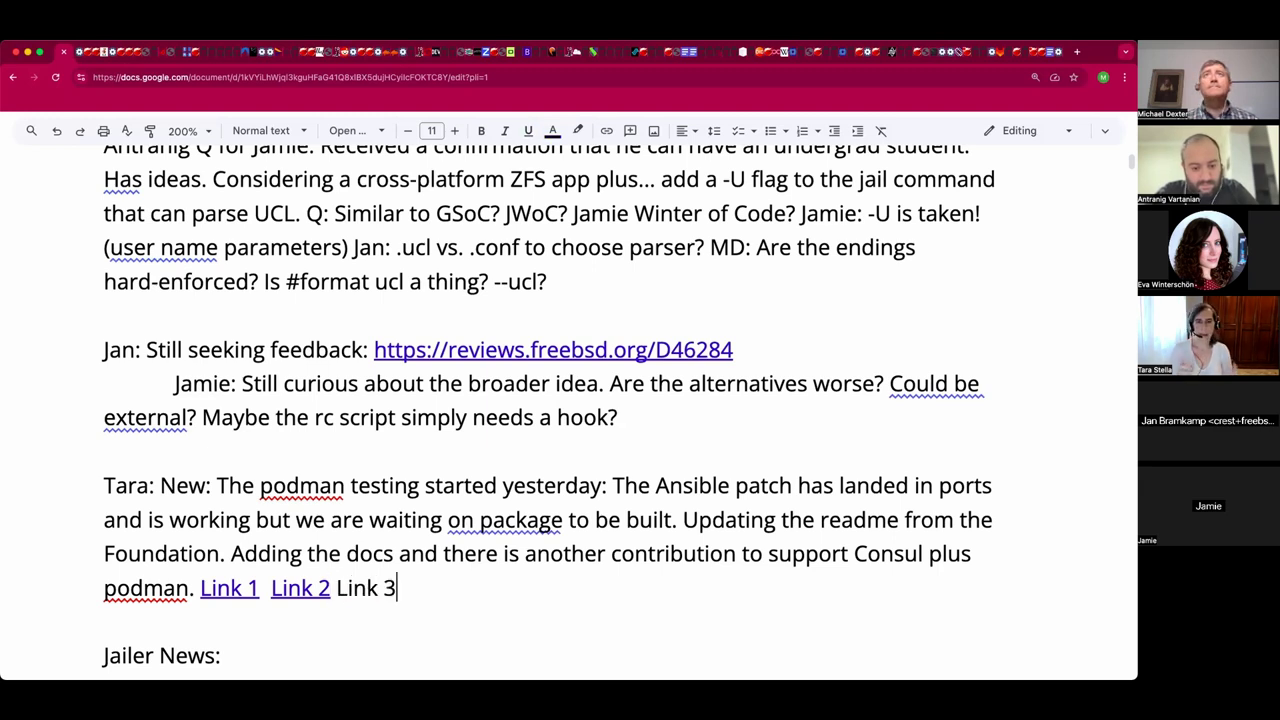
{"action": "key", "text": "shift+Left"}
{"action": "key", "text": "shift+Left"}
{"action": "key", "text": "shift+Left"}
{"action": "key", "text": "shift+Left"}
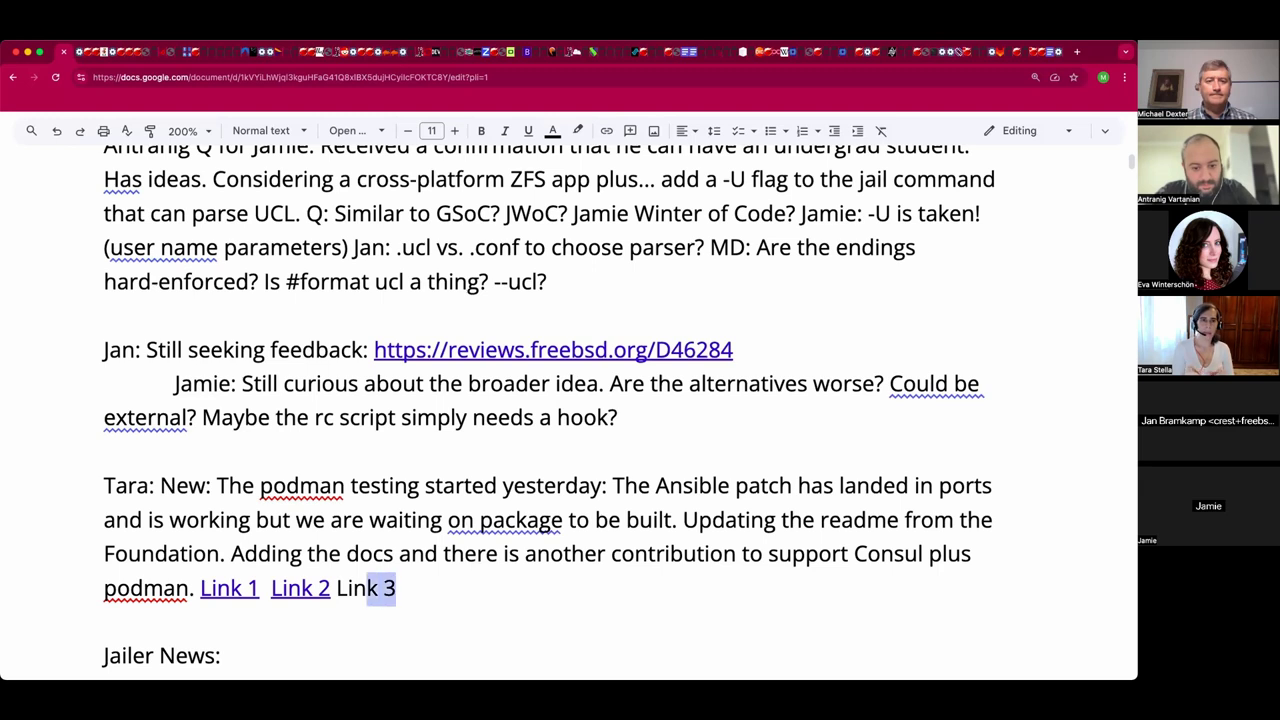
{"action": "key", "text": "shift+Left"}
{"action": "key", "text": "shift+Left"}
{"action": "key", "text": "ctrl+k"}
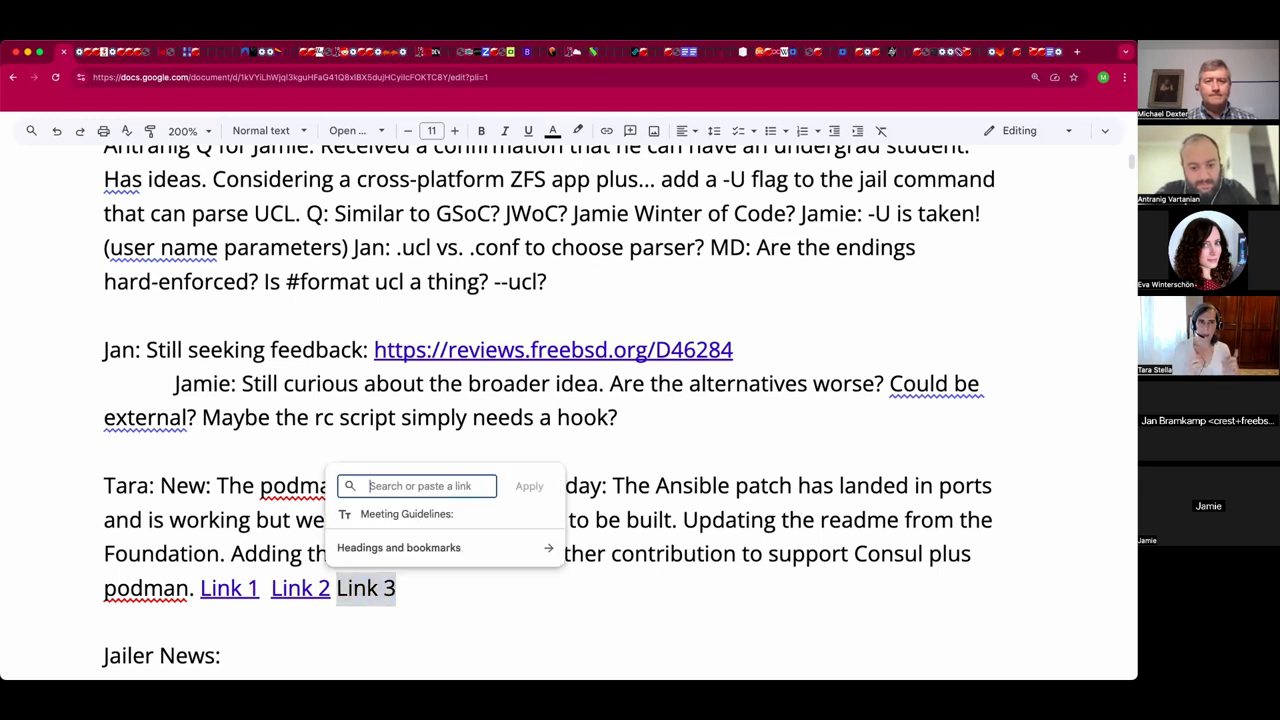
{"action": "key", "text": "ctrl+v"}
{"action": "key", "text": "Return"}
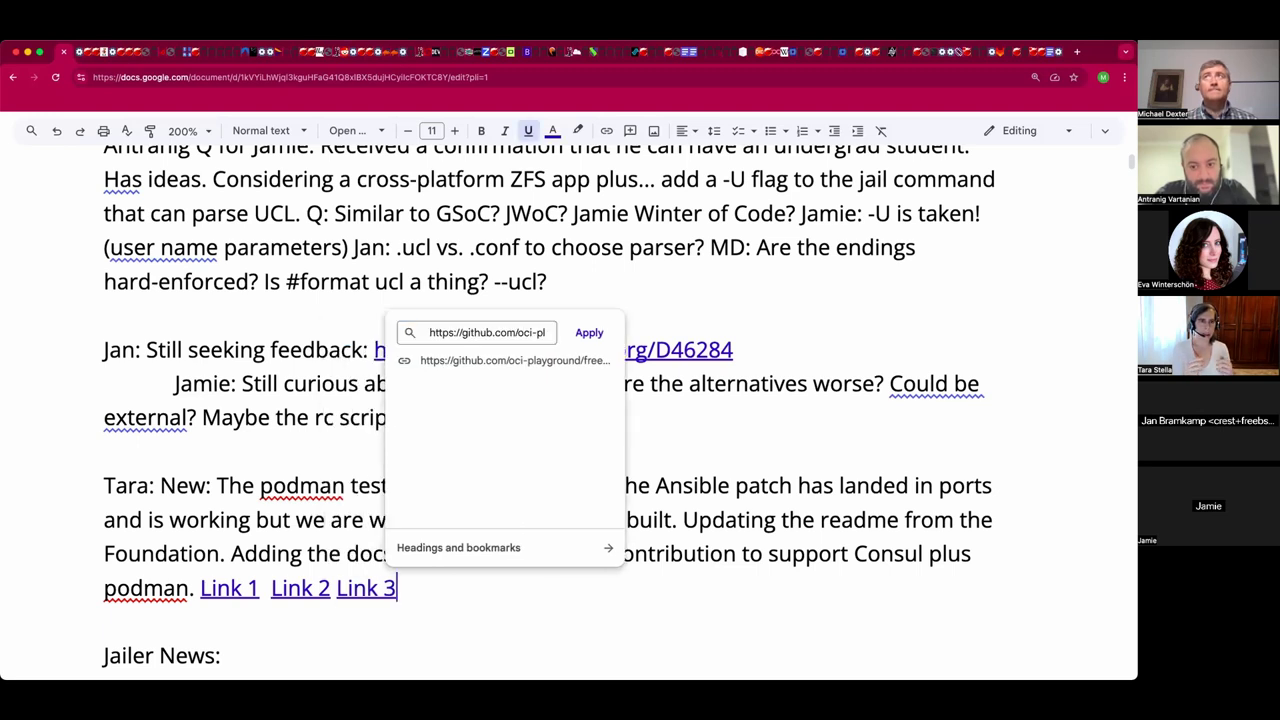
{"action": "key", "text": "super+Tab"}
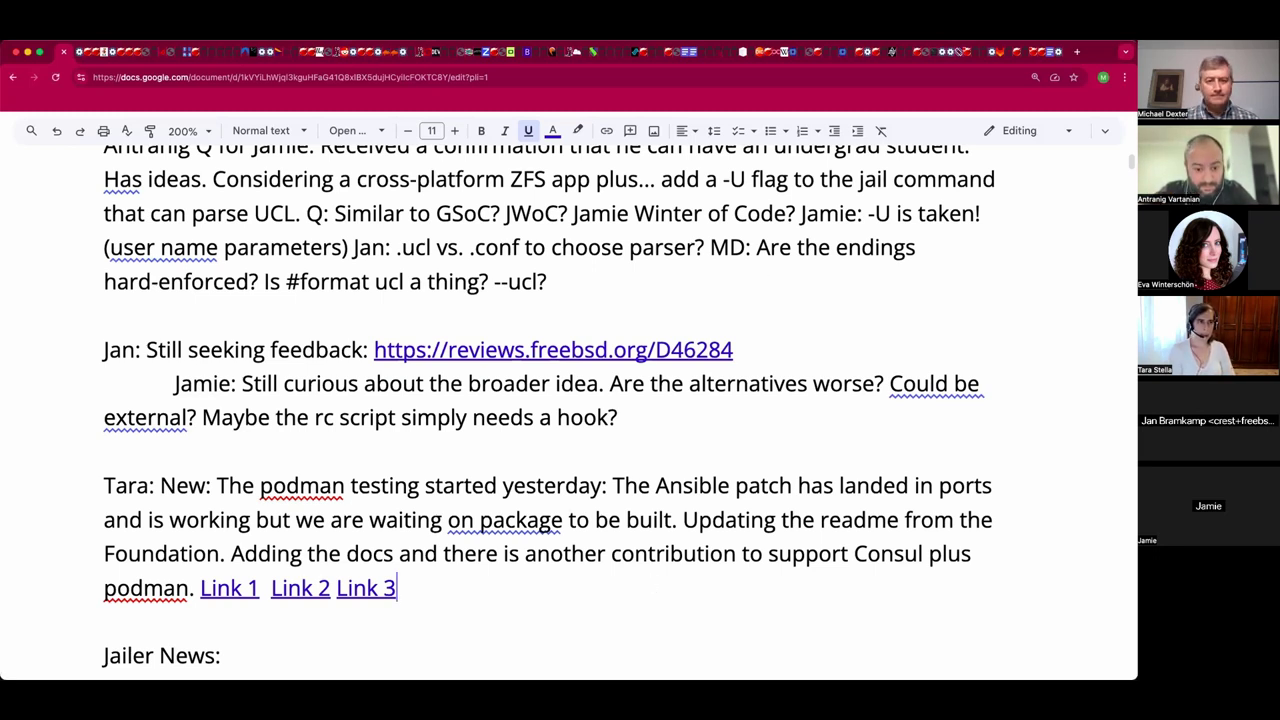
{"action": "type", "text": "Link 4"}
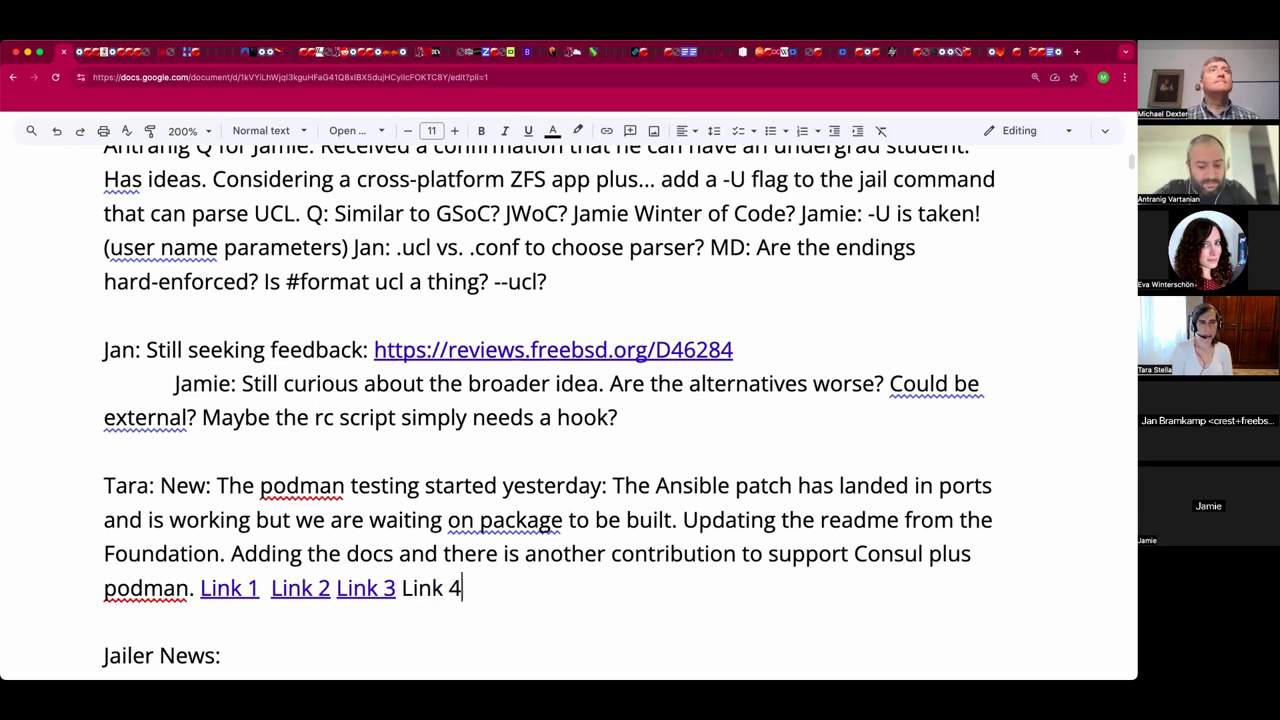
{"action": "key", "text": "shift+Left"}
{"action": "key", "text": "shift+Left"}
{"action": "key", "text": "shift+Left"}
{"action": "key", "text": "shift+Left"}
{"action": "key", "text": "shift+Left"}
{"action": "key", "text": "shift+Left"}
{"action": "key", "text": "ctrl+k"}
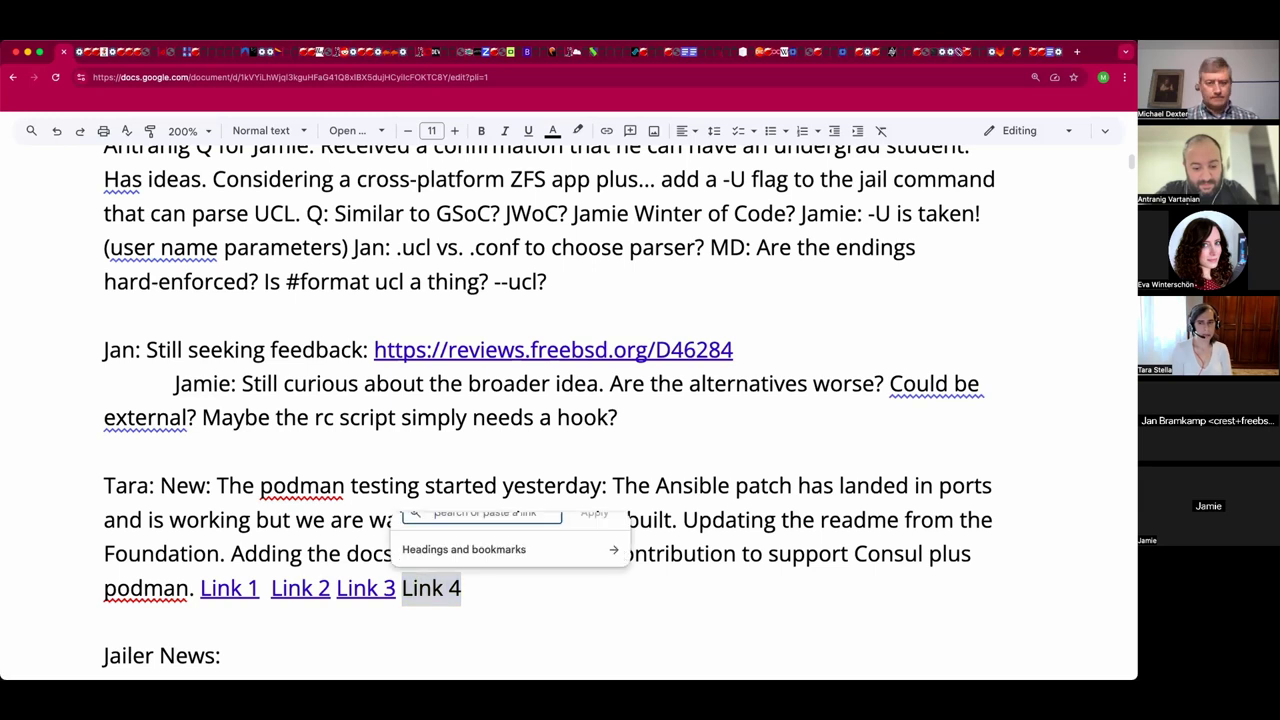
{"action": "type", "text": "https://github.com/openSUSE/catatonit"}
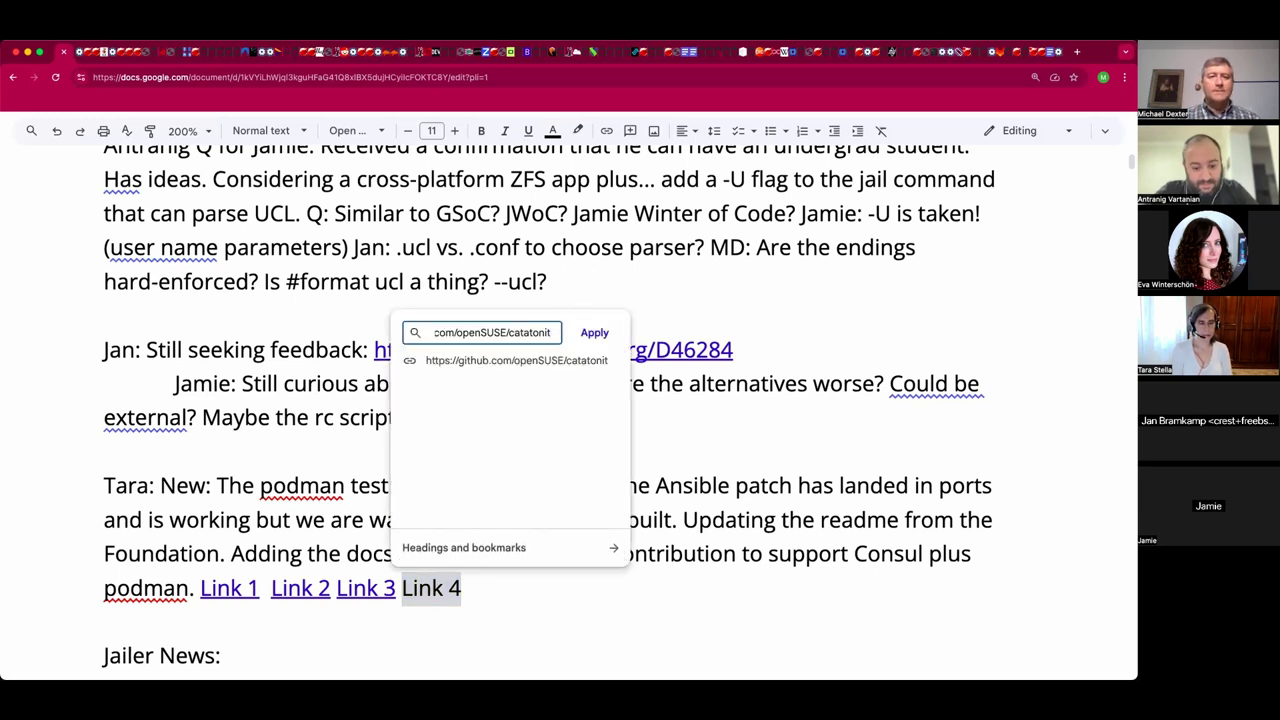
{"action": "key", "text": "Return"}
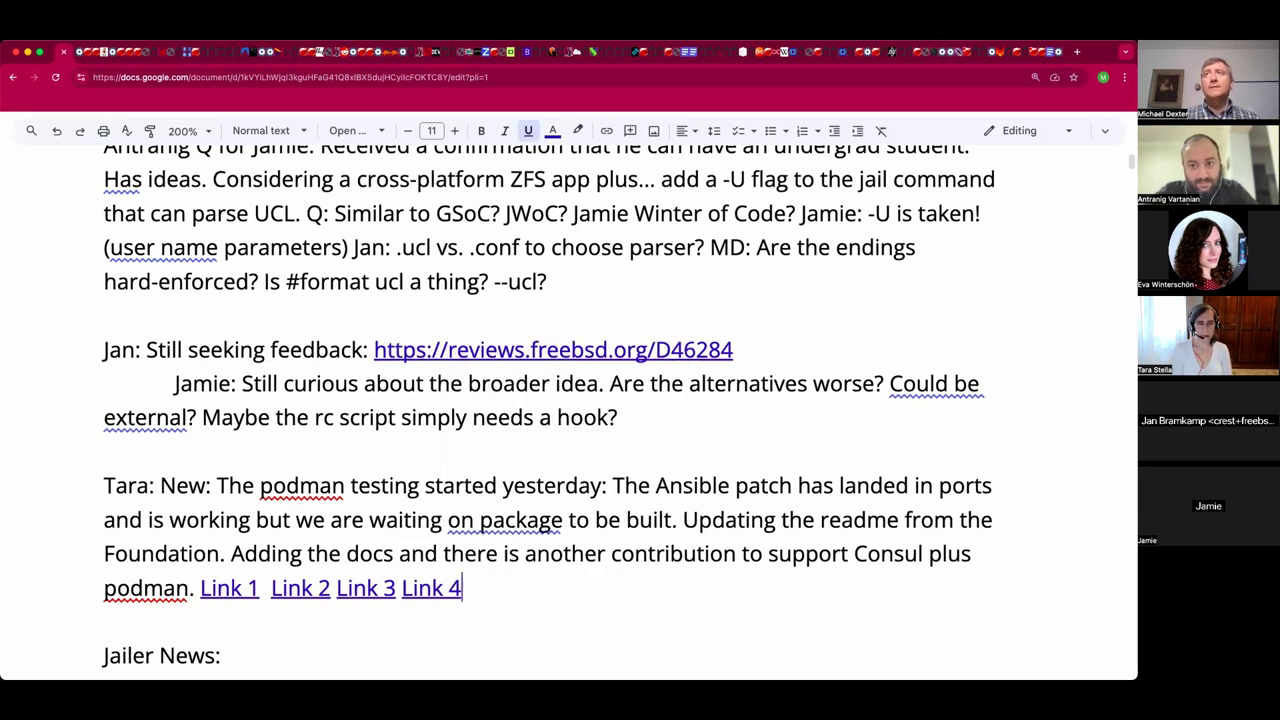
- Change the Link 4 text to "Issues link 4" and add the plain word "catatonit" after it
{"action": "left_click", "coordinate": [406, 590]}
{"action": "type", "text": "Issues l"}
{"action": "left_click", "coordinate": [474, 590]}
{"action": "key", "text": "Left"}
{"action": "key", "text": "Left"}
{"action": "key", "text": "Left"}
{"action": "key", "text": "Left"}
{"action": "key", "text": "Left"}
{"action": "key", "text": "Left"}
{"action": "key", "text": "BackSpace"}
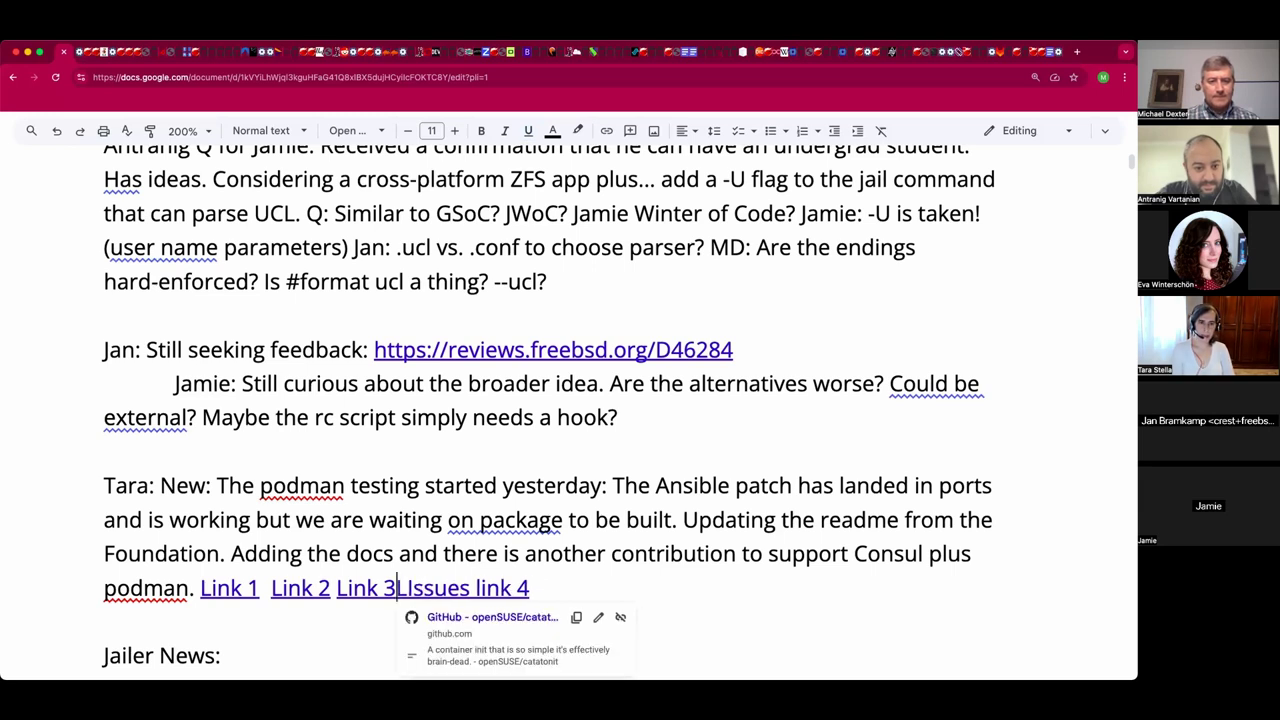
{"action": "key", "text": "Delete"}
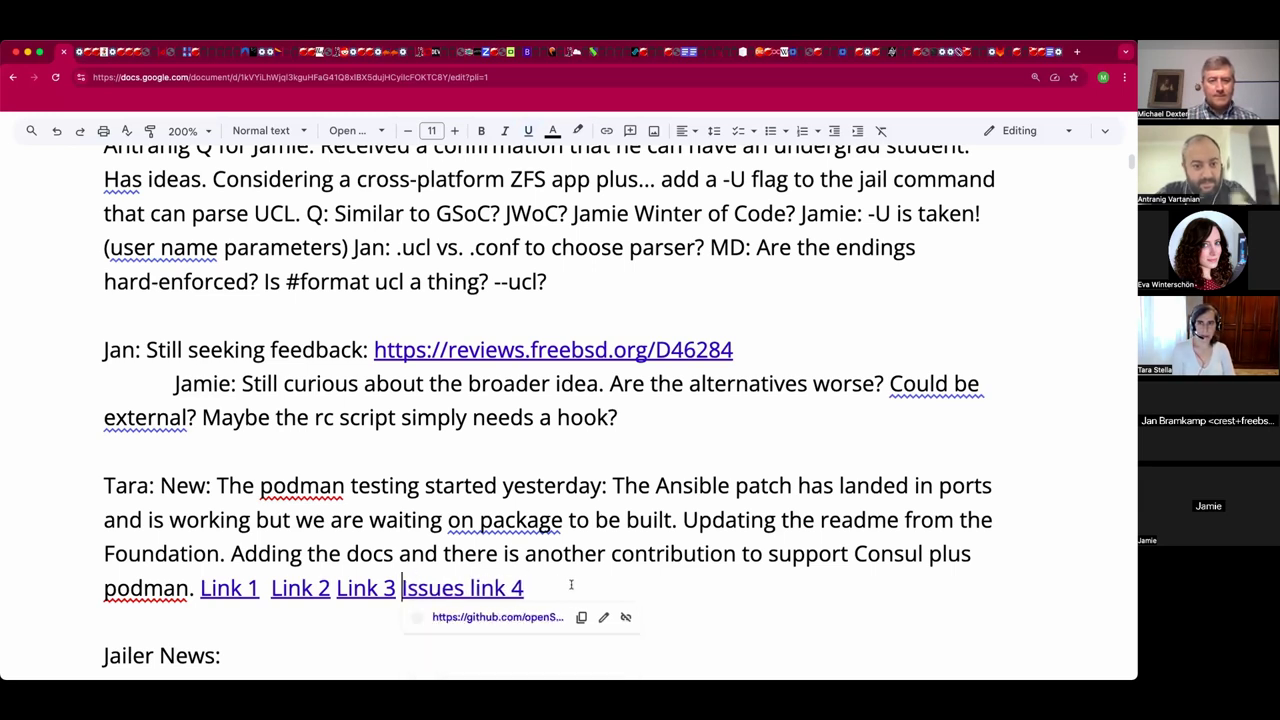
{"action": "key", "text": "End"}
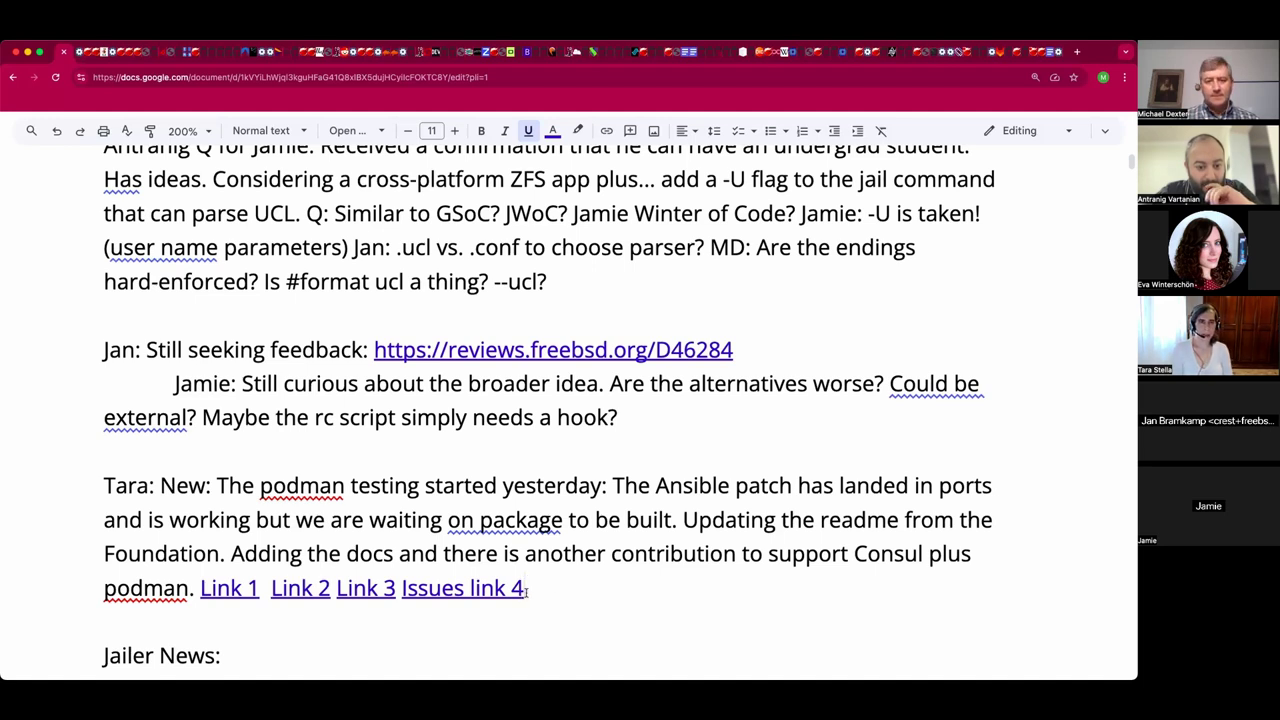
{"action": "type", "text": "catatonit"}
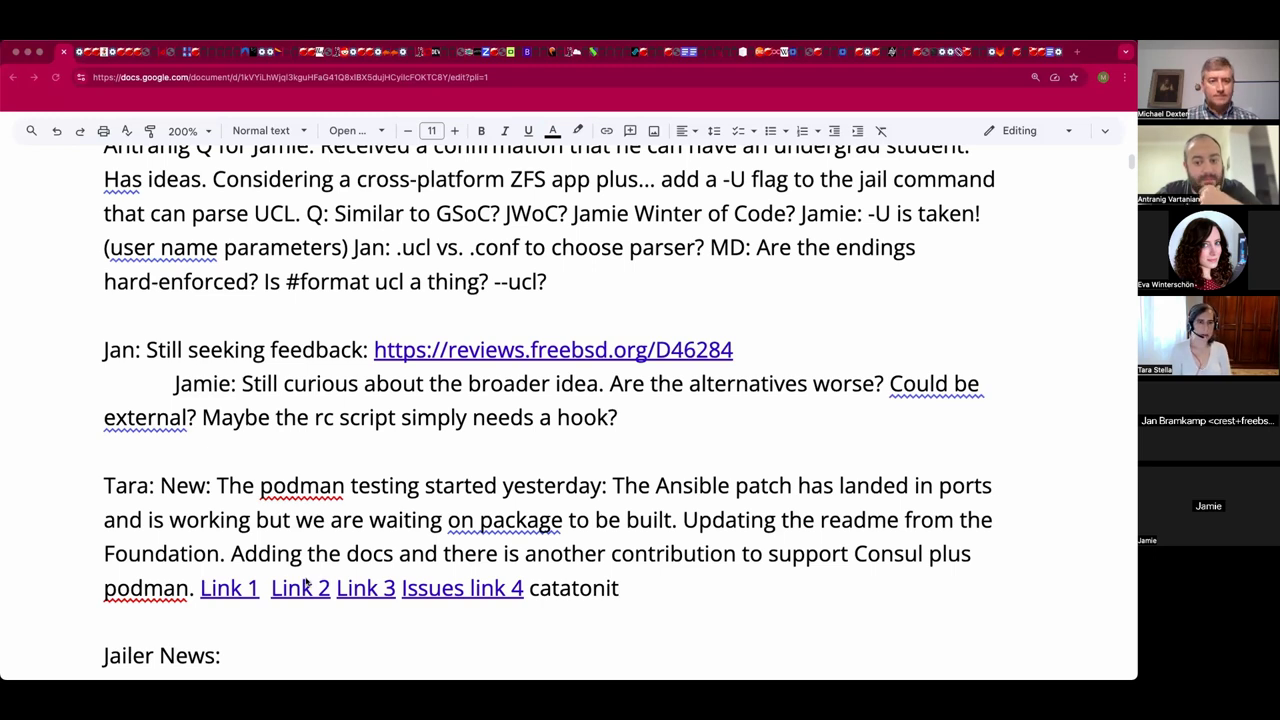
- Insert the label "Ansible examples:" in front of Link 1 in the podman entry
{"action": "left_click", "coordinate": [201, 588]}
{"action": "type", "text": "a"}
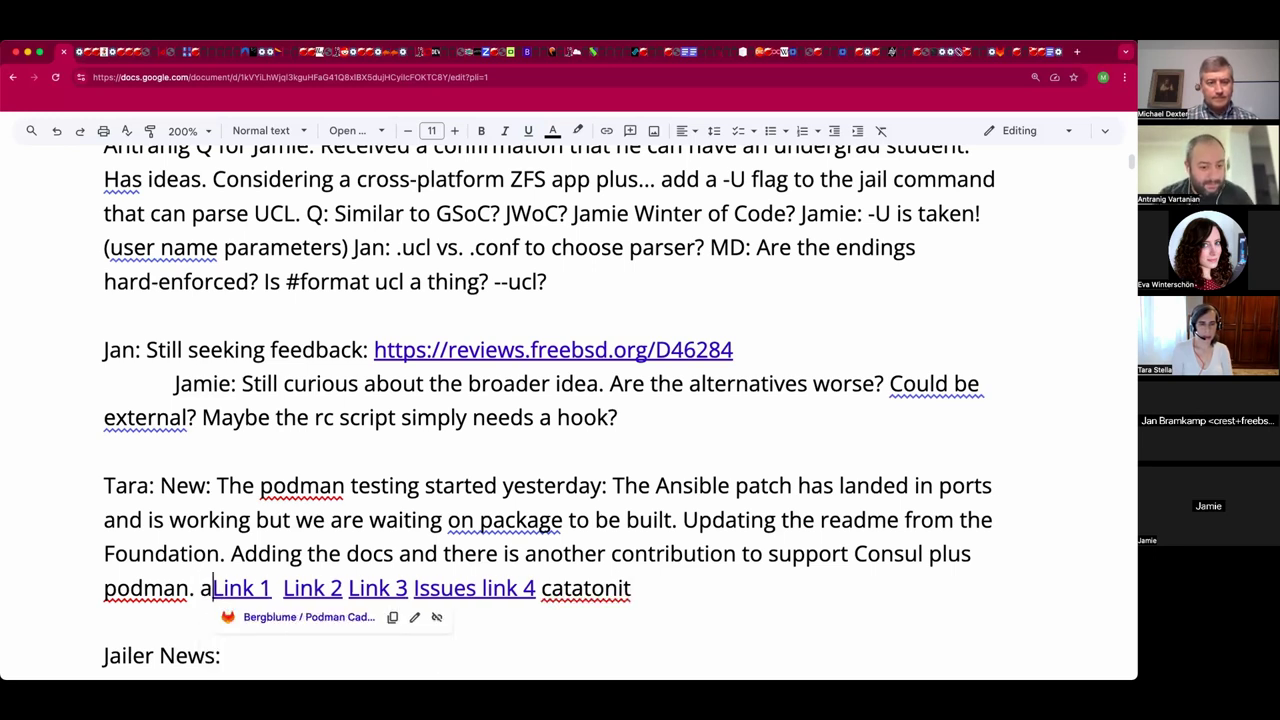
{"action": "key", "text": "BackSpace"}
{"action": "type", "text": "sible ex"}
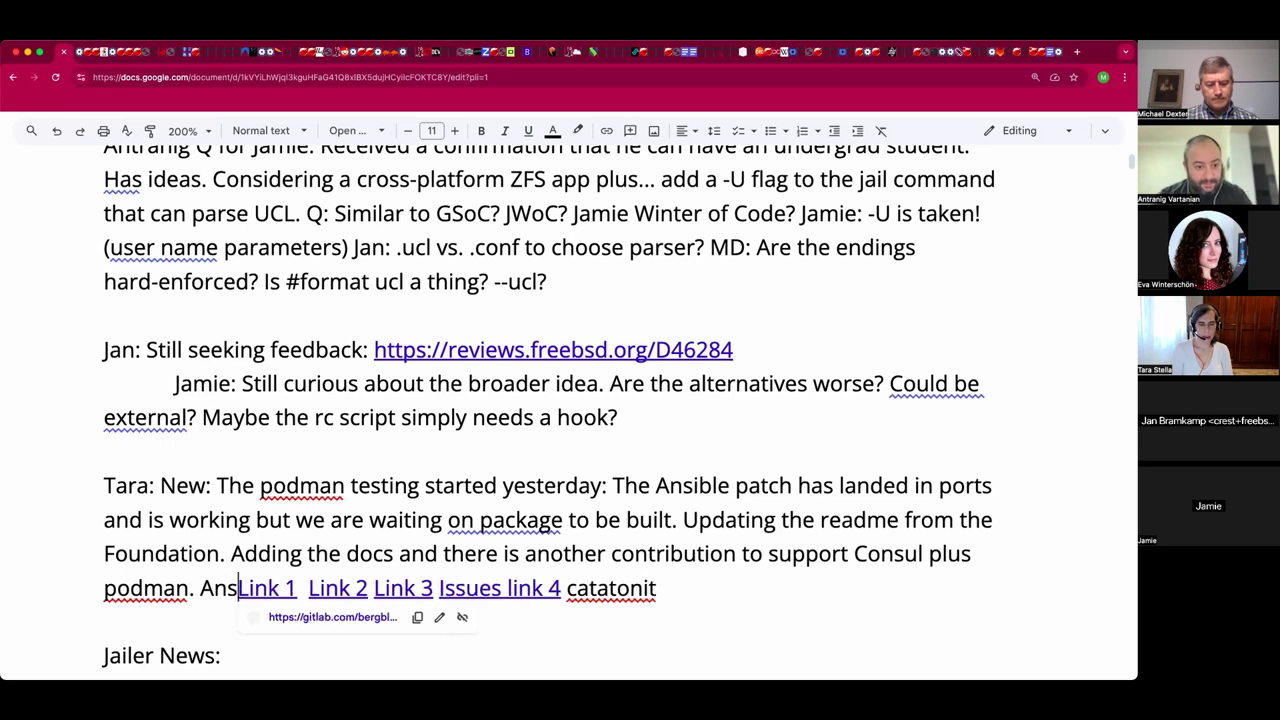
{"action": "type", "text": "amples:"}
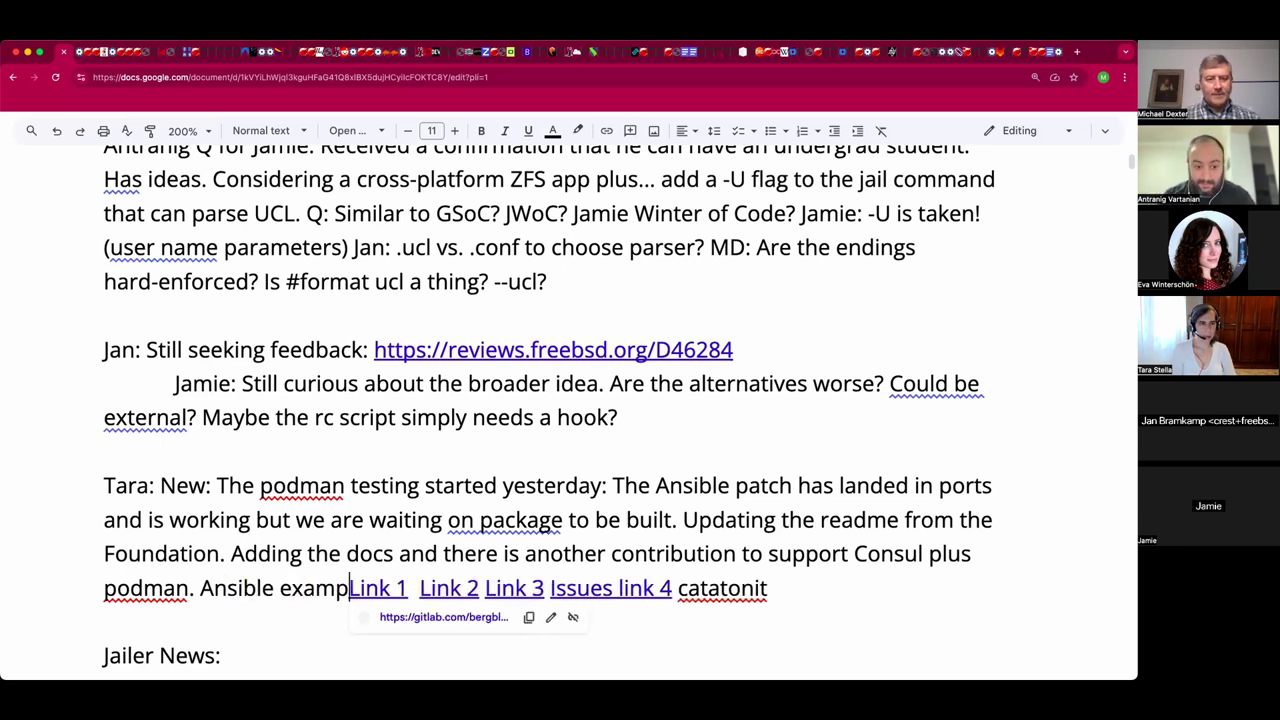
- Open the page behind Link 3 and read through the issue description on support for pods
{"action": "left_click", "coordinate": [525, 588]}
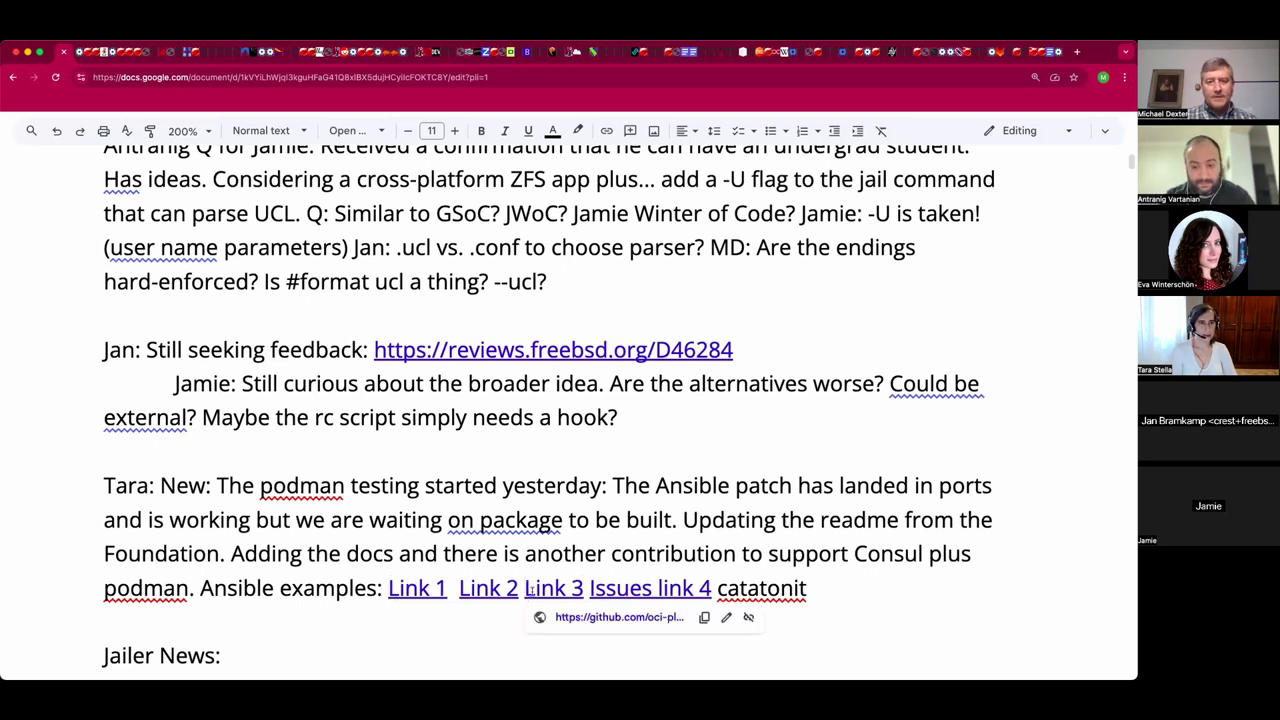
{"action": "left_click", "coordinate": [536, 588]}
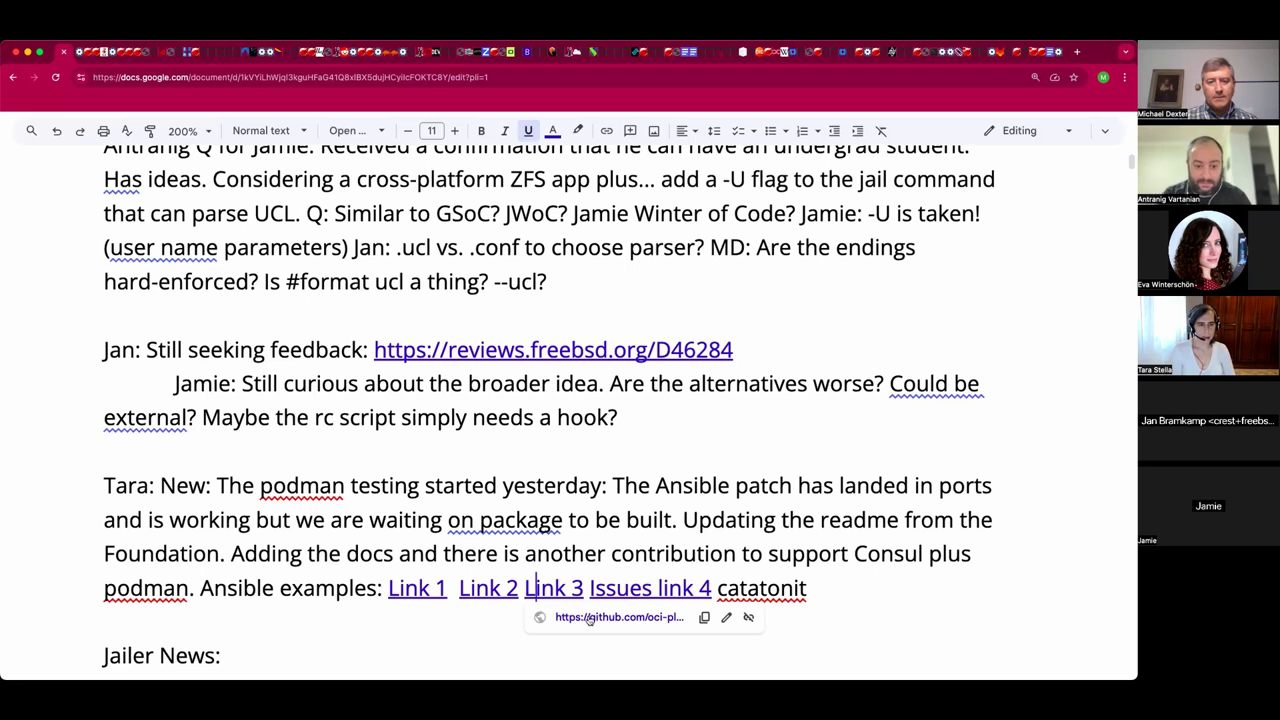
{"action": "left_click", "coordinate": [590, 617]}
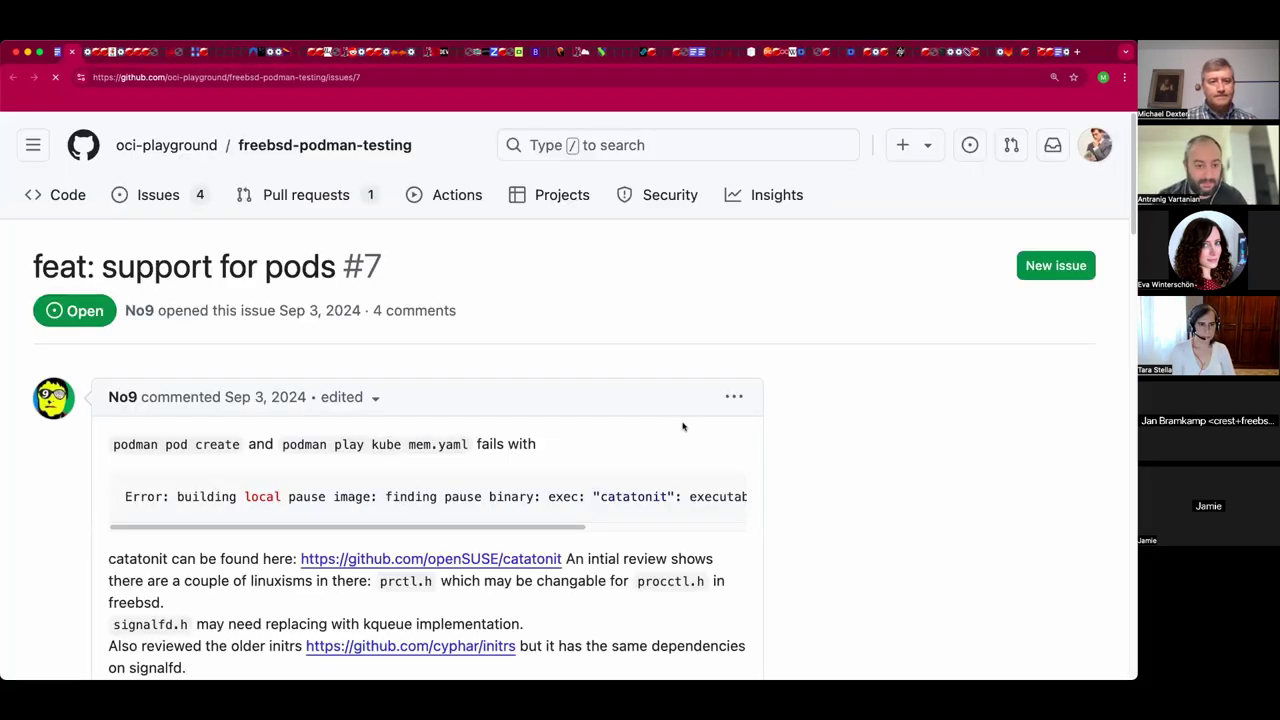
{"action": "scroll", "coordinate": [686, 423], "scroll_direction": "down", "scroll_amount": 1}
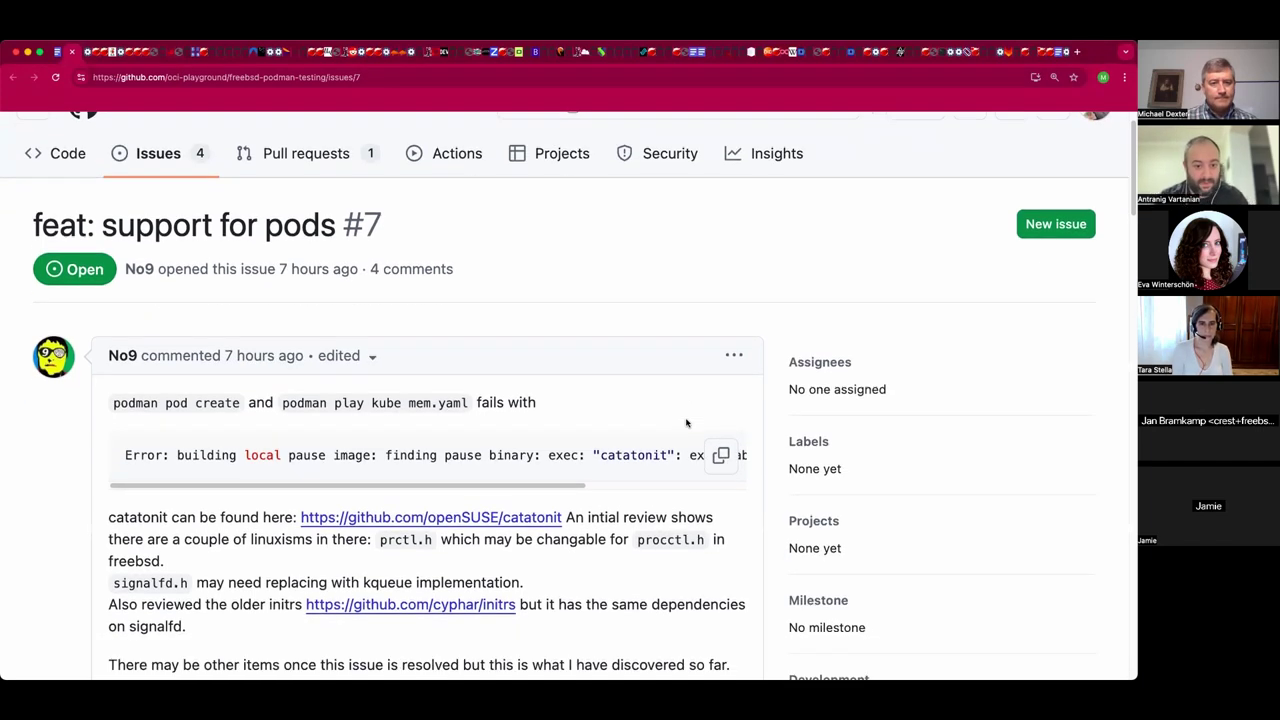
{"action": "scroll", "coordinate": [686, 423], "scroll_direction": "down", "scroll_amount": 1}
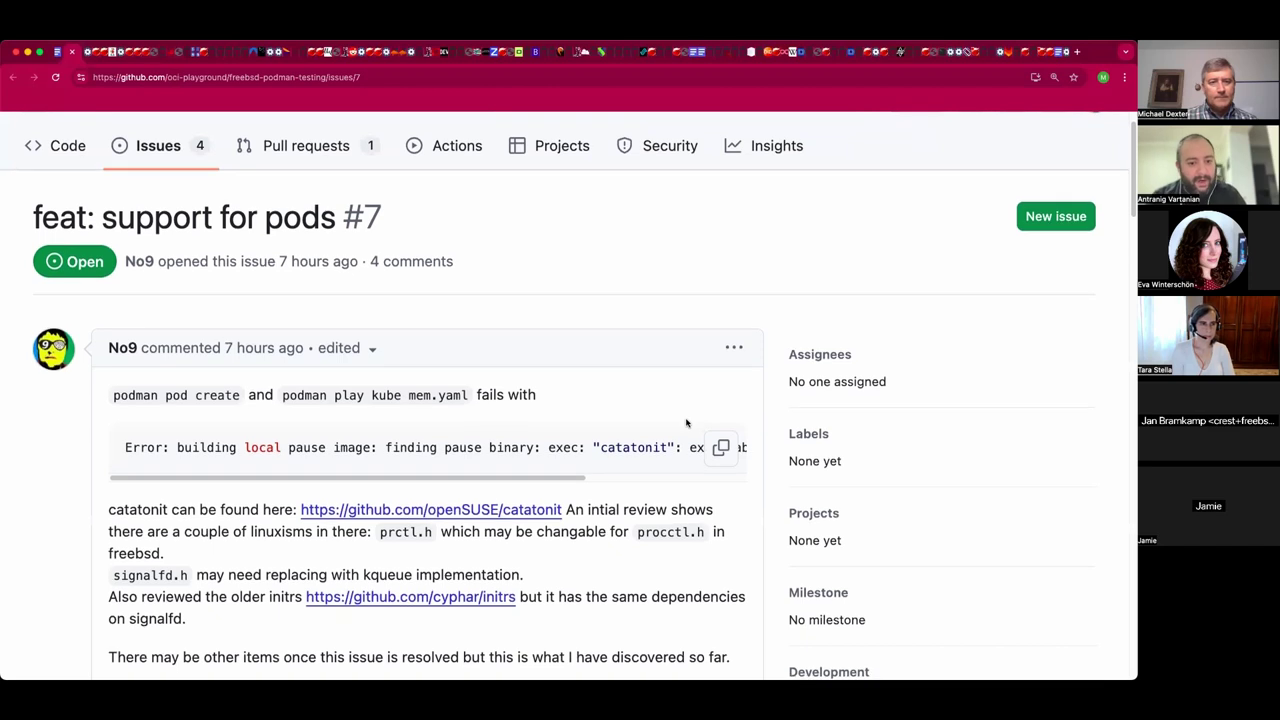
{"action": "scroll", "coordinate": [686, 423], "scroll_direction": "down", "scroll_amount": 3}
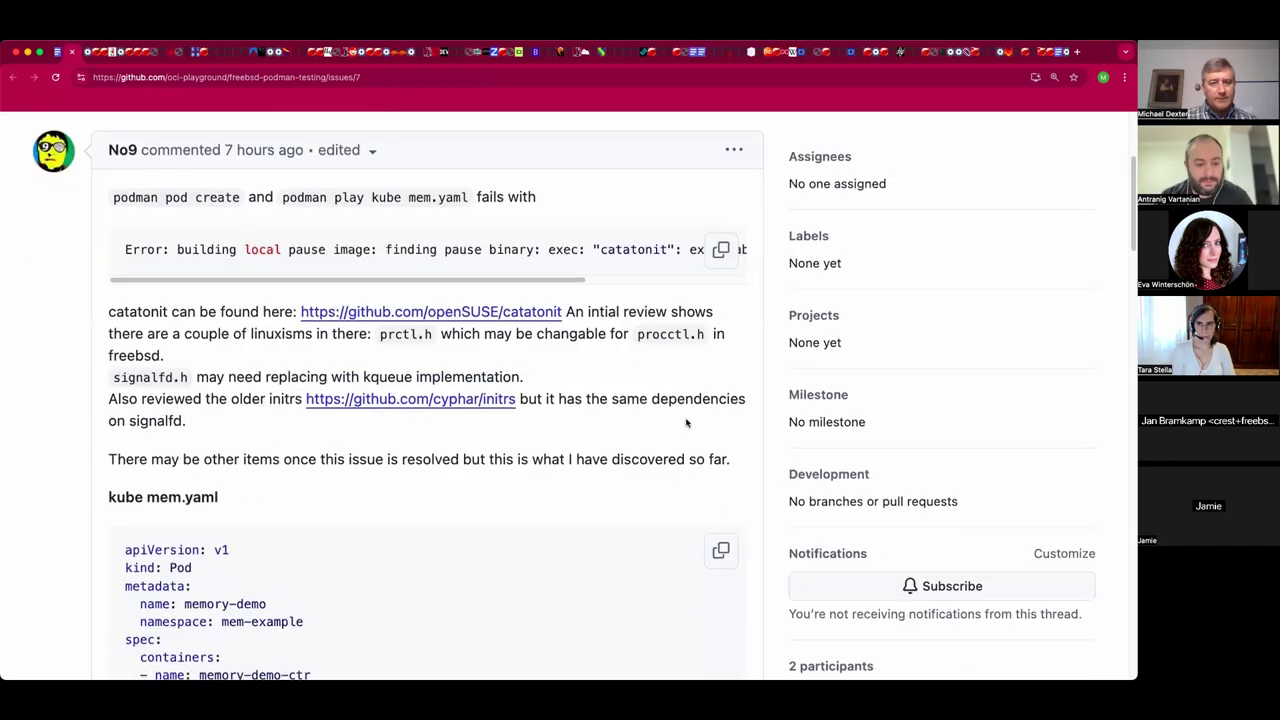
{"action": "scroll", "coordinate": [686, 420], "scroll_direction": "down", "scroll_amount": 3}
{"action": "scroll", "coordinate": [686, 423], "scroll_direction": "down", "scroll_amount": 3}
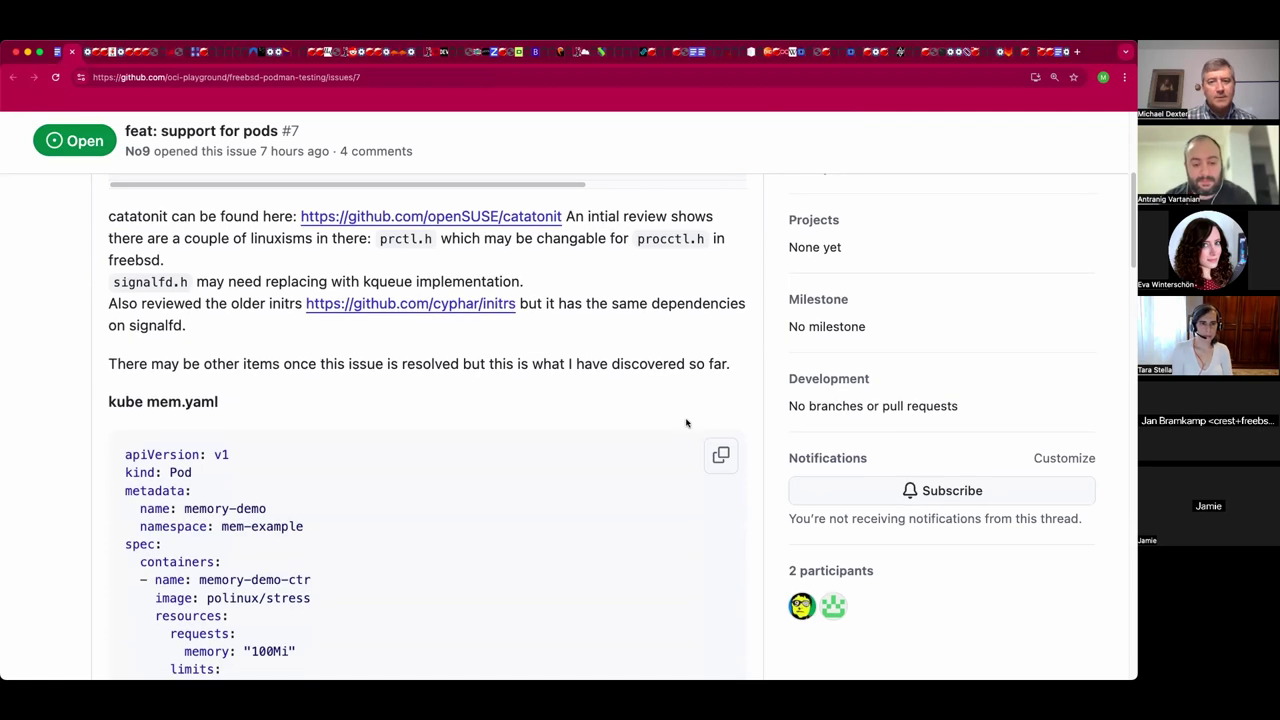
- Read the rest of the issue's kube mem.yaml example and the first comment about installing catatonit
{"action": "scroll", "coordinate": [686, 423], "scroll_direction": "down", "scroll_amount": 5}
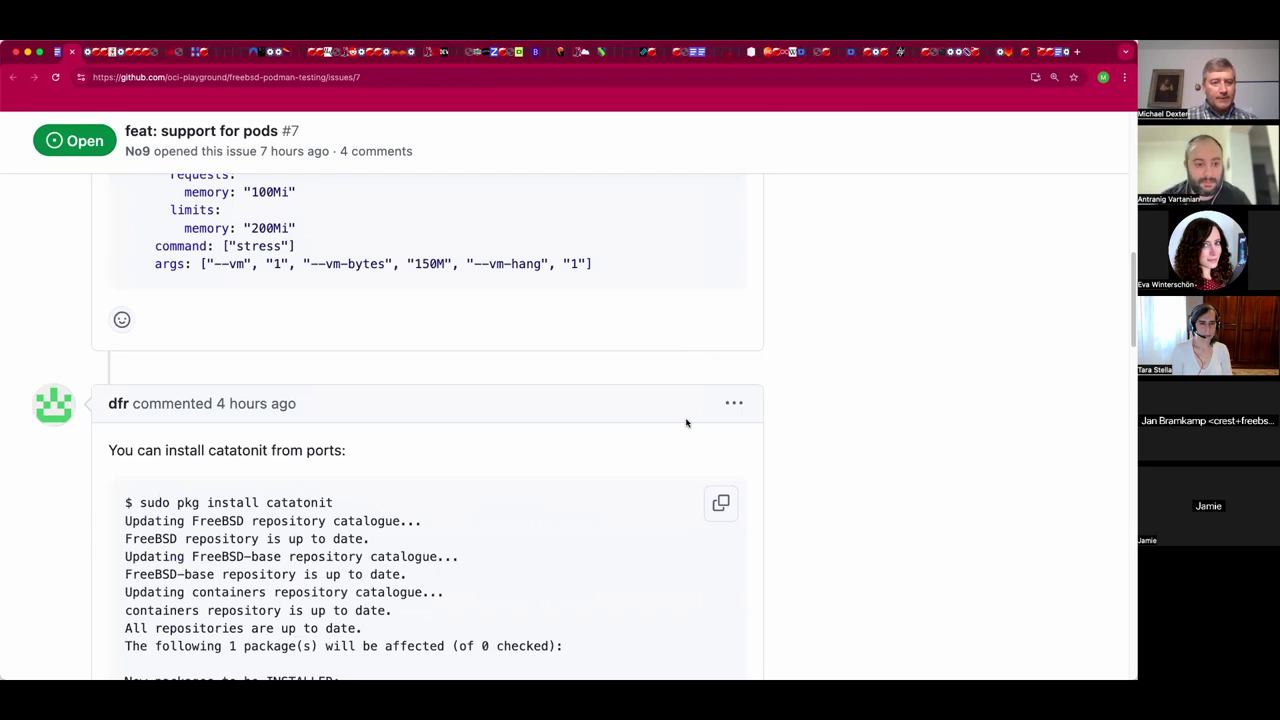
{"action": "scroll", "coordinate": [686, 423], "scroll_direction": "down", "scroll_amount": 2}
{"action": "scroll", "coordinate": [686, 423], "scroll_direction": "down", "scroll_amount": 1}
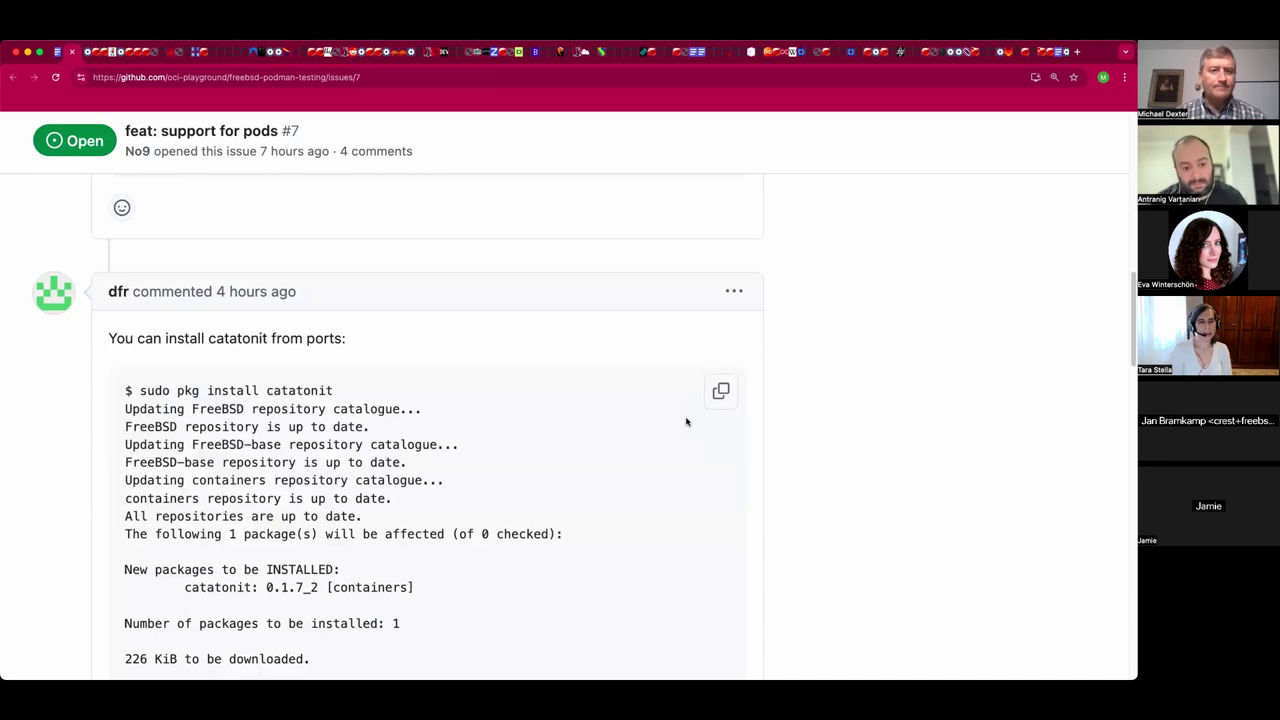
{"action": "scroll", "coordinate": [686, 422], "scroll_direction": "down", "scroll_amount": 1}
{"action": "scroll", "coordinate": [686, 422], "scroll_direction": "down", "scroll_amount": 1}
{"action": "scroll", "coordinate": [686, 422], "scroll_direction": "down", "scroll_amount": 2}
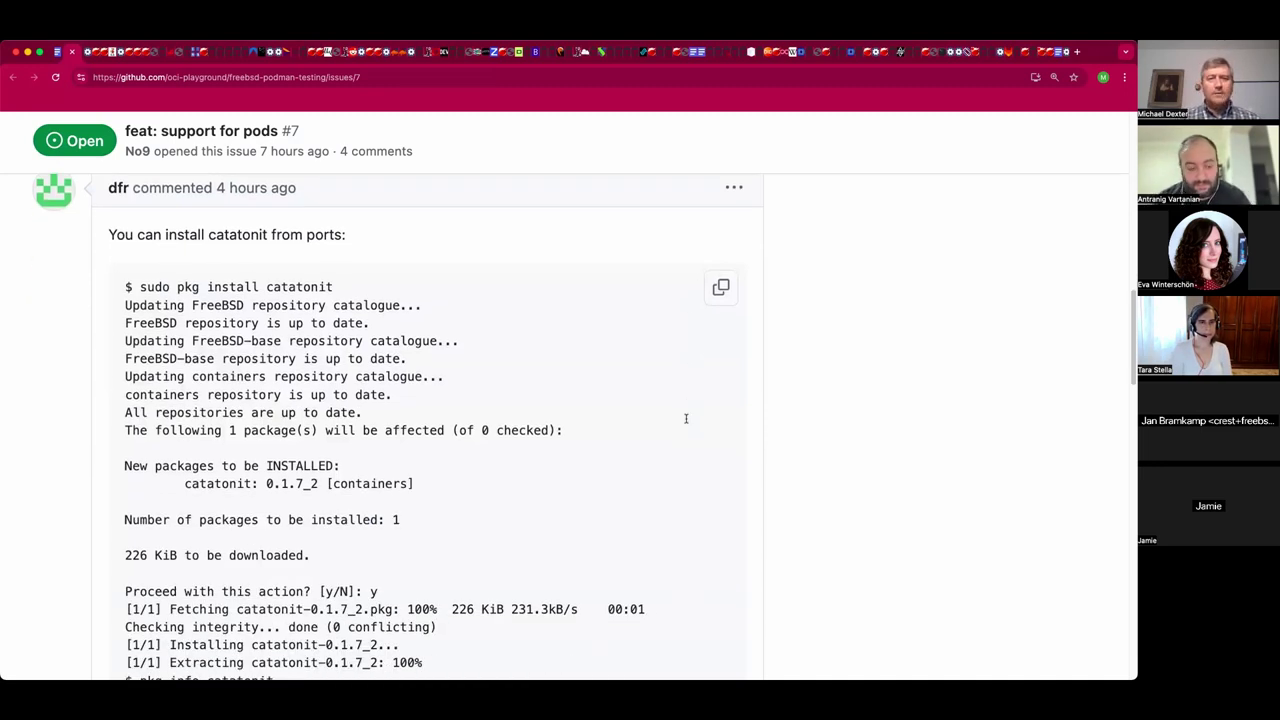
- Return to the meeting notes and insert the label "Issue:" in front of Link 3 in the podman entry
{"action": "key", "text": "ctrl+shift+Tab"}
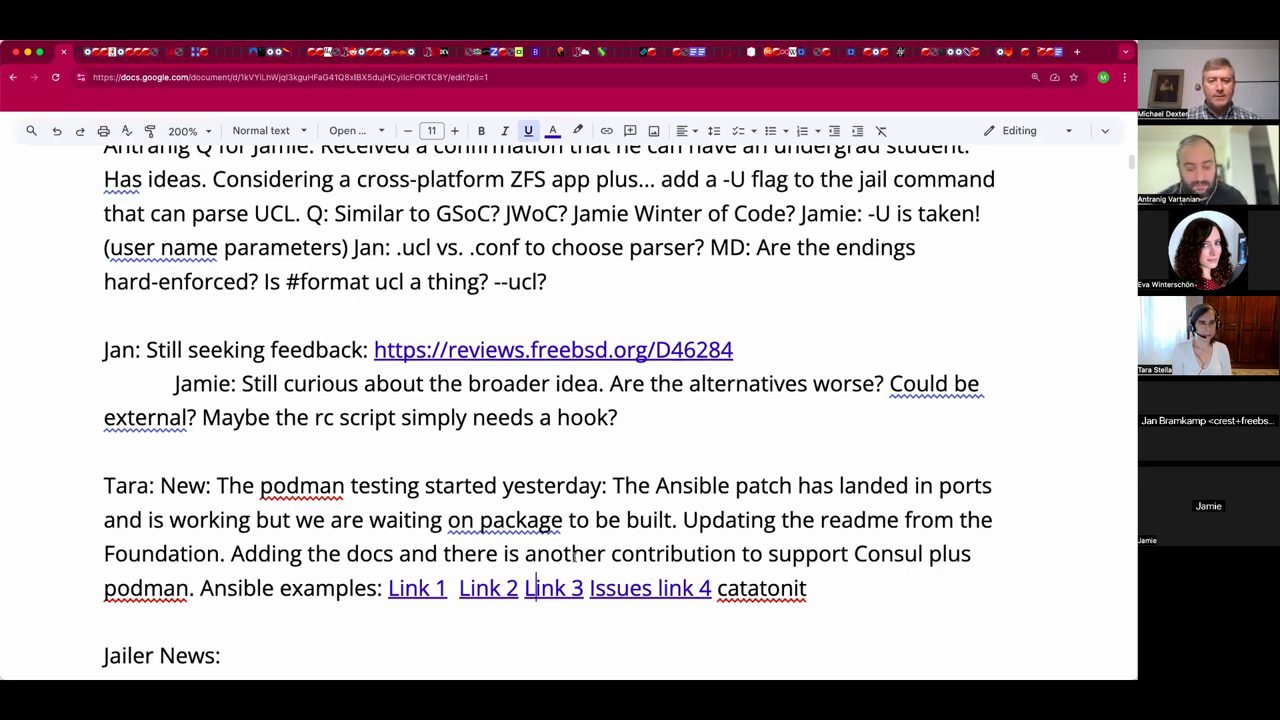
{"action": "left_click", "coordinate": [527, 588]}
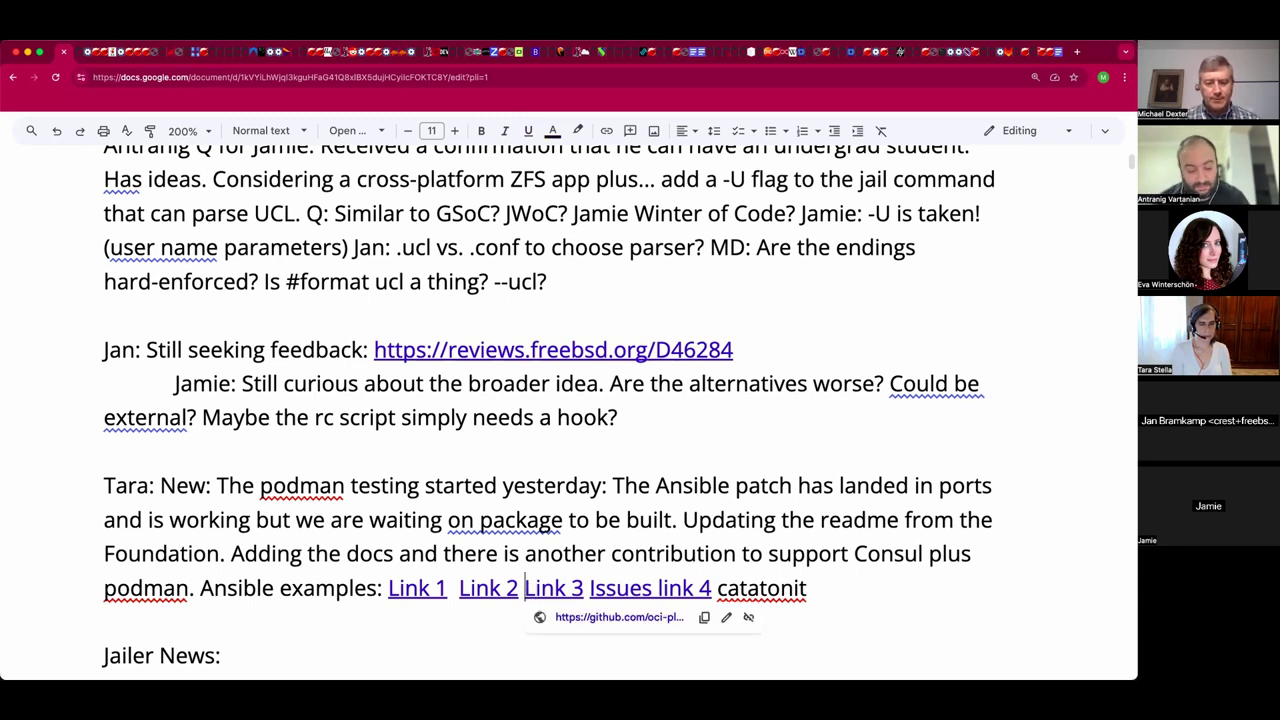
{"action": "type", "text": "Issues"}
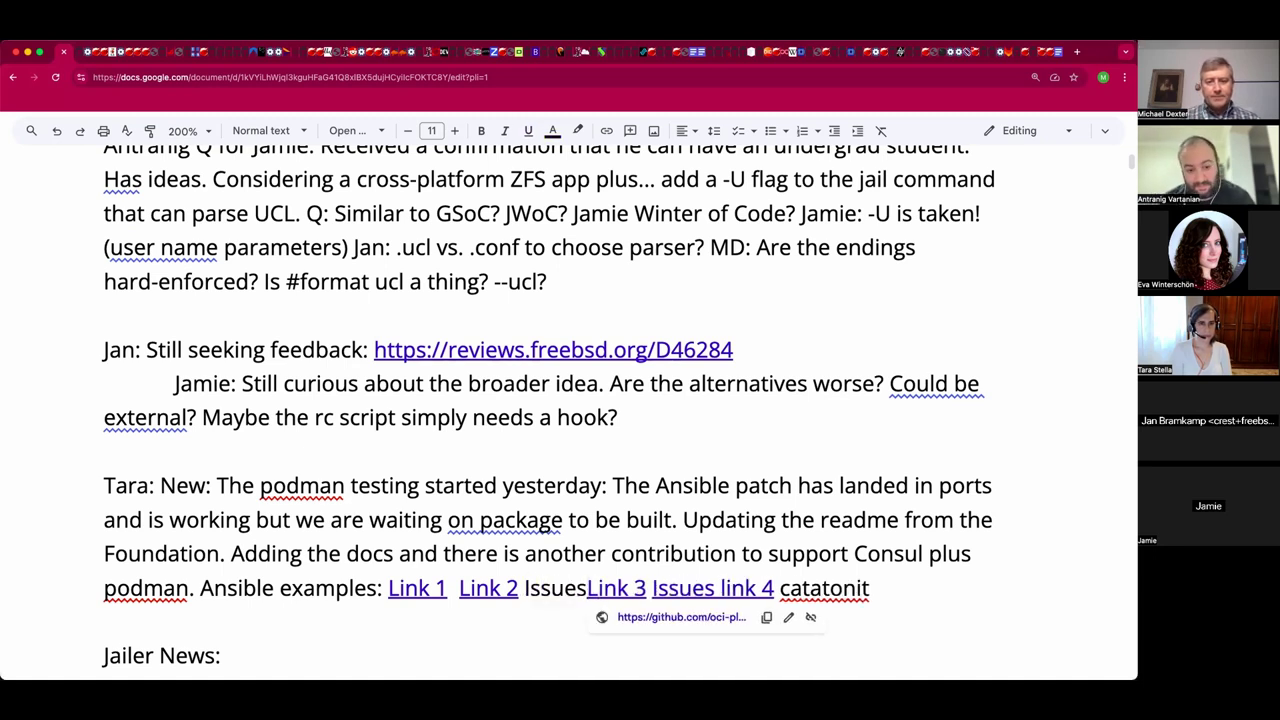
{"action": "key", "text": "BackSpace"}
{"action": "type", "text": ":"}
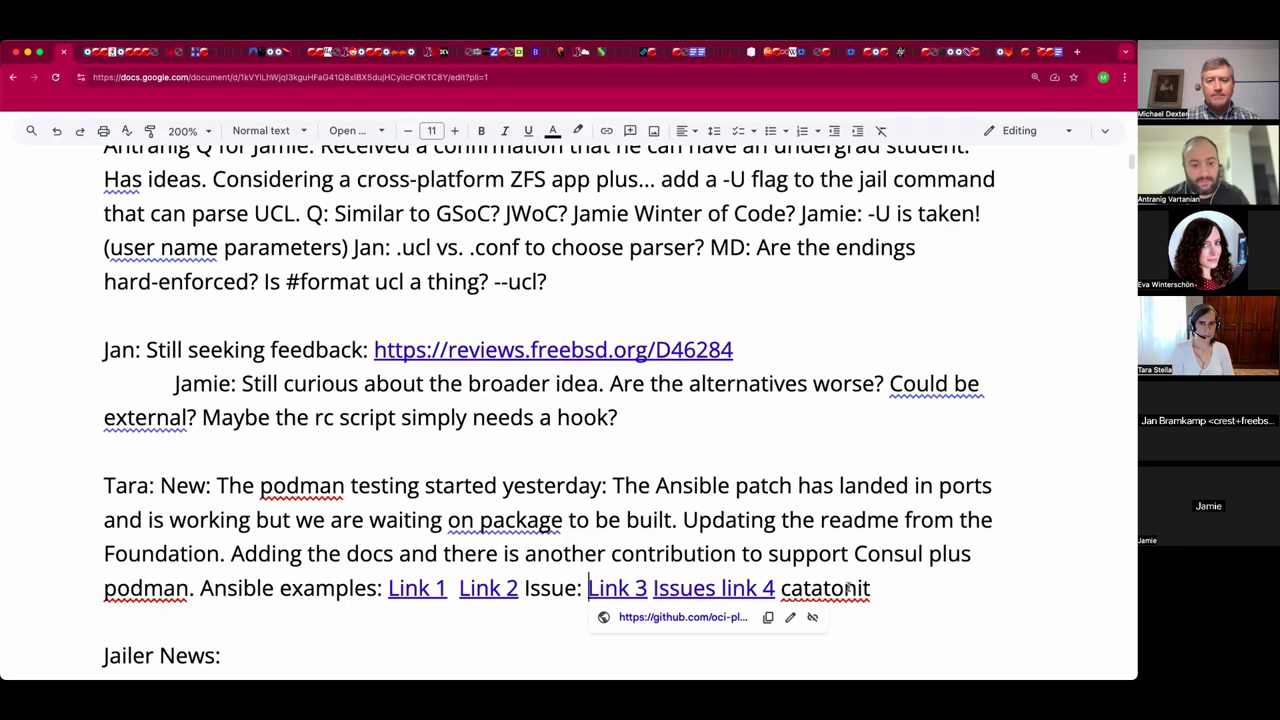
- Start an indented line below the podman entry with the speaker's first name and the label "OCI Q:"
{"action": "left_click", "coordinate": [880, 591]}
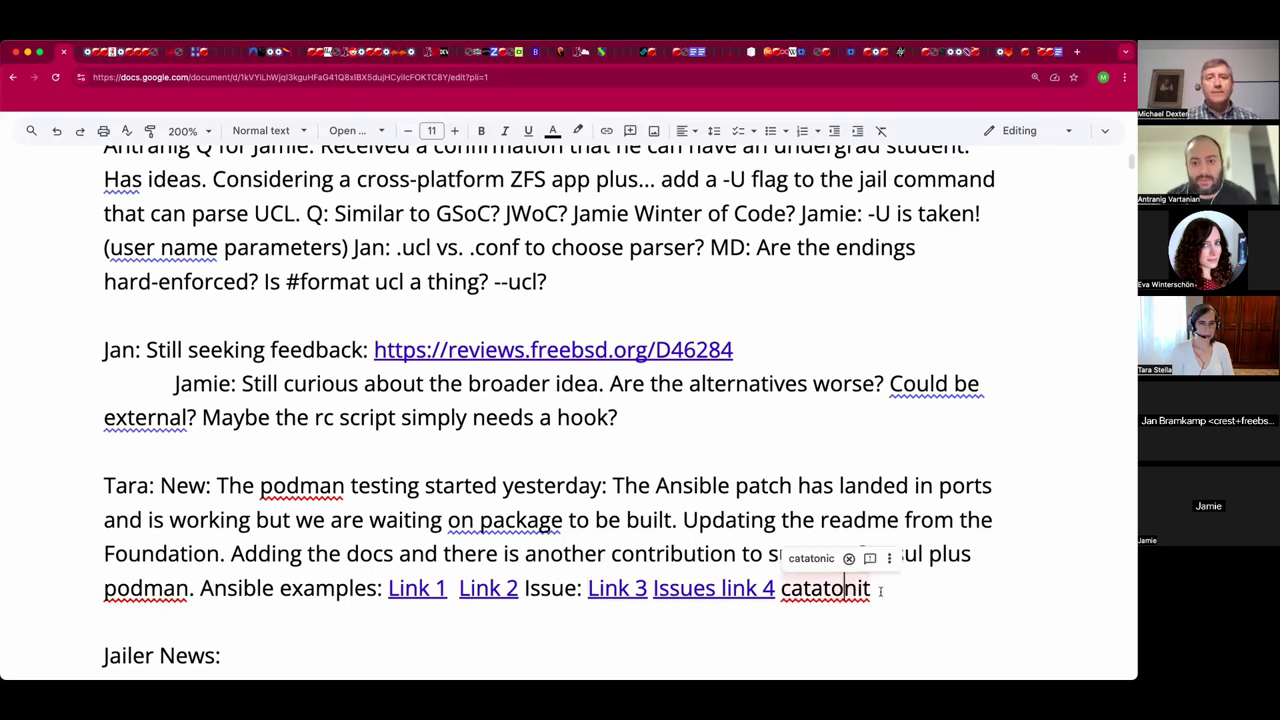
{"action": "scroll", "coordinate": [880, 591], "scroll_direction": "down", "scroll_amount": 1}
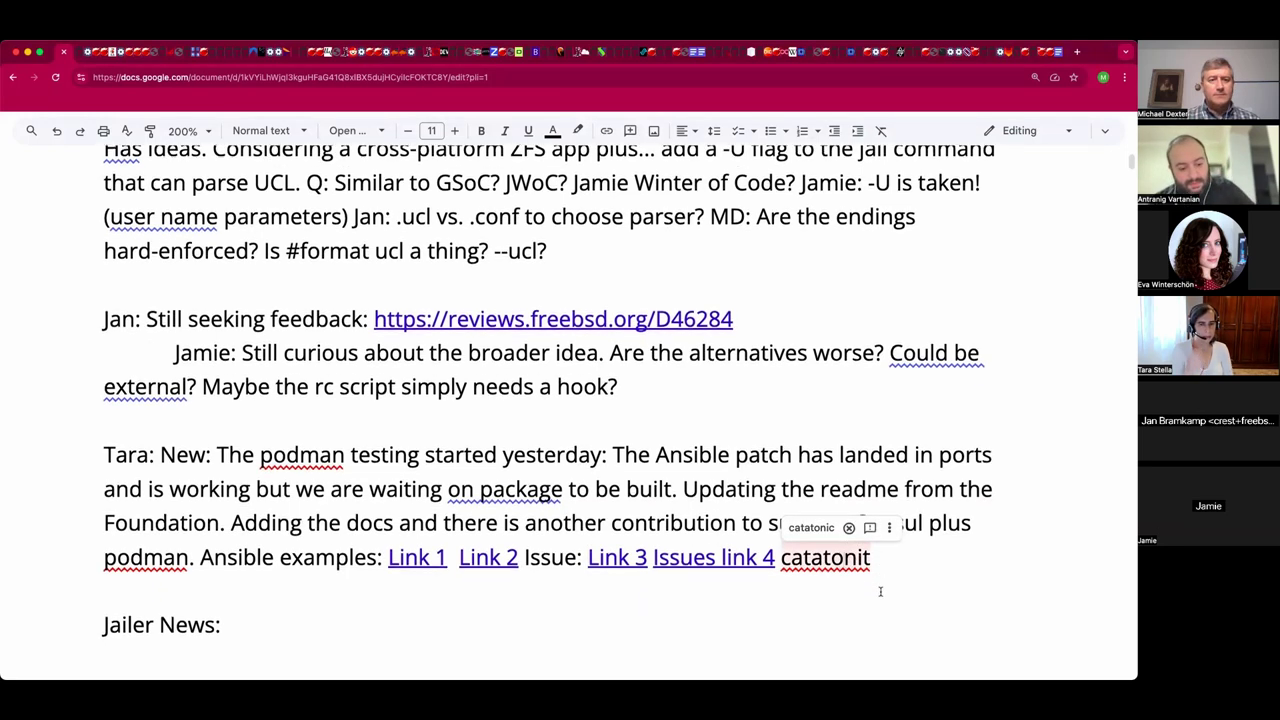
{"action": "scroll", "coordinate": [880, 591], "scroll_direction": "down", "scroll_amount": 1}
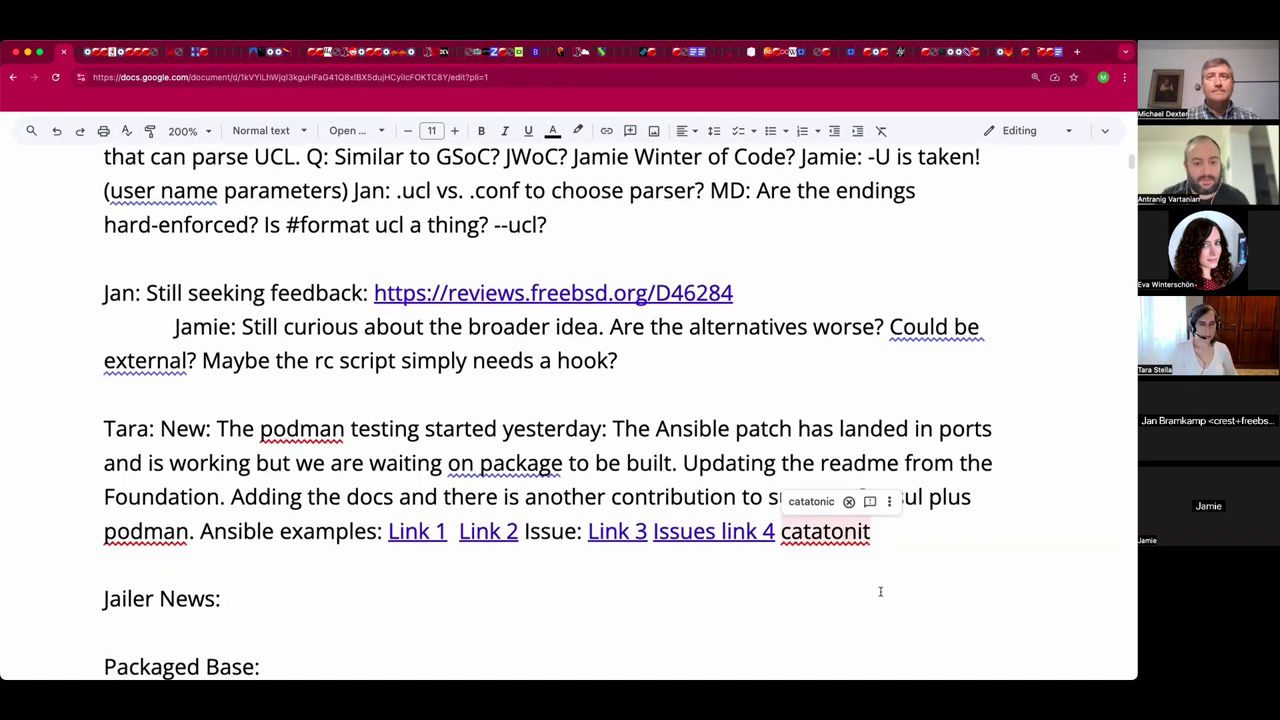
{"action": "scroll", "coordinate": [880, 591], "scroll_direction": "down", "scroll_amount": 1}
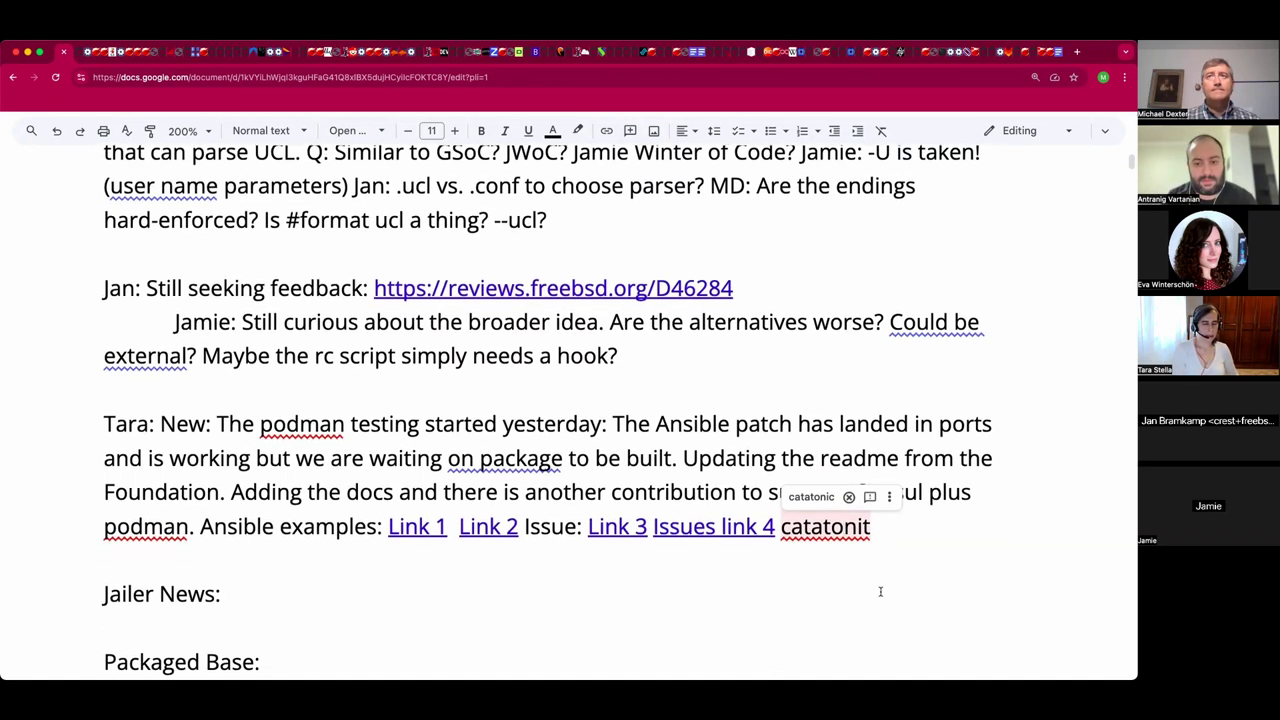
{"action": "left_click", "coordinate": [752, 558]}
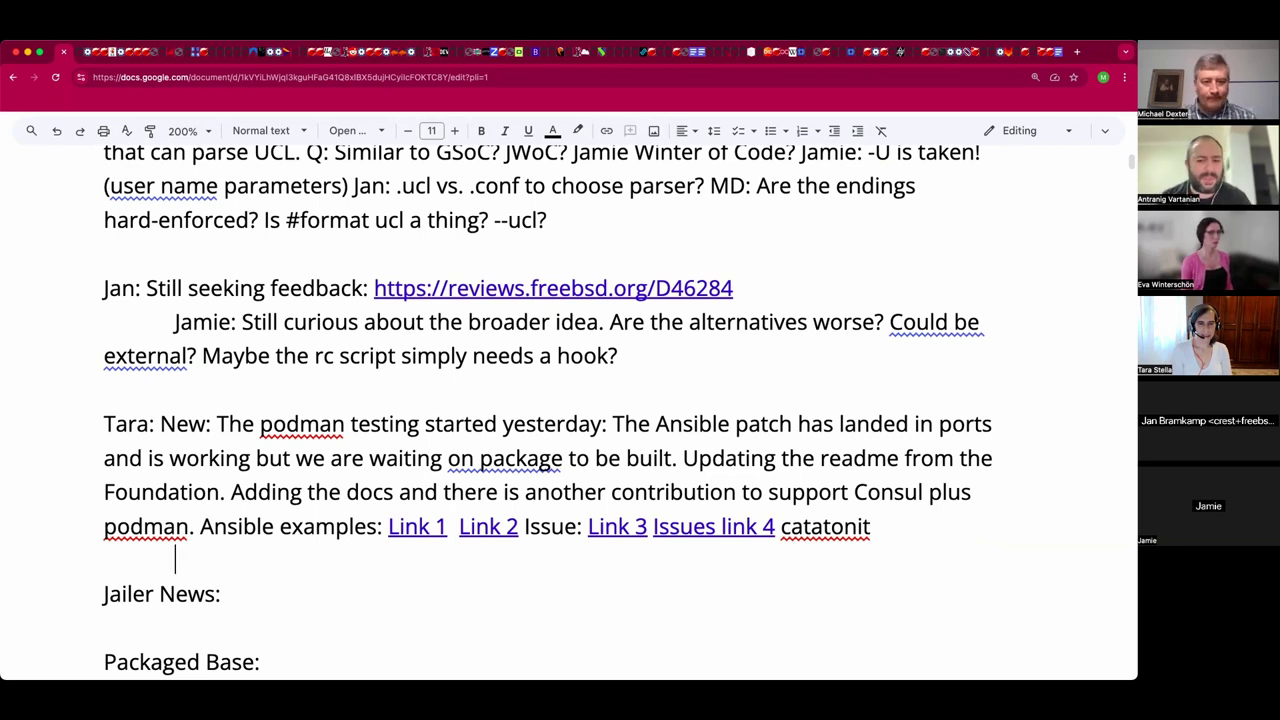
{"action": "key", "text": "Tab"}
{"action": "type", "text": "Antranig: "}
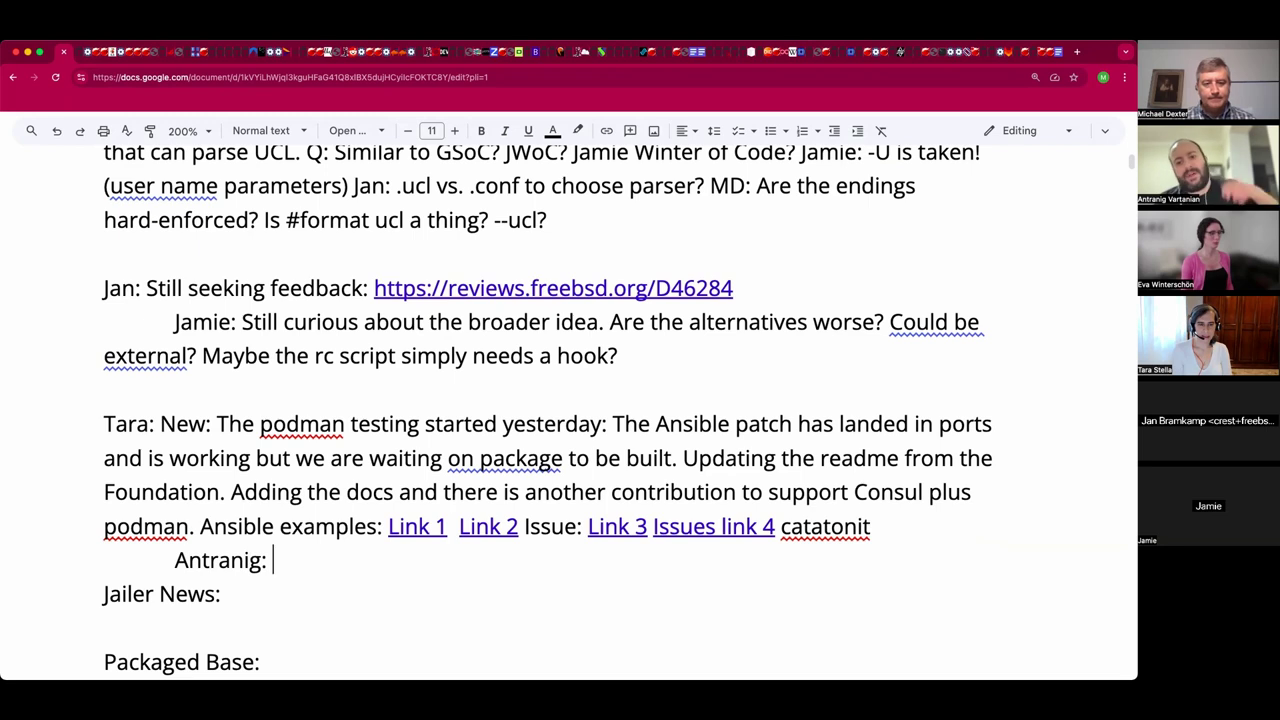
{"action": "type", "text": "OCI Q:"}
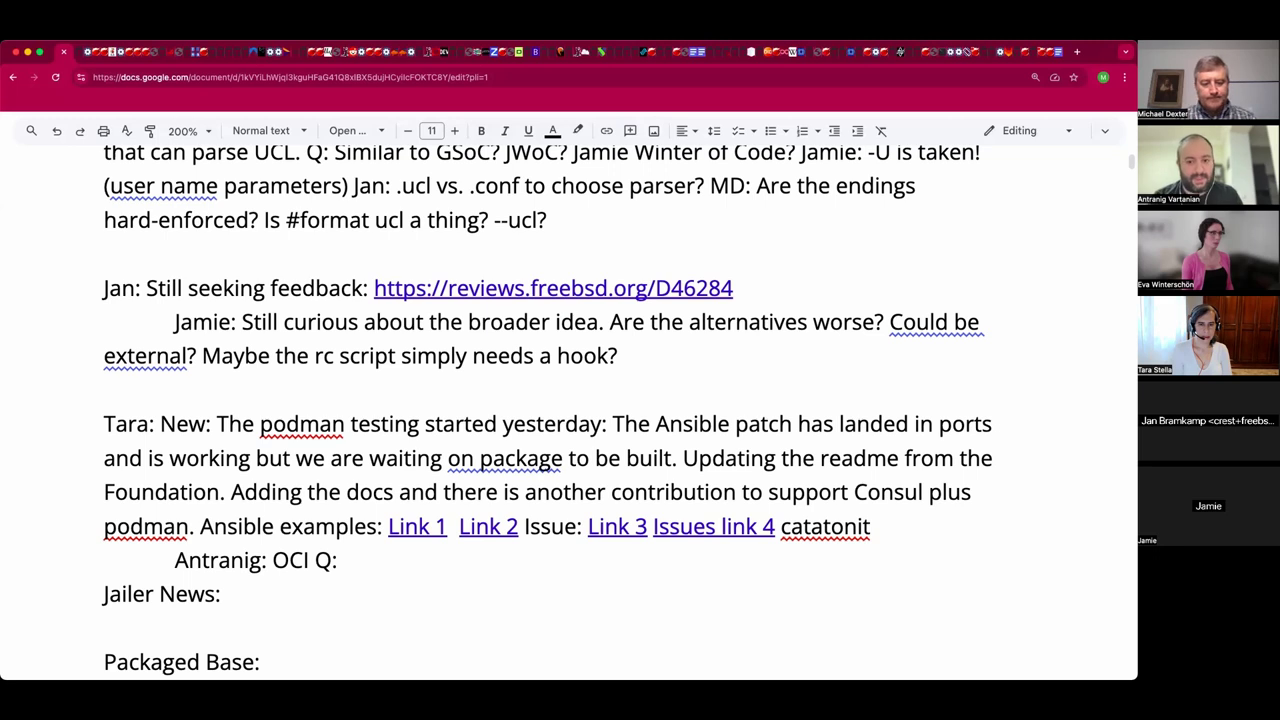
- Write "Do we have a tool to take an OCI repo link and get a traditional root out of it?" and add a blank line below
{"action": "type", "text": "Do we "}
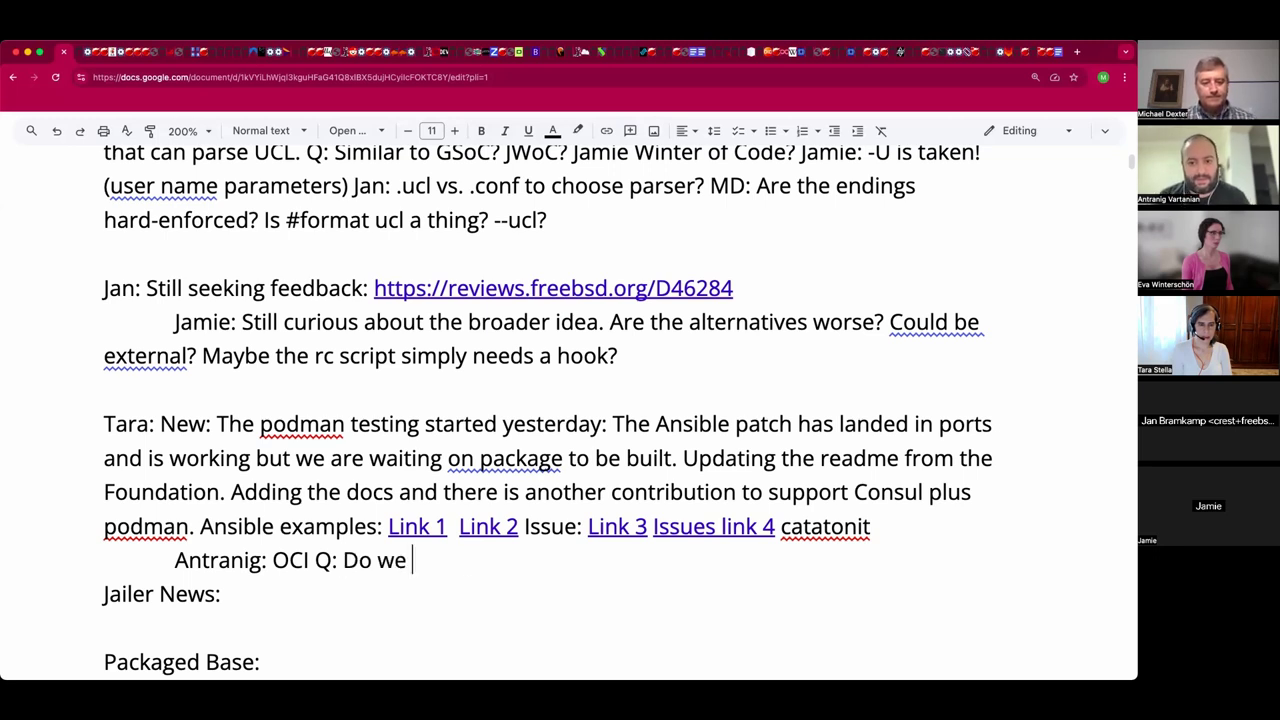
{"action": "type", "text": "have a tool to "}
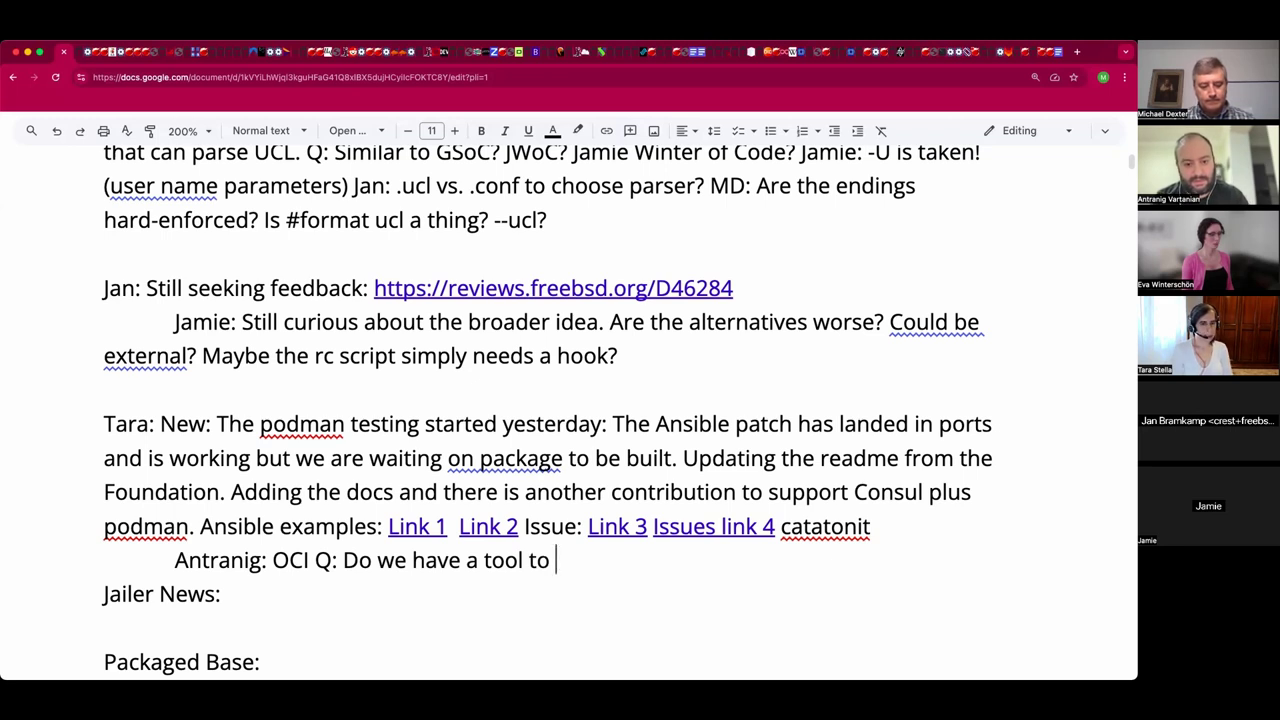
{"action": "type", "text": "take an OCI repo link and "}
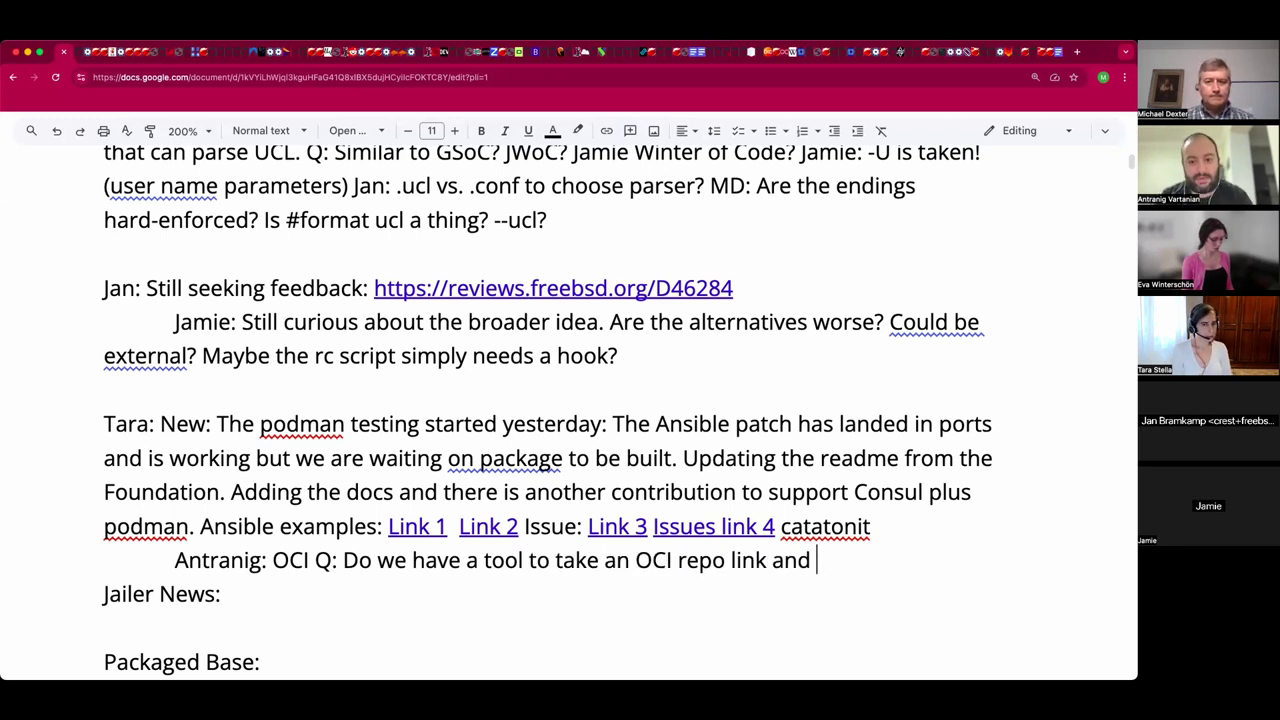
{"action": "type", "text": "get a traditional root "}
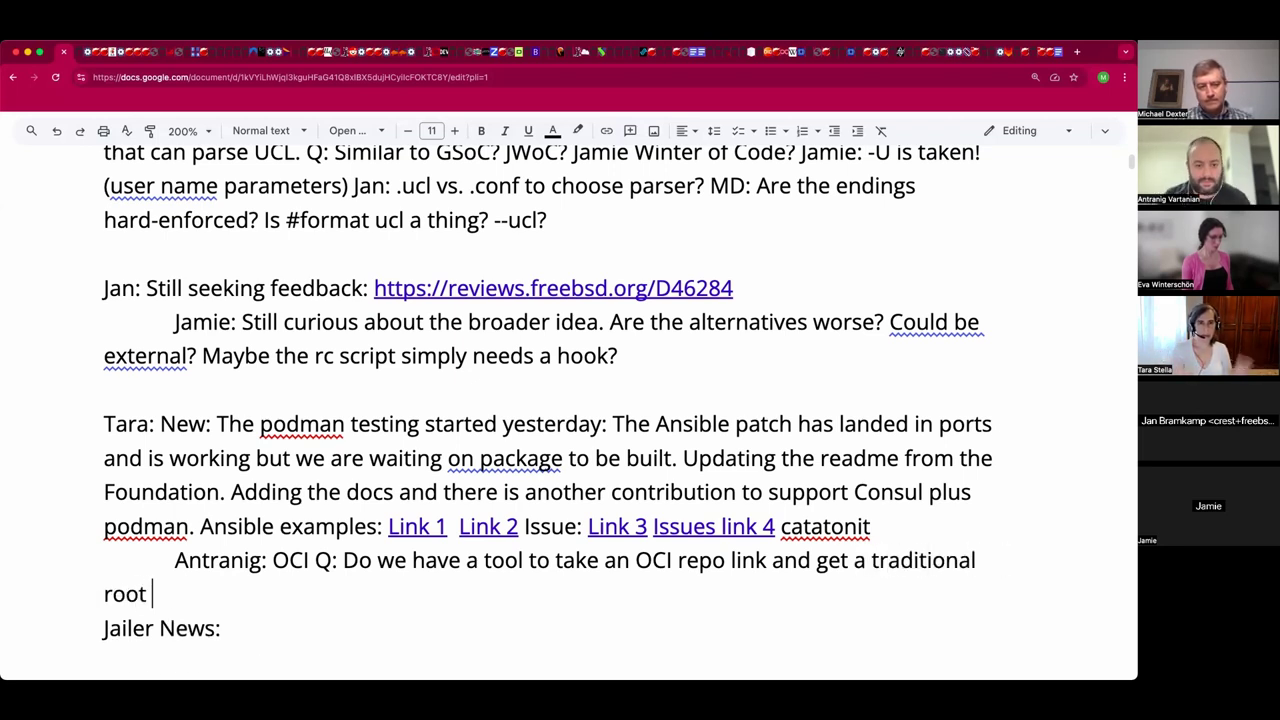
{"action": "type", "text": "out of it?"}
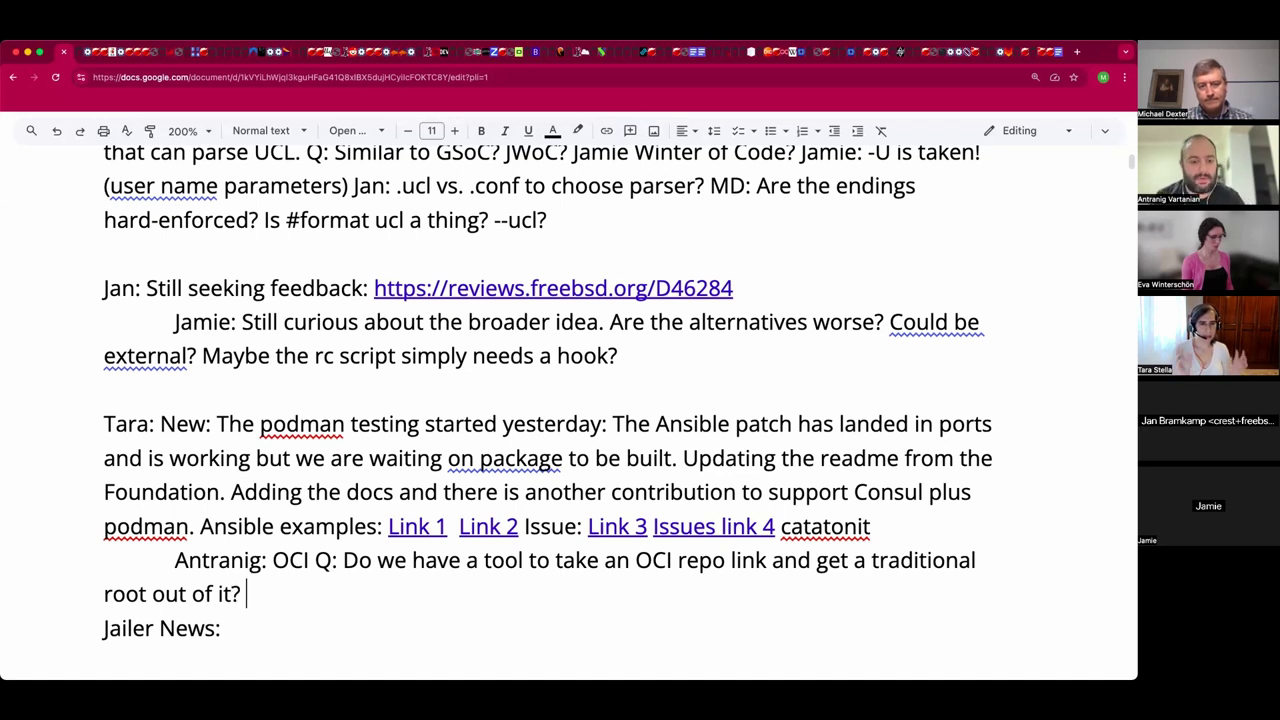
{"action": "key", "text": "Return"}
{"action": "key", "text": "Left"}
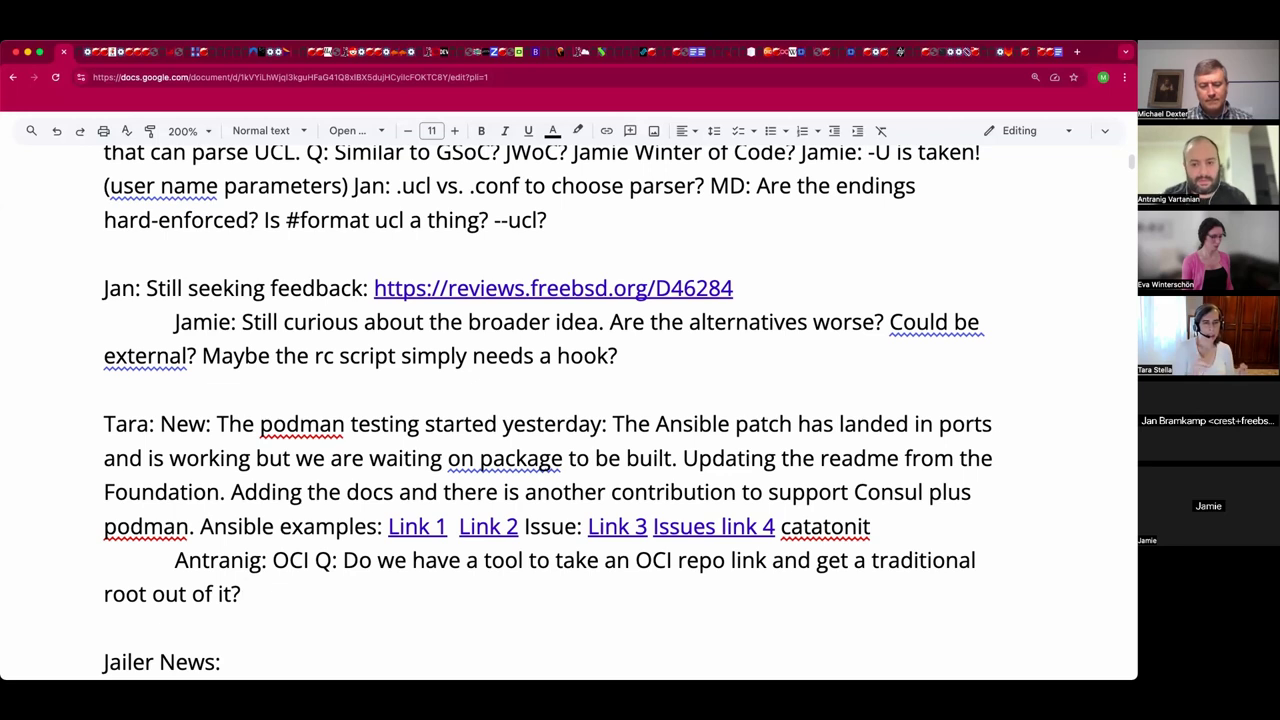
- Append the suggested answer "build-ah?" after the OCI question
{"action": "type", "text": "built"}
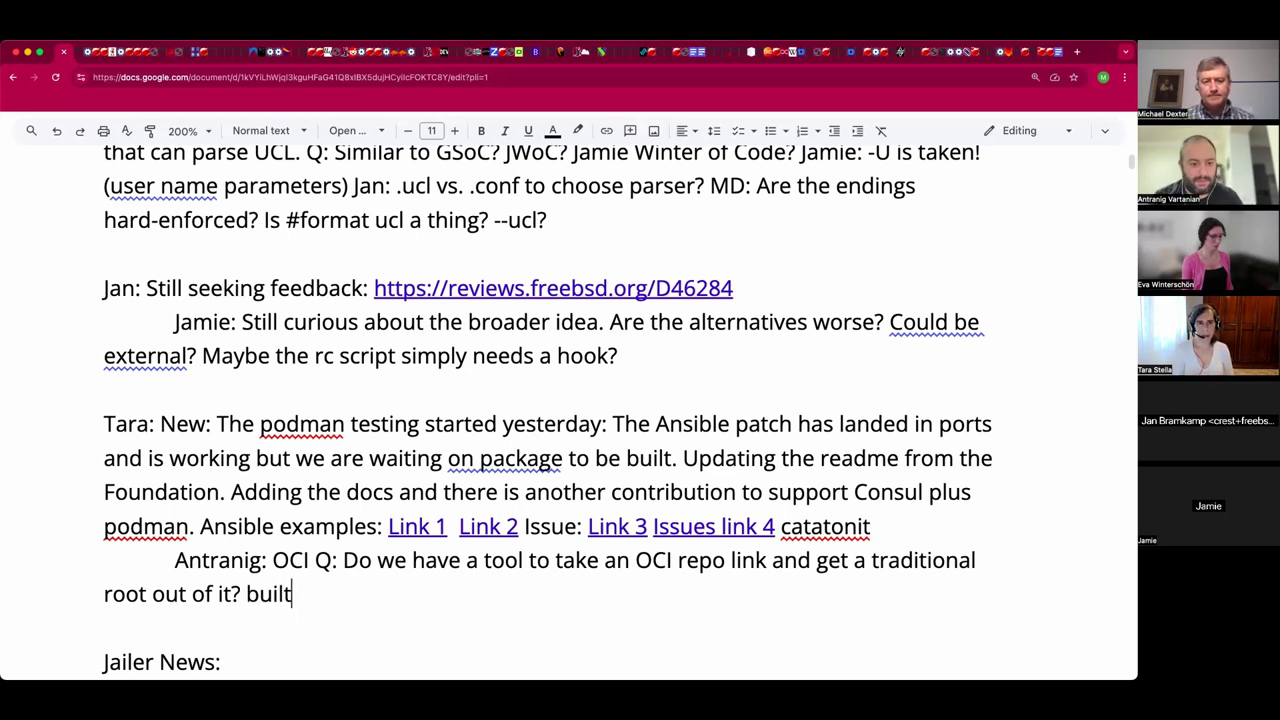
{"action": "key", "text": "BackSpace"}
{"action": "type", "text": "d"}
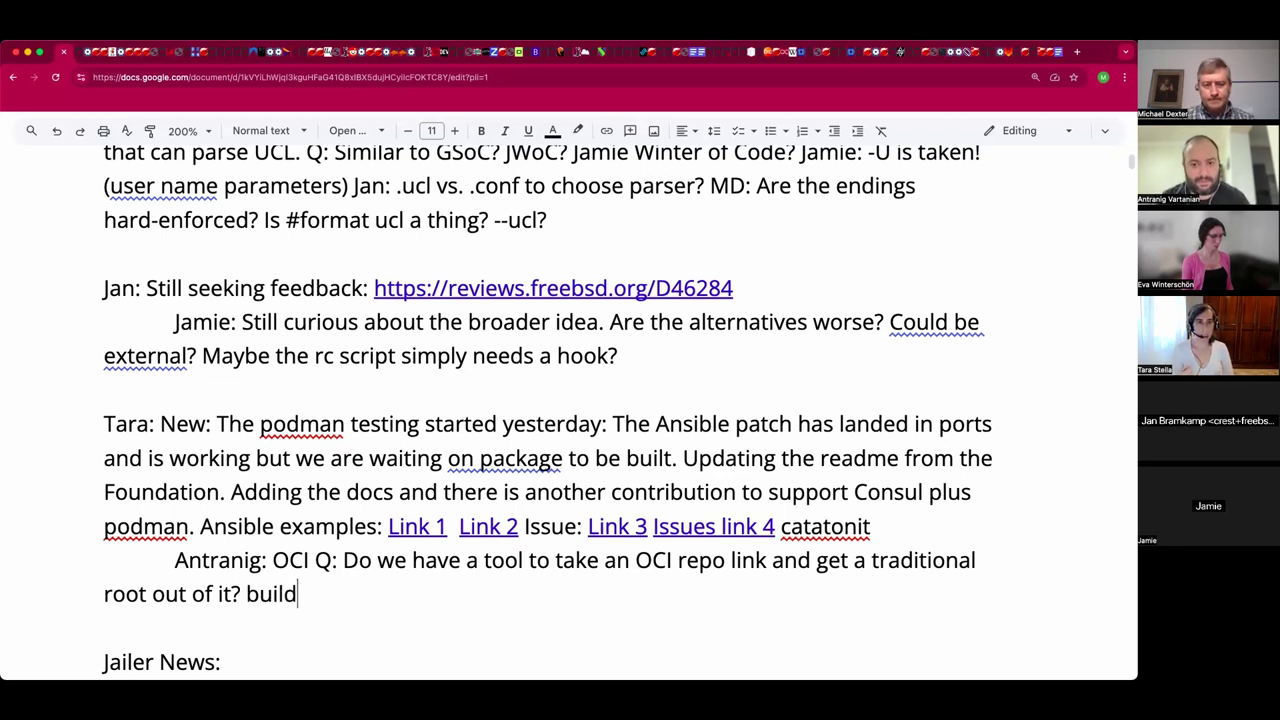
{"action": "type", "text": "-ah?"}
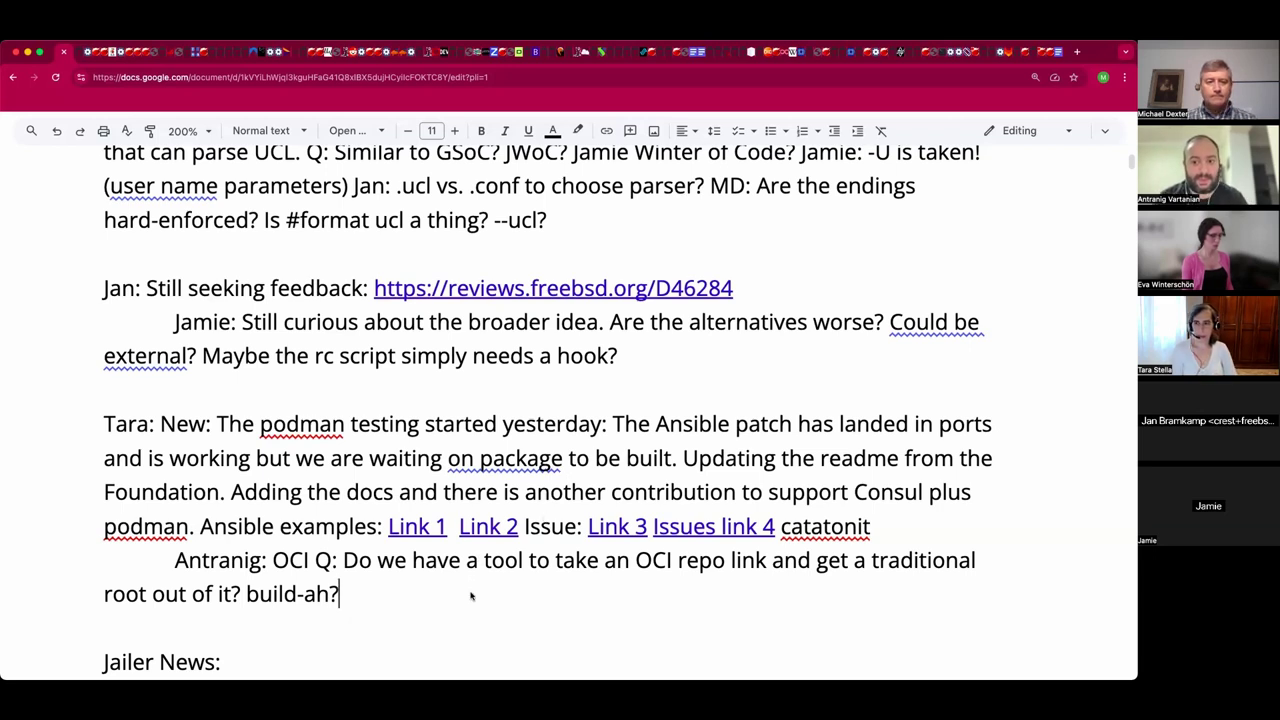
- Add the sentence "xd also has ocitar." after "build-ah?"
{"action": "left_click", "coordinate": [299, 596]}
{"action": "key", "text": "Right"}
{"action": "key", "text": "Right"}
{"action": "key", "text": "Right"}
{"action": "key", "text": "Right"}
{"action": "type", "text": "xd also"}
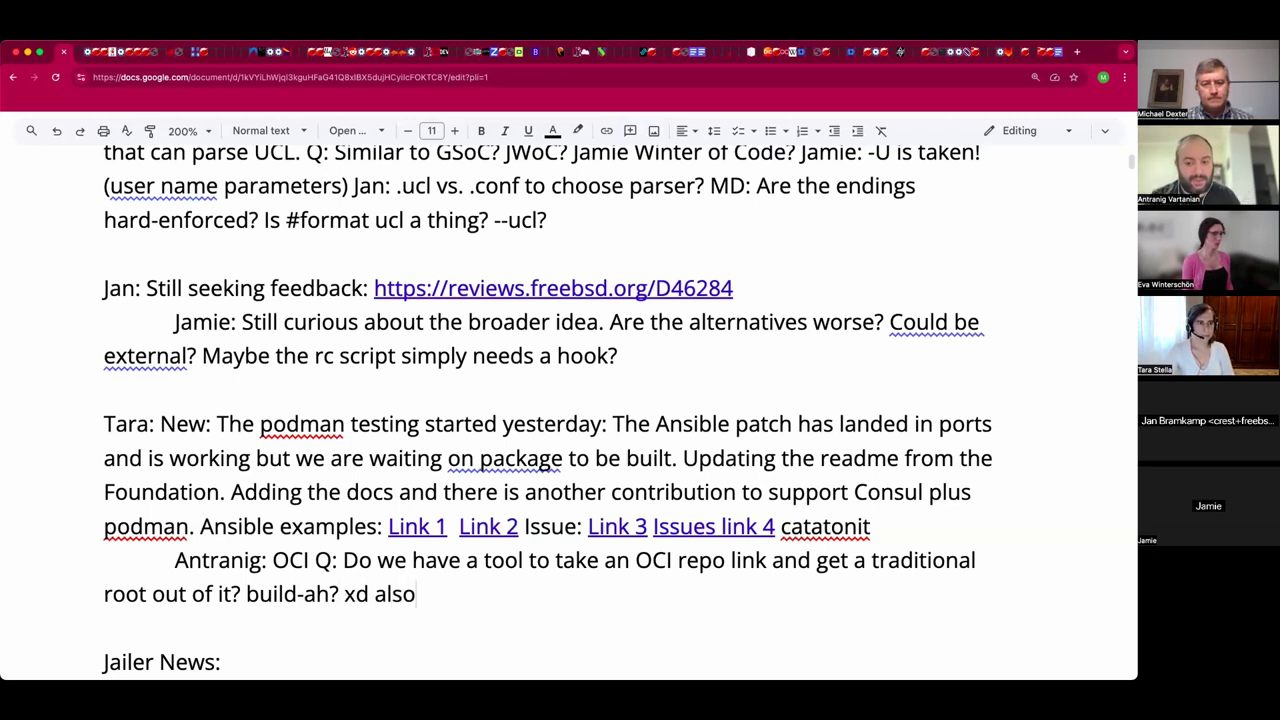
{"action": "key", "text": "BackSpace"}
{"action": "type", "text": "o has ocitar."}
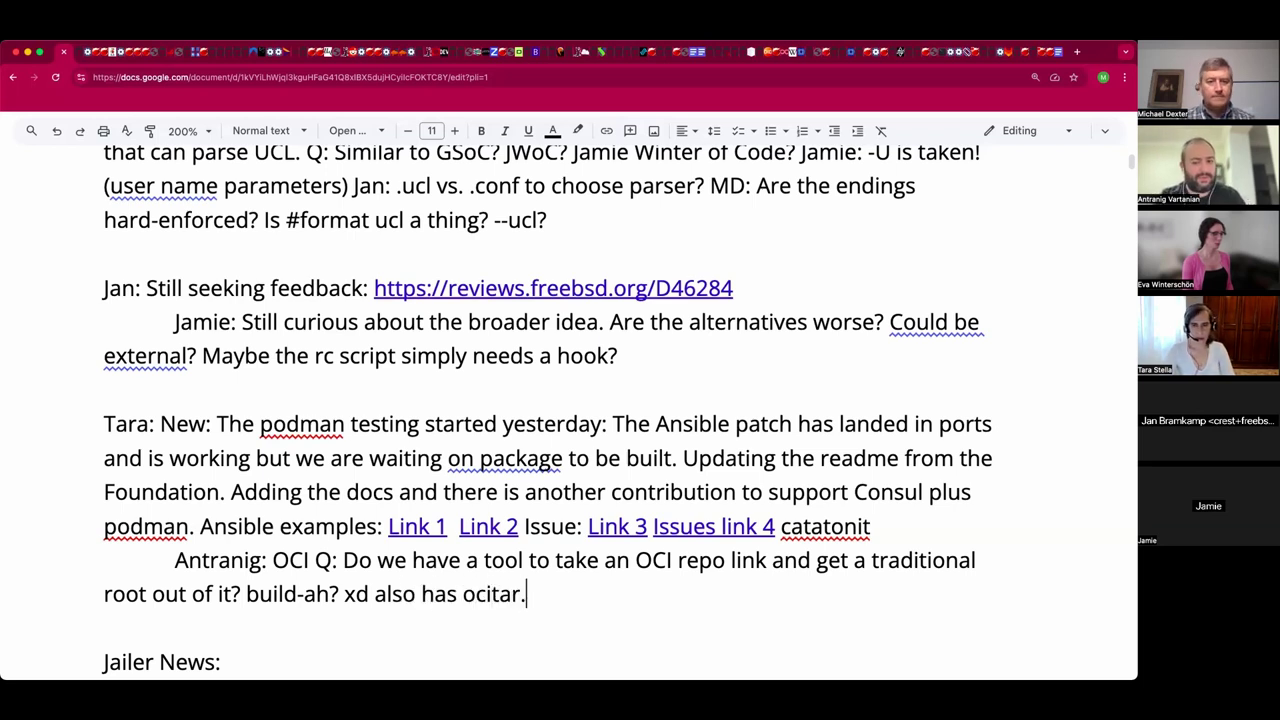
{"action": "left_click", "coordinate": [316, 598]}
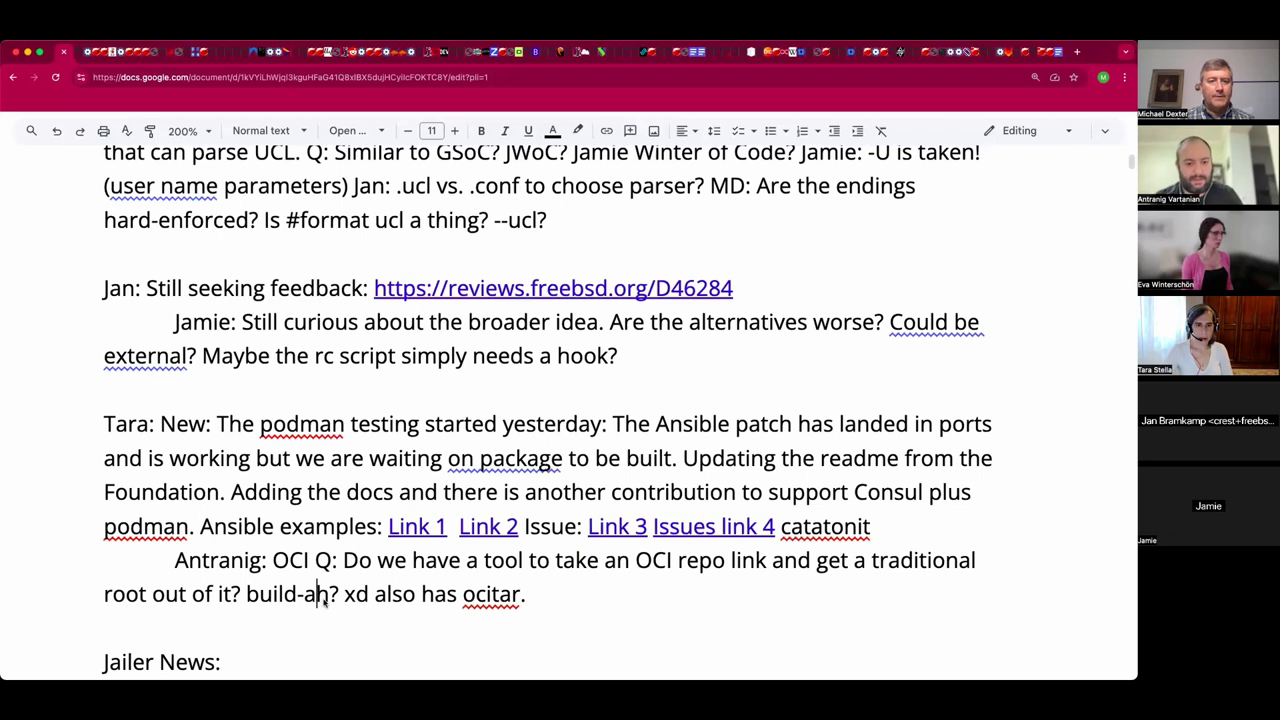
{"action": "left_click", "coordinate": [305, 598]}
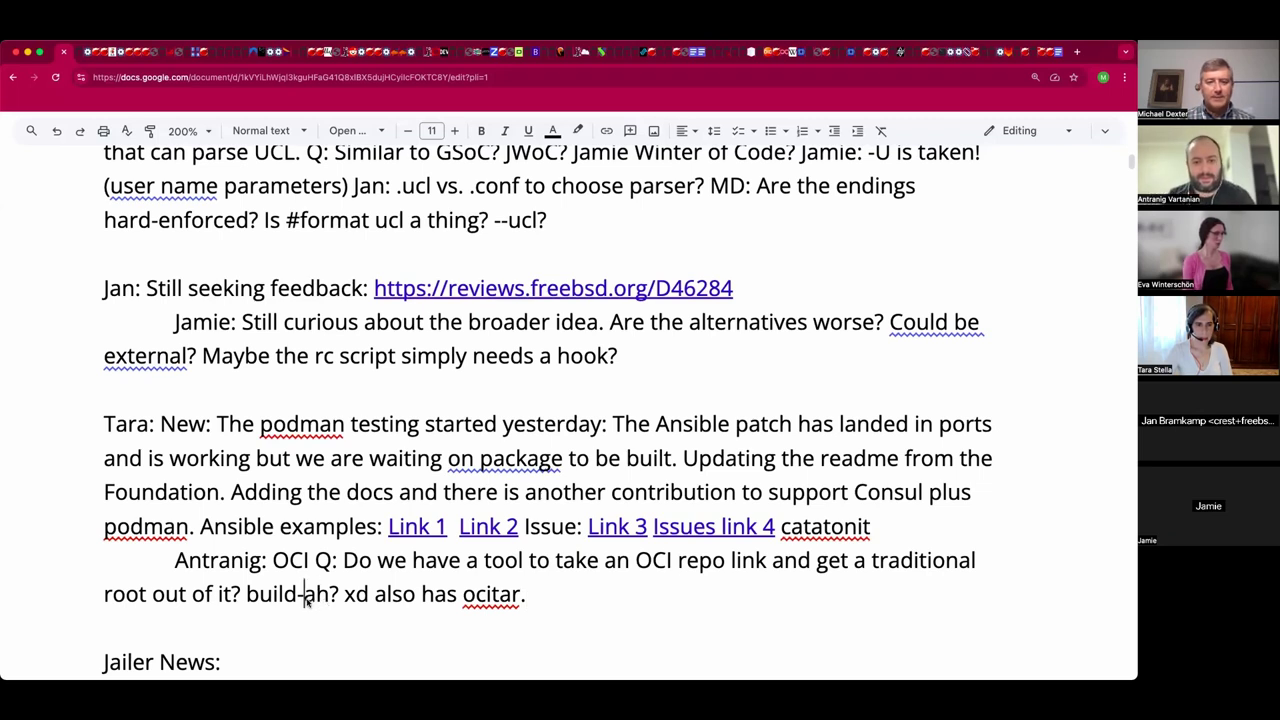
{"action": "key", "text": "BackSpace"}
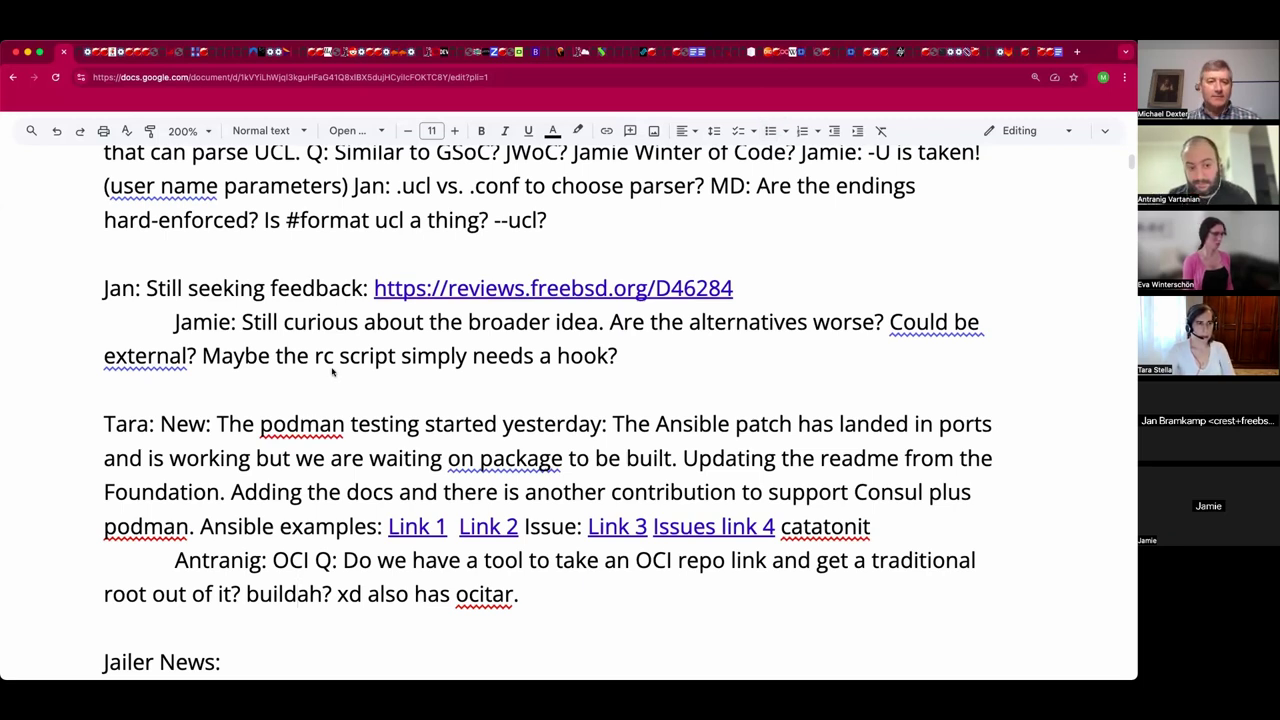
{"action": "left_click", "coordinate": [328, 600]}
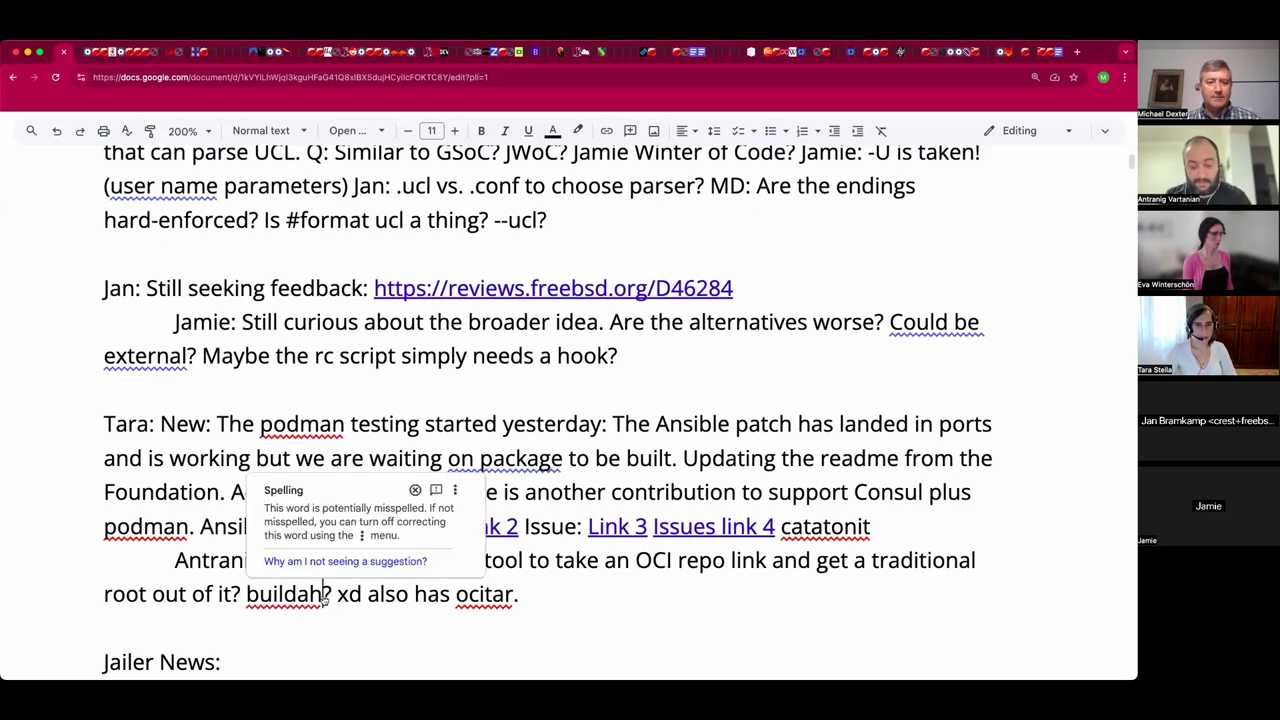
{"action": "double_click", "coordinate": [251, 598]}
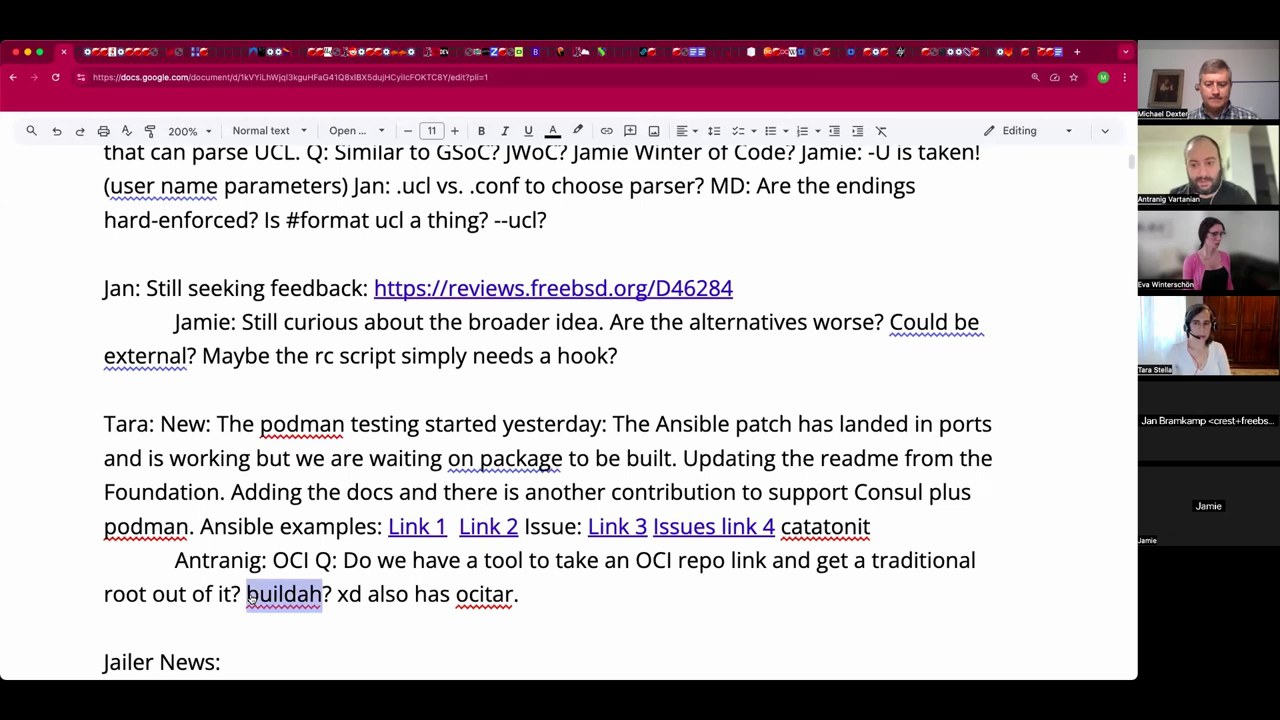
{"action": "key", "text": "super+k"}
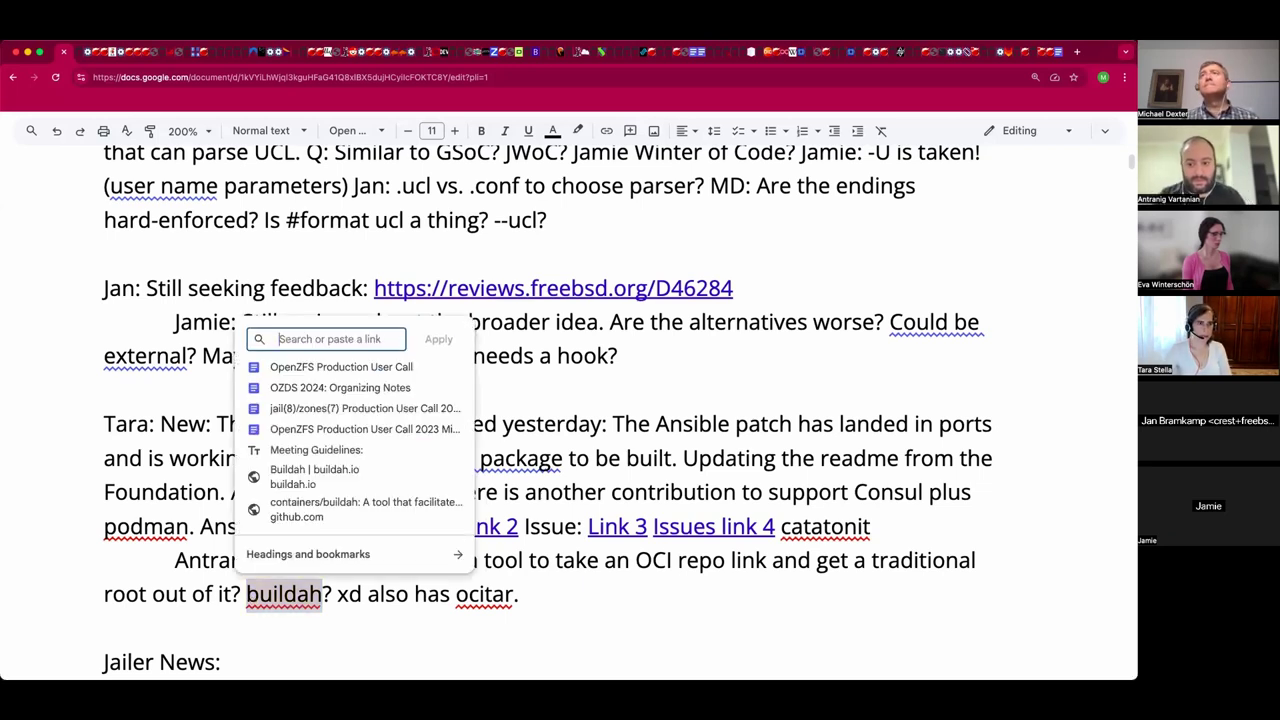
{"action": "type", "text": "https://buildah.io"}
{"action": "key", "text": "Return"}
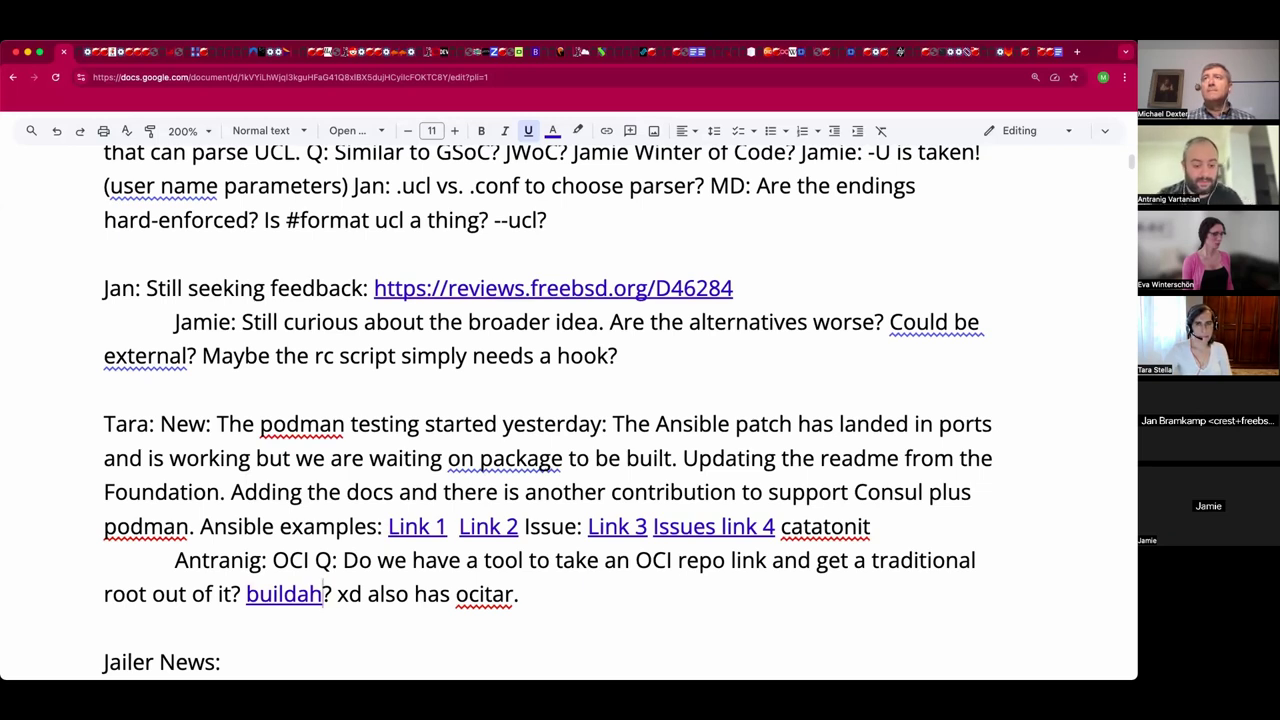
{"action": "left_click", "coordinate": [564, 598]}
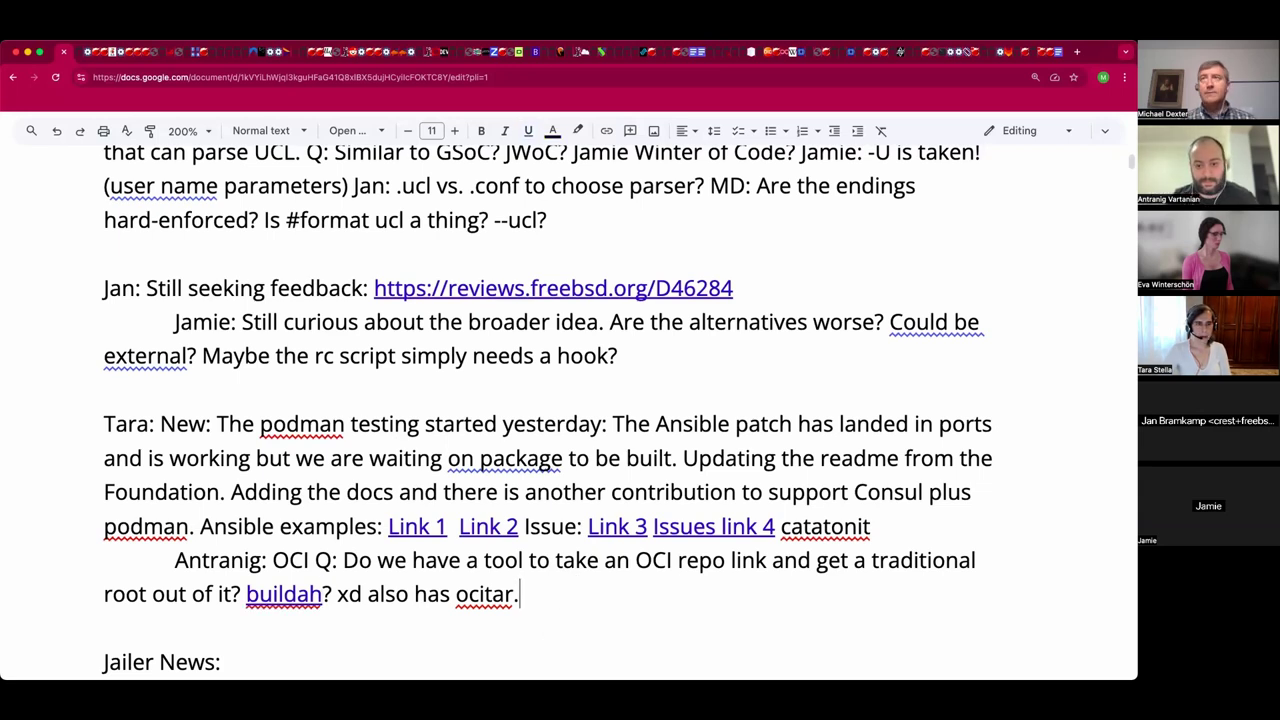
{"action": "type", "text": "Skopeo"}
{"action": "key", "text": "shift+Left"}
{"action": "key", "text": "shift+Left"}
{"action": "key", "text": "shift+Left"}
{"action": "key", "text": "shift+Left"}
{"action": "key", "text": "shift+Left"}
{"action": "key", "text": "shift+Left"}
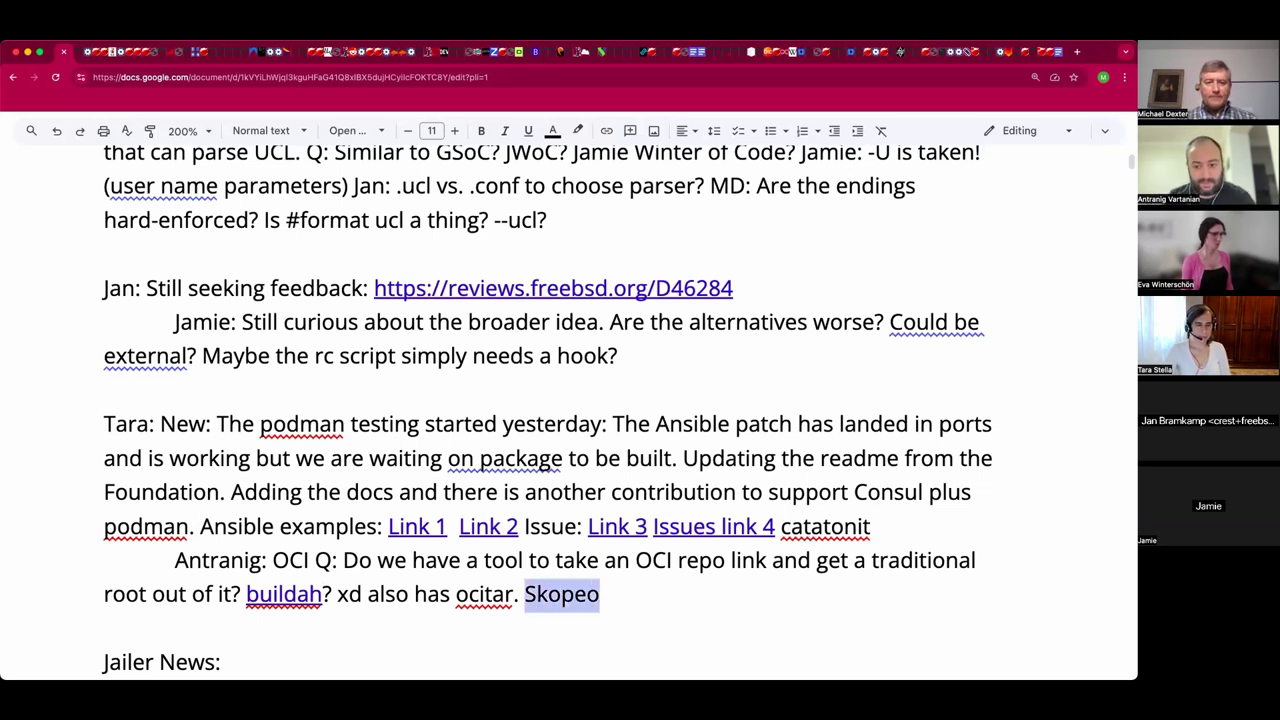
{"action": "key", "text": "ctrl+k"}
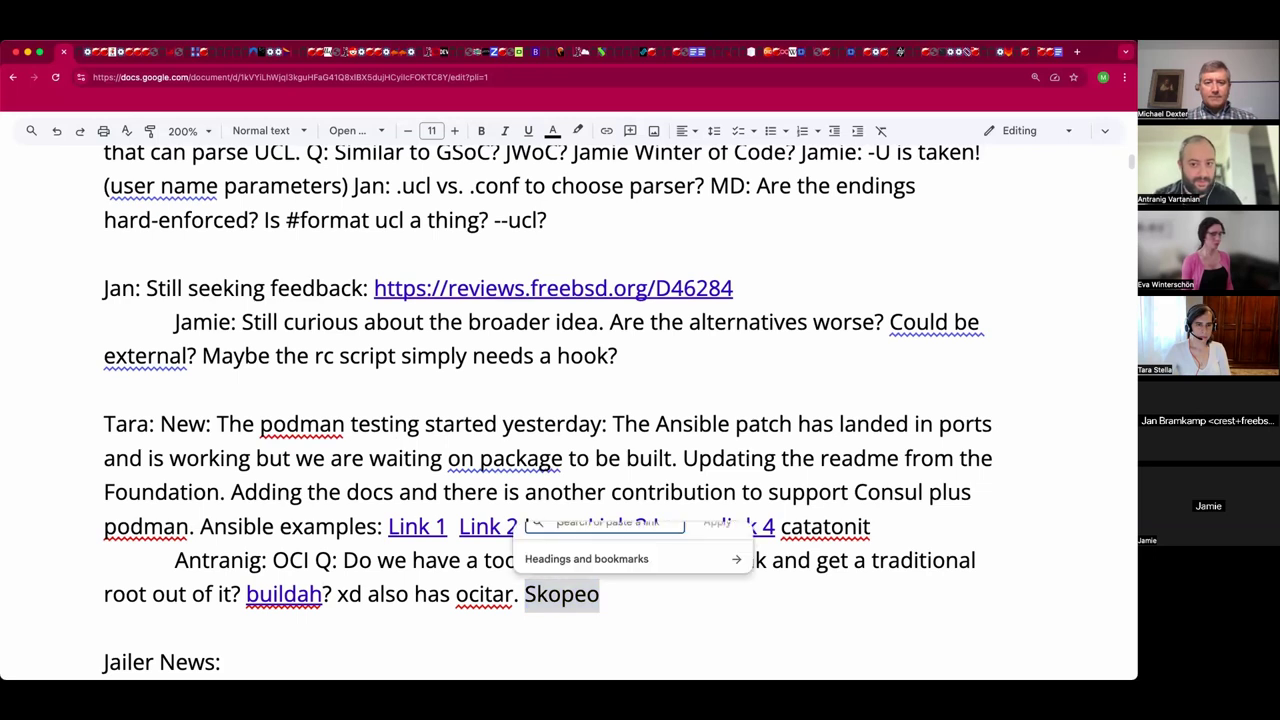
{"action": "type", "text": "https://github.com/containers/skopeo"}
{"action": "key", "text": "Return"}
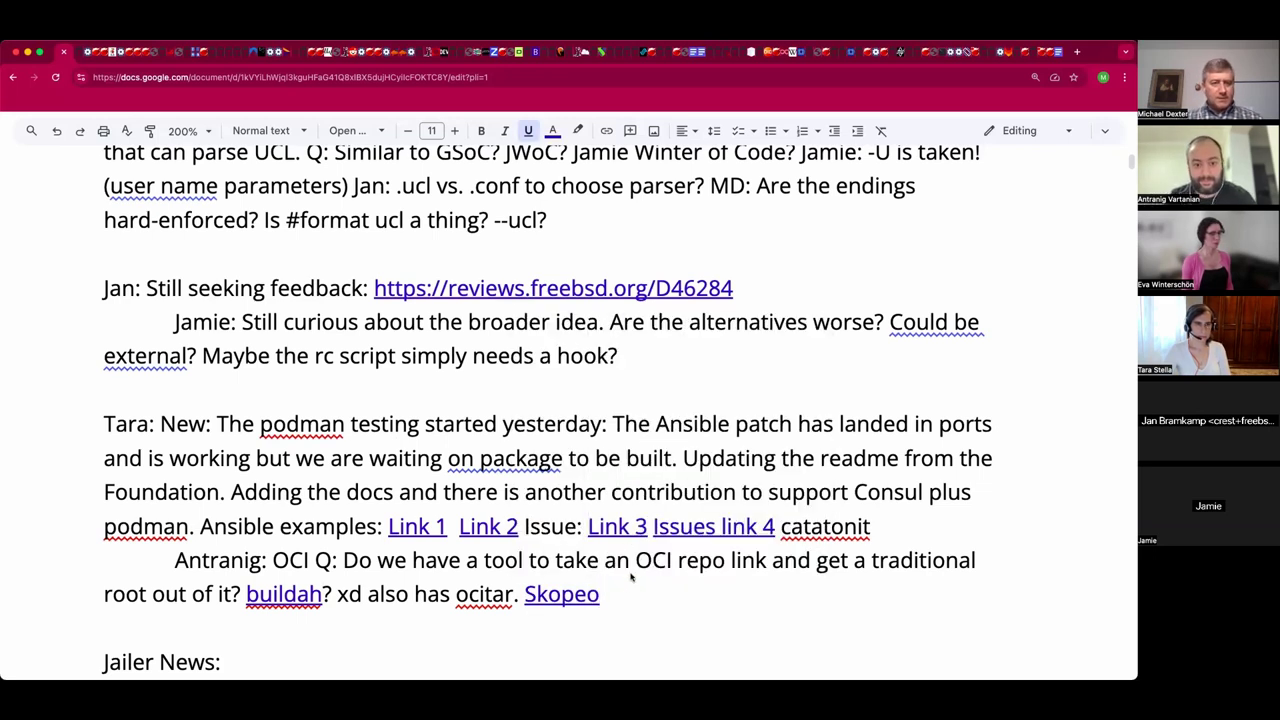
- Insert "but note this bug" after "ocitar", ahead of the period
{"action": "scroll", "coordinate": [629, 565], "scroll_direction": "down", "scroll_amount": 1}
{"action": "scroll", "coordinate": [630, 576], "scroll_direction": "down", "scroll_amount": 1}
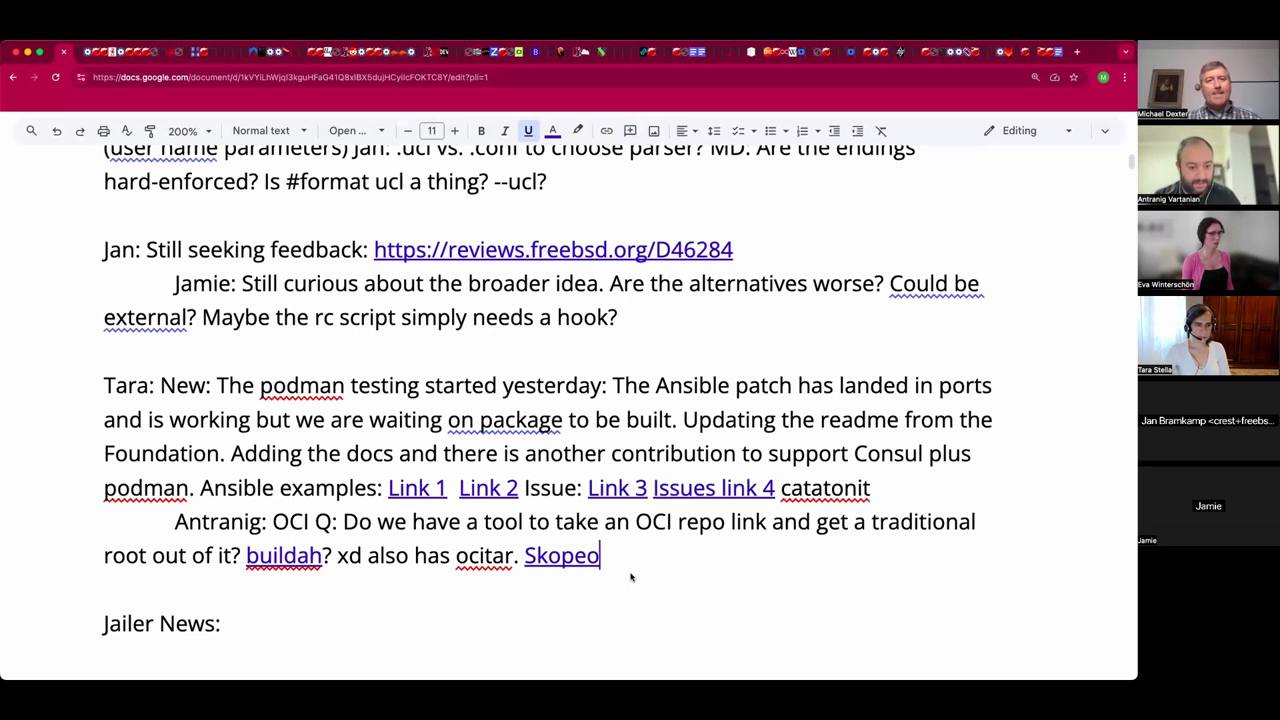
{"action": "scroll", "coordinate": [630, 577], "scroll_direction": "down", "scroll_amount": 1}
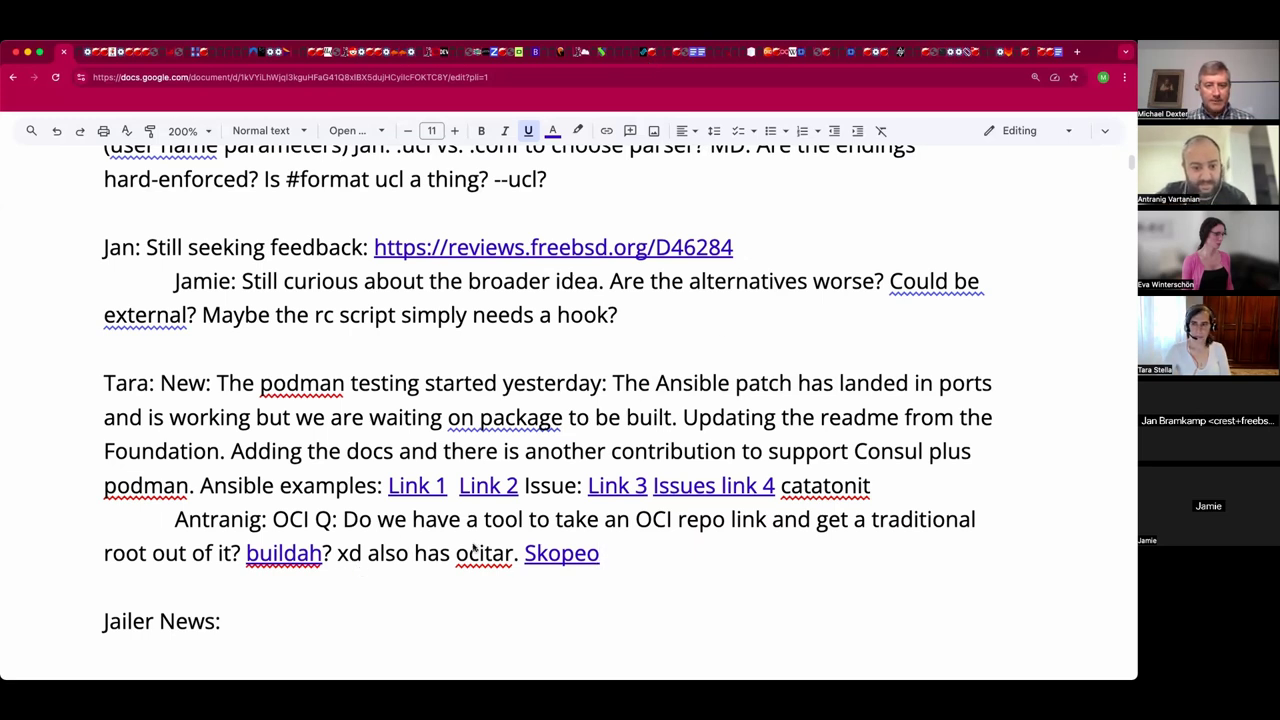
{"action": "left_click", "coordinate": [515, 560]}
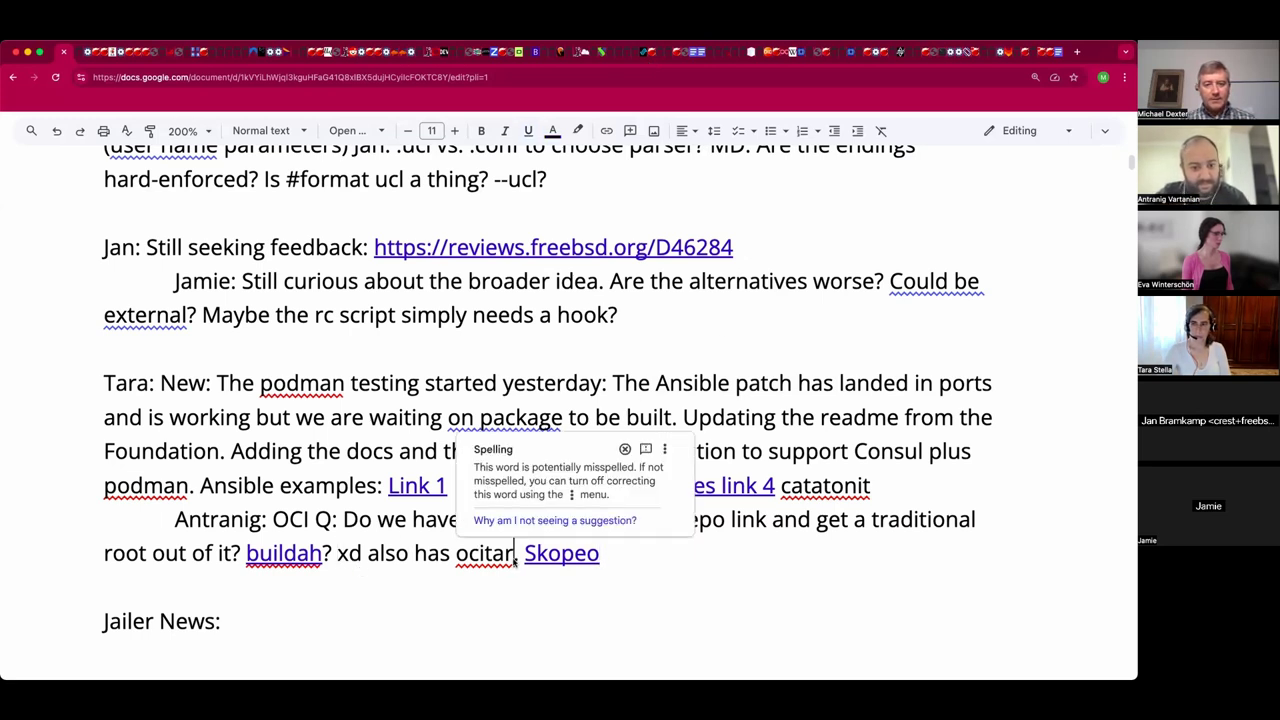
{"action": "type", "text": "but note this bug"}
- Hyperlink the words "note this bug" to the copied GitHub address
{"action": "key", "text": "shift+Left"}
{"action": "key", "text": "shift+Left"}
{"action": "key", "text": "shift+Left"}
{"action": "key", "text": "shift+Left"}
{"action": "key", "text": "shift+Left"}
{"action": "key", "text": "shift+Left"}
{"action": "key", "text": "shift+Left"}
{"action": "key", "text": "shift+Left"}
{"action": "key", "text": "shift+Left"}
{"action": "key", "text": "shift+Left"}
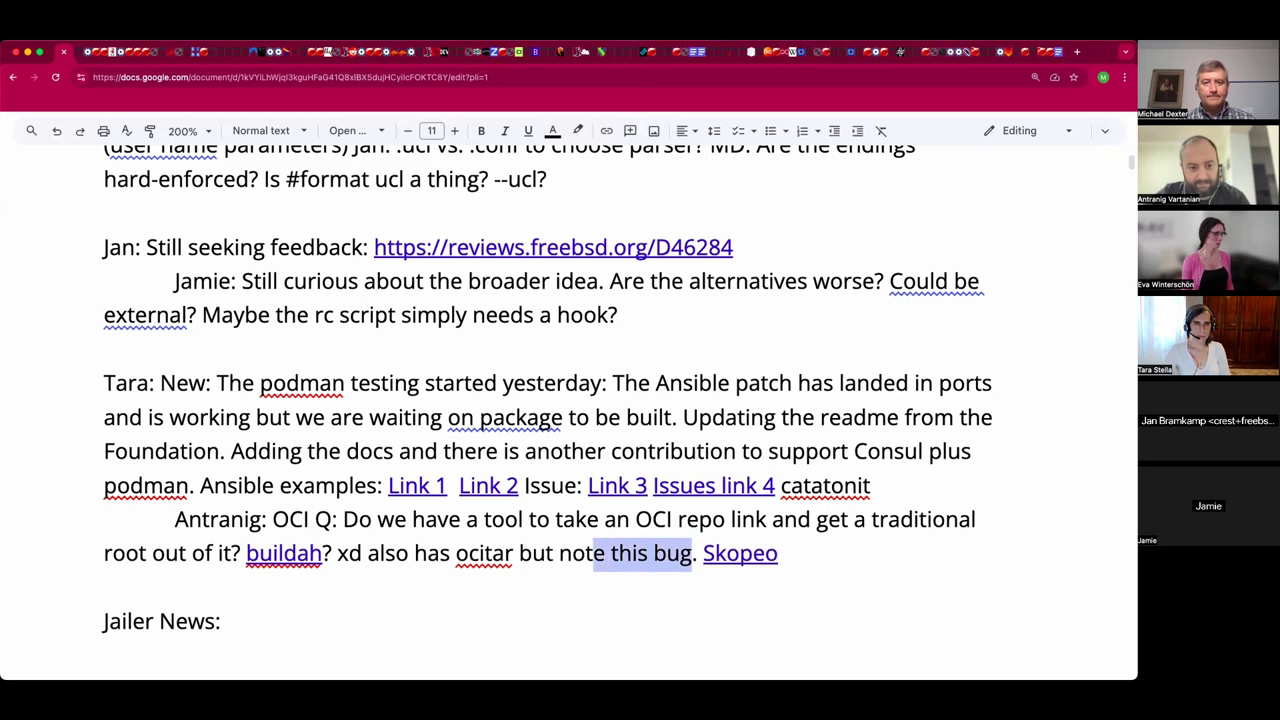
{"action": "key", "text": "shift+Left"}
{"action": "key", "text": "shift+Left"}
{"action": "key", "text": "shift+Left"}
{"action": "key", "text": "shift+Left"}
{"action": "key", "text": "shift+Left"}
{"action": "key", "text": "shift+Right"}
{"action": "key", "text": "shift+Right"}
{"action": "key", "text": "ctrl+k"}
{"action": "key", "text": "ctrl+v"}
{"action": "key", "text": "Return"}
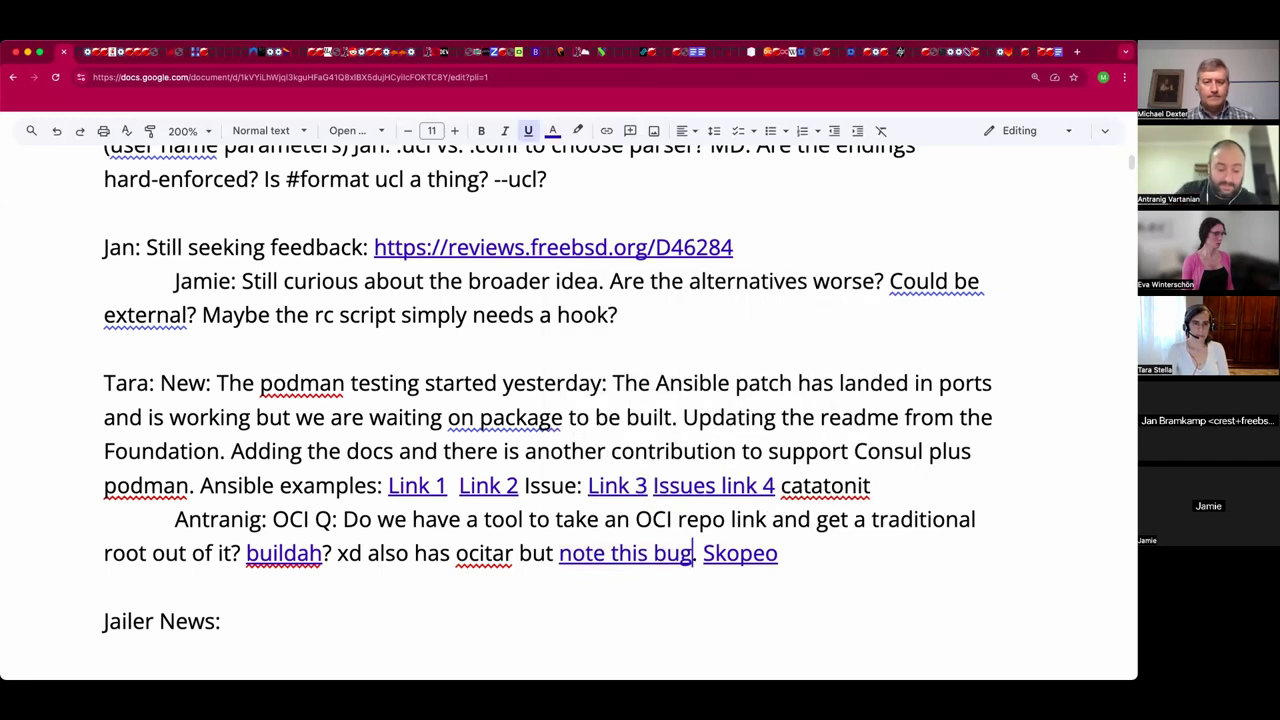
- Insert "'zfs diff' related" before "bug" so the link text reads "note this 'zfs diff' related bug"
{"action": "key", "text": "Left"}
{"action": "key", "text": "Left"}
{"action": "key", "text": "Left"}
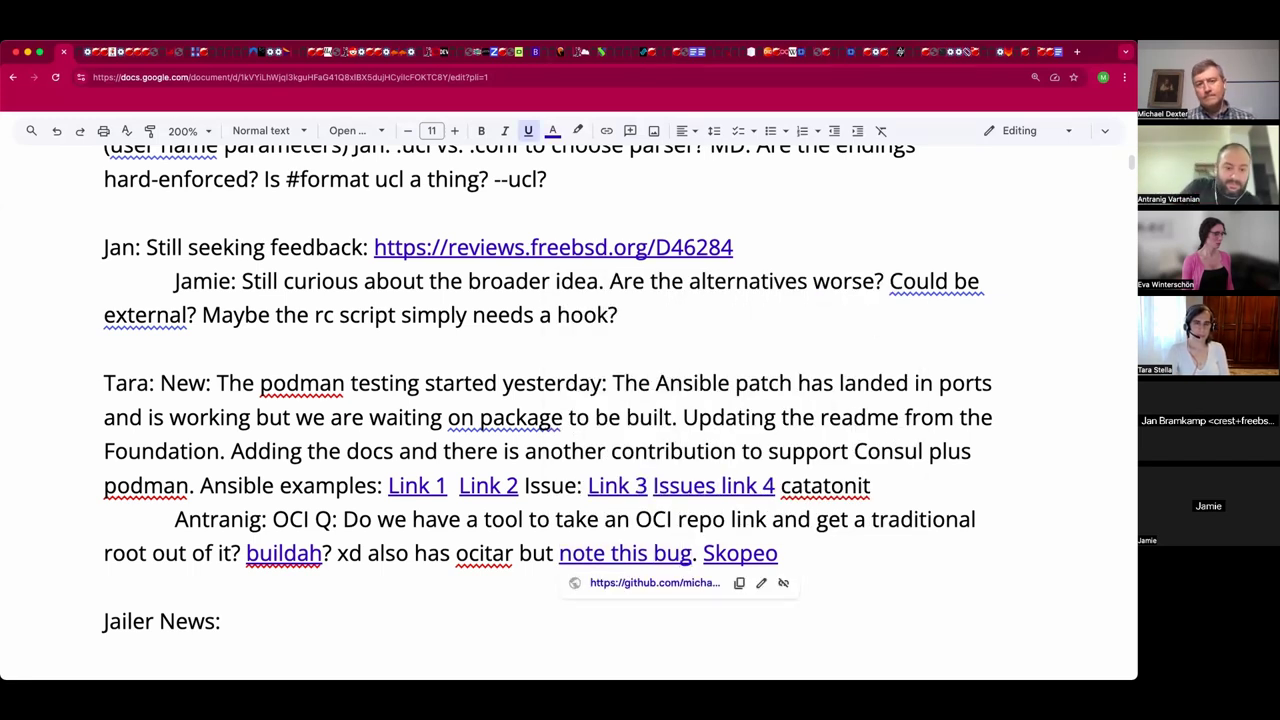
{"action": "type", "text": "'zfs dif"}
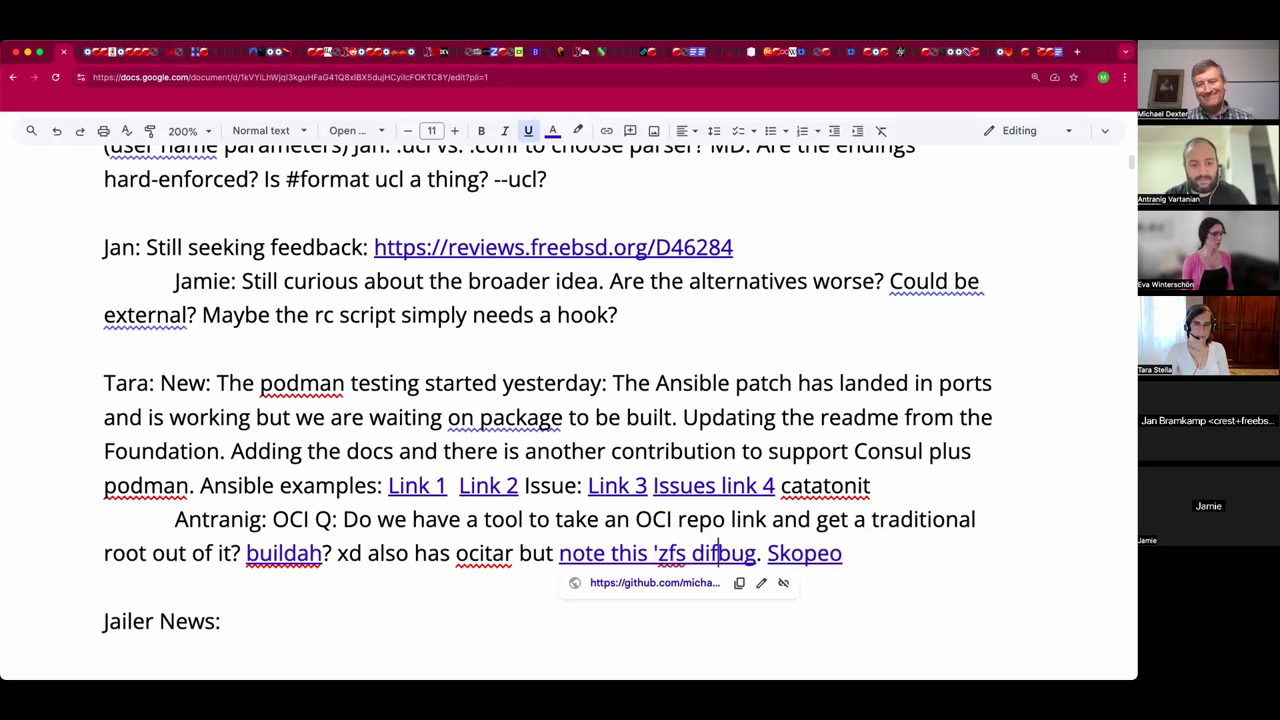
{"action": "type", "text": "f' "}
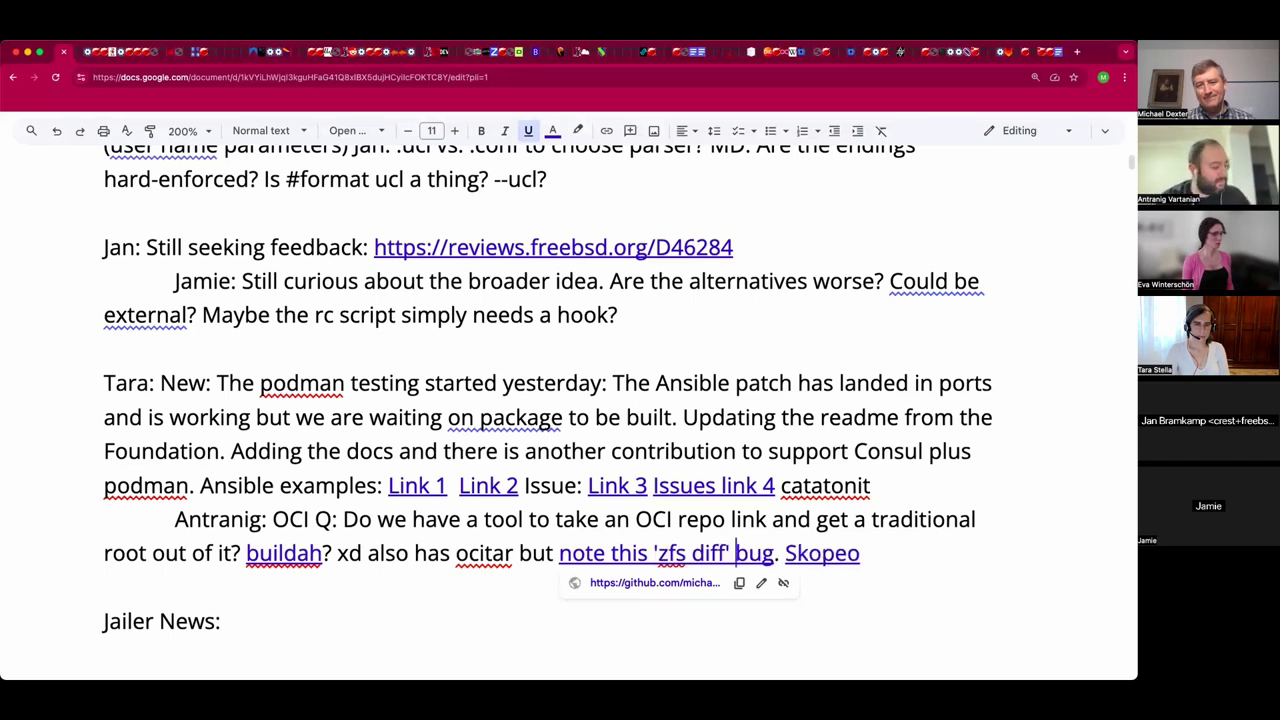
{"action": "type", "text": "related"}
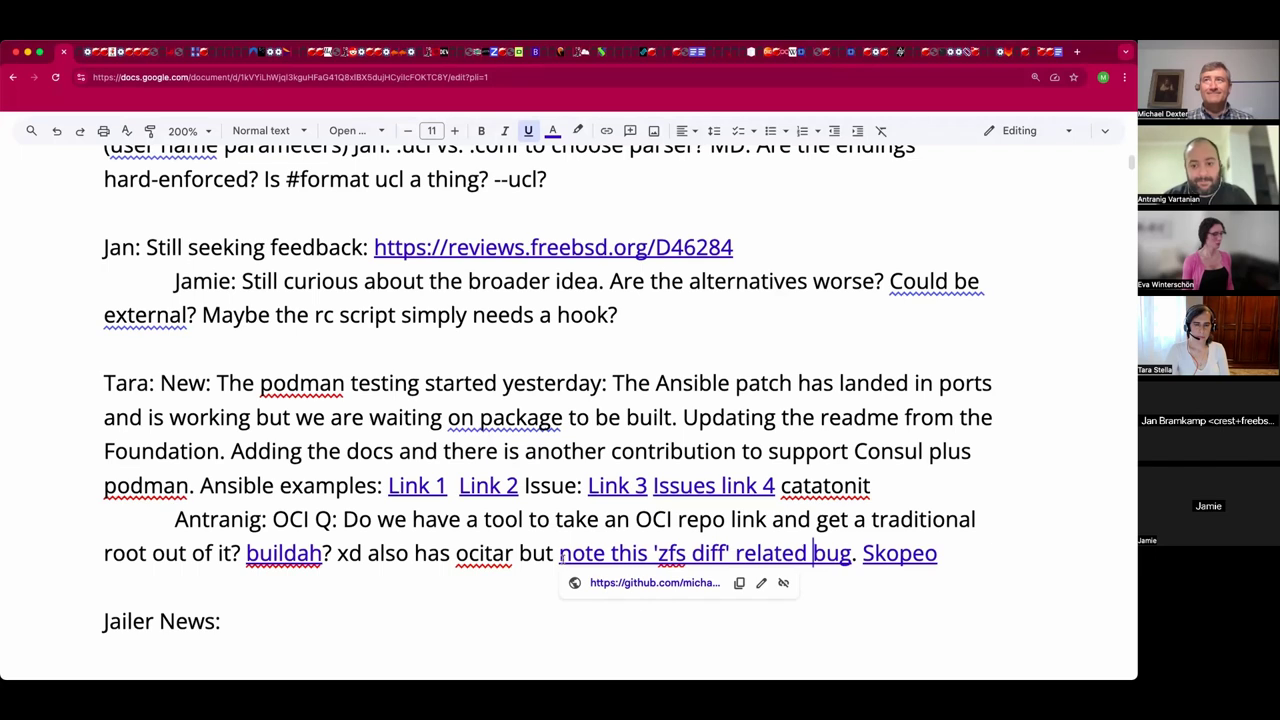
{"action": "left_click", "coordinate": [469, 600]}
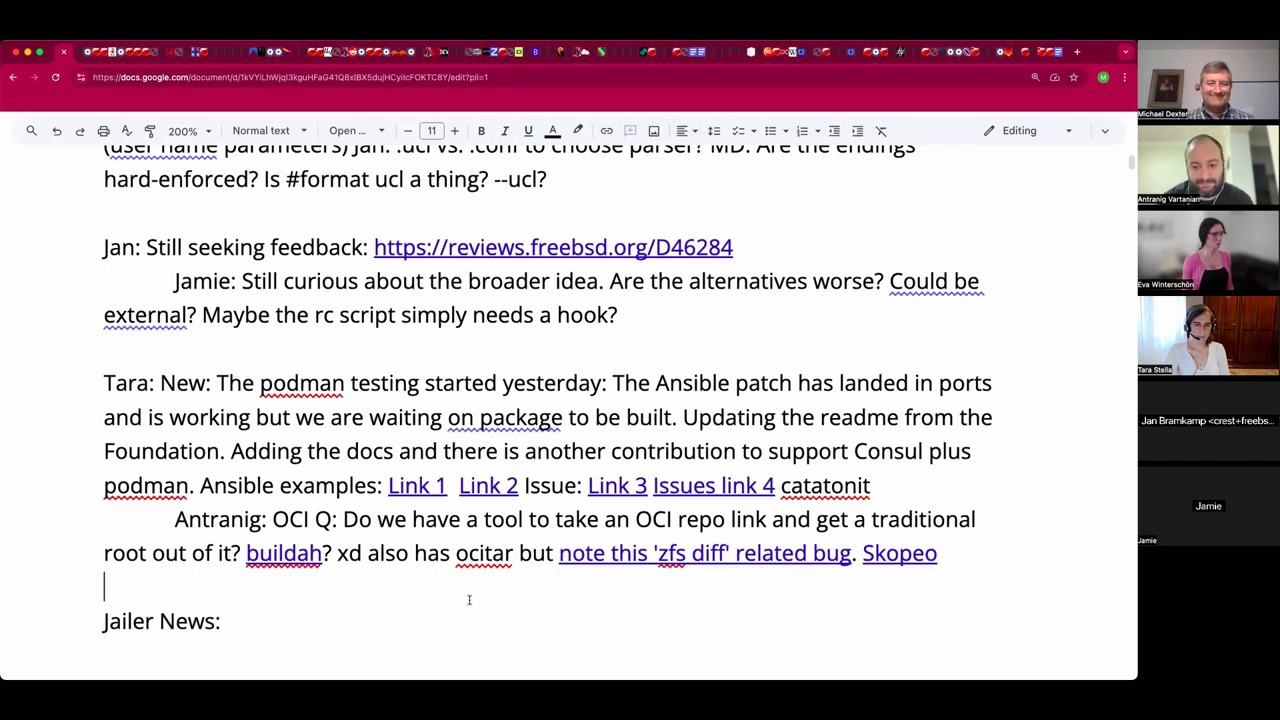
- Insert the label "Note:" in front of the Skopeo link
{"action": "left_click", "coordinate": [863, 553]}
{"action": "type", "text": "Note:"}
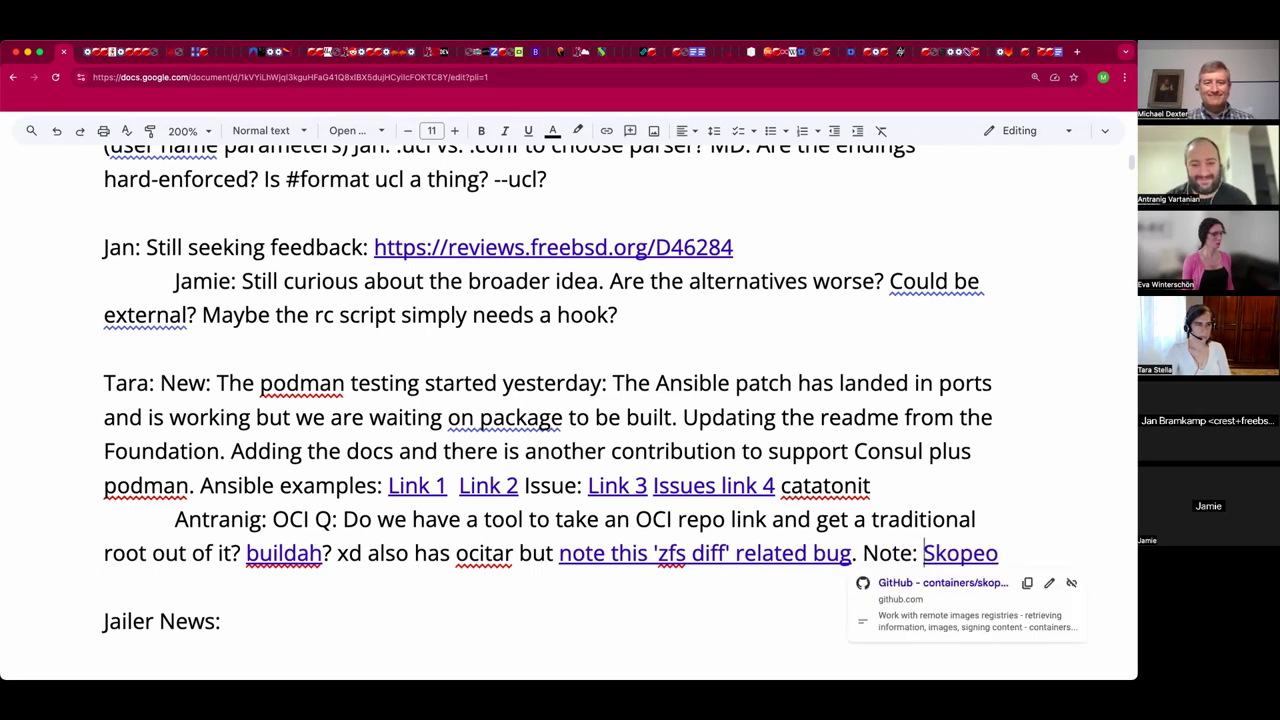
{"action": "left_click", "coordinate": [104, 587]}
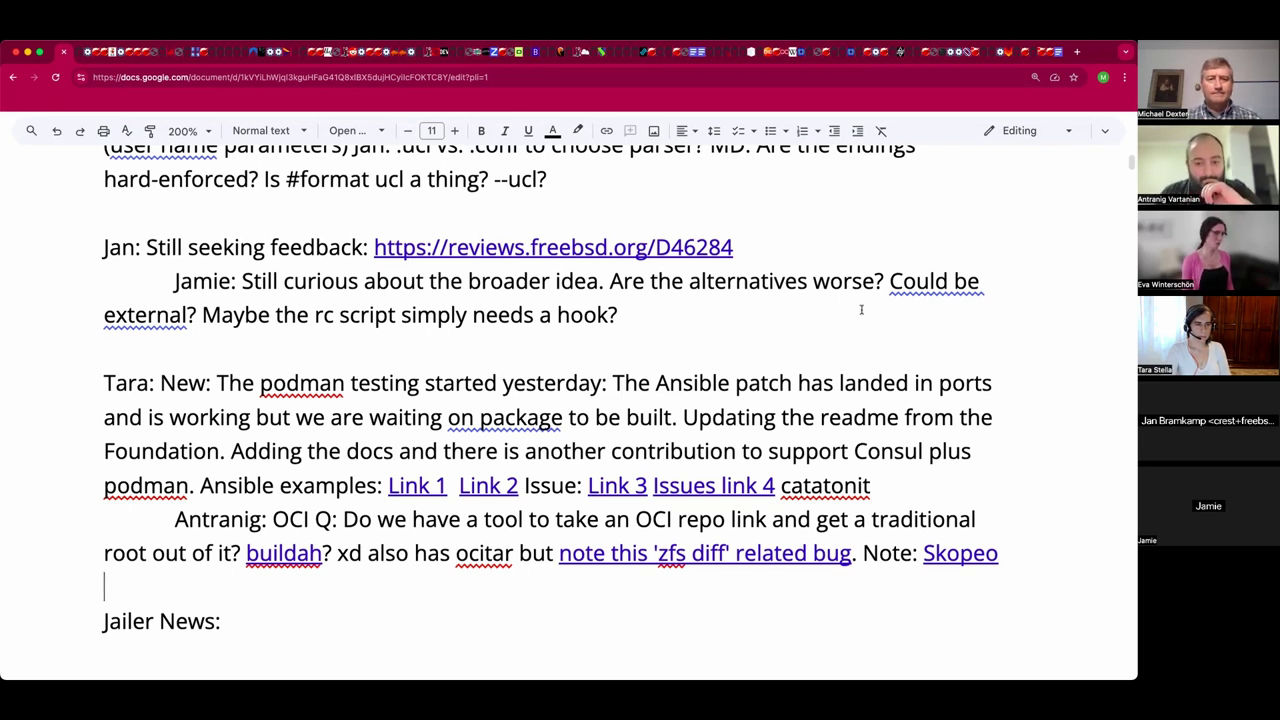
- Write "Has an internal release." after the "Jailer News:" heading
{"action": "scroll", "coordinate": [860, 310], "scroll_direction": "down", "scroll_amount": 1}
{"action": "scroll", "coordinate": [861, 310], "scroll_direction": "down", "scroll_amount": 1}
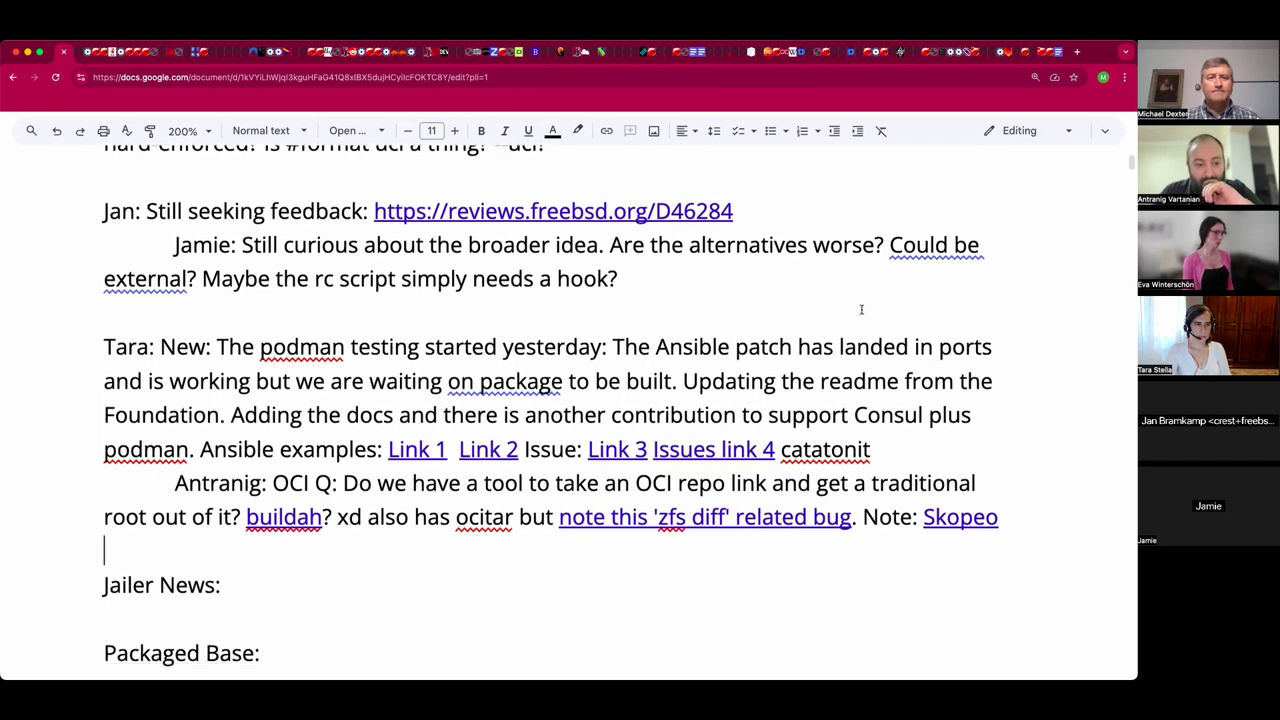
{"action": "scroll", "coordinate": [860, 310], "scroll_direction": "down", "scroll_amount": 1}
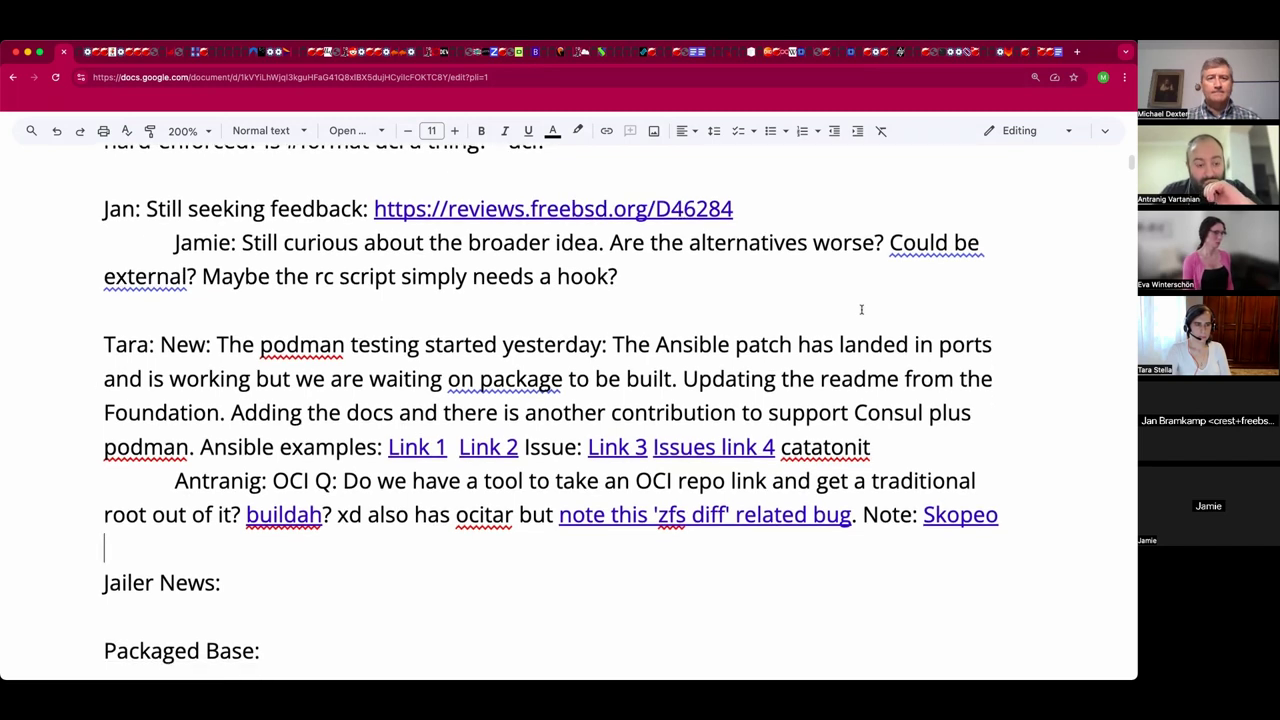
{"action": "scroll", "coordinate": [861, 310], "scroll_direction": "down", "scroll_amount": 1}
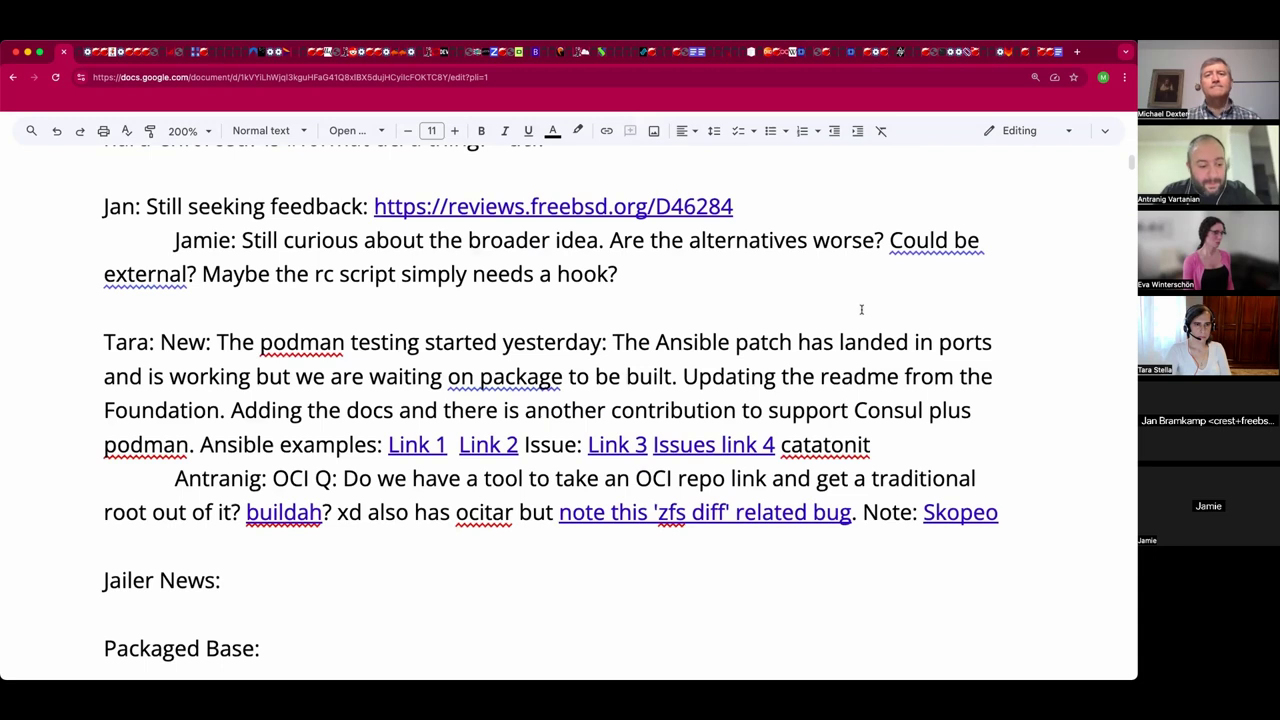
{"action": "scroll", "coordinate": [861, 310], "scroll_direction": "down", "scroll_amount": 1}
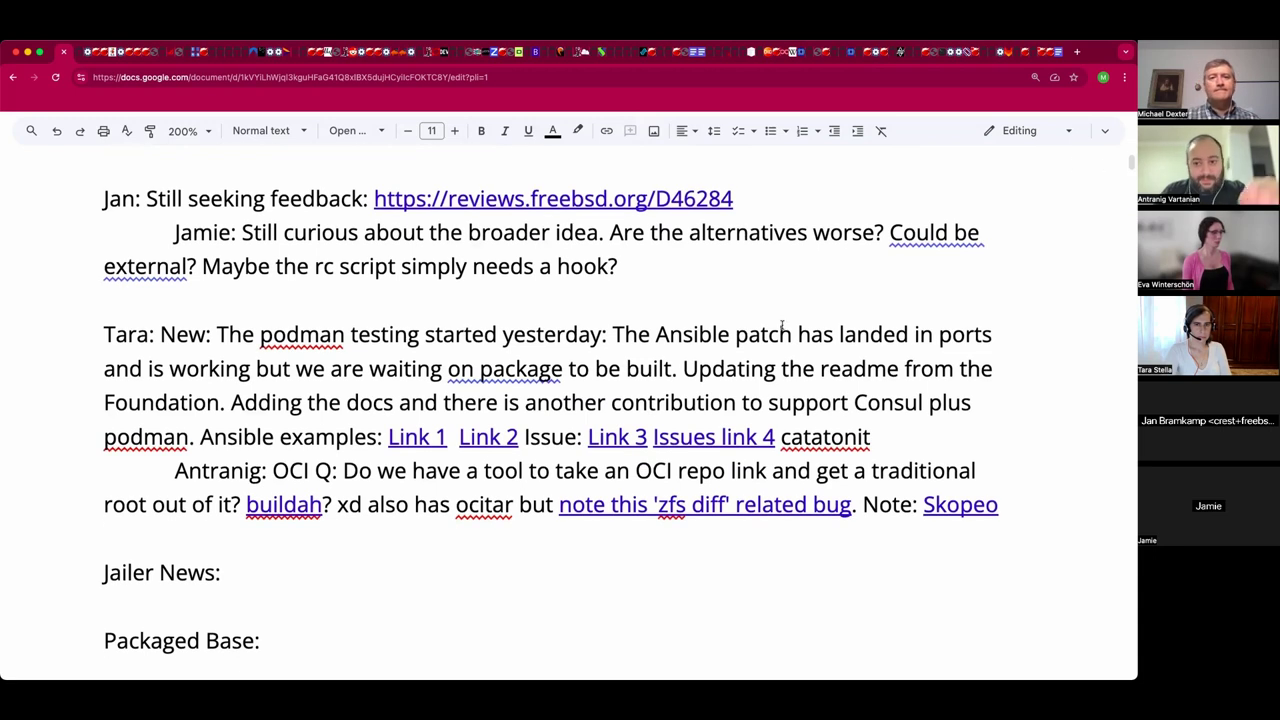
{"action": "scroll", "coordinate": [666, 194], "scroll_direction": "down", "scroll_amount": 1}
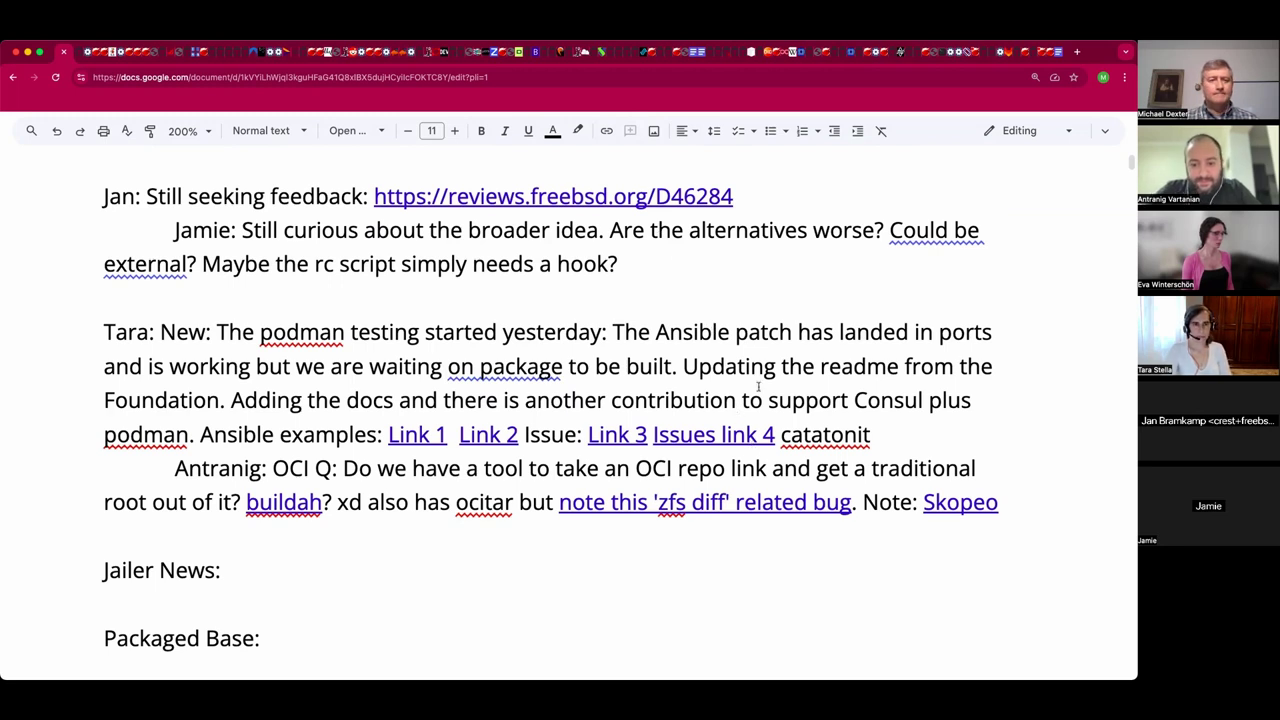
{"action": "scroll", "coordinate": [758, 387], "scroll_direction": "down", "scroll_amount": 1}
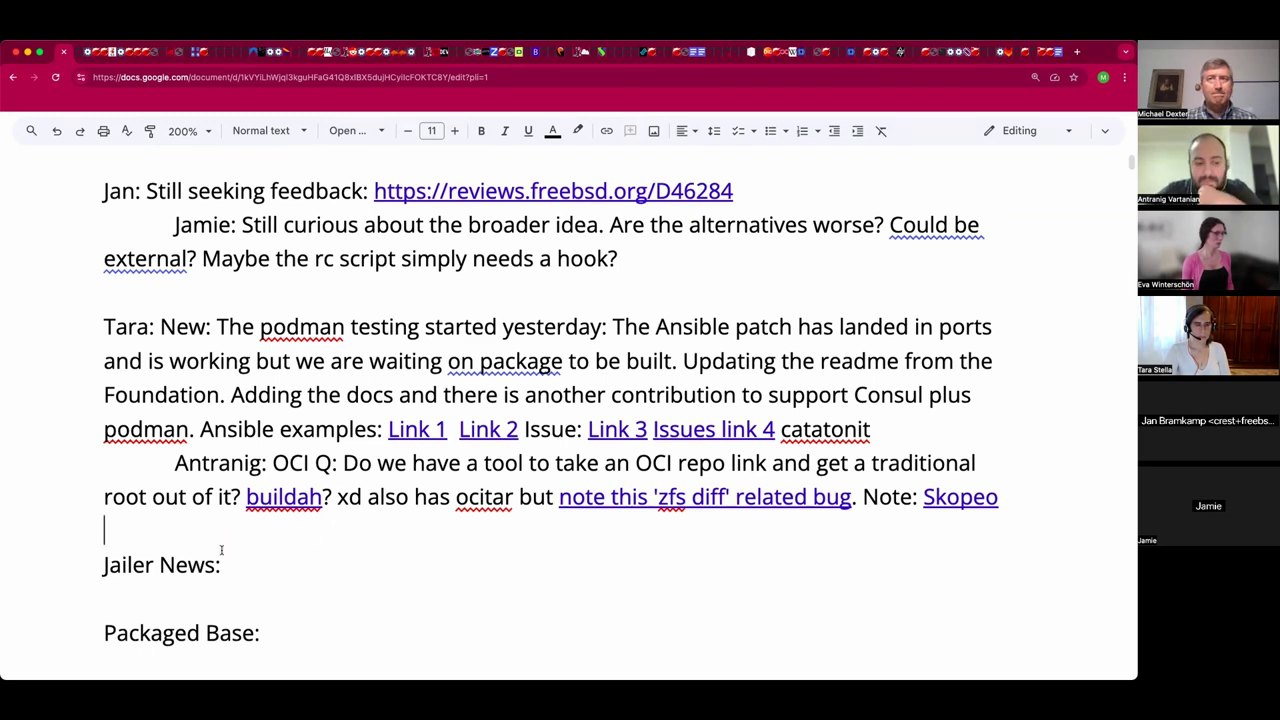
{"action": "left_click", "coordinate": [308, 563]}
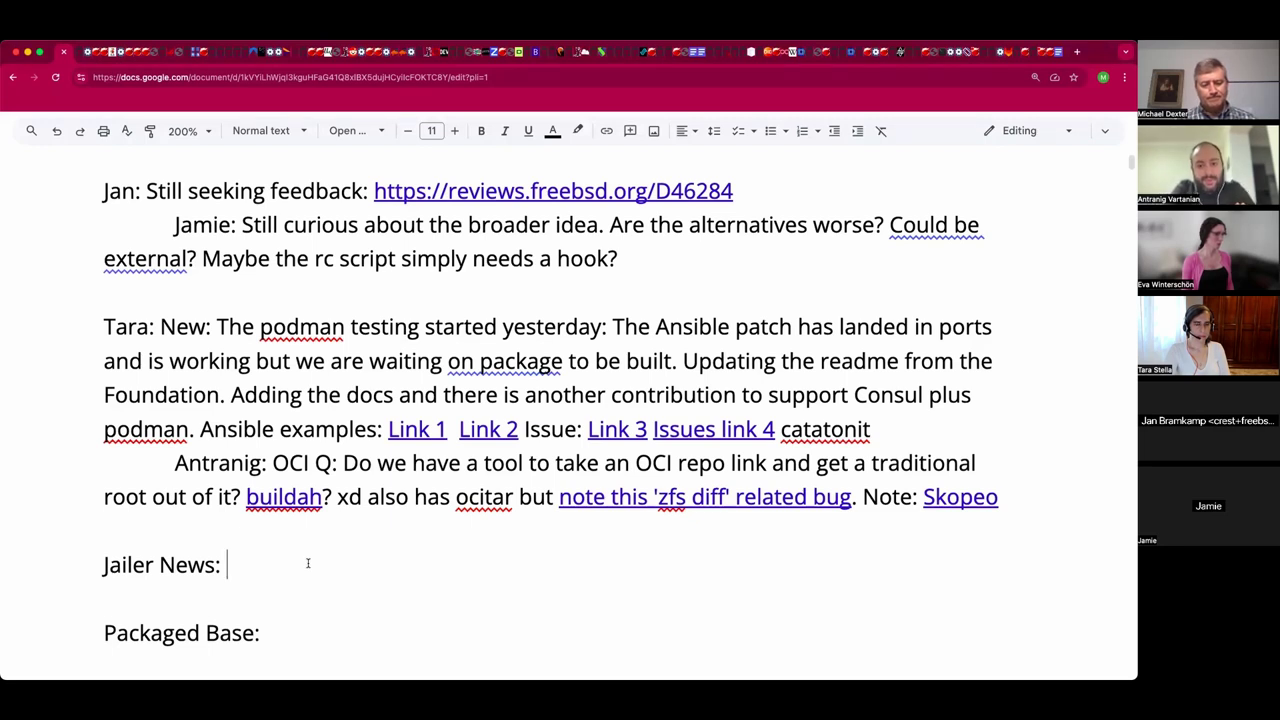
{"action": "type", "text": "Has"}
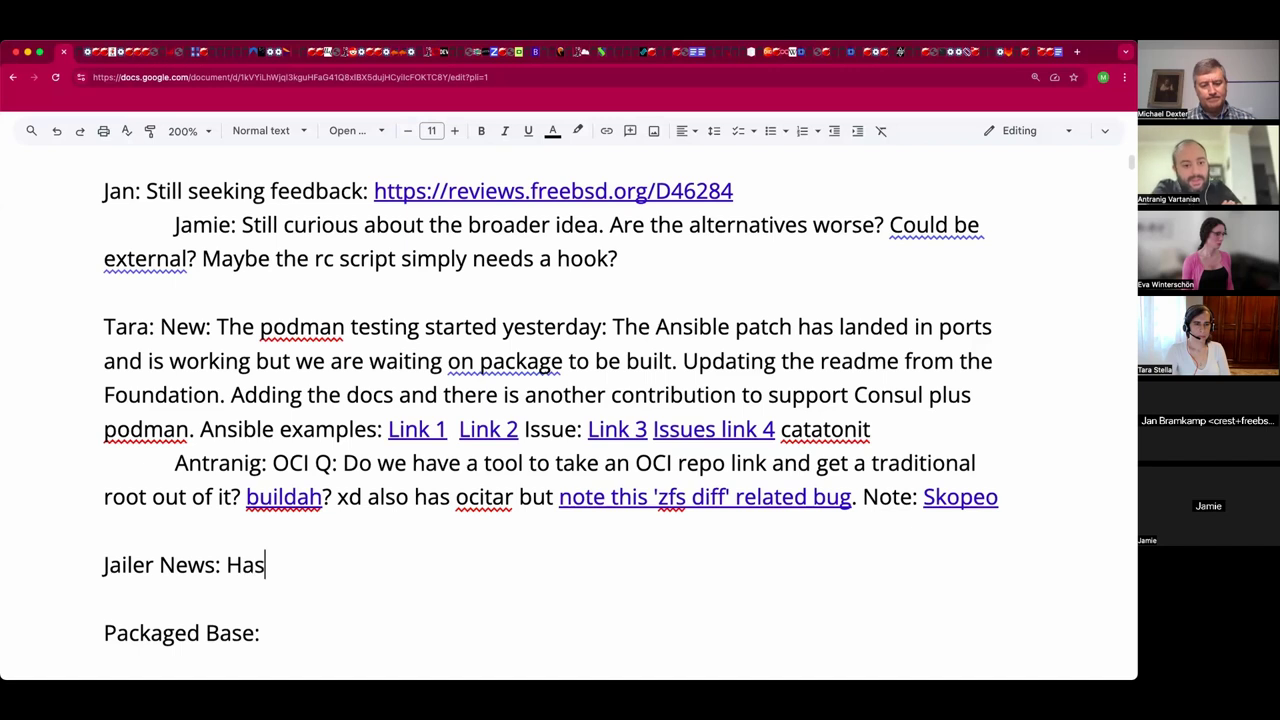
{"action": "type", "text": " an interna"}
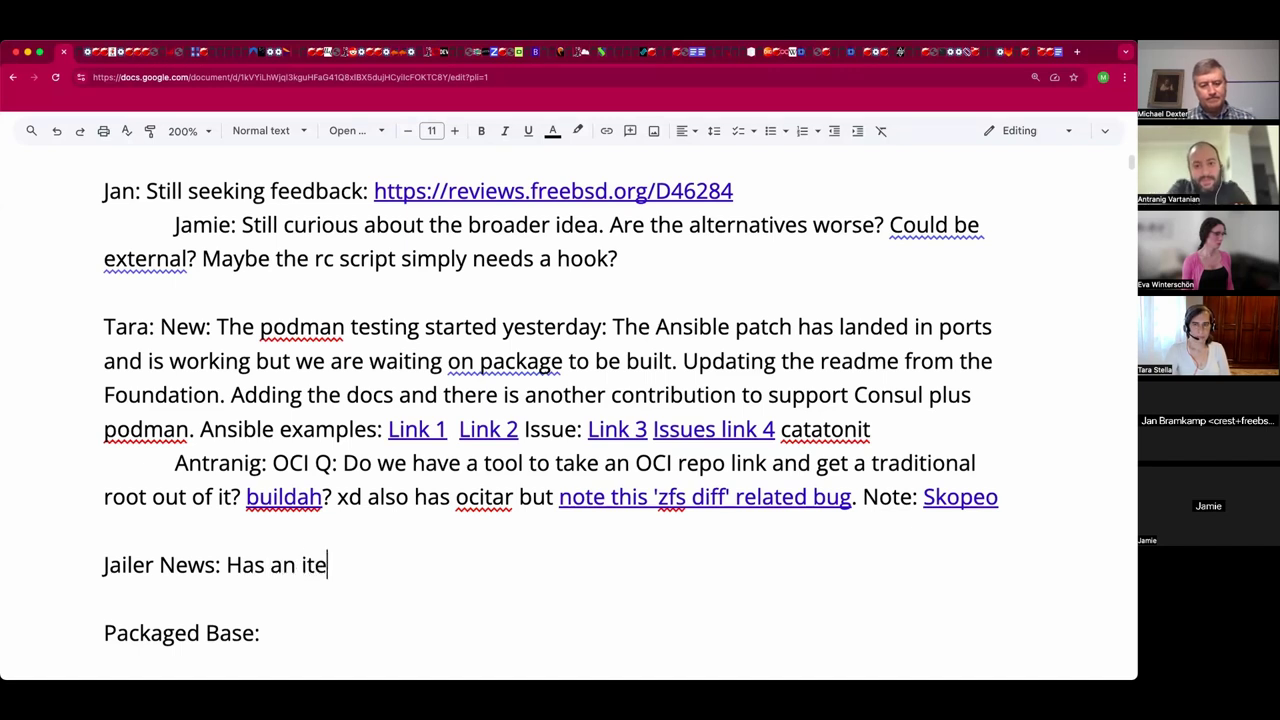
{"action": "type", "text": "l rele"}
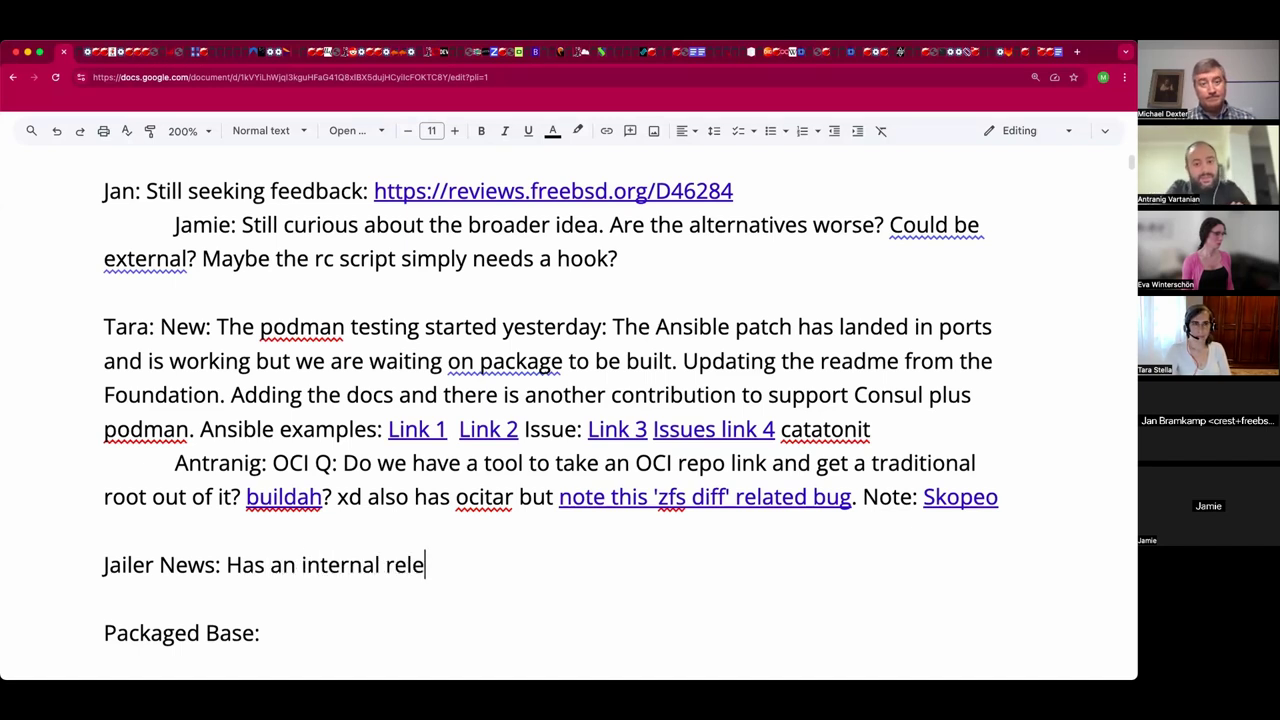
{"action": "type", "text": "ase"}
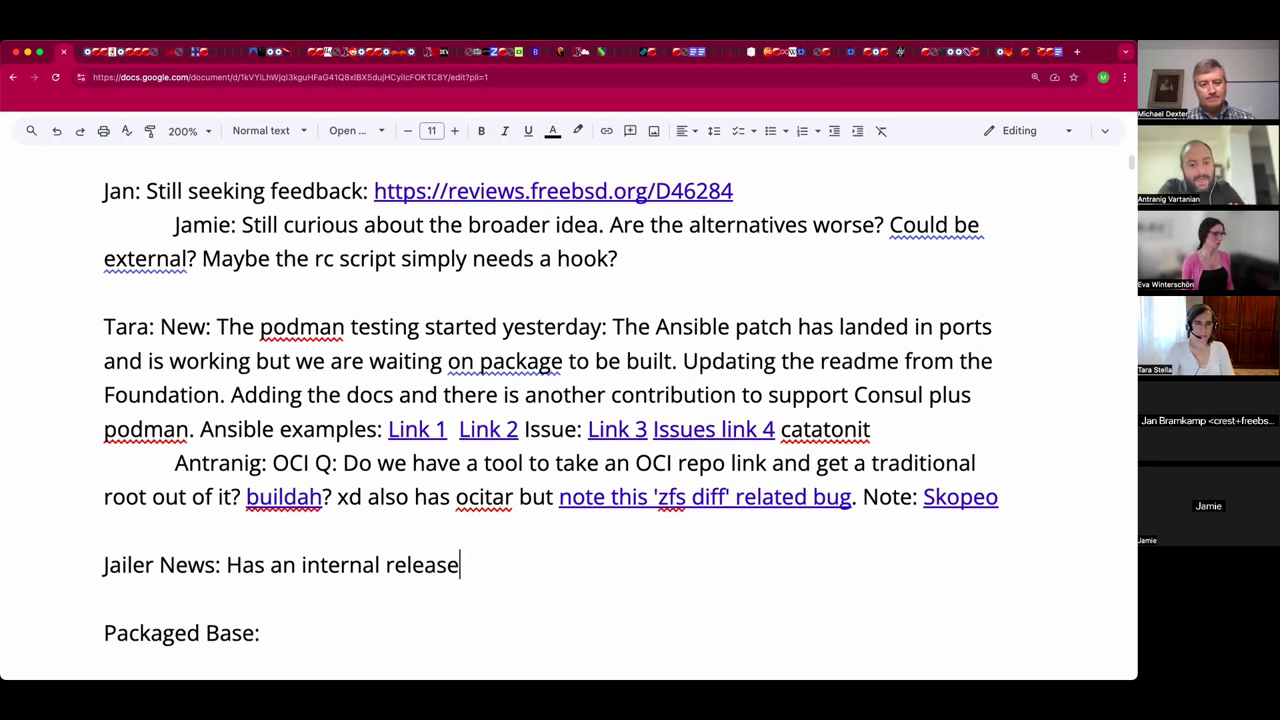
{"action": "key", "text": "BackSpace"}
{"action": "type", "text": "."}
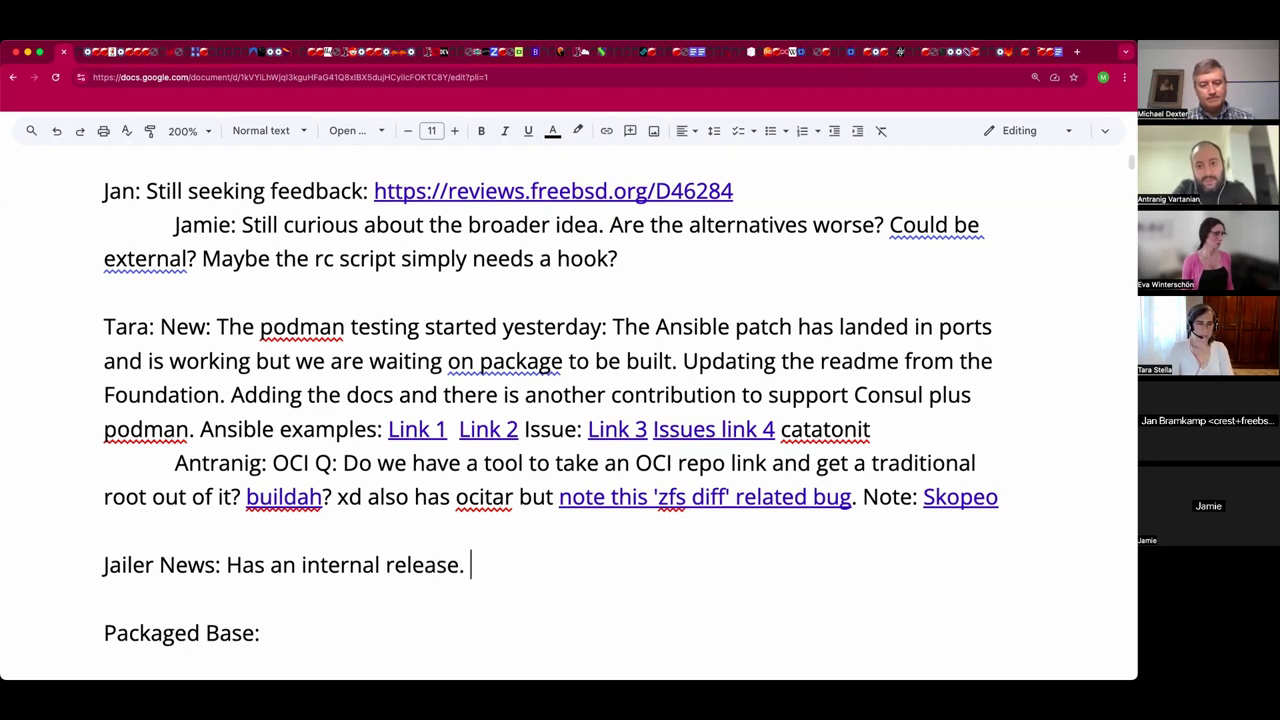
- Add "Removed vm-bhyve's zfs manager code" to the Jailer News line, separated by a space from "Has an internal release."
{"action": "key", "text": "BackSpace"}
{"action": "type", "text": "Re"}
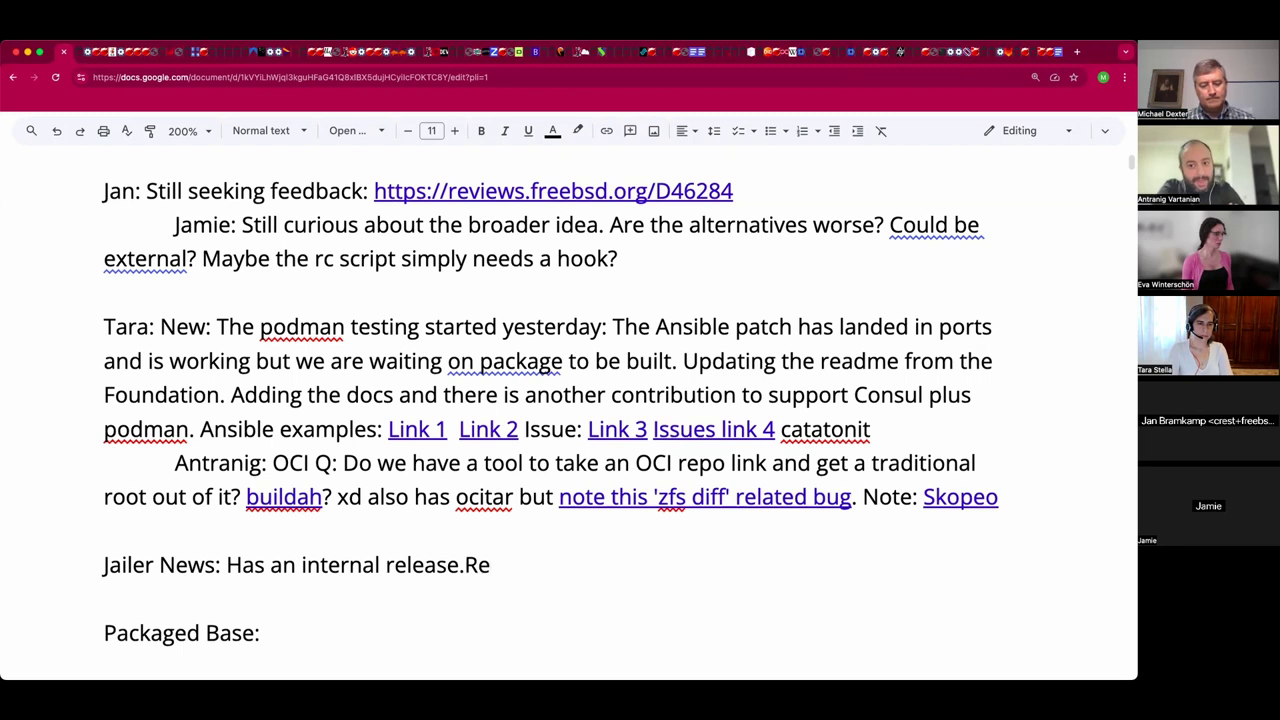
{"action": "type", "text": "moved vm-bhye's"}
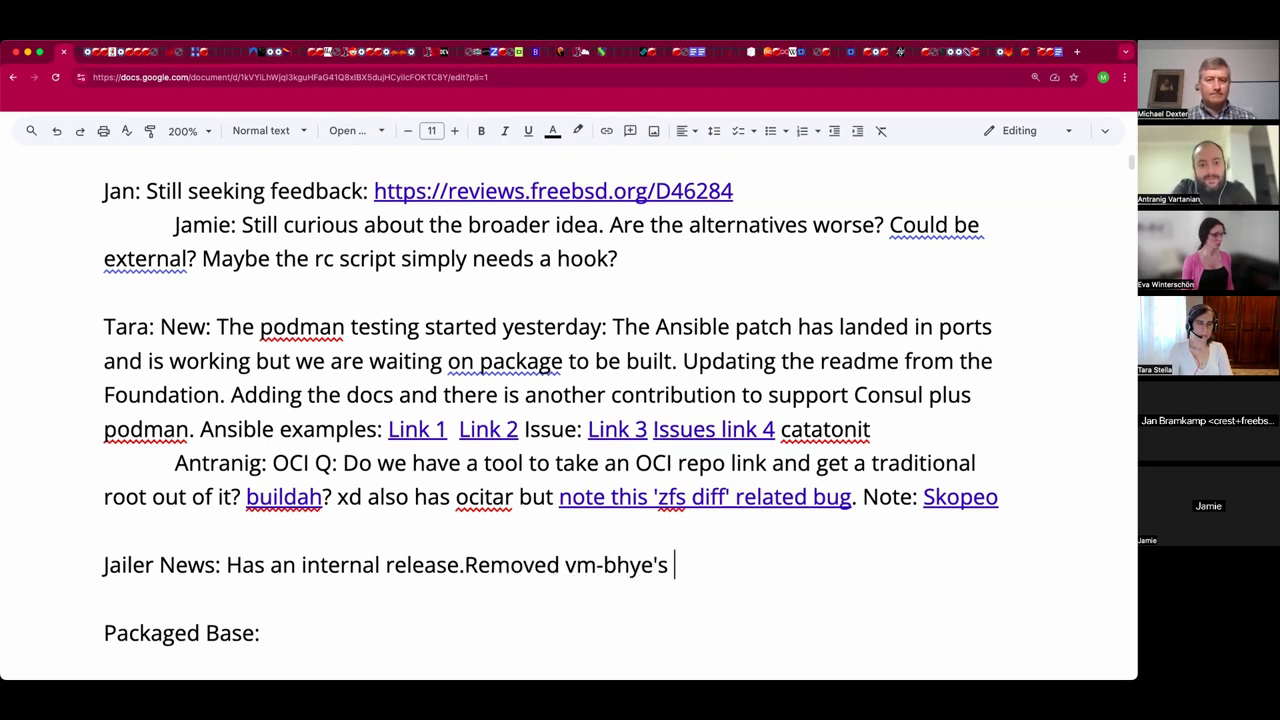
{"action": "key", "text": "Left"}
{"action": "key", "text": "Left"}
{"action": "key", "text": "Left"}
{"action": "key", "text": "Left"}
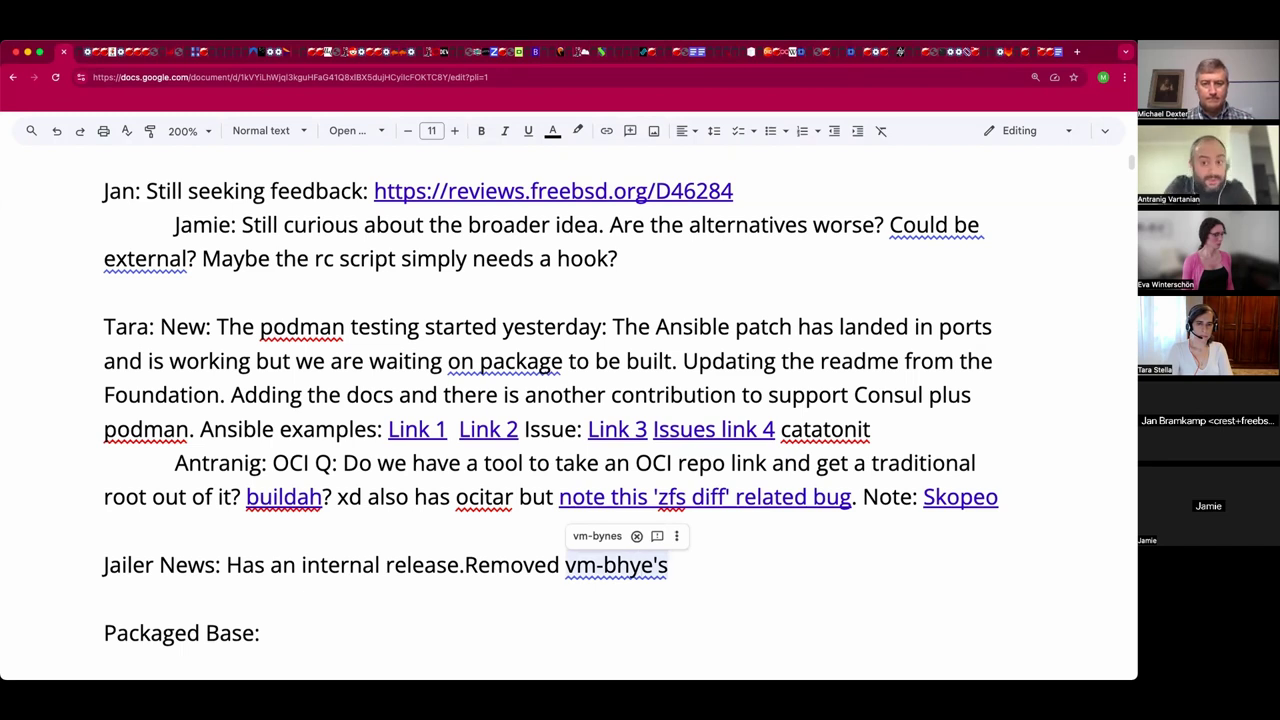
{"action": "type", "text": "v"}
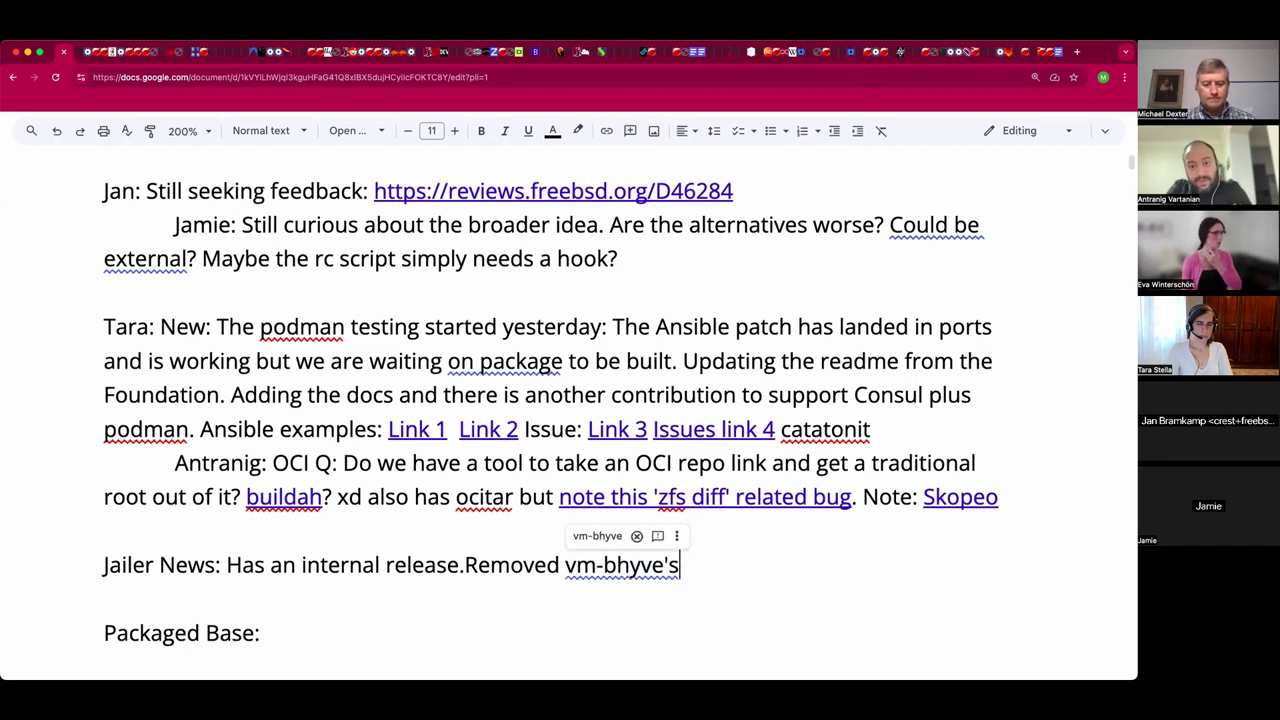
{"action": "key", "text": "End"}
{"action": "type", "text": "zfs mana"}
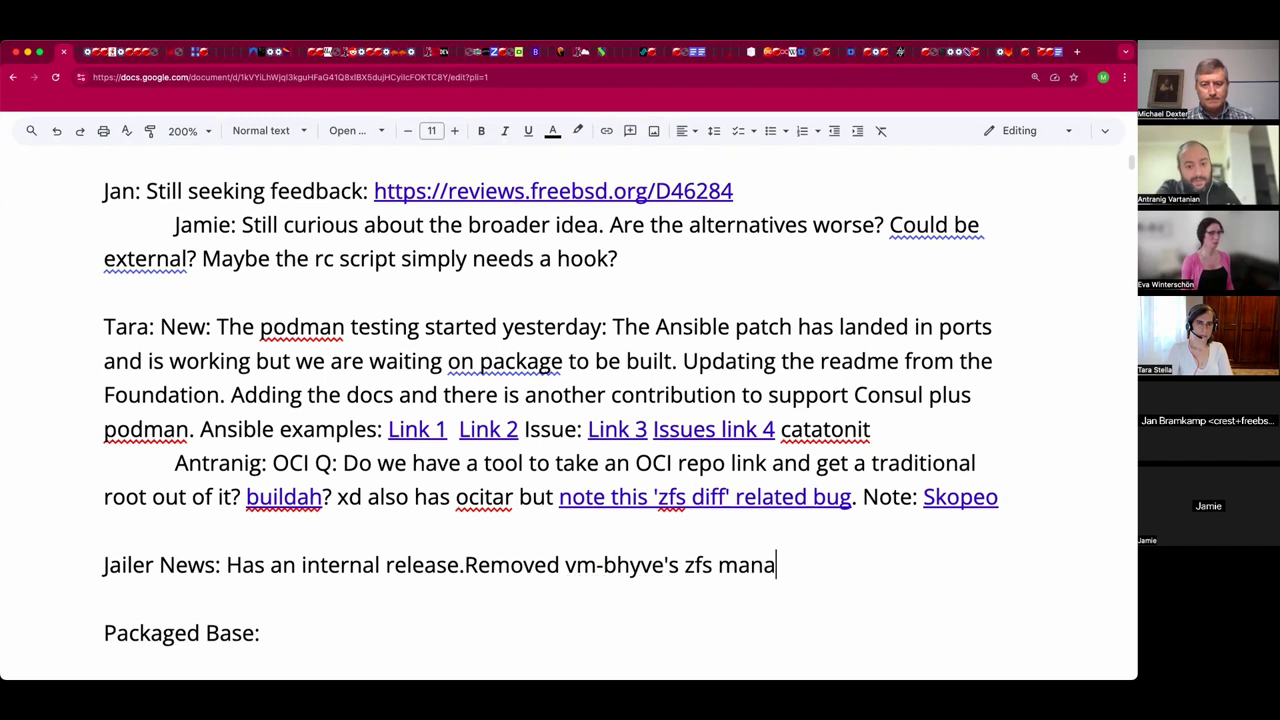
{"action": "type", "text": "ger code"}
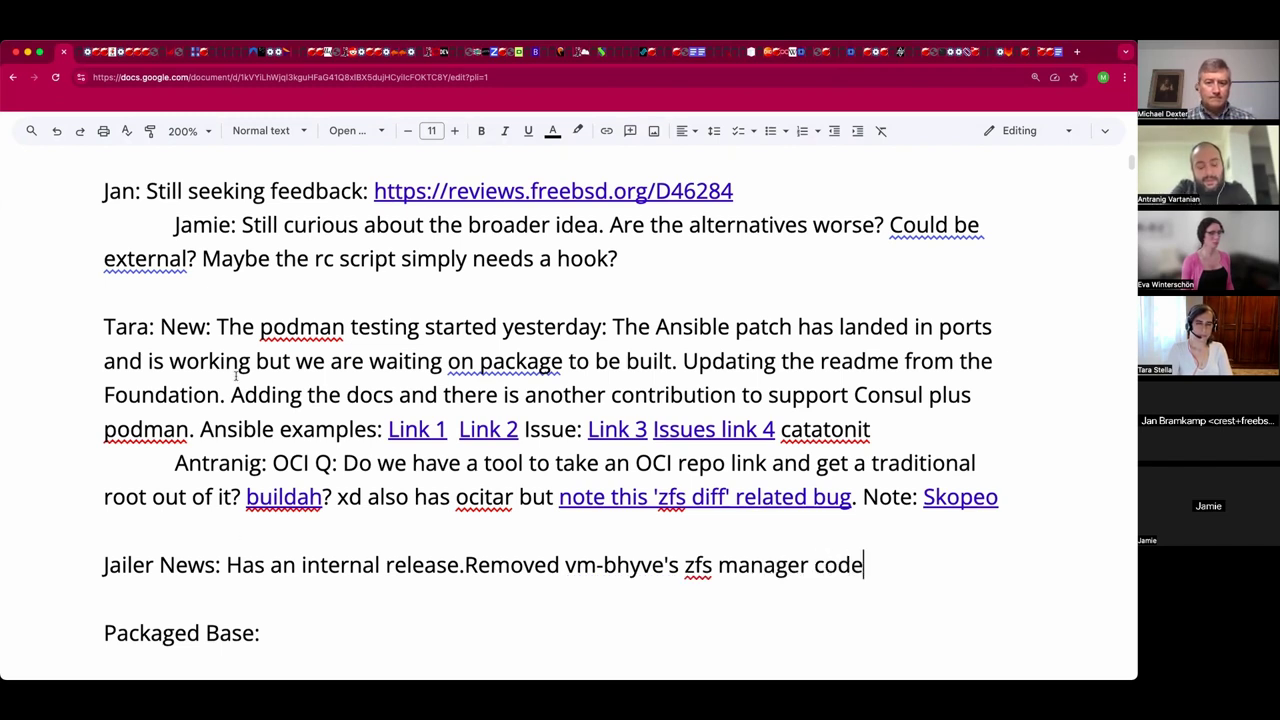
{"action": "left_click", "coordinate": [476, 566]}
{"action": "key", "text": "Left"}
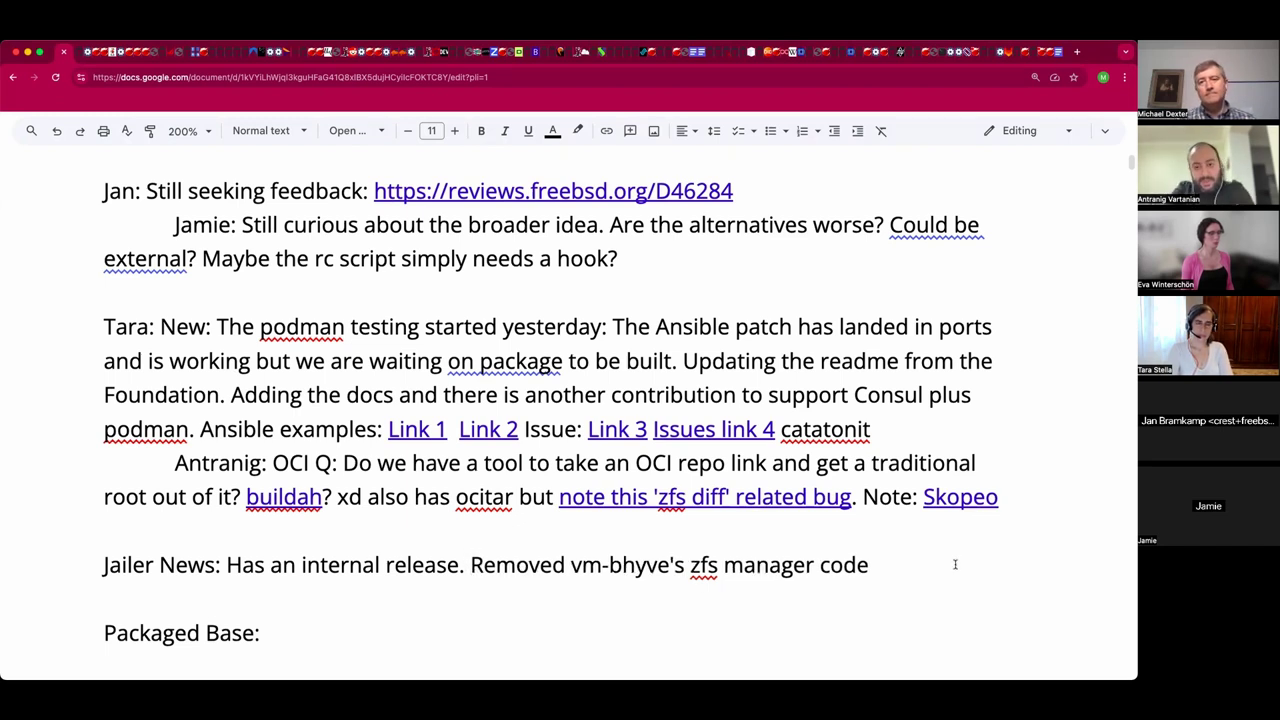
- End the Jailer News sentence with a period and add 'Integrated "jailer files" and worked out a "trace" command.'
{"action": "key", "text": "BackSpace"}
{"action": "type", "text": ". "}
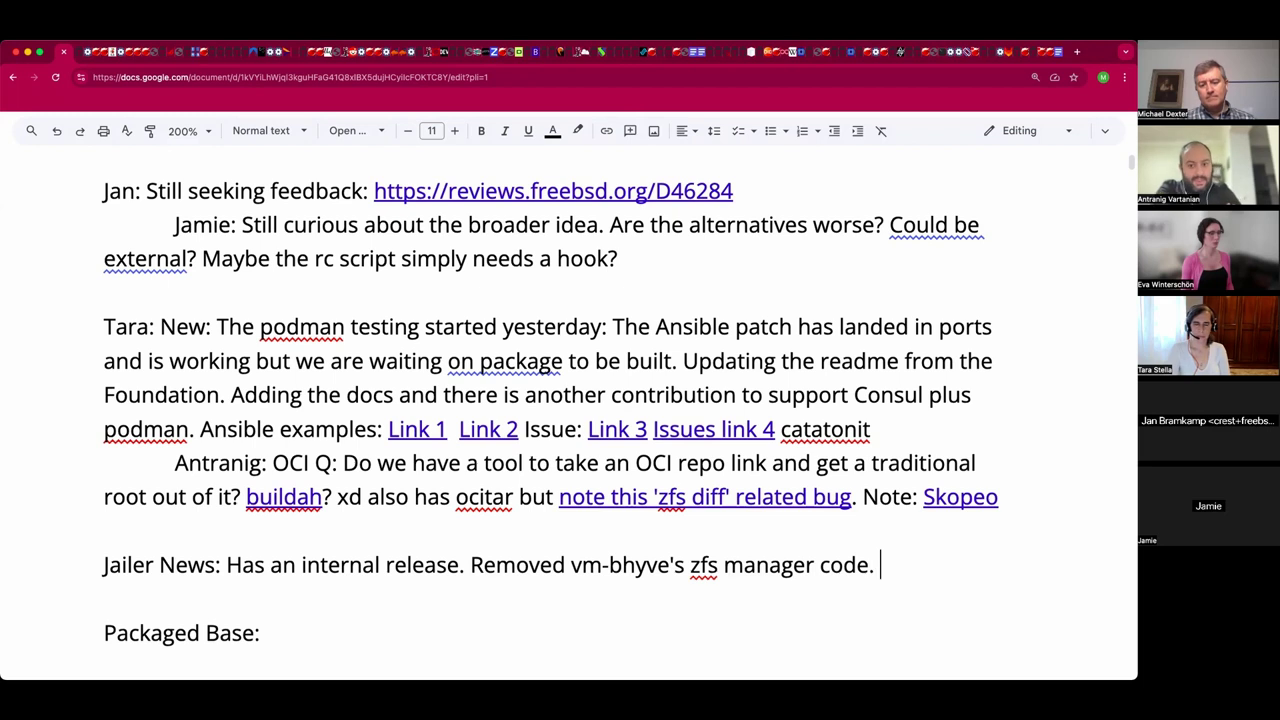
{"action": "type", "text": "Int"}
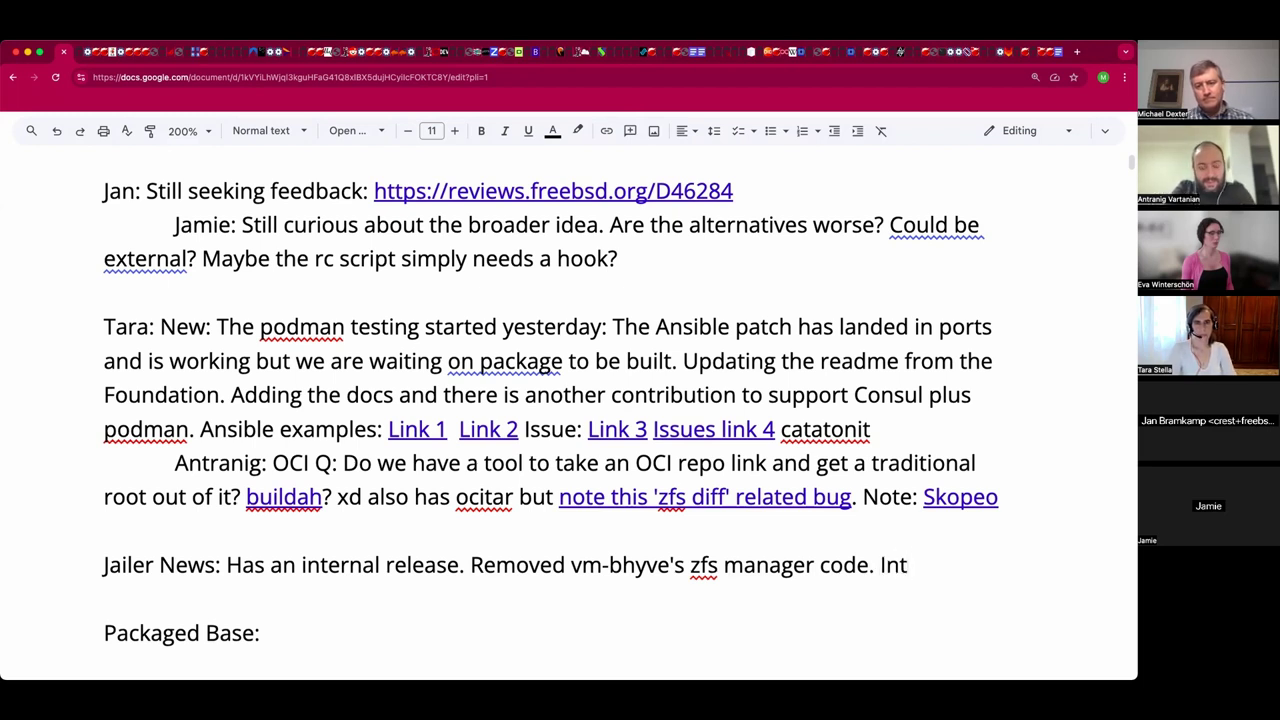
{"action": "type", "text": "egrated "}
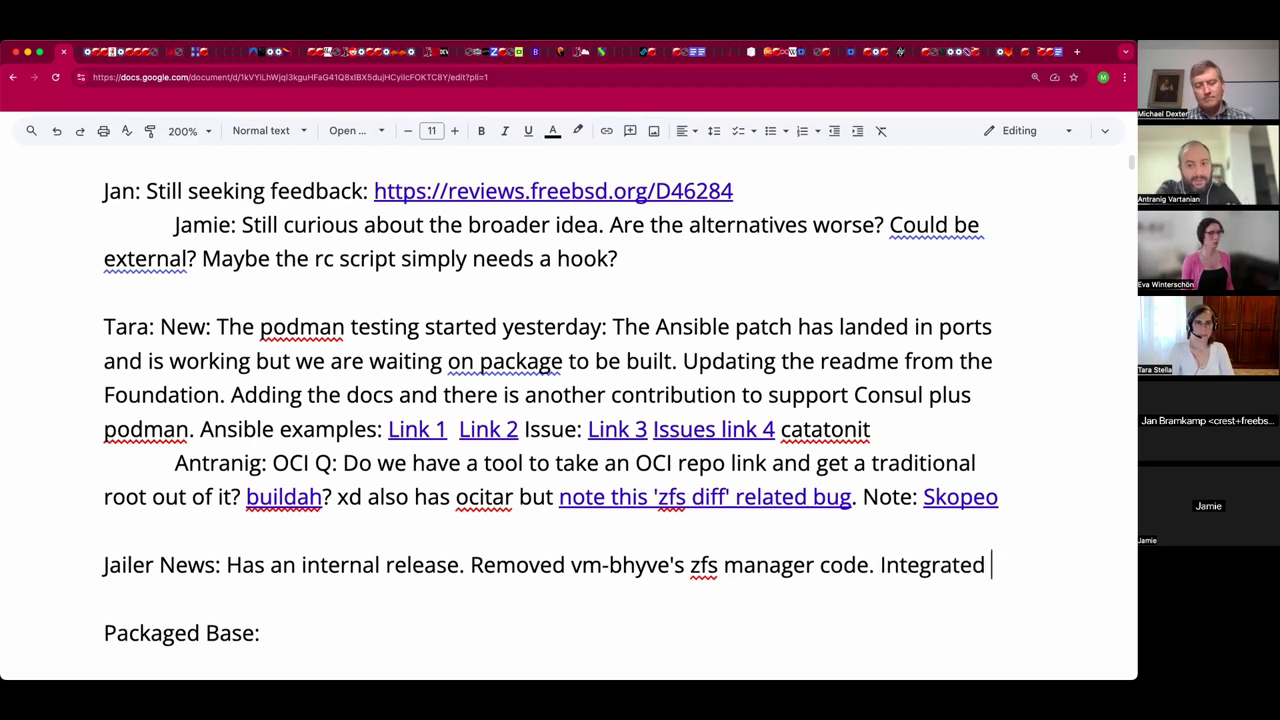
{"action": "type", "text": "\"jailer "}
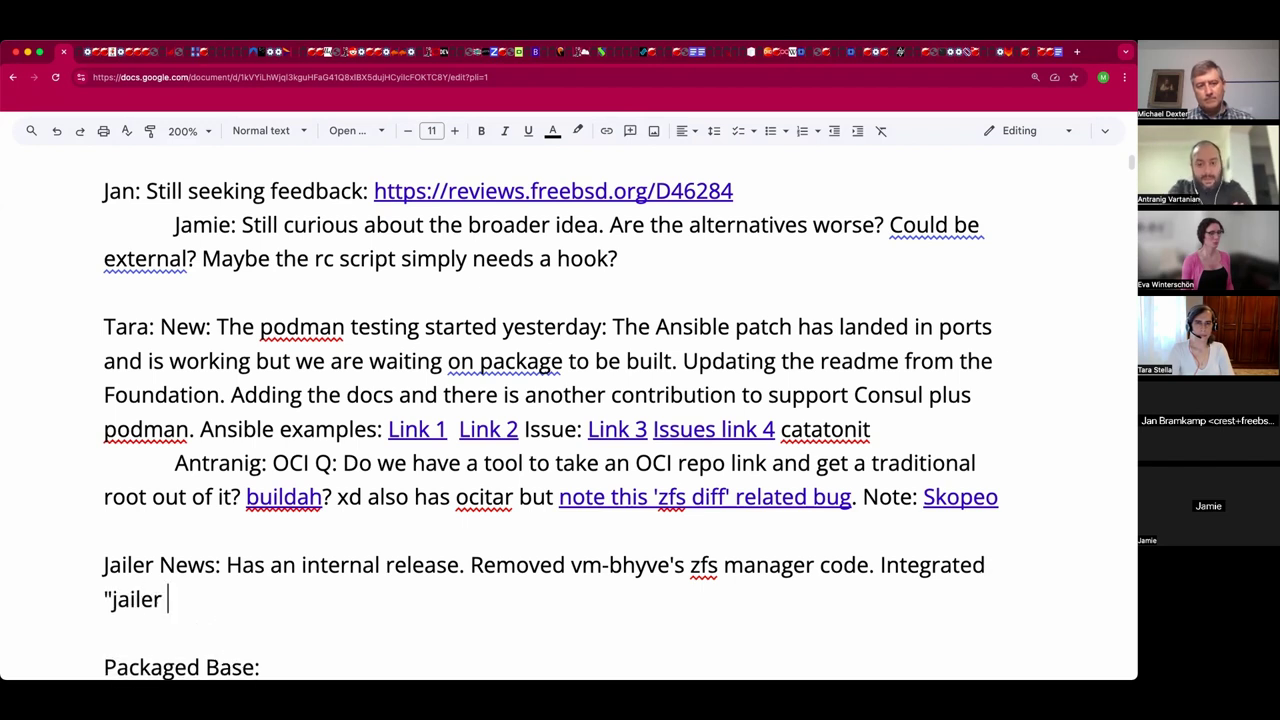
{"action": "type", "text": "files\" and w"}
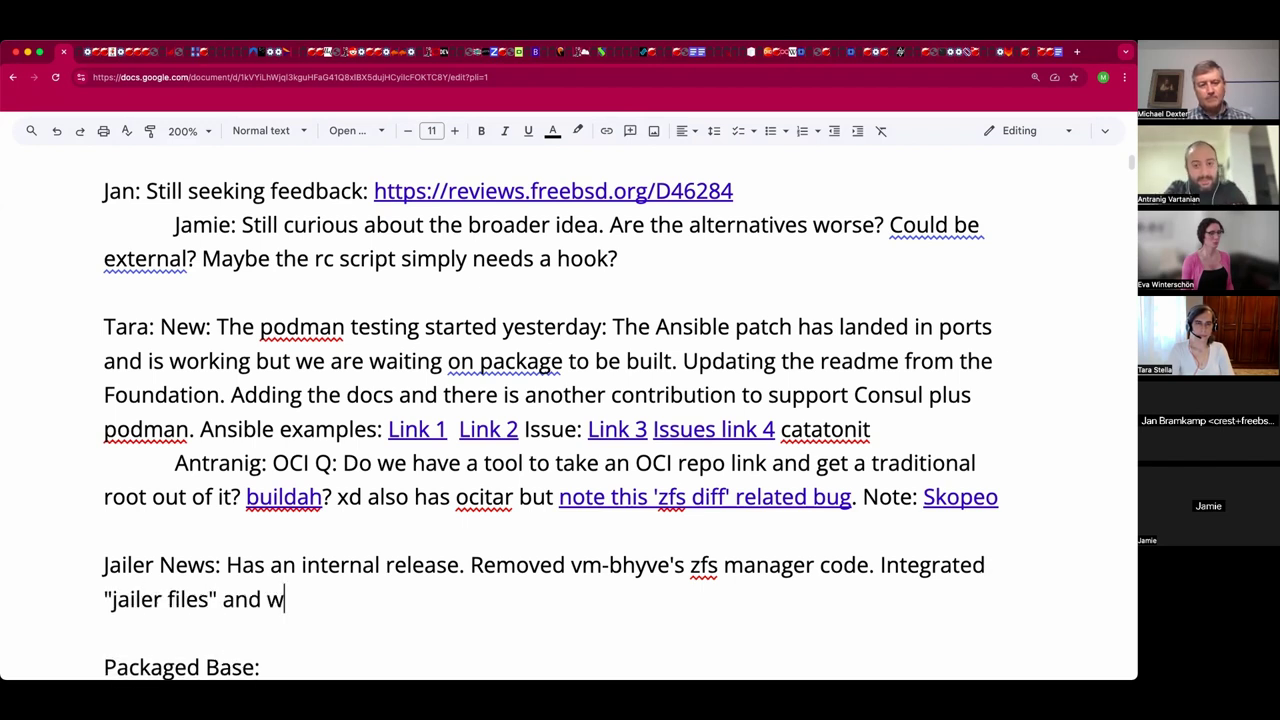
{"action": "type", "text": "orked out a "}
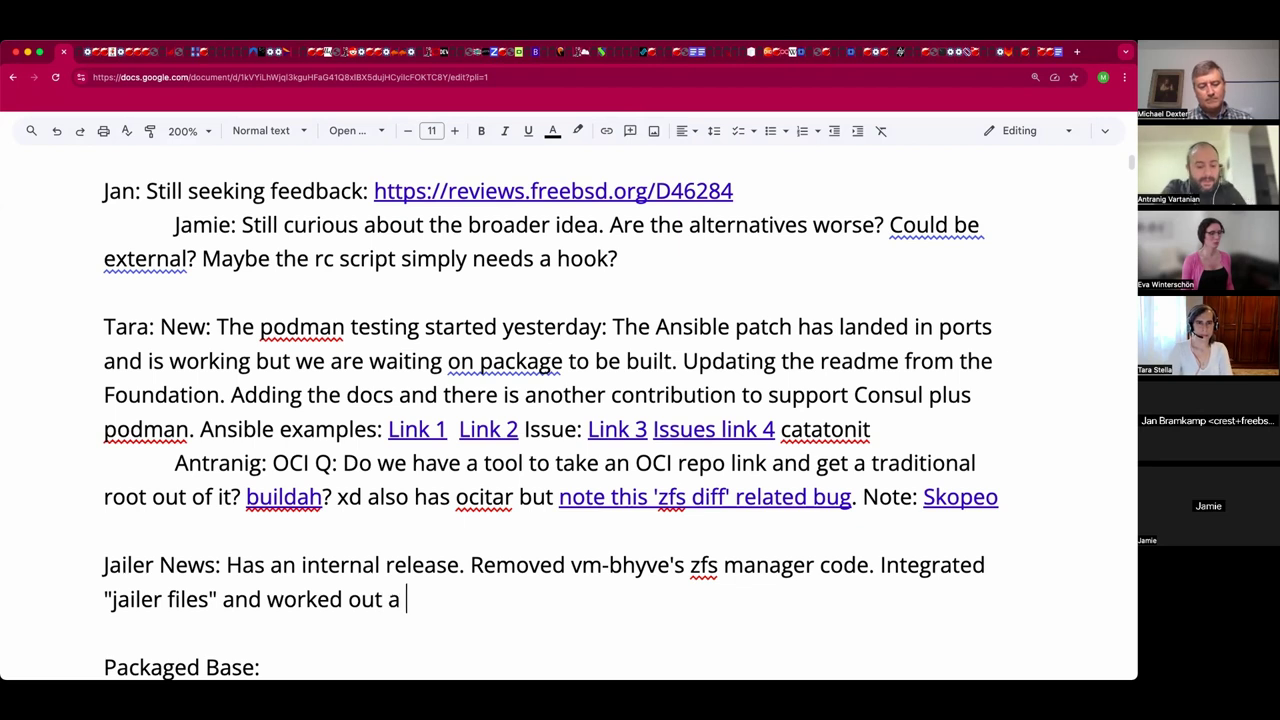
{"action": "type", "text": "\"tr"}
{"action": "type", "text": "ce"}
{"action": "key", "text": "BackSpace"}
{"action": "key", "text": "BackSpace"}
{"action": "type", "text": "ace"}
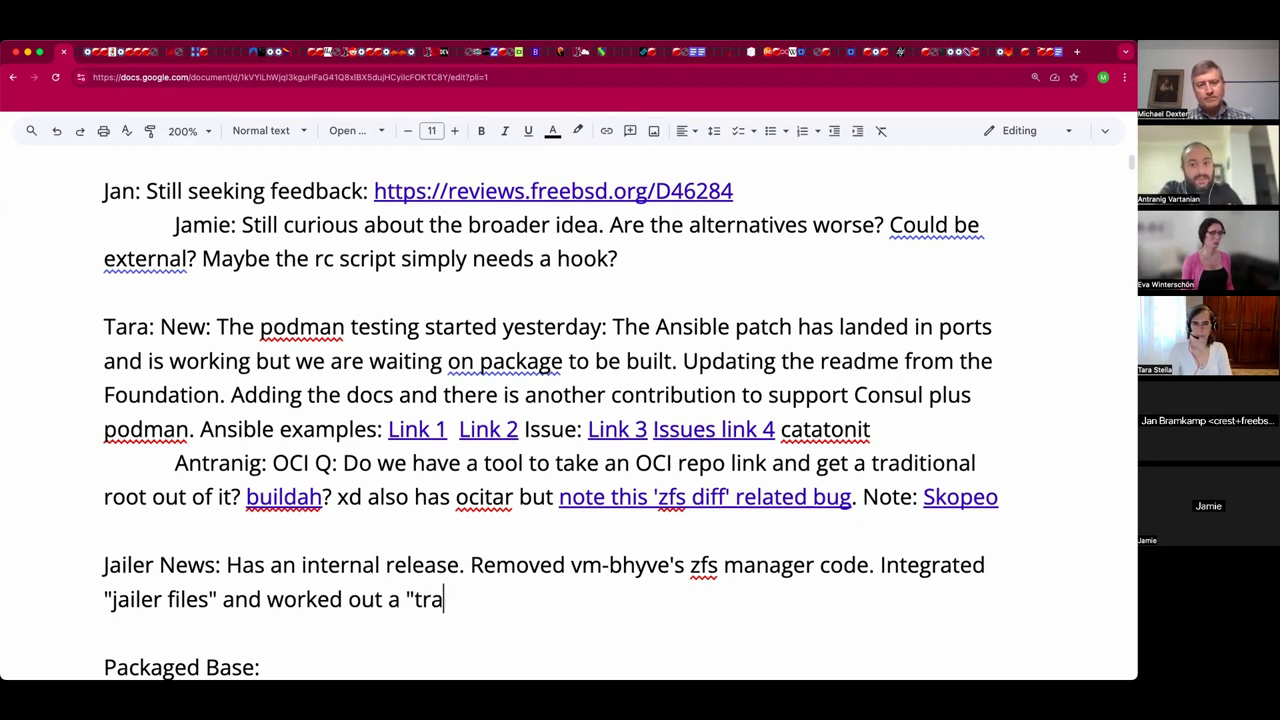
{"action": "type", "text": "\" command."}
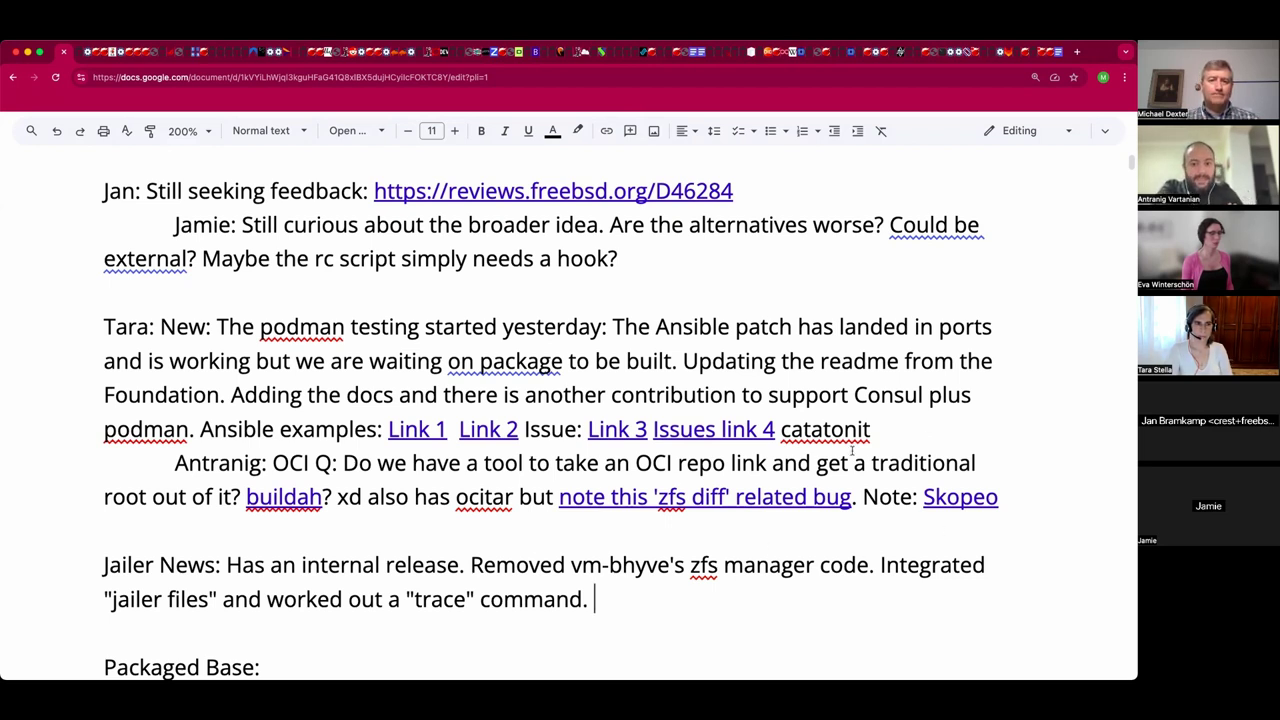
{"action": "scroll", "coordinate": [955, 467], "scroll_direction": "down", "scroll_amount": 1}
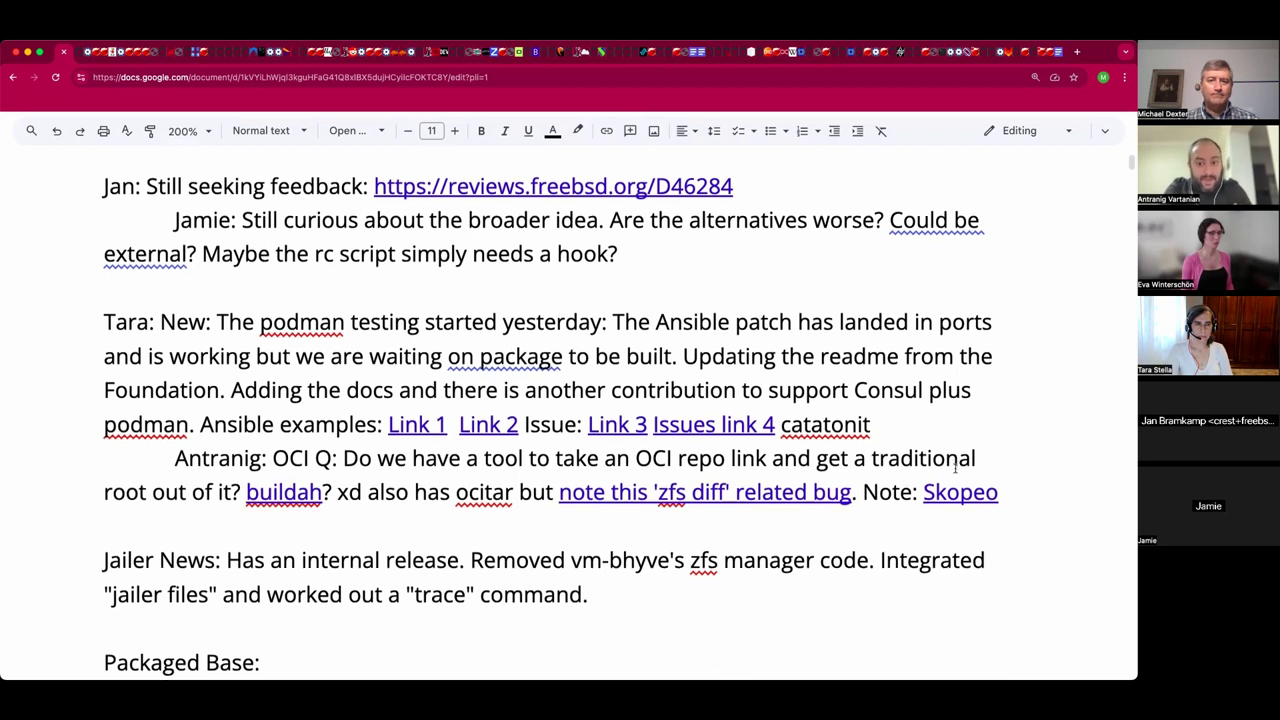
{"action": "scroll", "coordinate": [955, 467], "scroll_direction": "down", "scroll_amount": 1}
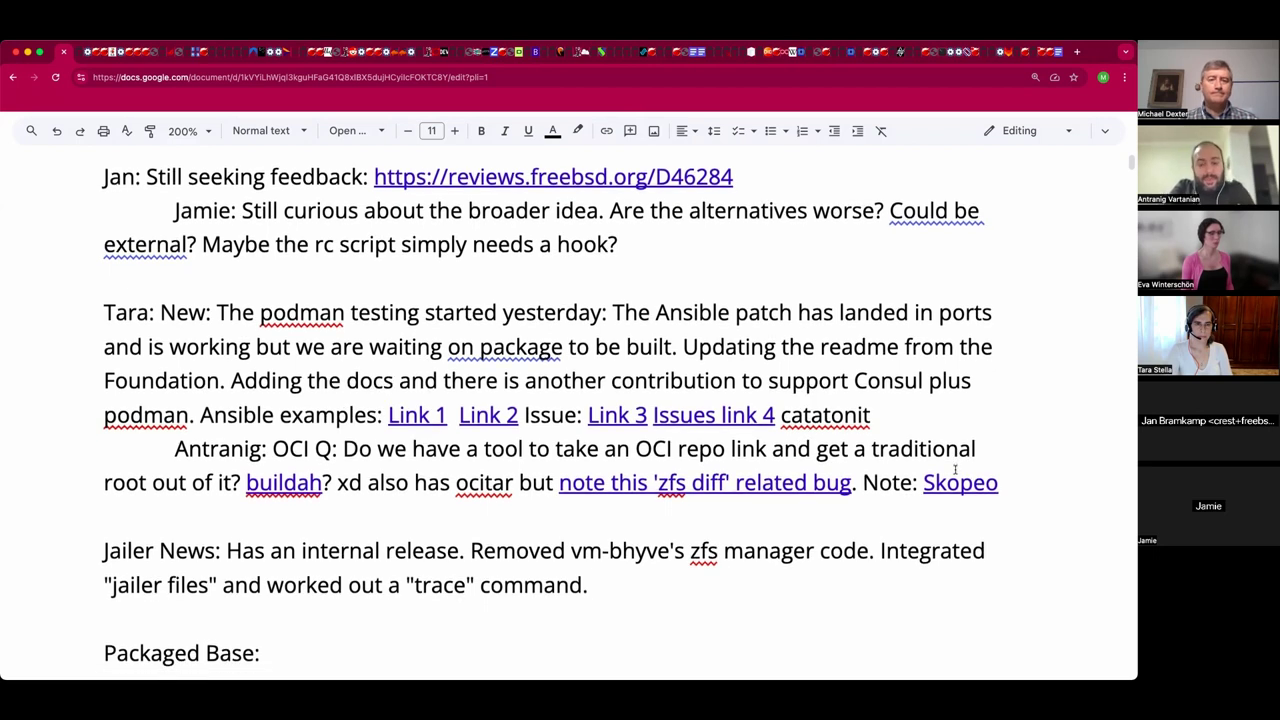
{"action": "scroll", "coordinate": [955, 467], "scroll_direction": "down", "scroll_amount": 2}
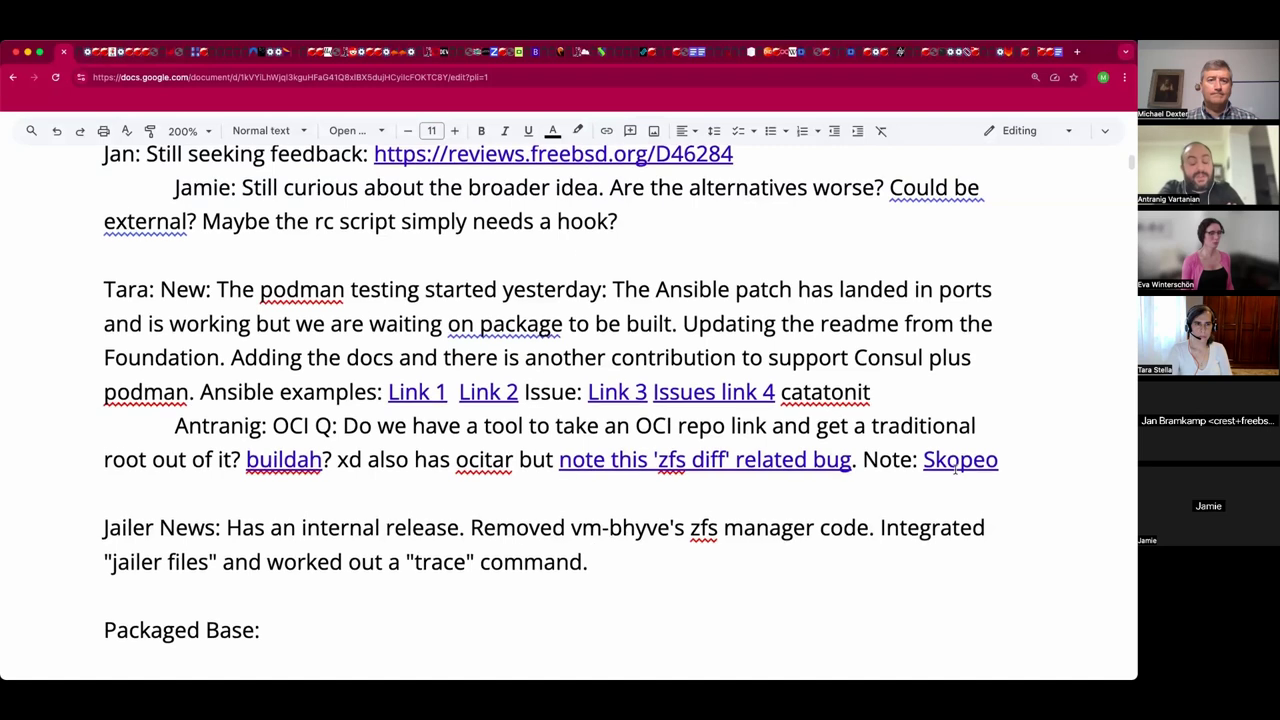
{"action": "scroll", "coordinate": [955, 467], "scroll_direction": "down", "scroll_amount": 5}
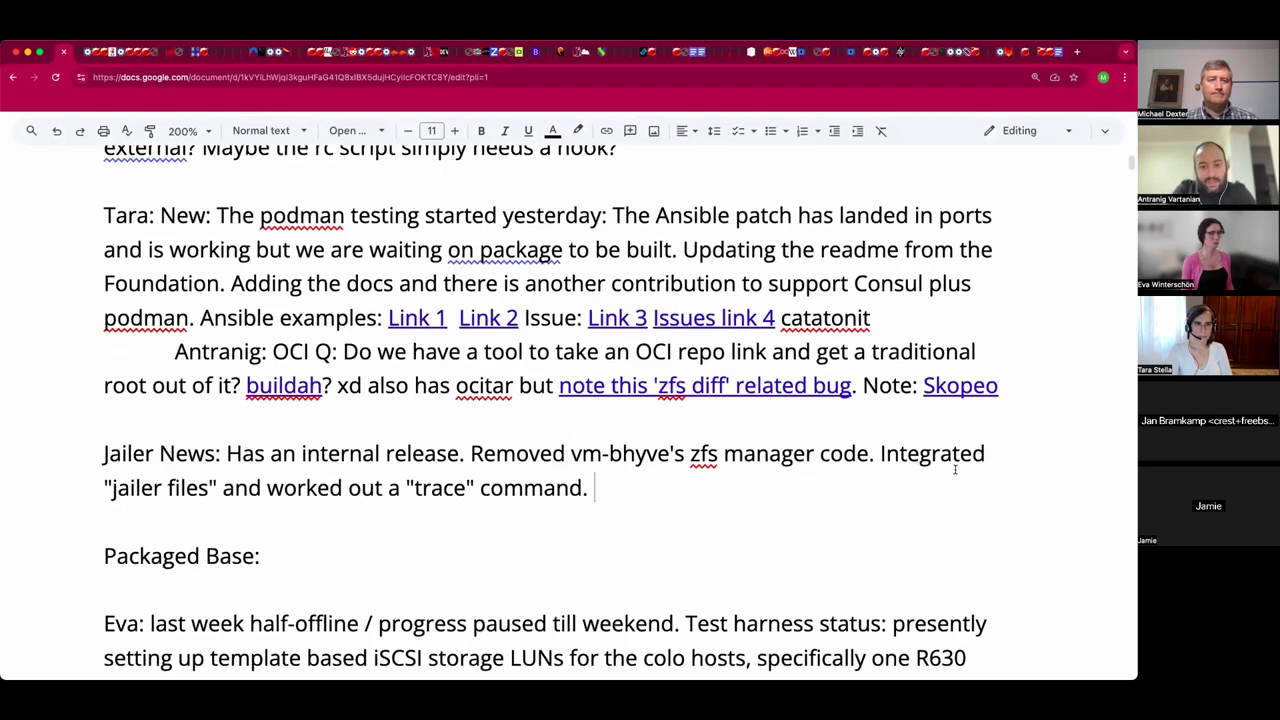
{"action": "scroll", "coordinate": [955, 469], "scroll_direction": "down", "scroll_amount": 1}
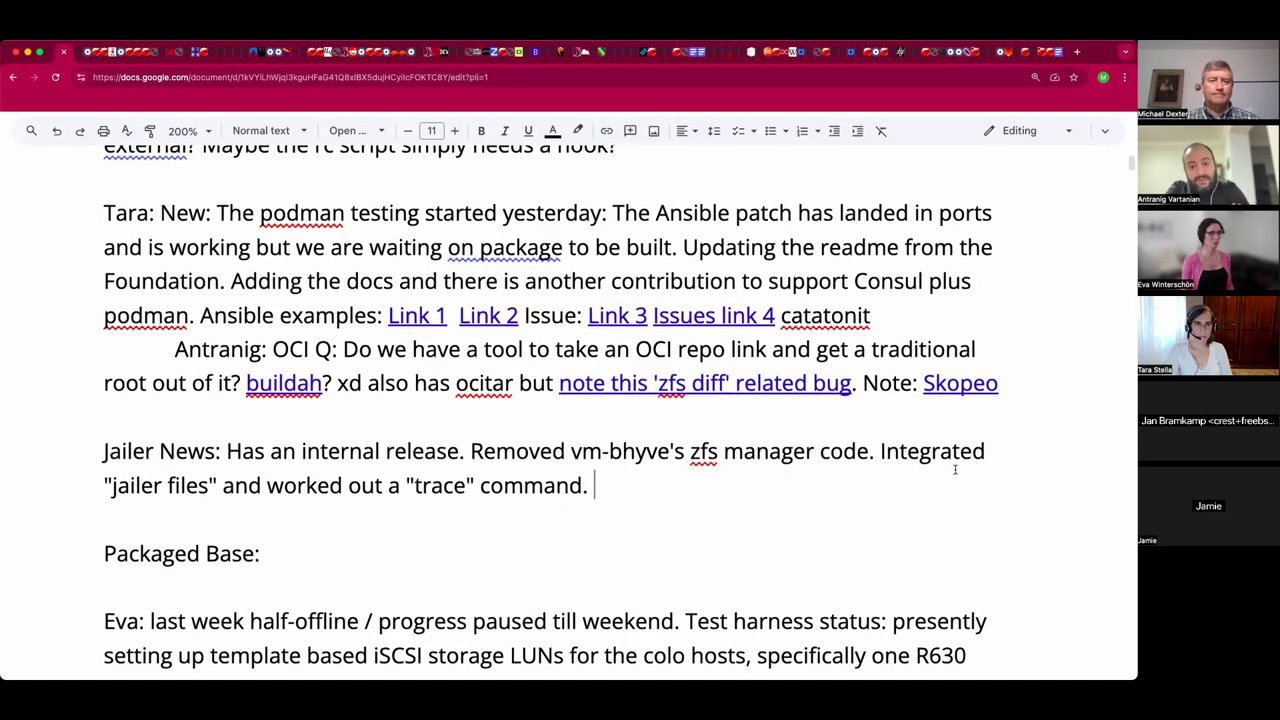
{"action": "scroll", "coordinate": [955, 469], "scroll_direction": "down", "scroll_amount": 1}
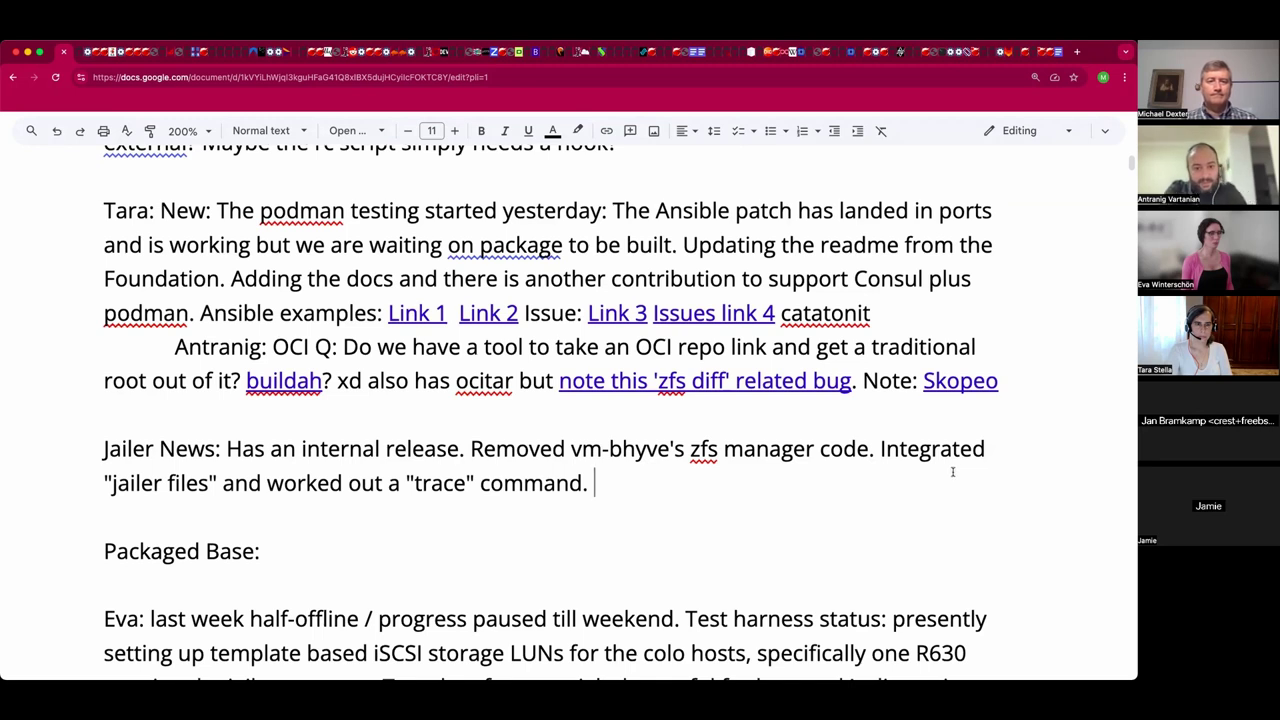
{"action": "scroll", "coordinate": [952, 471], "scroll_direction": "down", "scroll_amount": 1}
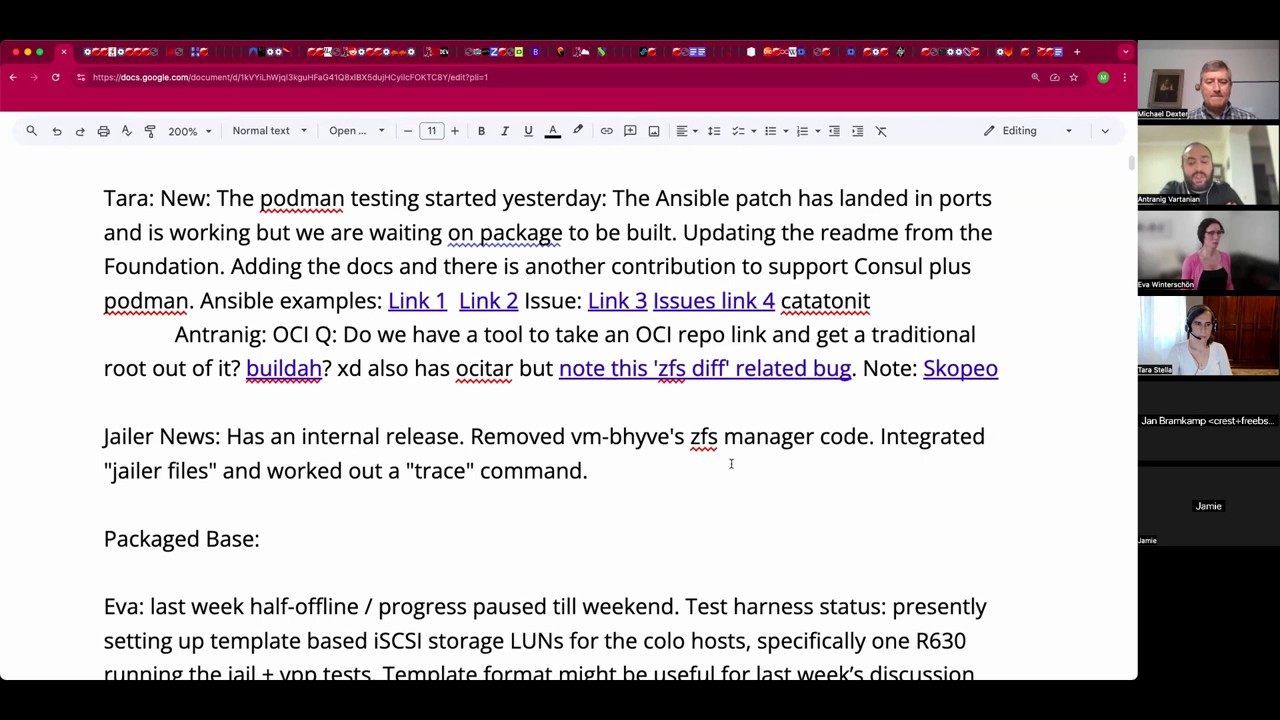
- Continue the Jailer News paragraph with "'jailer image shell' an idea from Nix package system"
{"action": "type", "text": "'"}
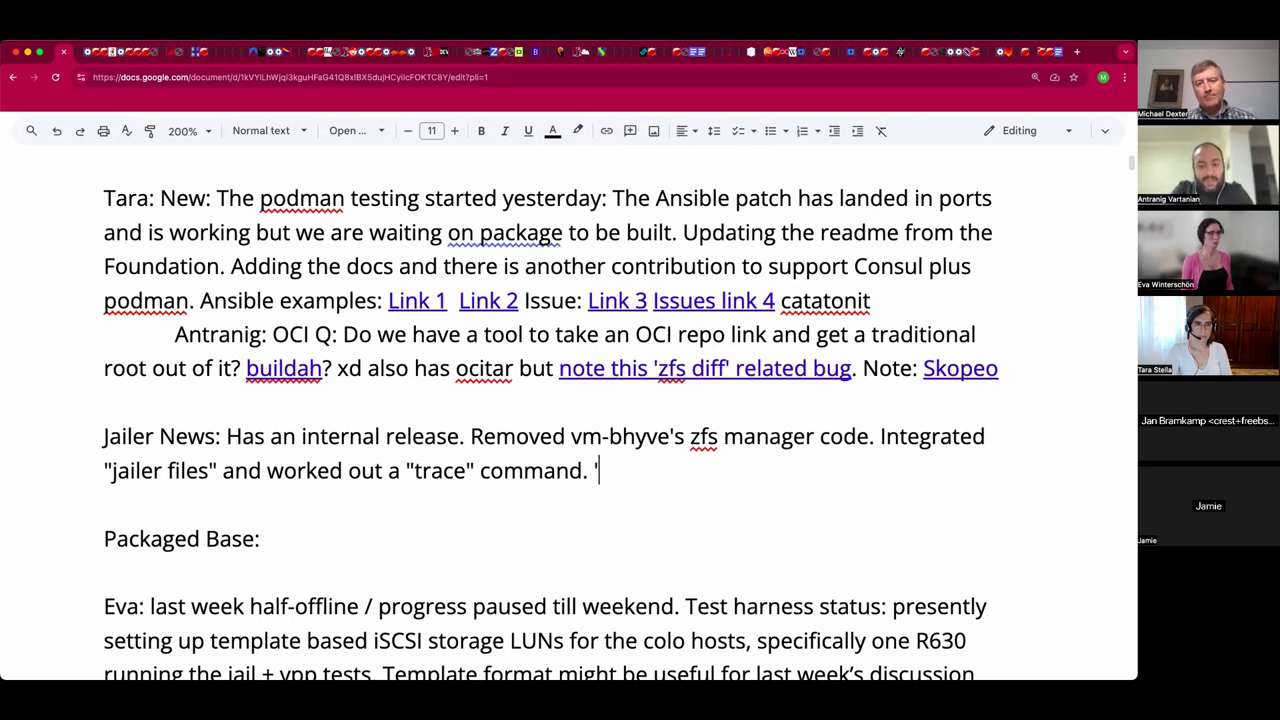
{"action": "type", "text": "ja"}
{"action": "key", "text": "BackSpace"}
{"action": "type", "text": "jailer image s"}
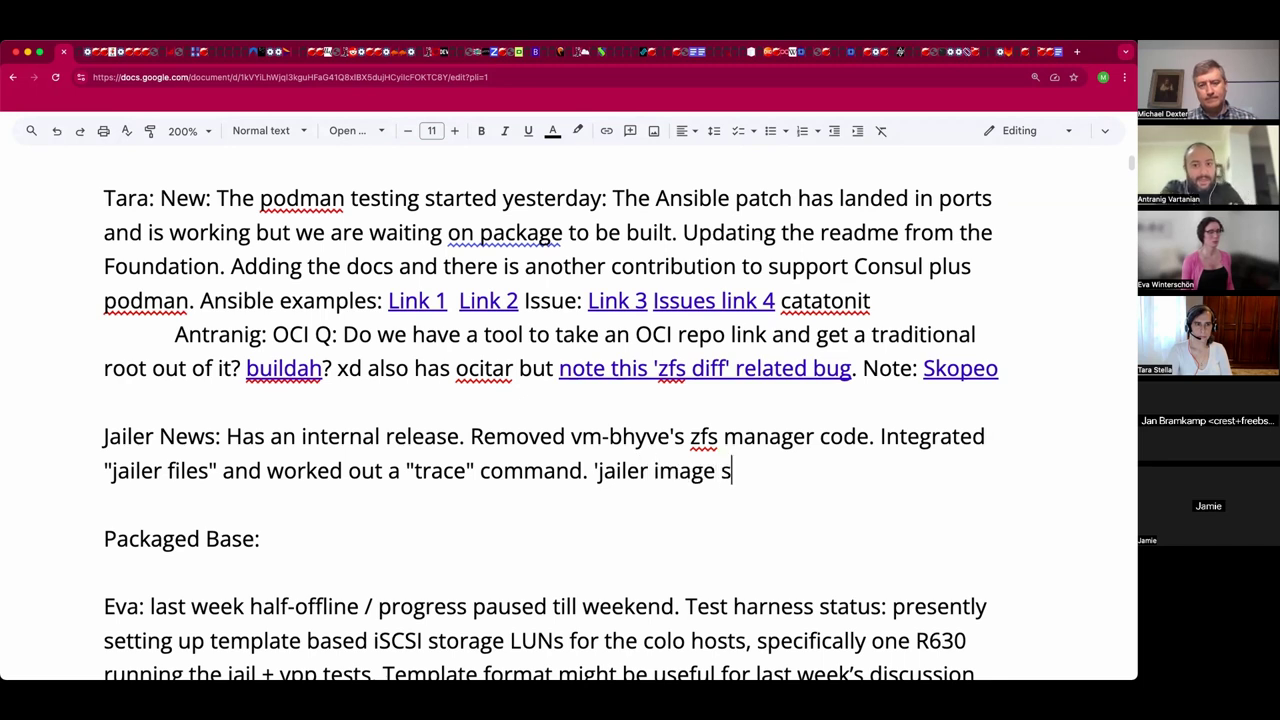
{"action": "type", "text": "hell' an"}
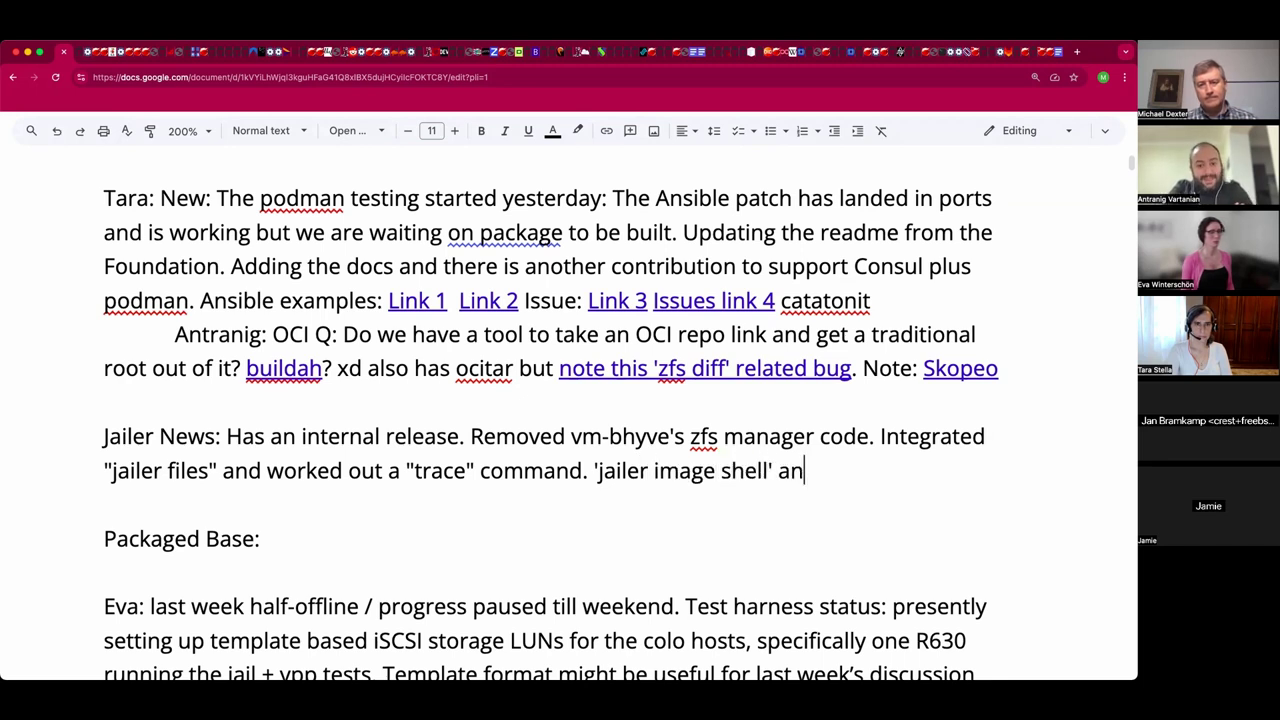
{"action": "type", "text": " idea fr"}
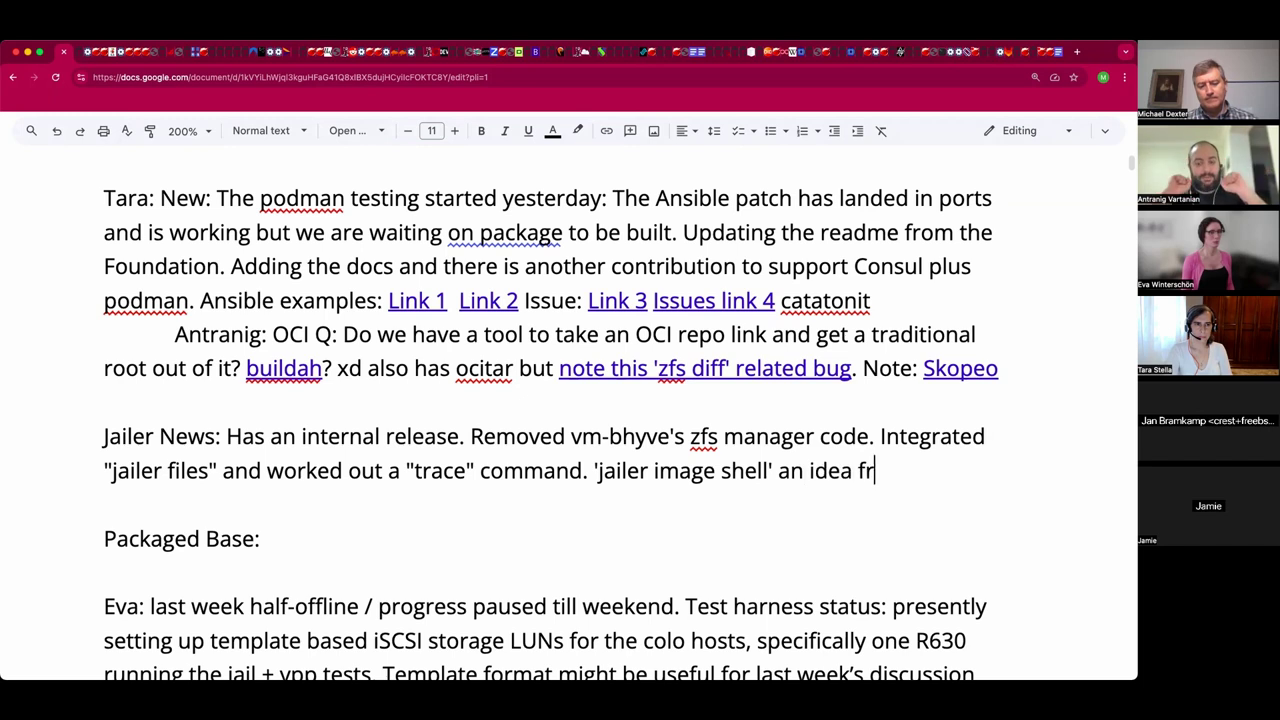
{"action": "type", "text": "om Nix "}
{"action": "type", "text": "package system"}
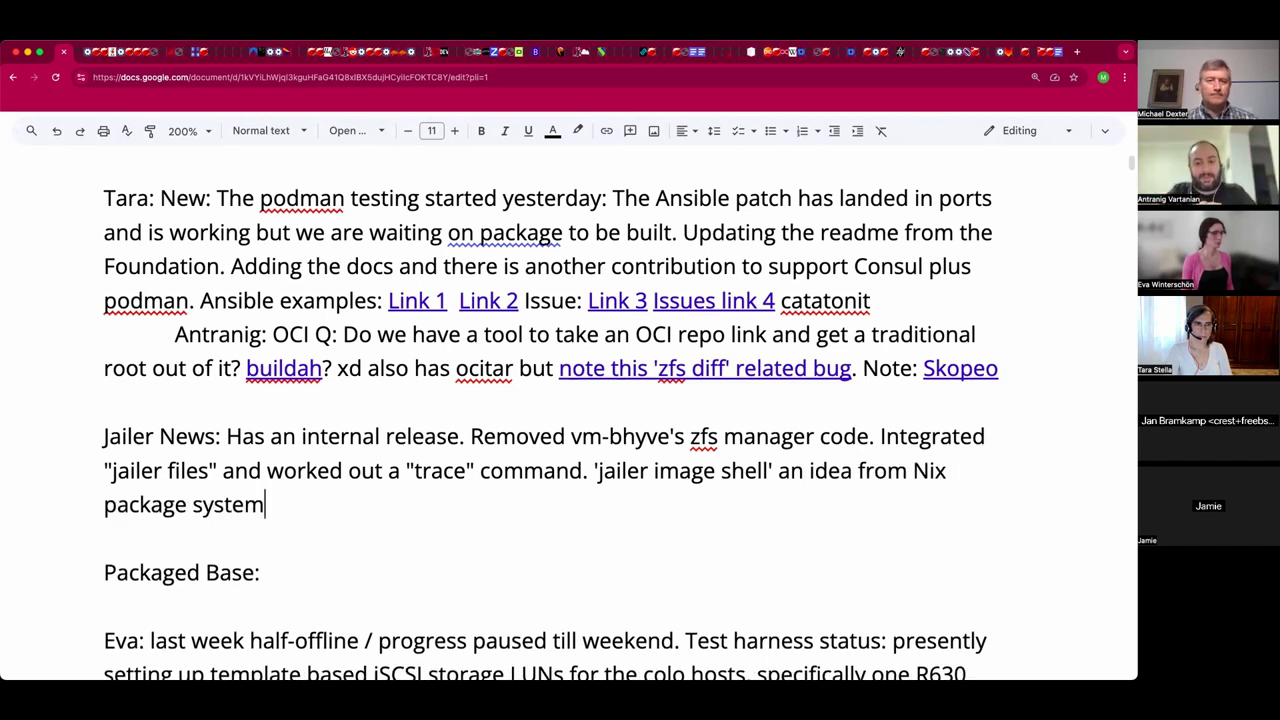
{"action": "type", "text": "\""}
{"action": "key", "text": "BackSpace"}
{"action": "key", "text": "BackSpace"}
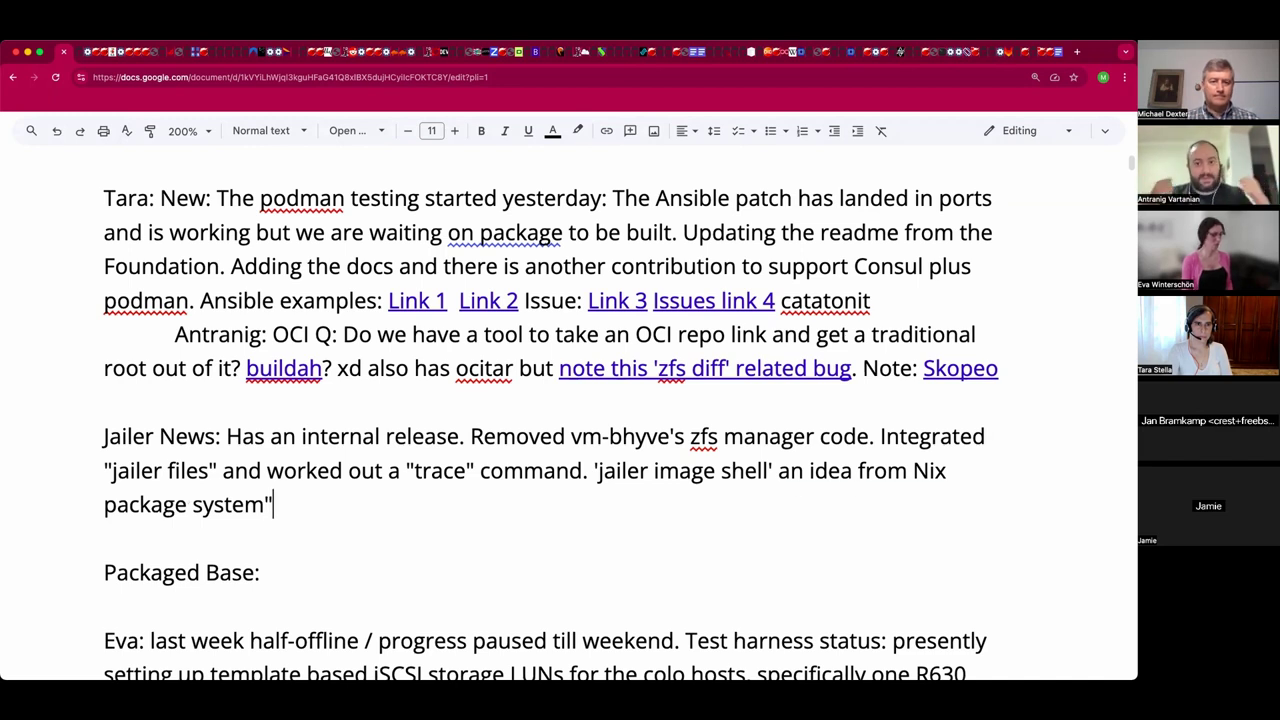
- Complete the 'jailer image shell' note with ": Pops out a shell, exit turns it into an image."
{"action": "type", "text": ": Po"}
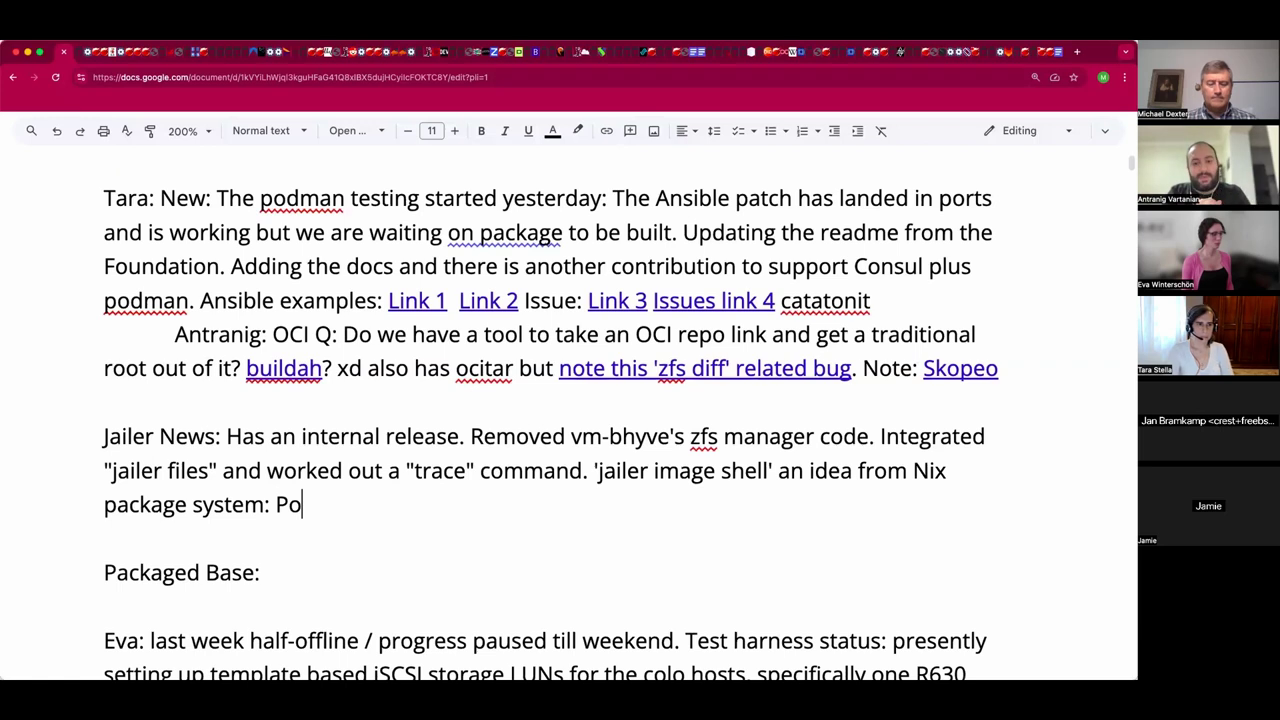
{"action": "type", "text": "ps out a shell"}
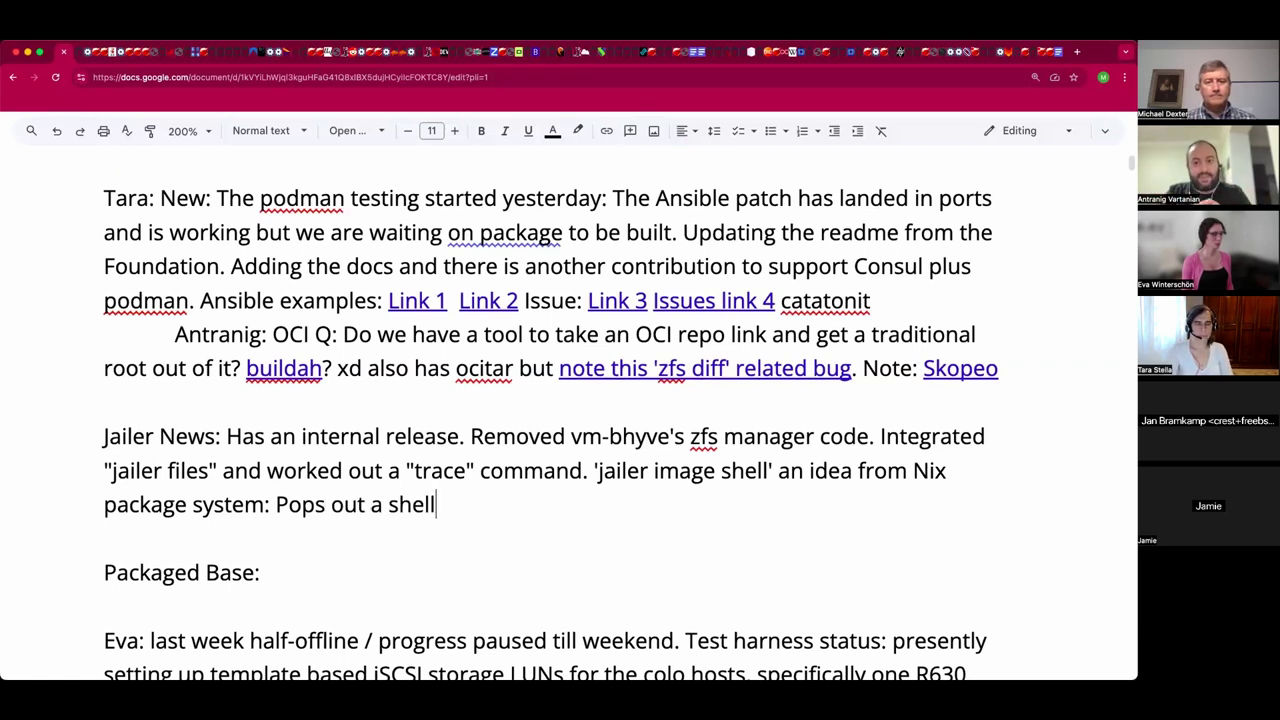
{"action": "type", "text": "exit tu"}
{"action": "key", "text": "BackSpace"}
{"action": "type", "text": "urns it into an"}
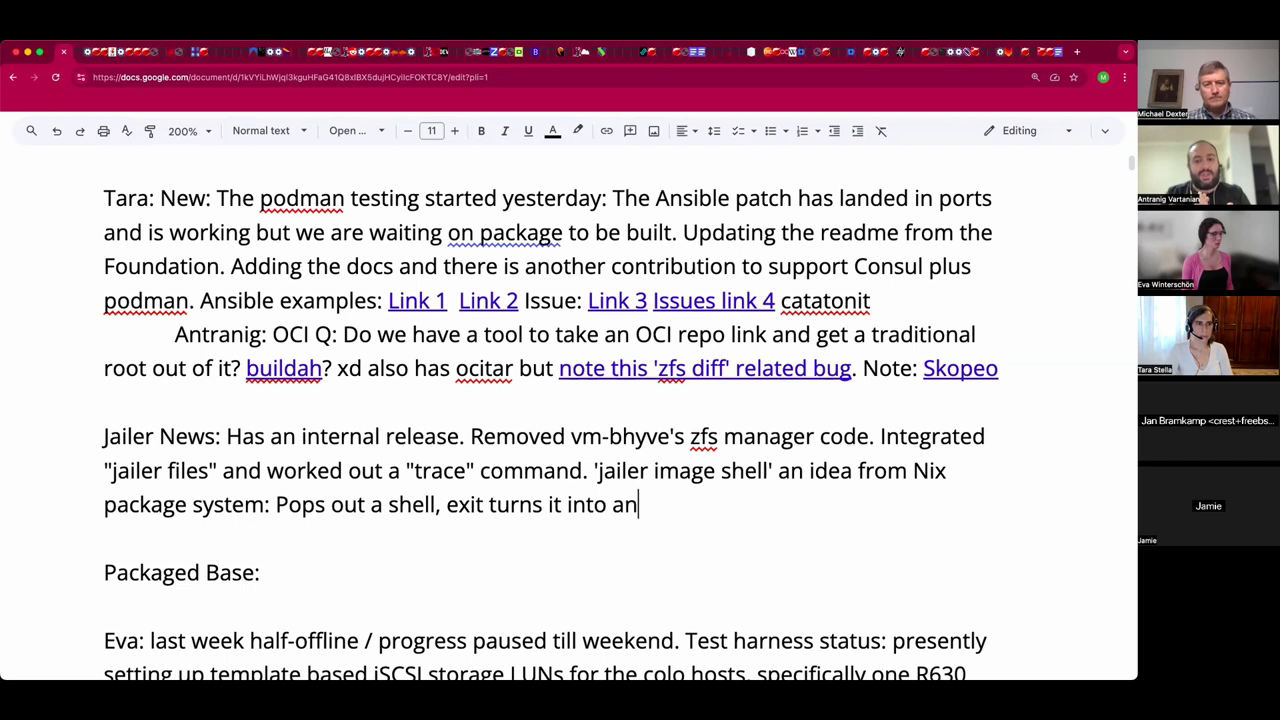
{"action": "type", "text": " image."}
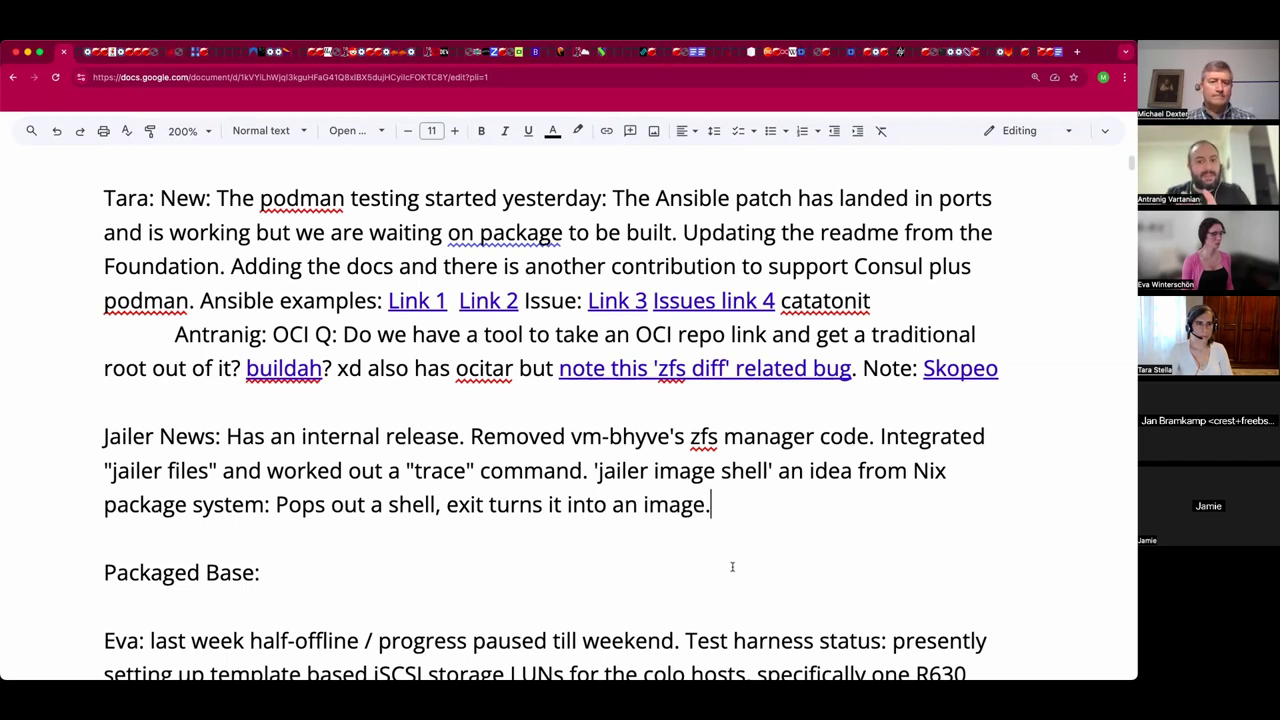
- Move the "Packaged Base:" heading from above the test harness status paragraph to below it
{"action": "key", "text": "Down"}
{"action": "key", "text": "Down"}
{"action": "key", "text": "shift+Down"}
{"action": "key", "text": "shift+Down"}
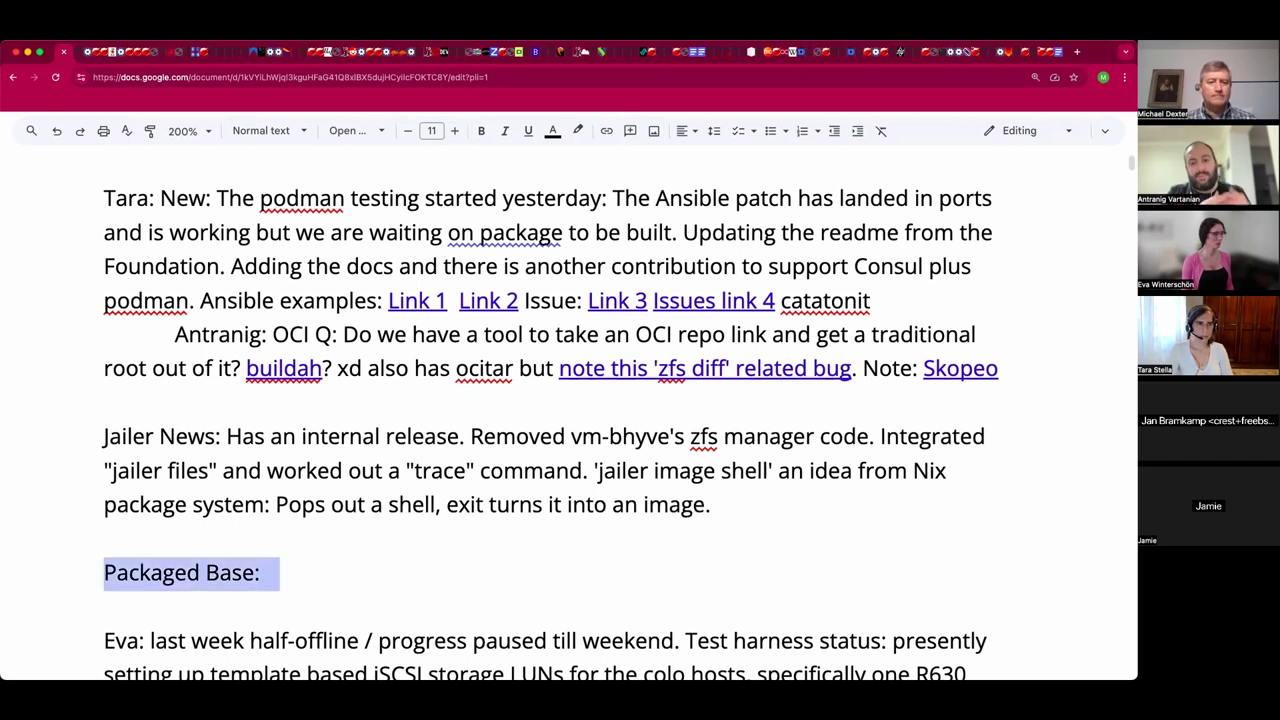
{"action": "key", "text": "BackSpace"}
{"action": "key", "text": "Down"}
{"action": "key", "text": "Down"}
{"action": "key", "text": "Down"}
{"action": "key", "text": "Down"}
{"action": "key", "text": "Down"}
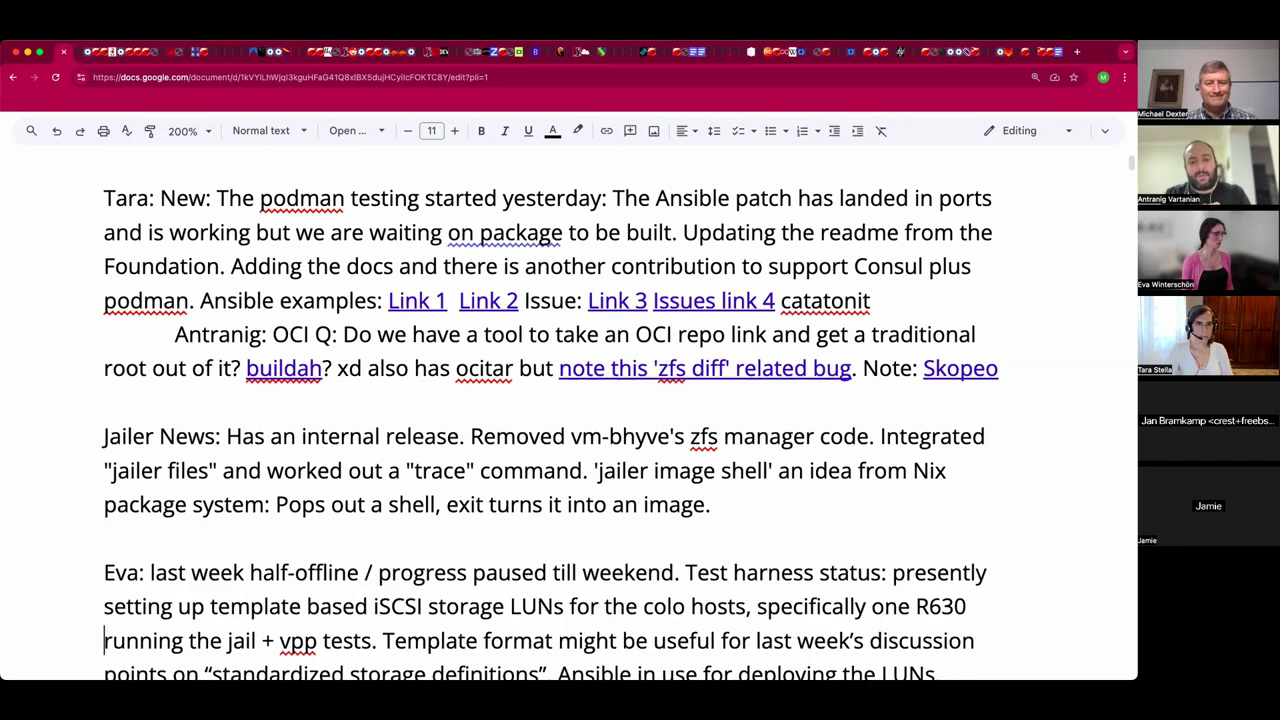
{"action": "scroll", "coordinate": [560, 400], "scroll_direction": "down", "scroll_amount": 1}
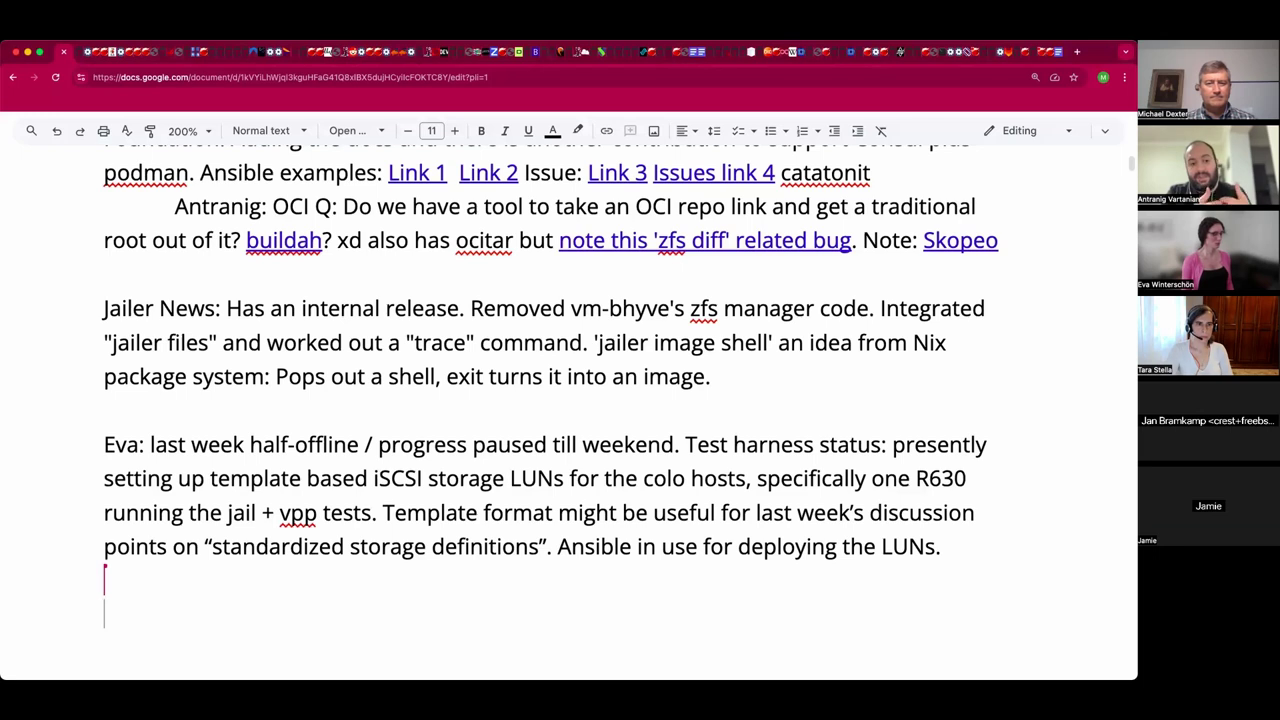
{"action": "key", "text": "ctrl+z"}
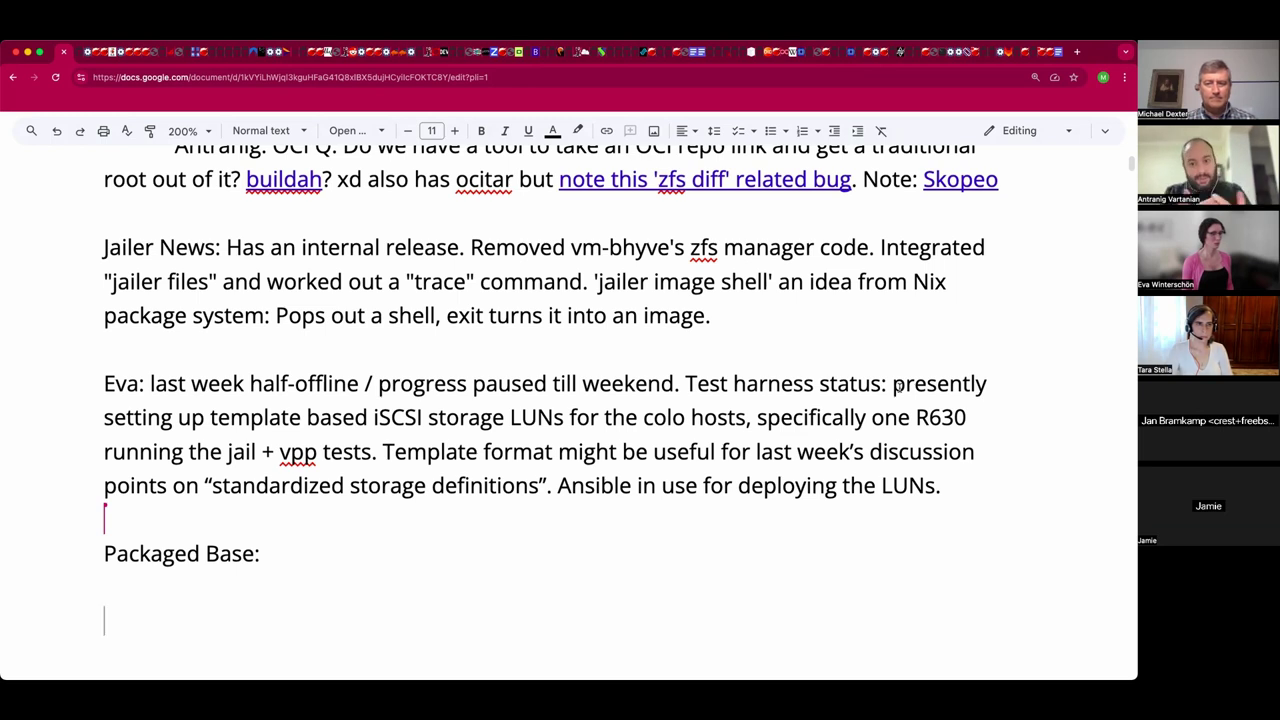
- Capitalize "Presently" after "Test harness status:"
{"action": "left_click", "coordinate": [902, 381]}
{"action": "key", "text": "BackSpace"}
{"action": "type", "text": "P"}
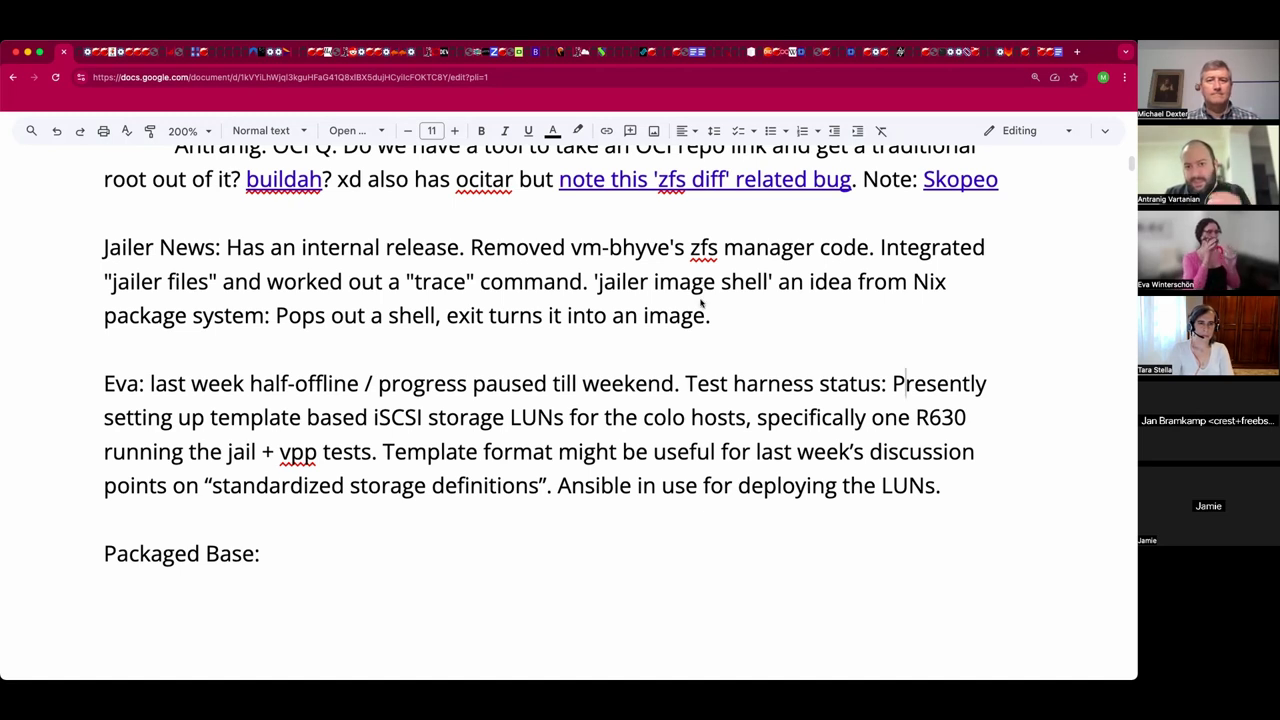
{"action": "scroll", "coordinate": [702, 303], "scroll_direction": "down", "scroll_amount": 1}
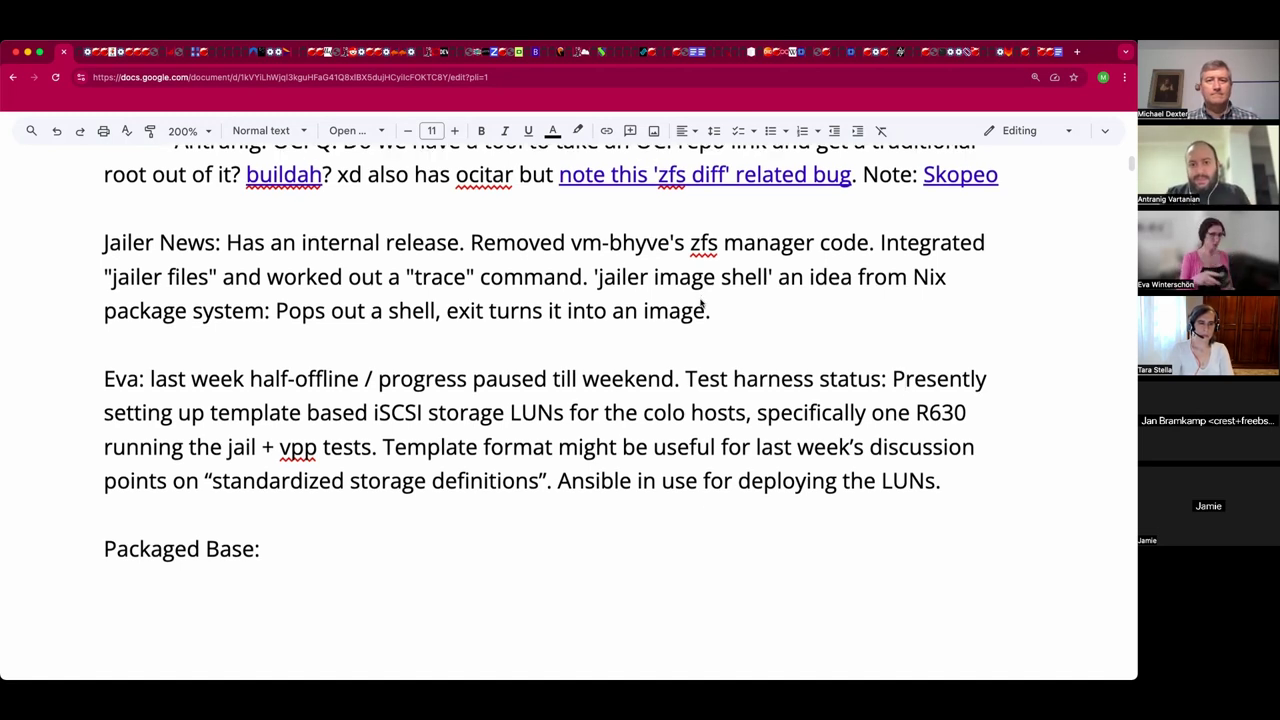
{"action": "scroll", "coordinate": [702, 305], "scroll_direction": "down", "scroll_amount": 1}
{"action": "scroll", "coordinate": [702, 307], "scroll_direction": "down", "scroll_amount": 1}
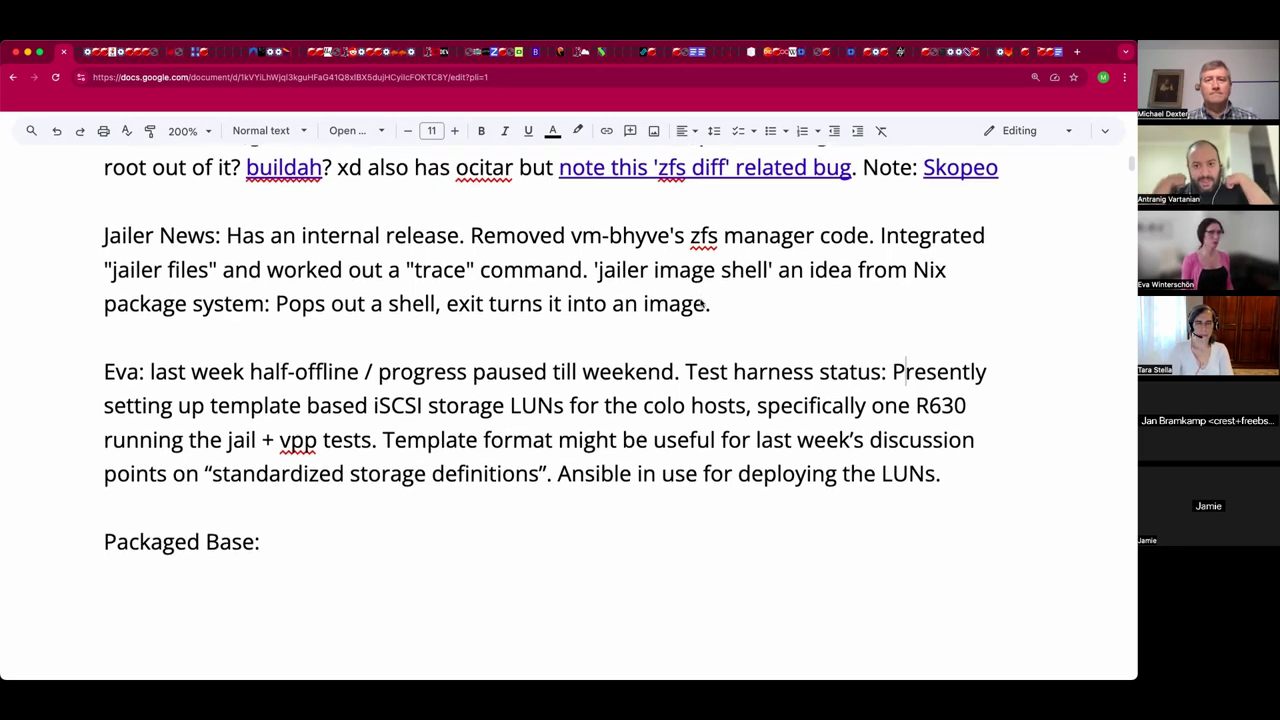
{"action": "scroll", "coordinate": [704, 303], "scroll_direction": "down", "scroll_amount": 1}
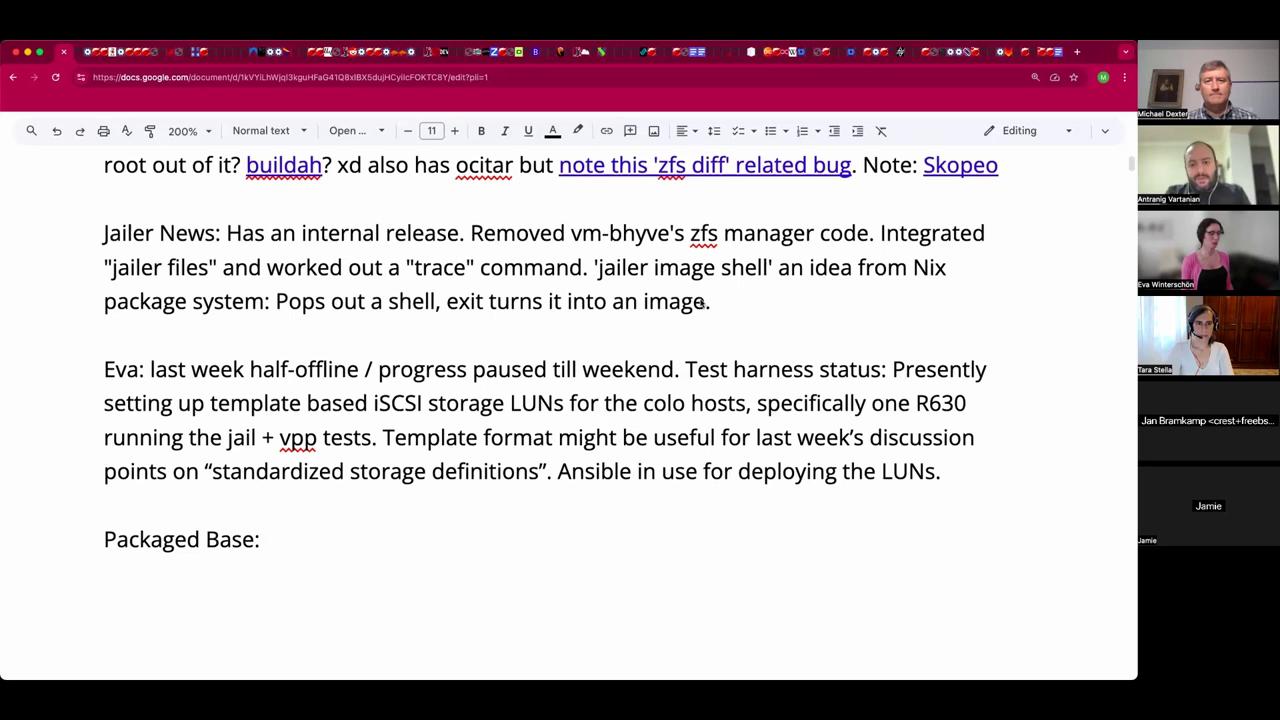
{"action": "scroll", "coordinate": [702, 304], "scroll_direction": "down", "scroll_amount": 1}
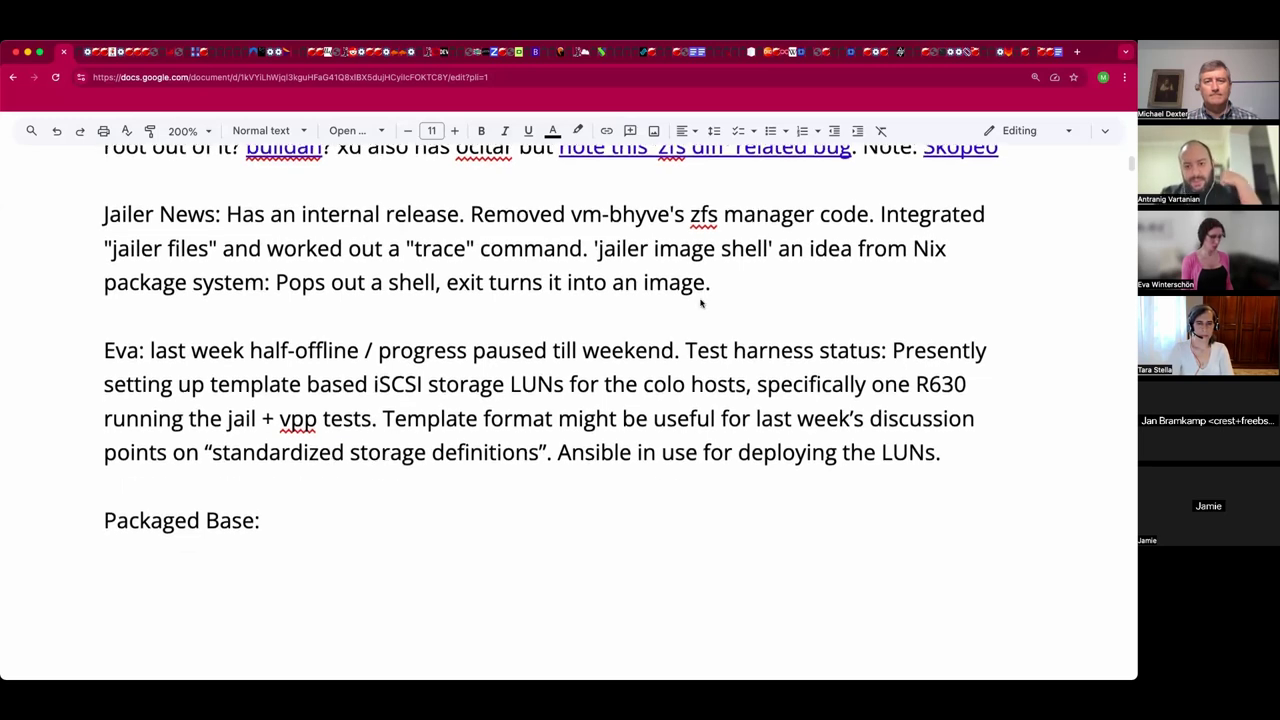
{"action": "scroll", "coordinate": [700, 305], "scroll_direction": "down", "scroll_amount": 1}
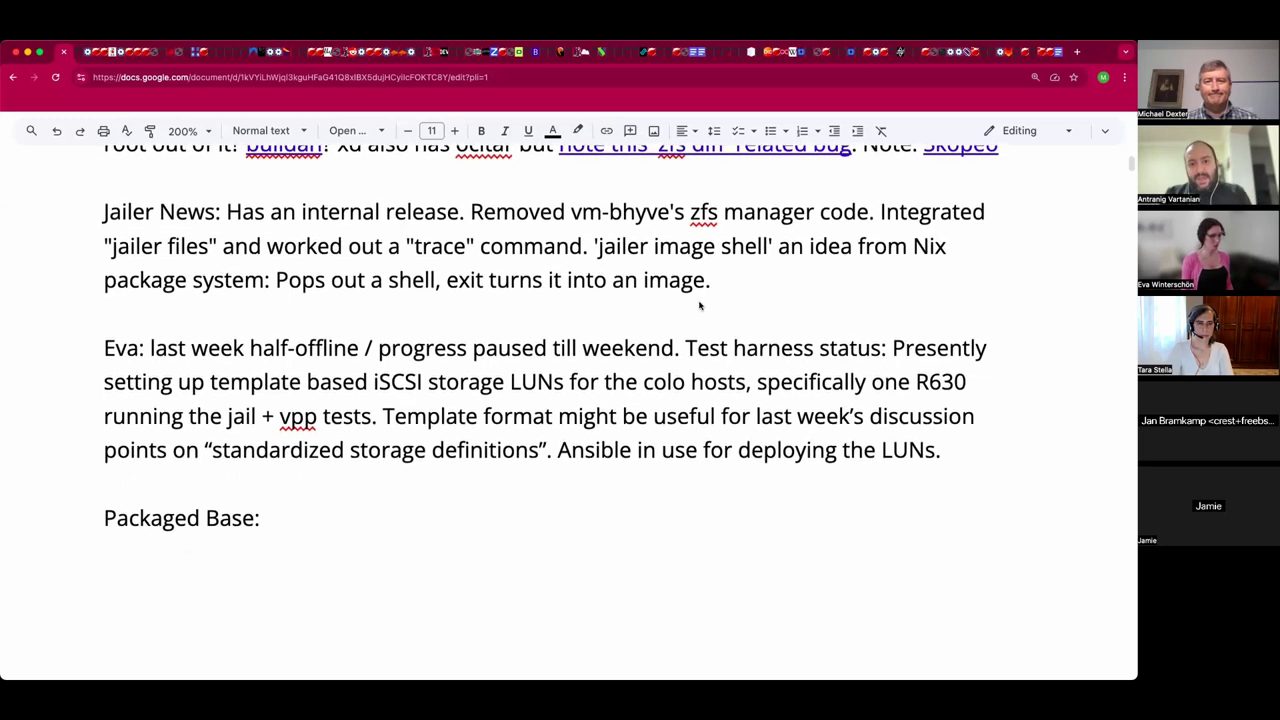
- Continue the Jailer News paragraph after "10Gbps." with "Optimal quelength"
{"action": "scroll", "coordinate": [700, 306], "scroll_direction": "down", "scroll_amount": 1}
{"action": "scroll", "coordinate": [705, 300], "scroll_direction": "up", "scroll_amount": 1}
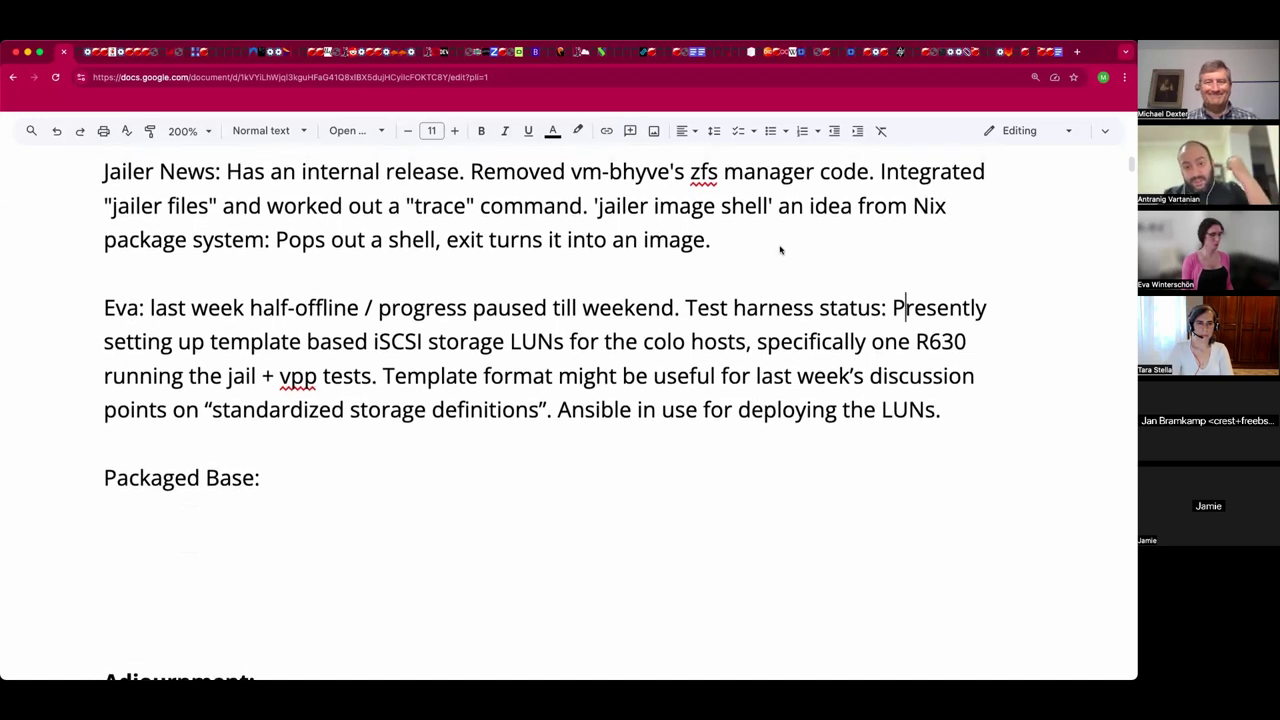
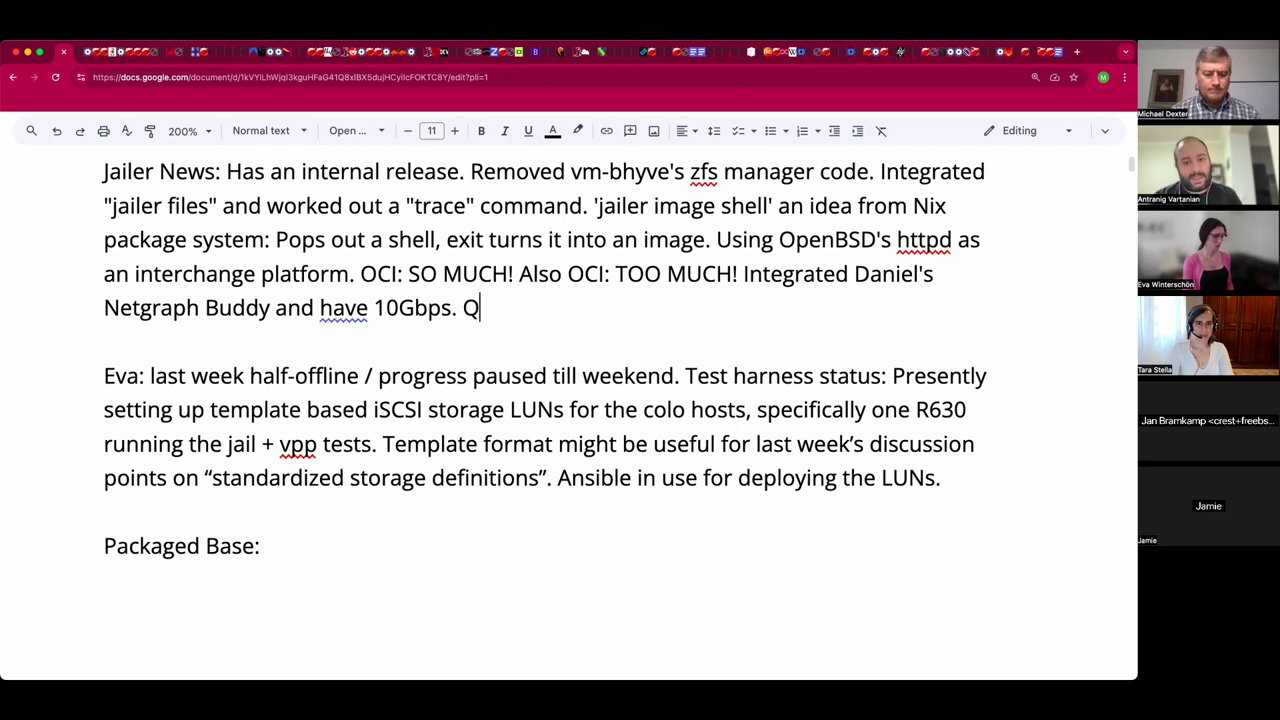
{"action": "key", "text": "BackSpace"}
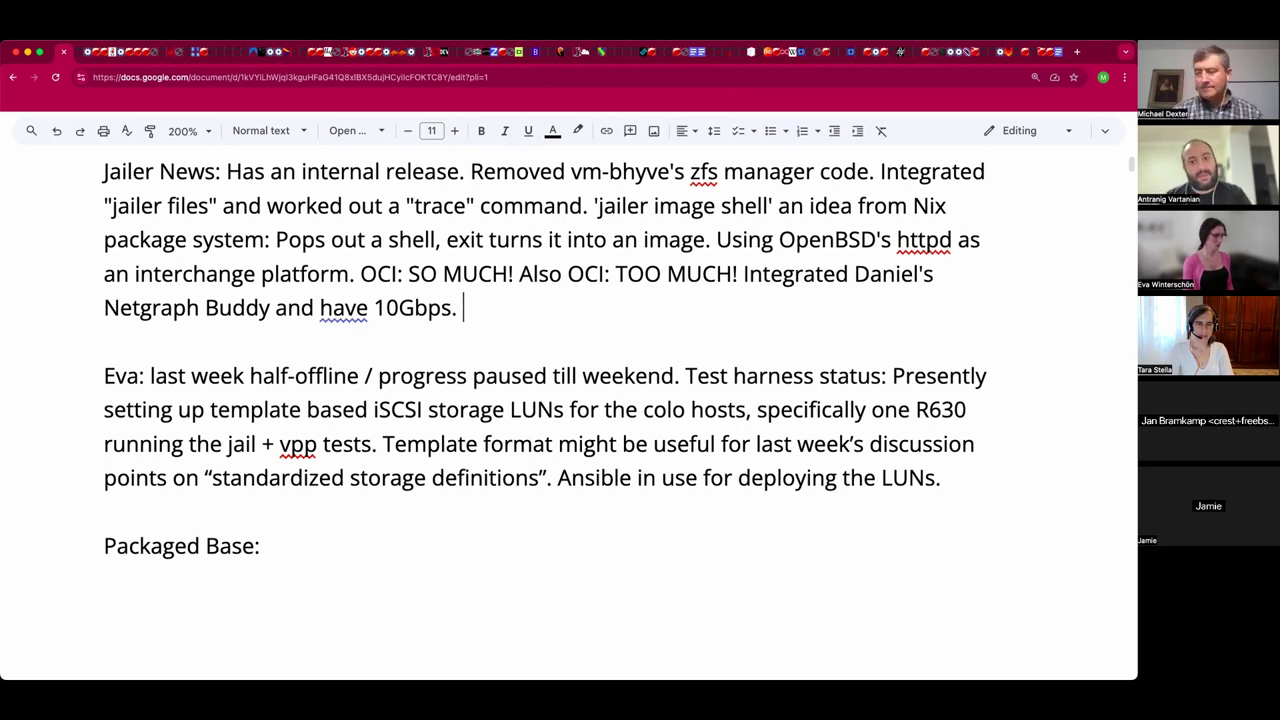
{"action": "type", "text": "Optimal "}
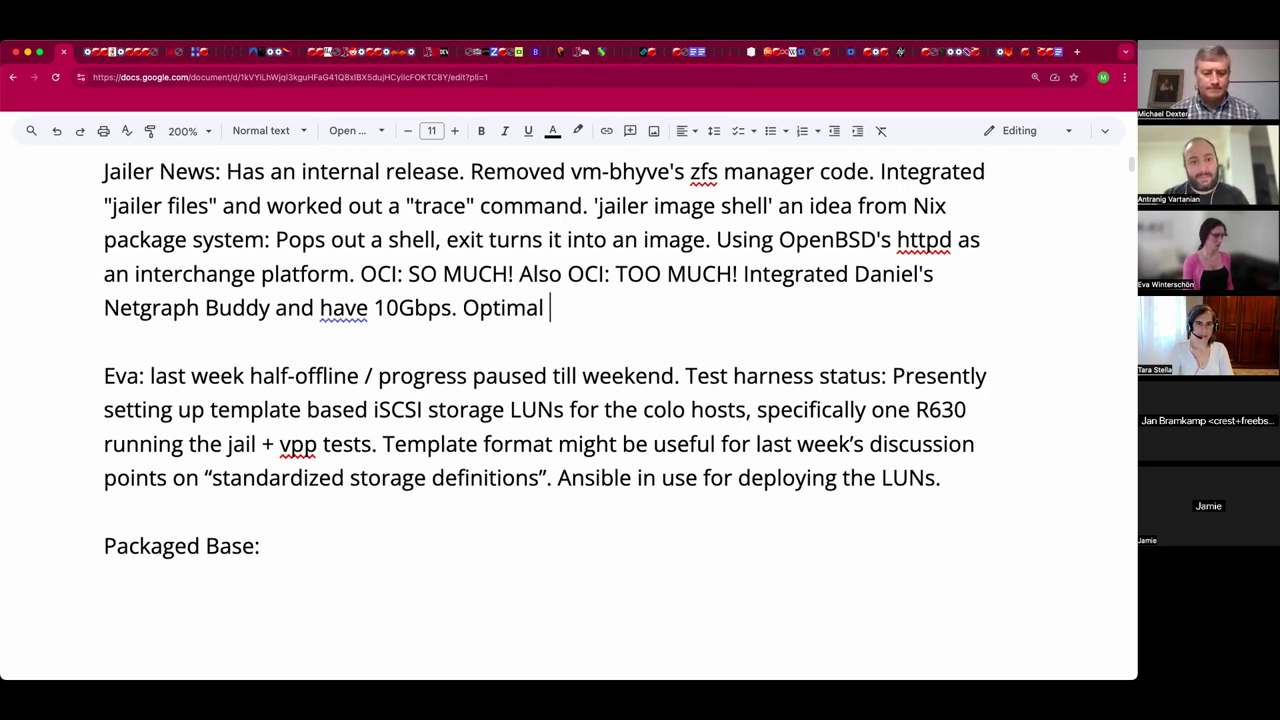
{"action": "type", "text": "qle"}
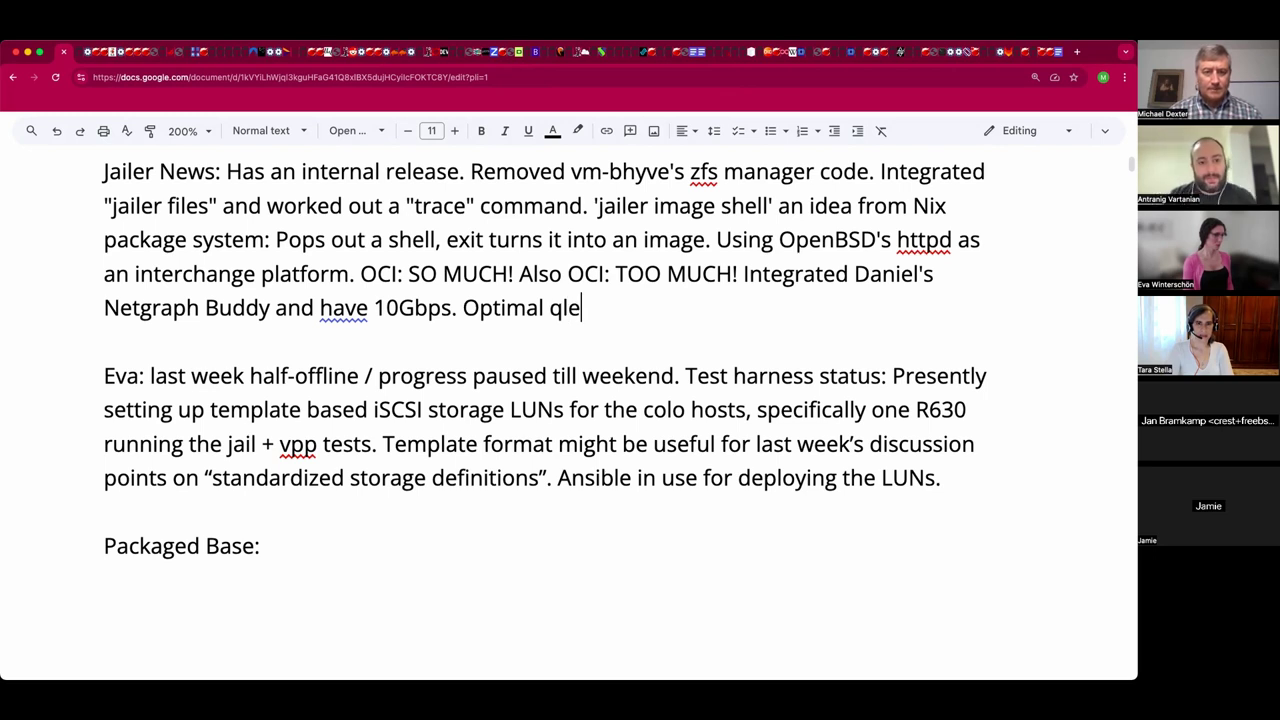
{"action": "key", "text": "BackSpace"}
{"action": "key", "text": "BackSpace"}
{"action": "type", "text": "uelength"}
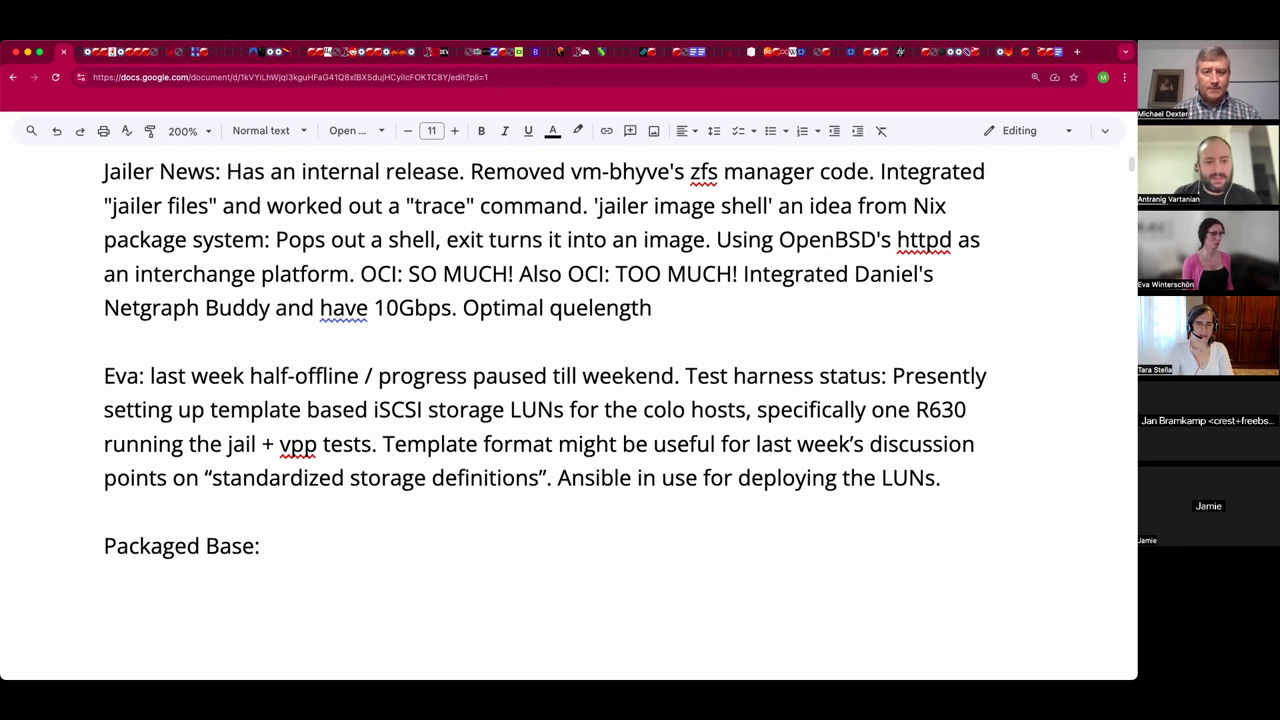
- Change "quelength" to "quemaxlength" and complete the sentence with ": 125?"
{"action": "key", "text": "Left"}
{"action": "key", "text": "Left"}
{"action": "key", "text": "Left"}
{"action": "key", "text": "Left"}
{"action": "key", "text": "Left"}
{"action": "key", "text": "Left"}
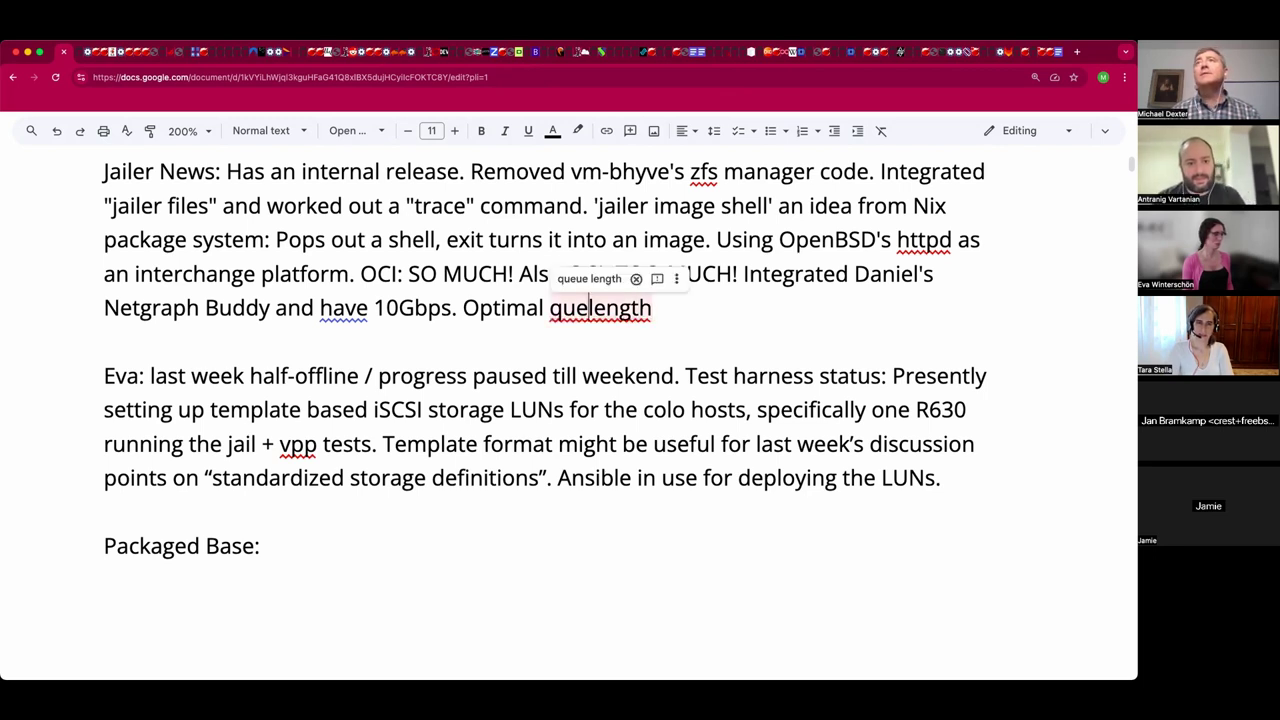
{"action": "type", "text": "max"}
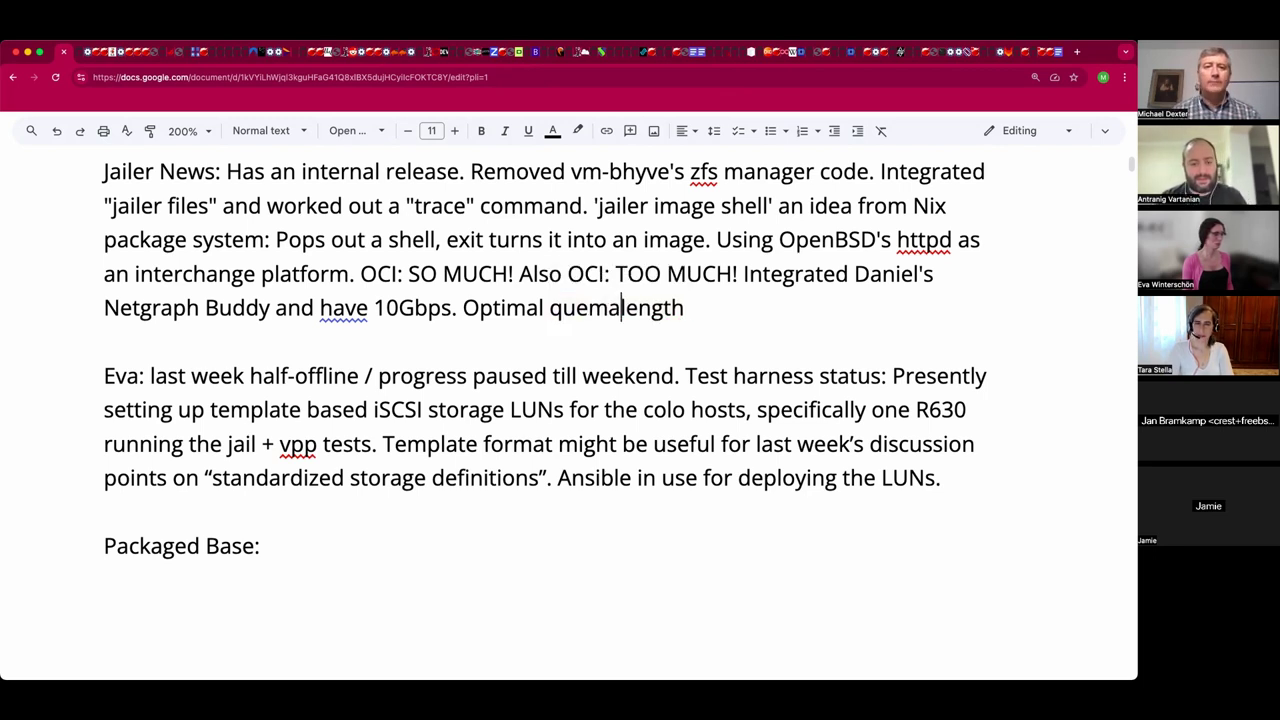
{"action": "key", "text": "End"}
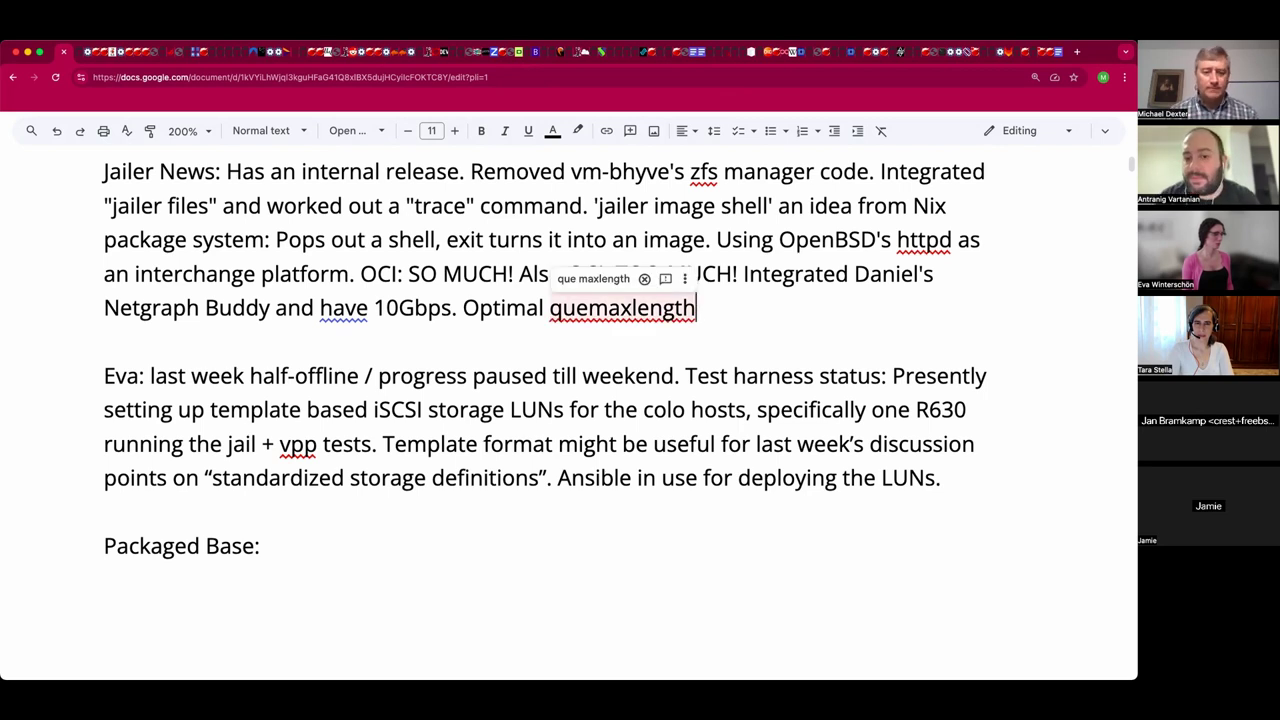
{"action": "type", "text": ": 125?"}
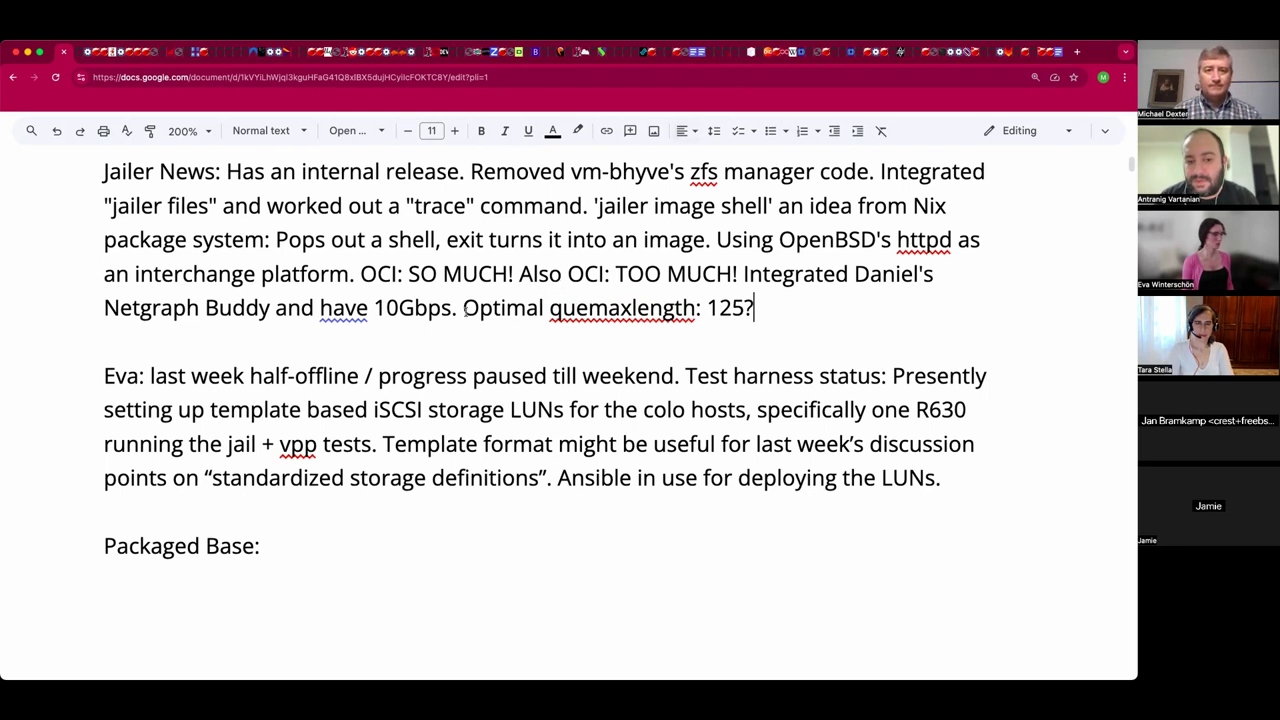
- Insert "TIL:" before "Optimal quemaxlength" and add "networking" after "10Gbps"
{"action": "type", "text": "TIL:"}
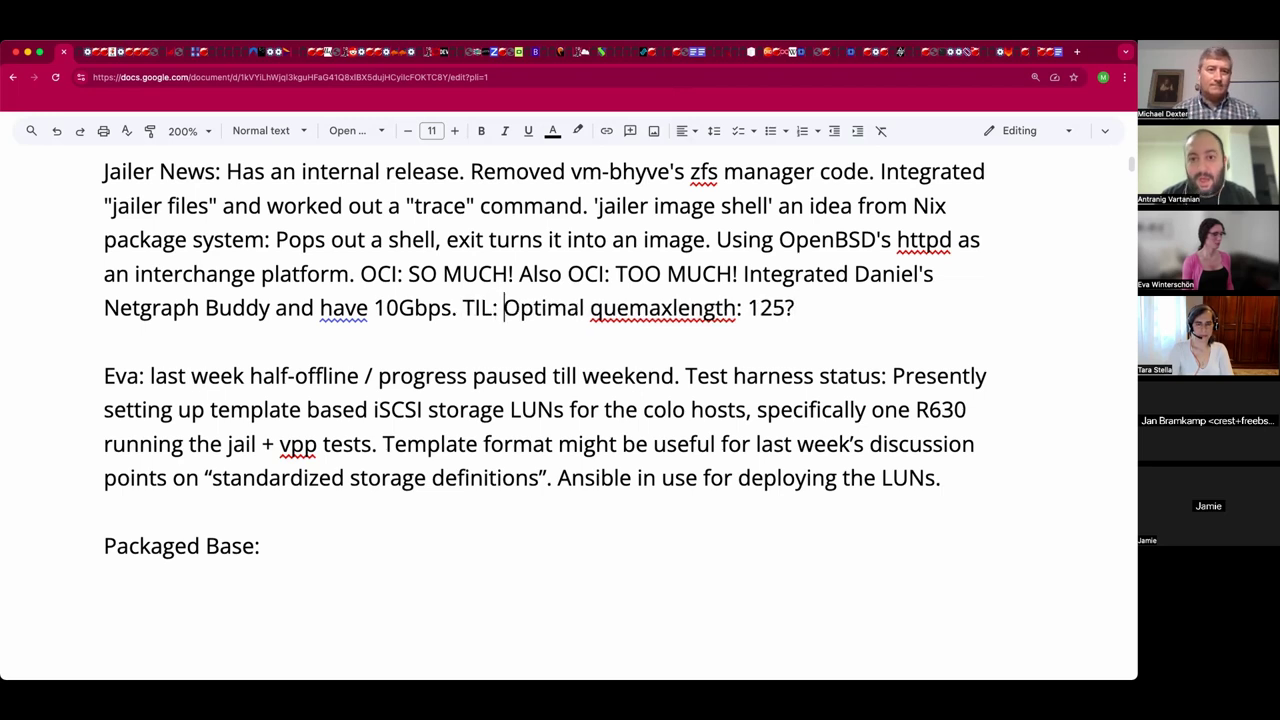
{"action": "left_click", "coordinate": [453, 311]}
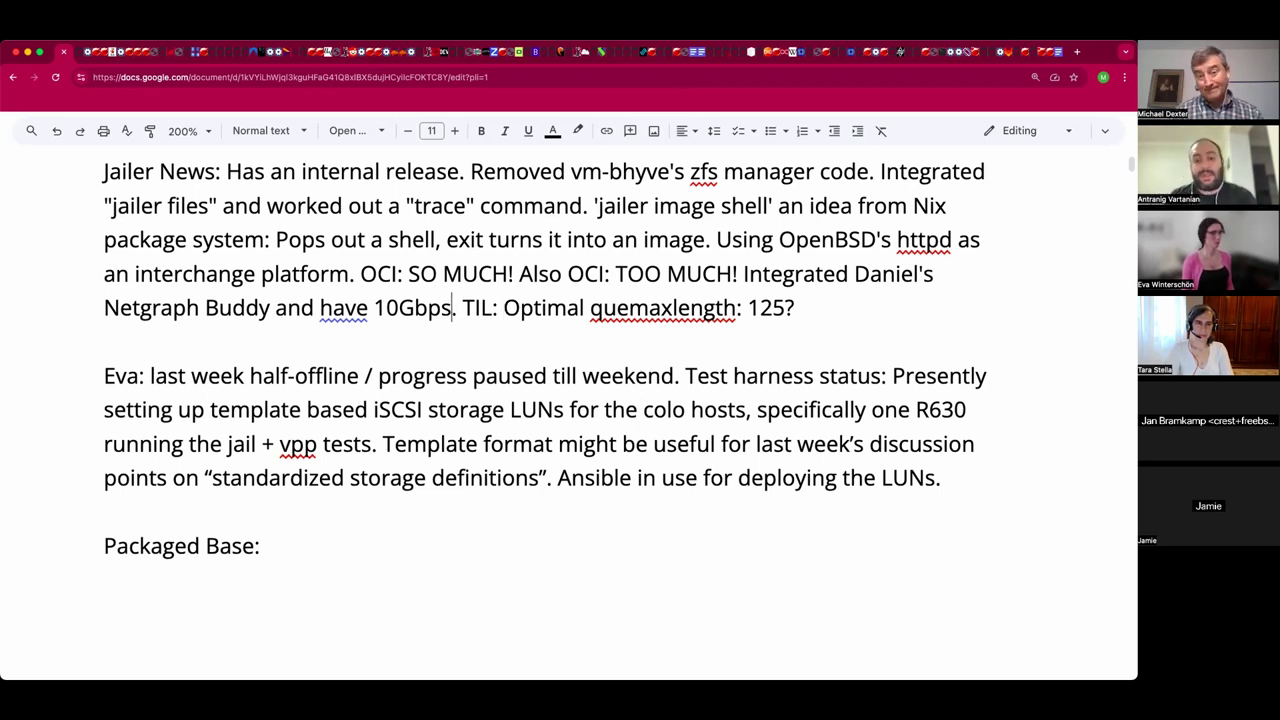
{"action": "type", "text": "networking"}
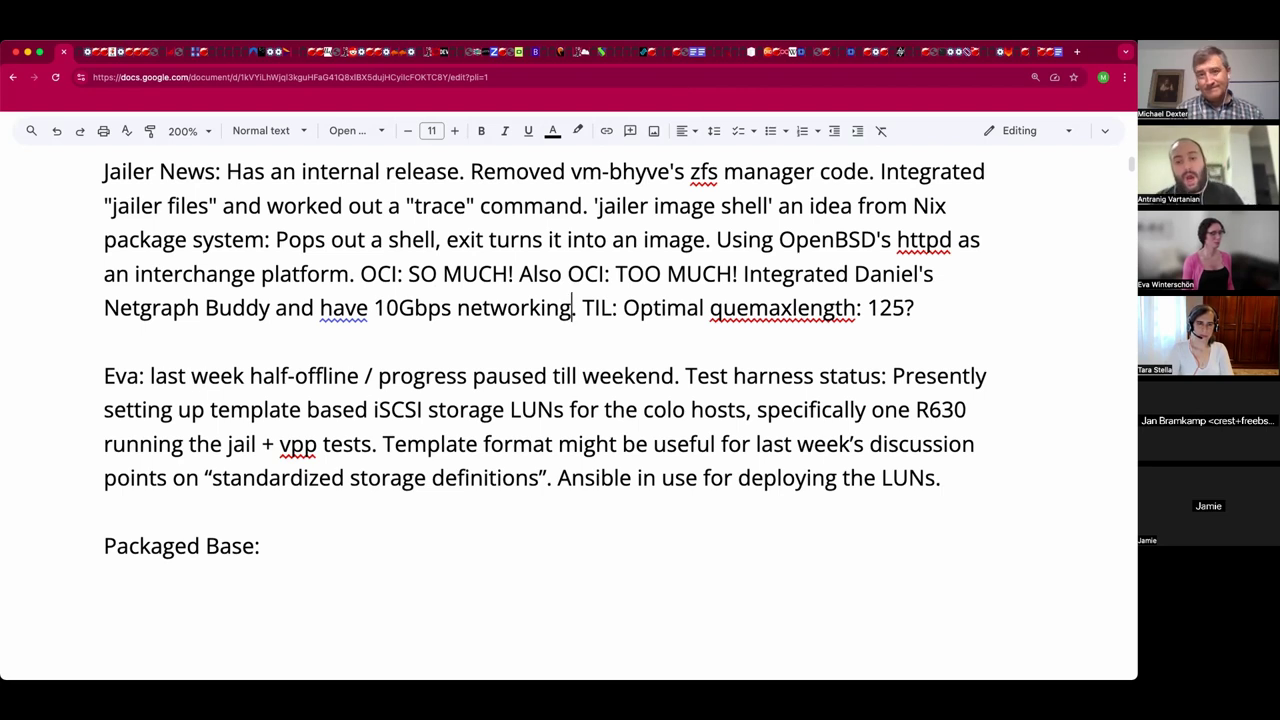
- Add an indented line reading "2096 seems large..." directly below the Jailer News paragraph
{"action": "left_click", "coordinate": [105, 341]}
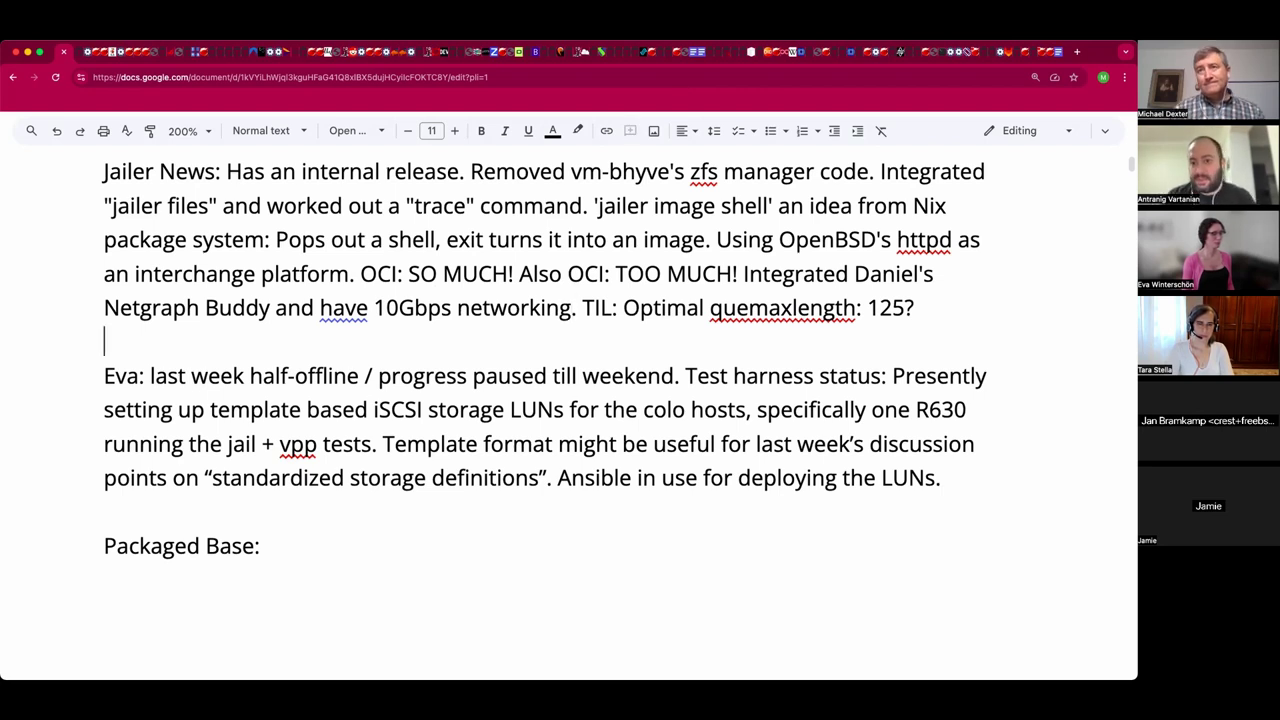
{"action": "key", "text": "Tab"}
{"action": "type", "text": "2096"}
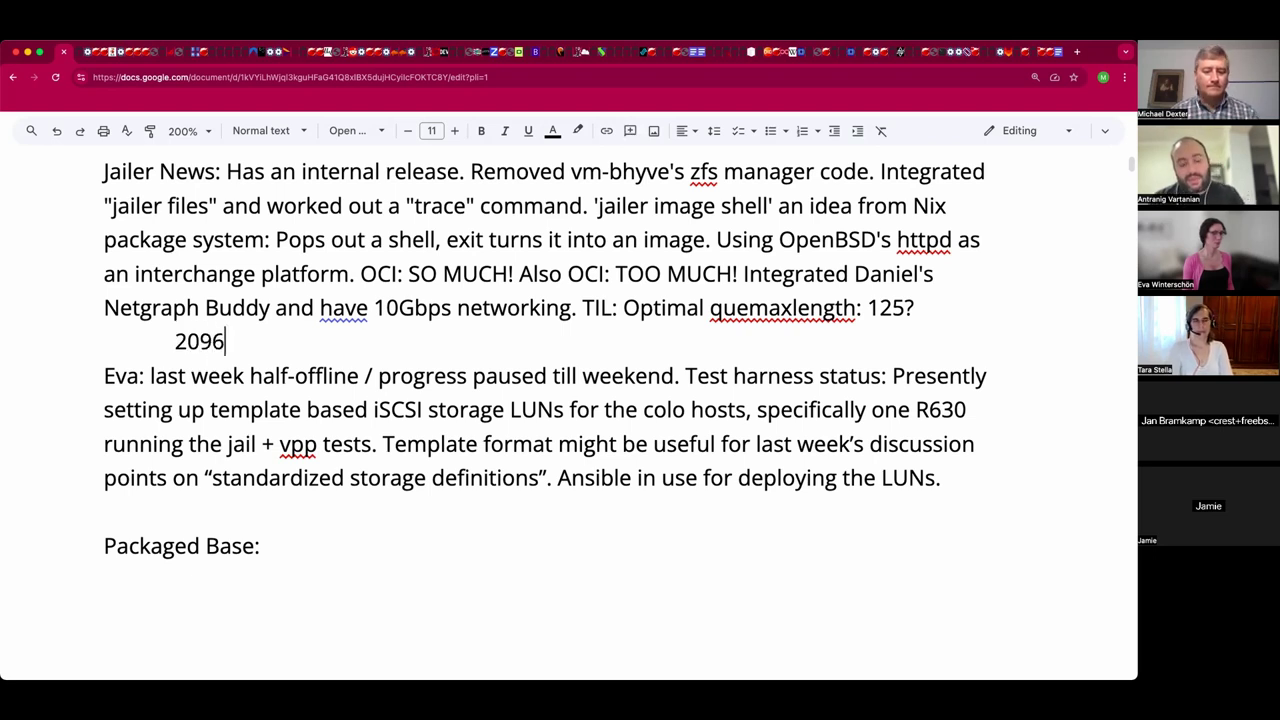
{"action": "type", "text": " seems arge..."}
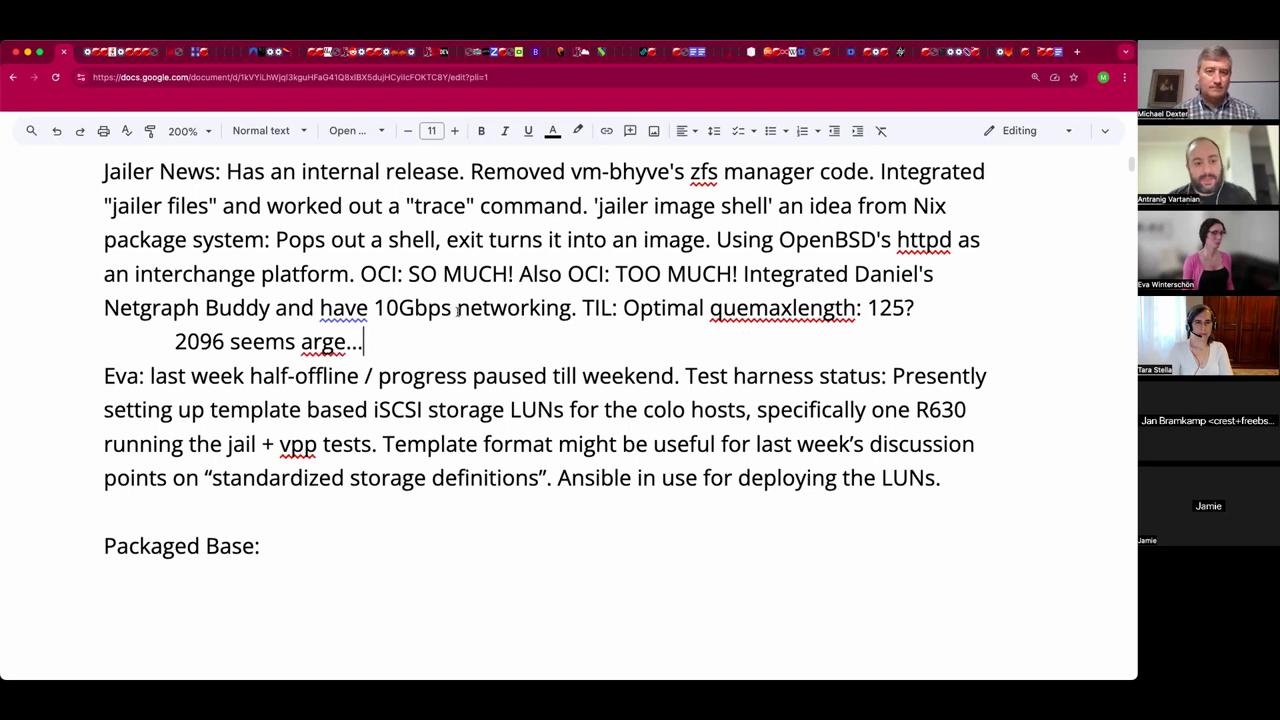
{"action": "left_click", "coordinate": [306, 341]}
{"action": "type", "text": "l"}
- Change the number in the indented line to 4096 and put the participant's first name before it
{"action": "left_click", "coordinate": [188, 341]}
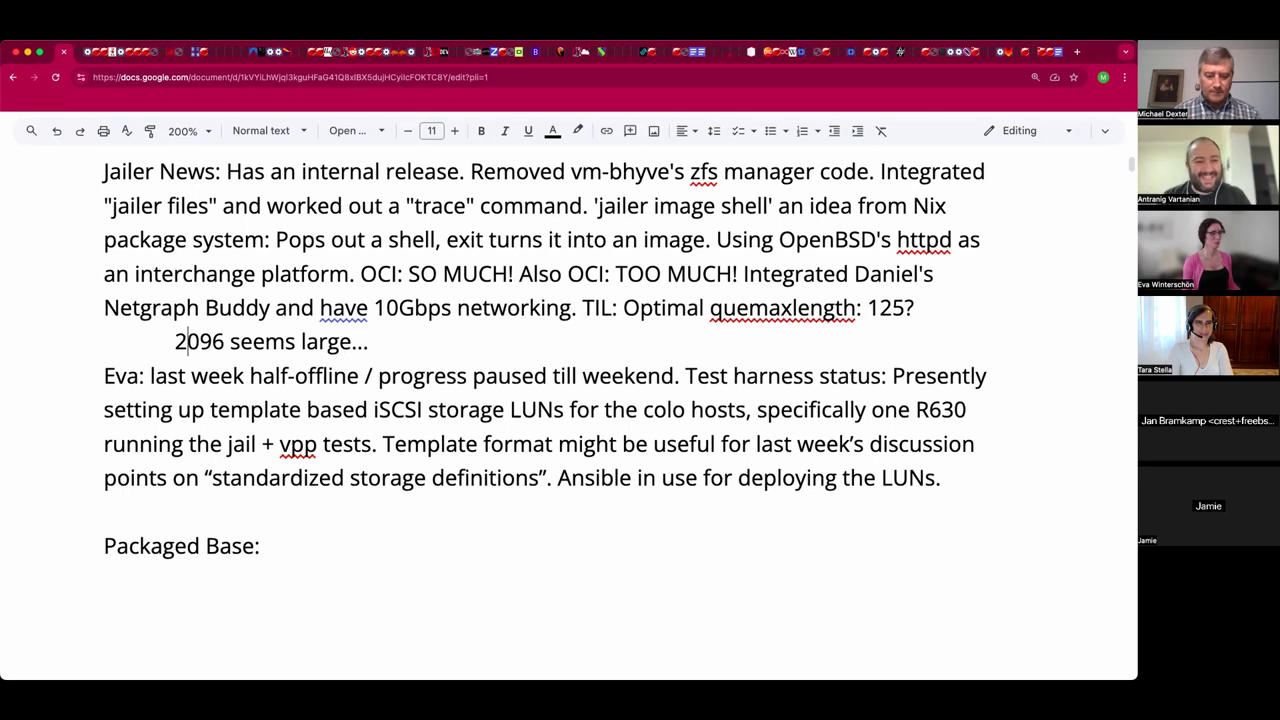
{"action": "key", "text": "BackSpace"}
{"action": "type", "text": "Rod 4"}
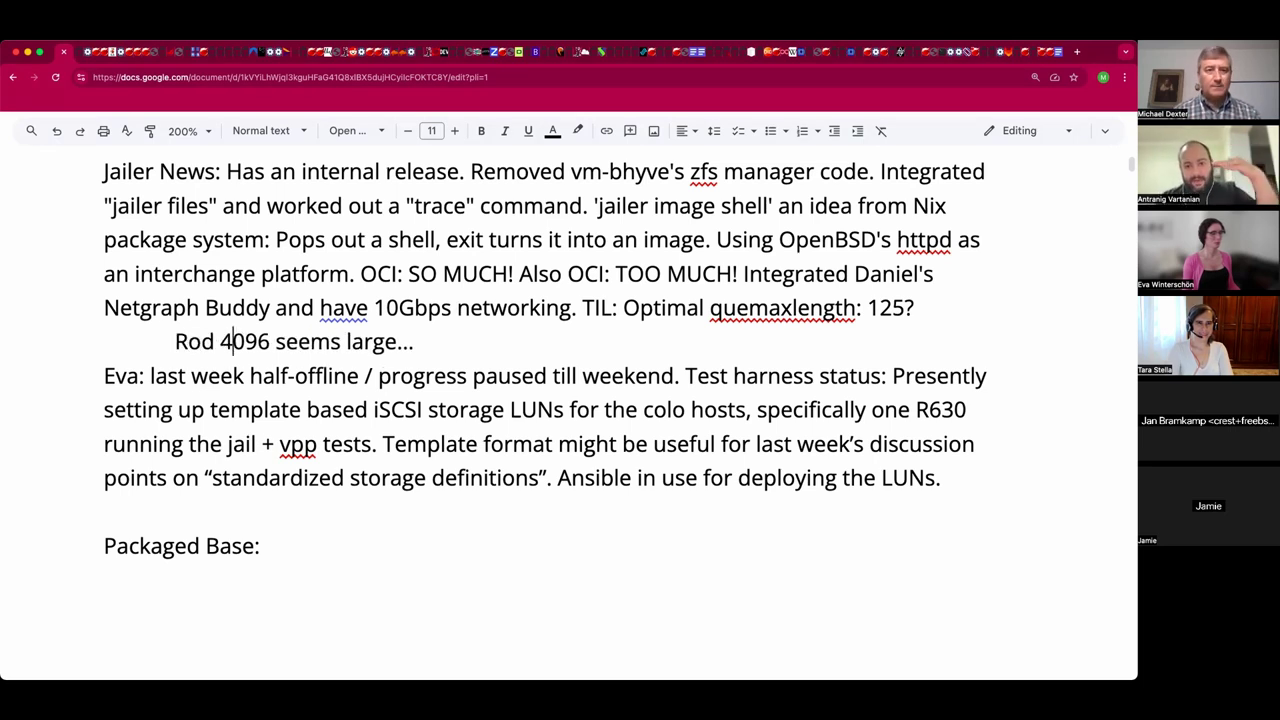
- Continue the indented line with "worked their way down. Reached 128." and add a blank line below it
{"action": "left_click", "coordinate": [414, 341]}
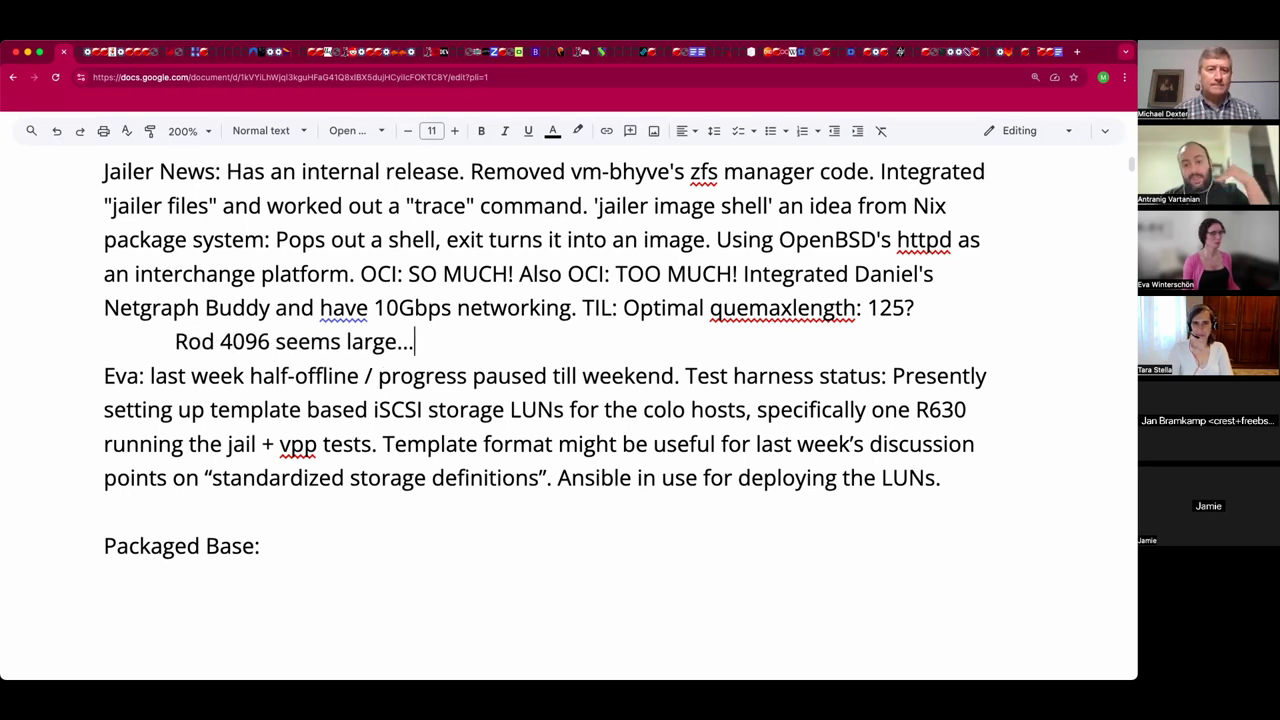
{"action": "type", "text": "wor"}
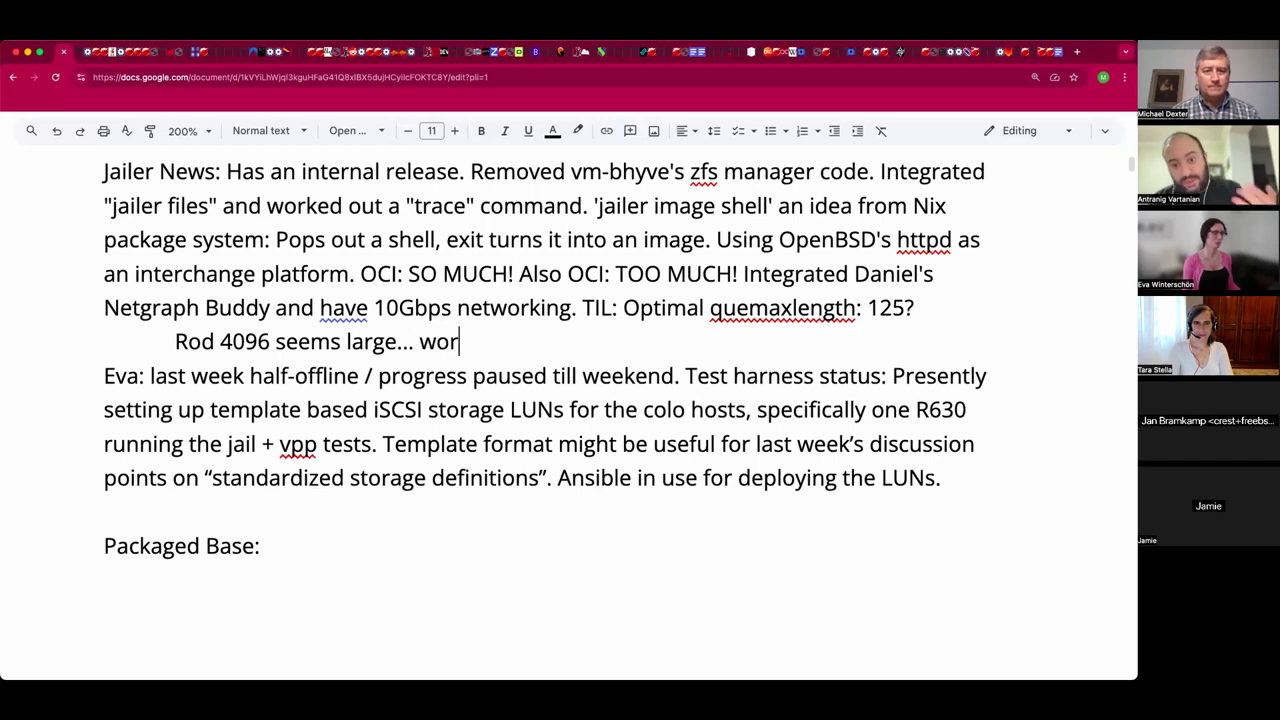
{"action": "type", "text": "ked their way down"}
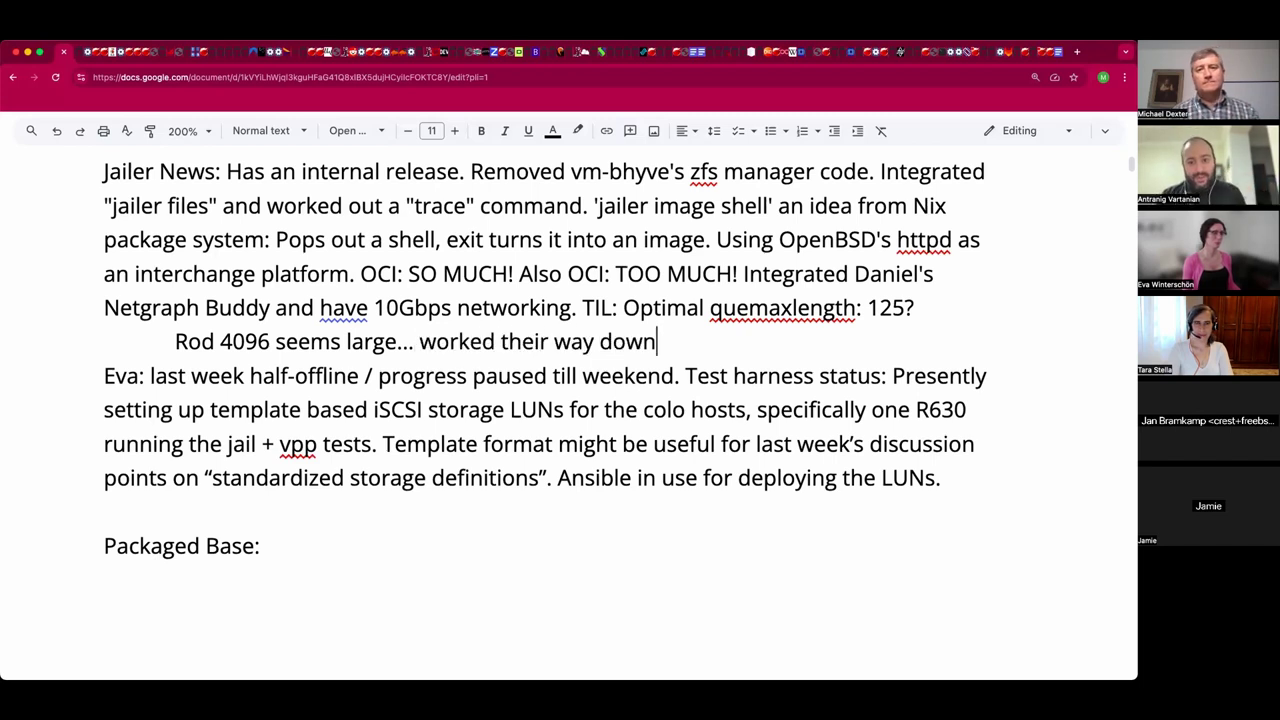
{"action": "type", "text": ". Reached 128"}
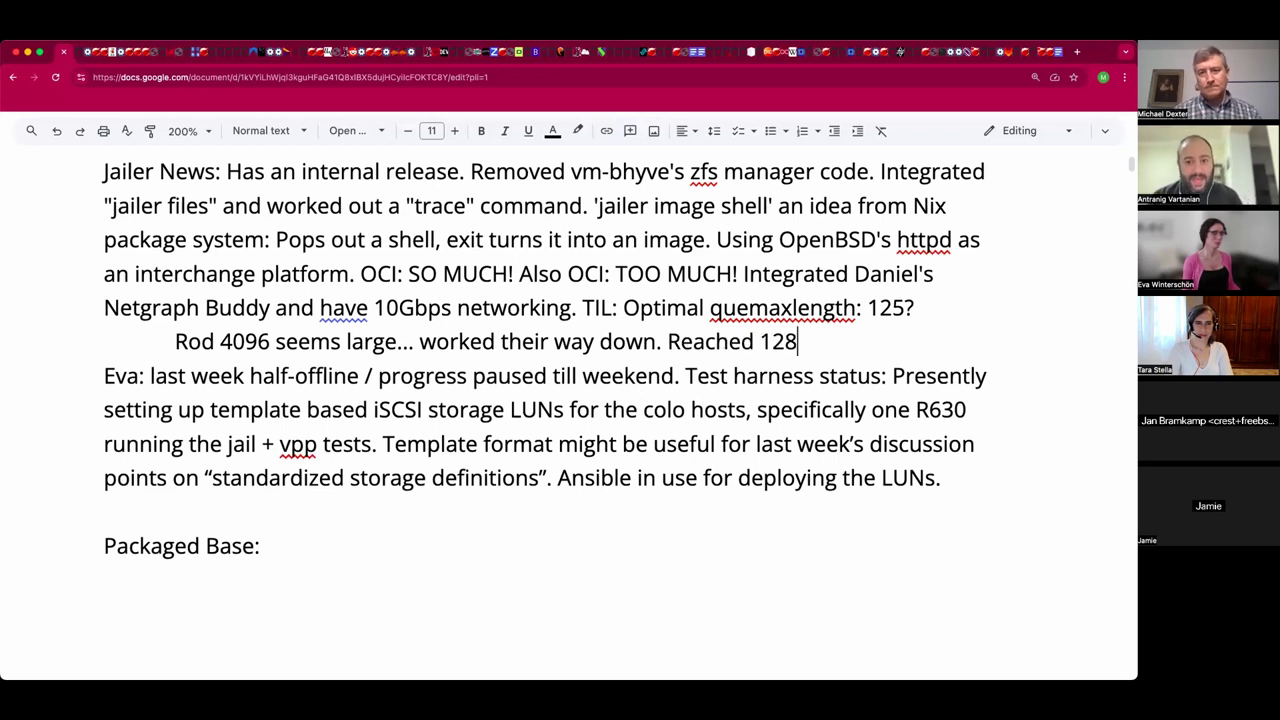
{"action": "type", "text": "."}
{"action": "key", "text": "Return"}
- Append ""Saw this in PFsense". No retries, good speed. Default is 50." after "Reached 128." in the indented note
{"action": "left_click", "coordinate": [805, 341]}
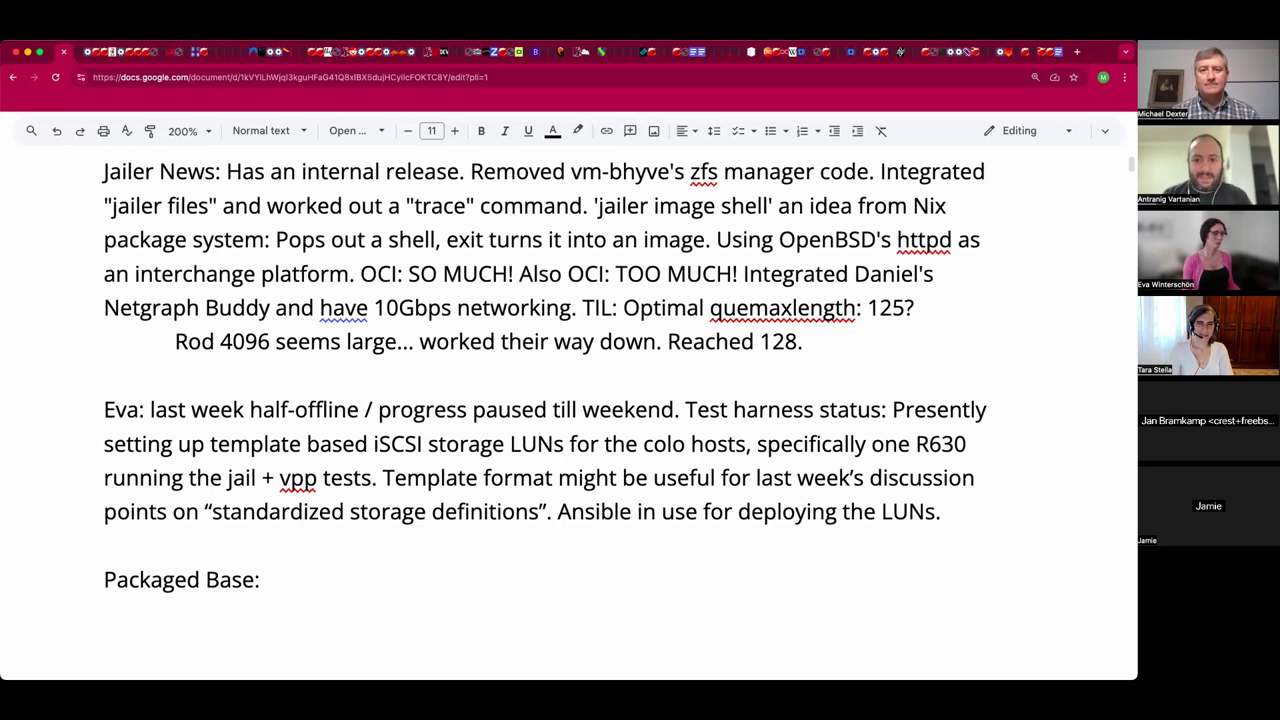
{"action": "type", "text": "\""}
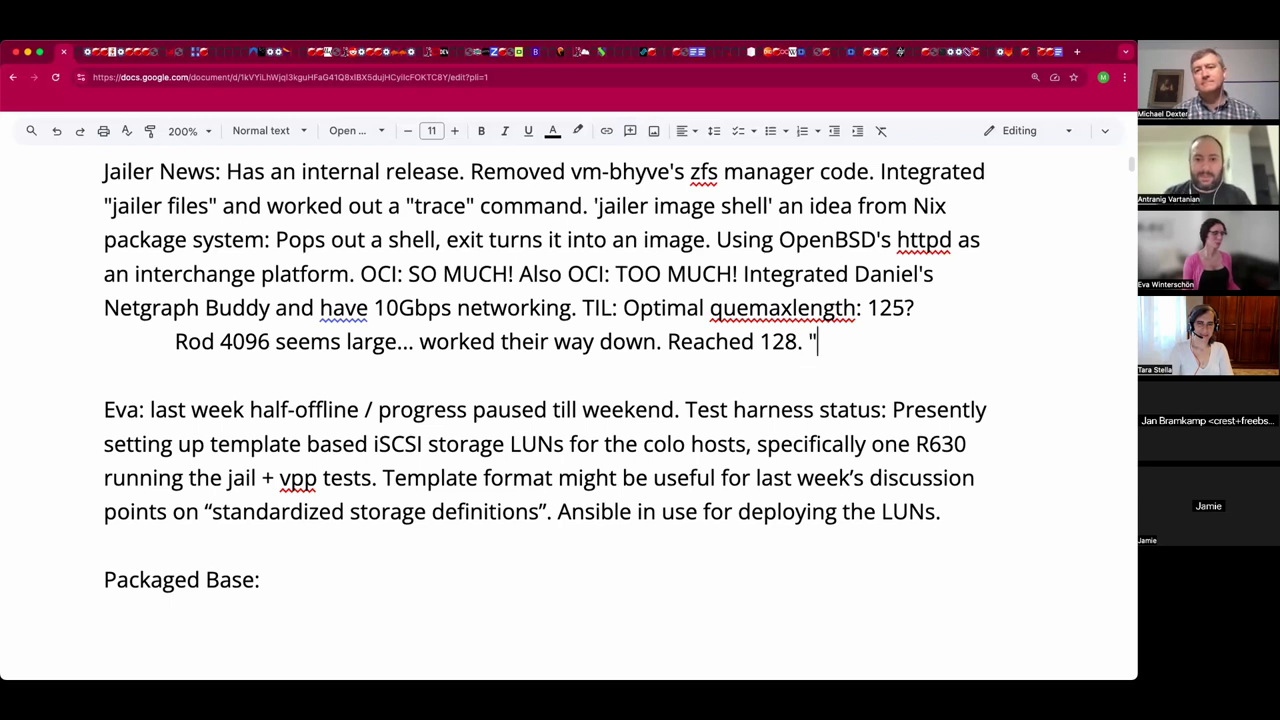
{"action": "type", "text": "Saw this in PFse"}
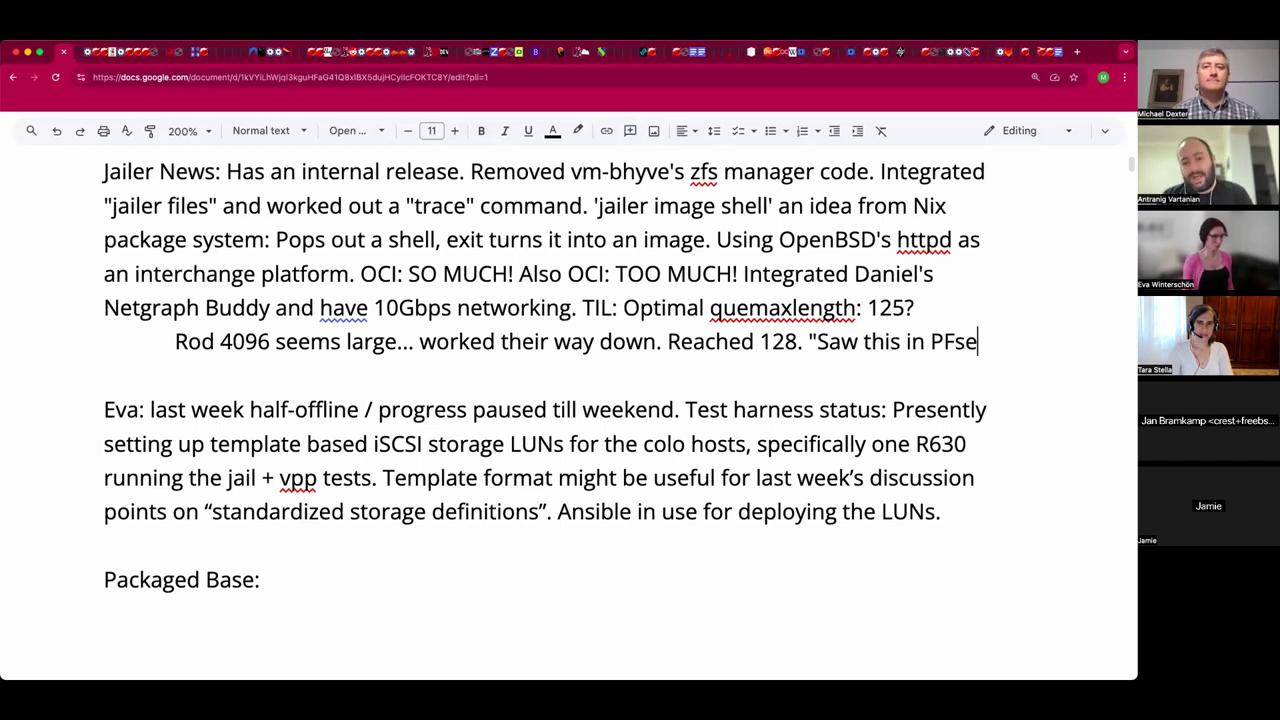
{"action": "type", "text": "nse\""}
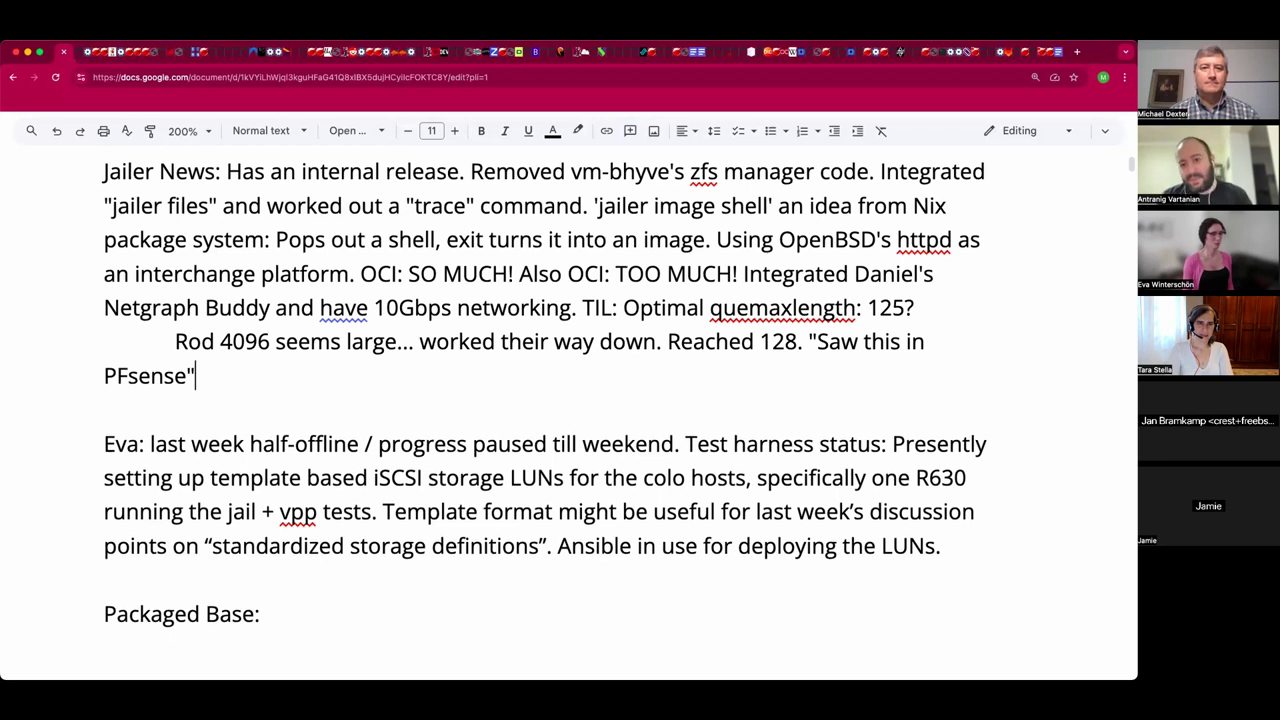
{"action": "type", "text": ". No retries, good speed. Default is "}
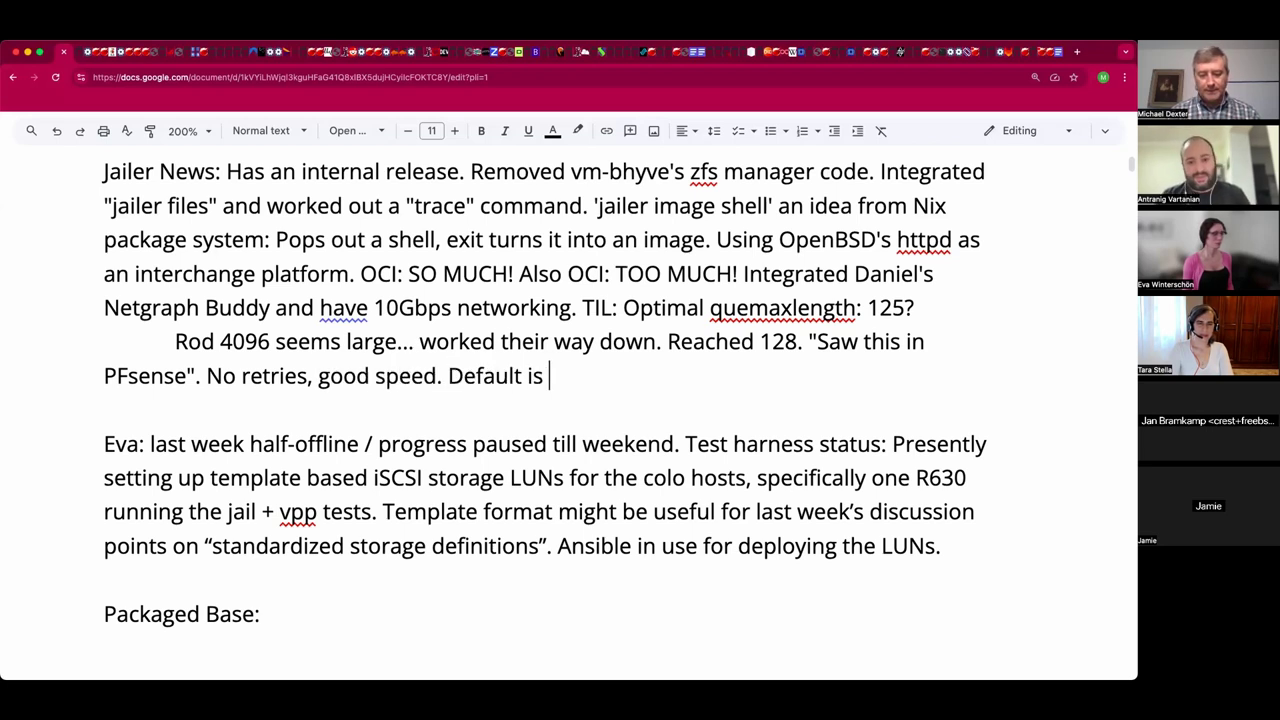
{"action": "type", "text": "50."}
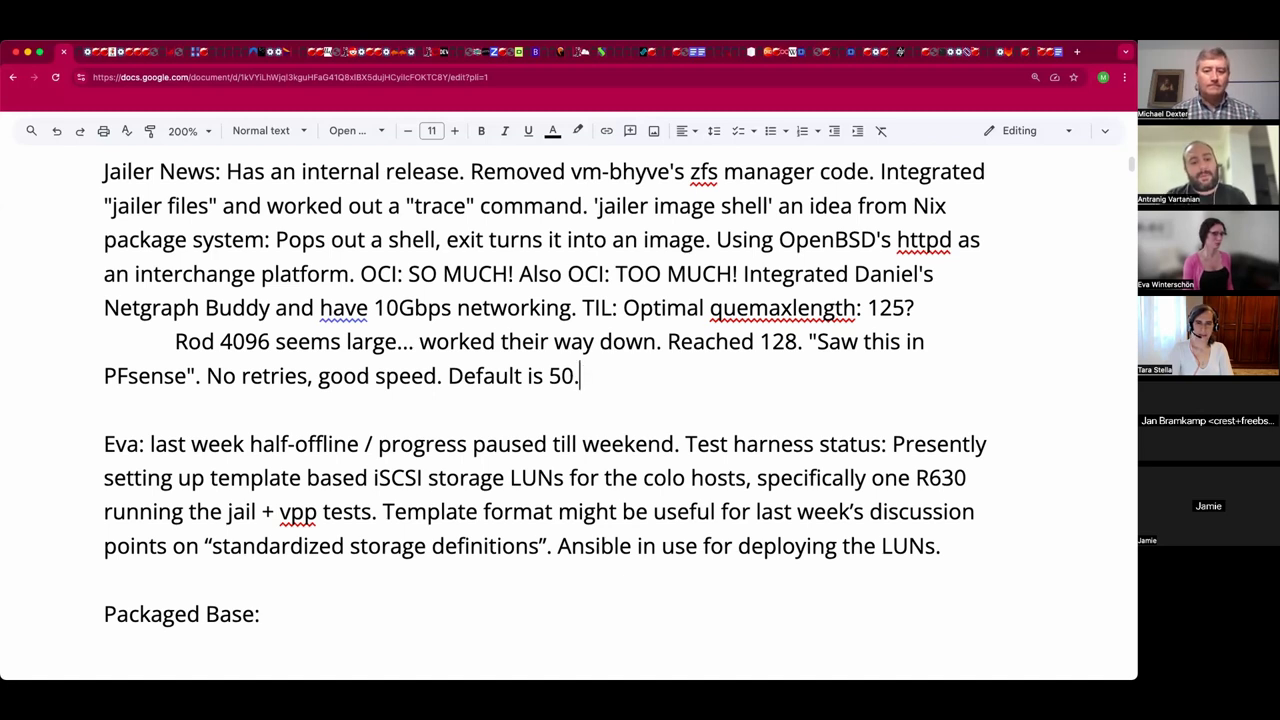
- Add "(1)" after the default of 50 and append "Most interfaces dynamically set this."
{"action": "key", "text": "BackSpace"}
{"action": "type", "text": "(1). "}
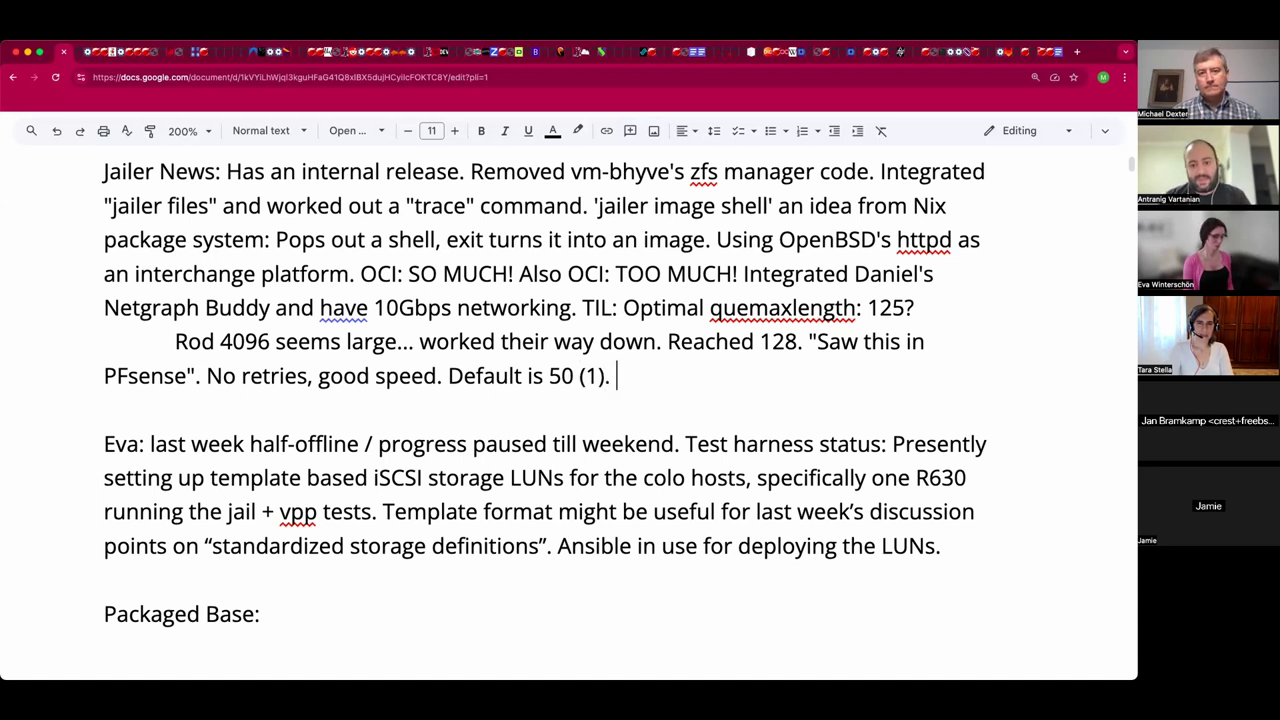
{"action": "type", "text": "Most "}
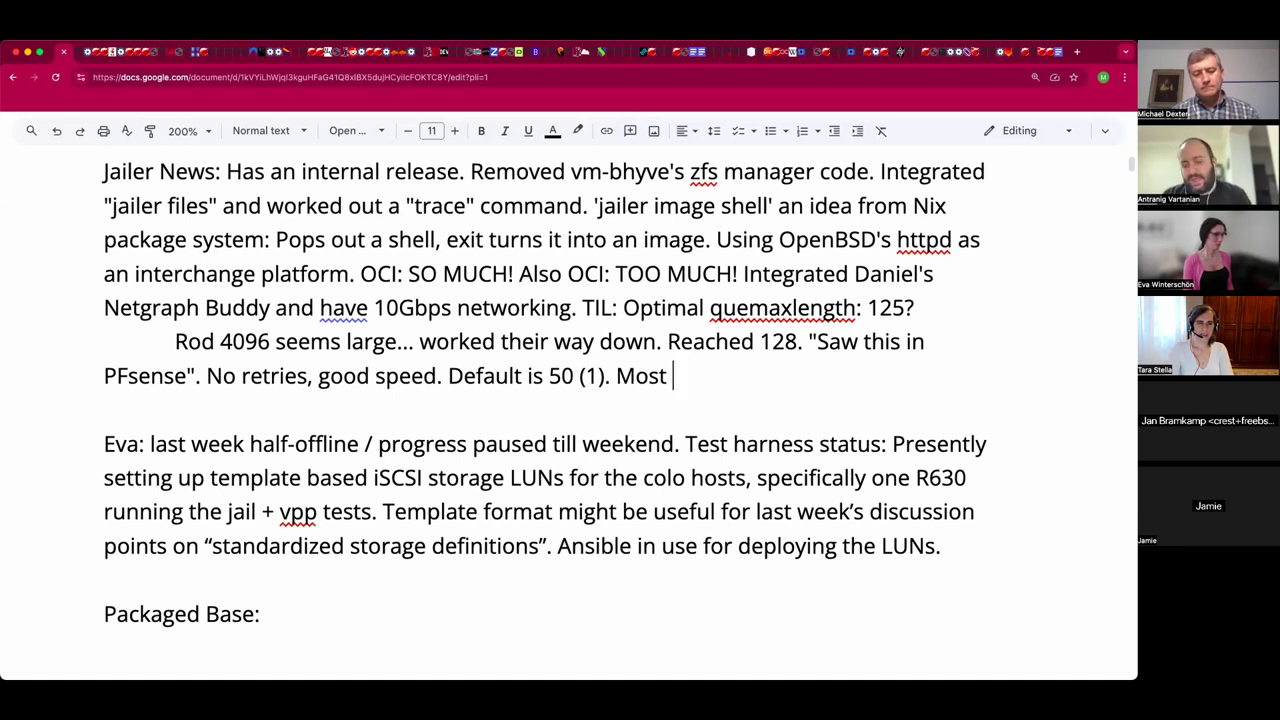
{"action": "type", "text": "interfaces dyn"}
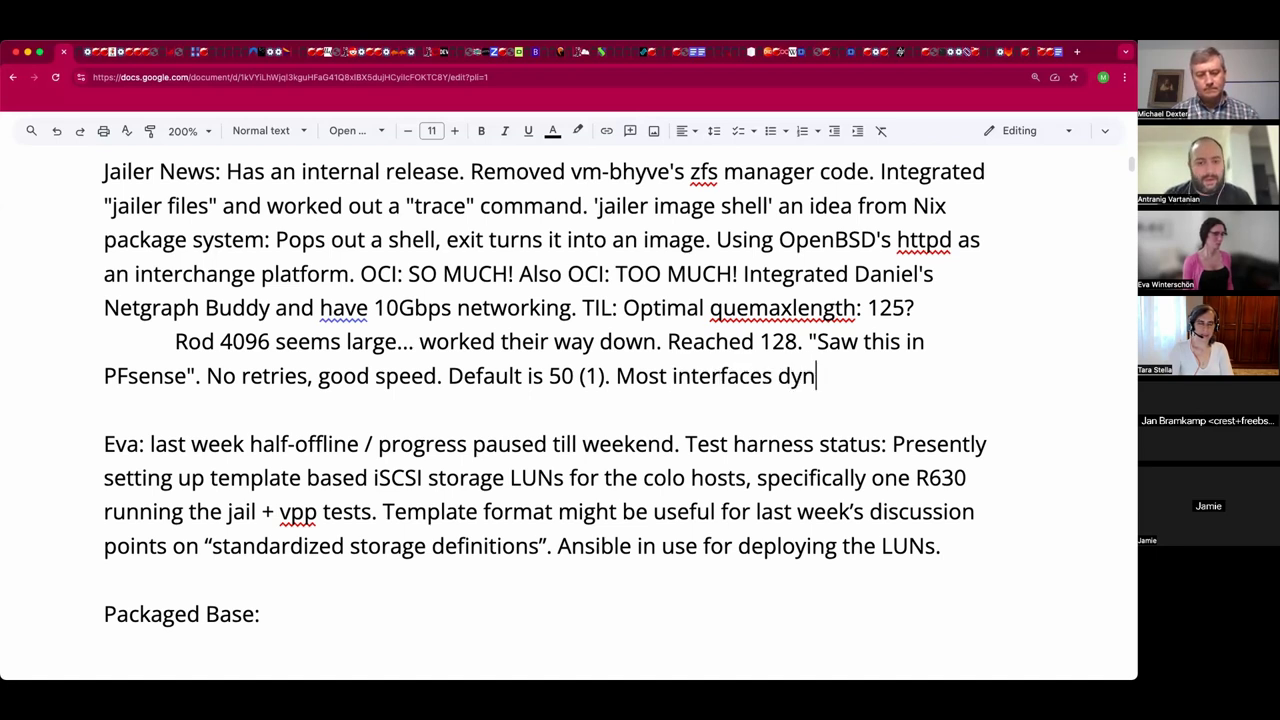
{"action": "type", "text": "amically set this."}
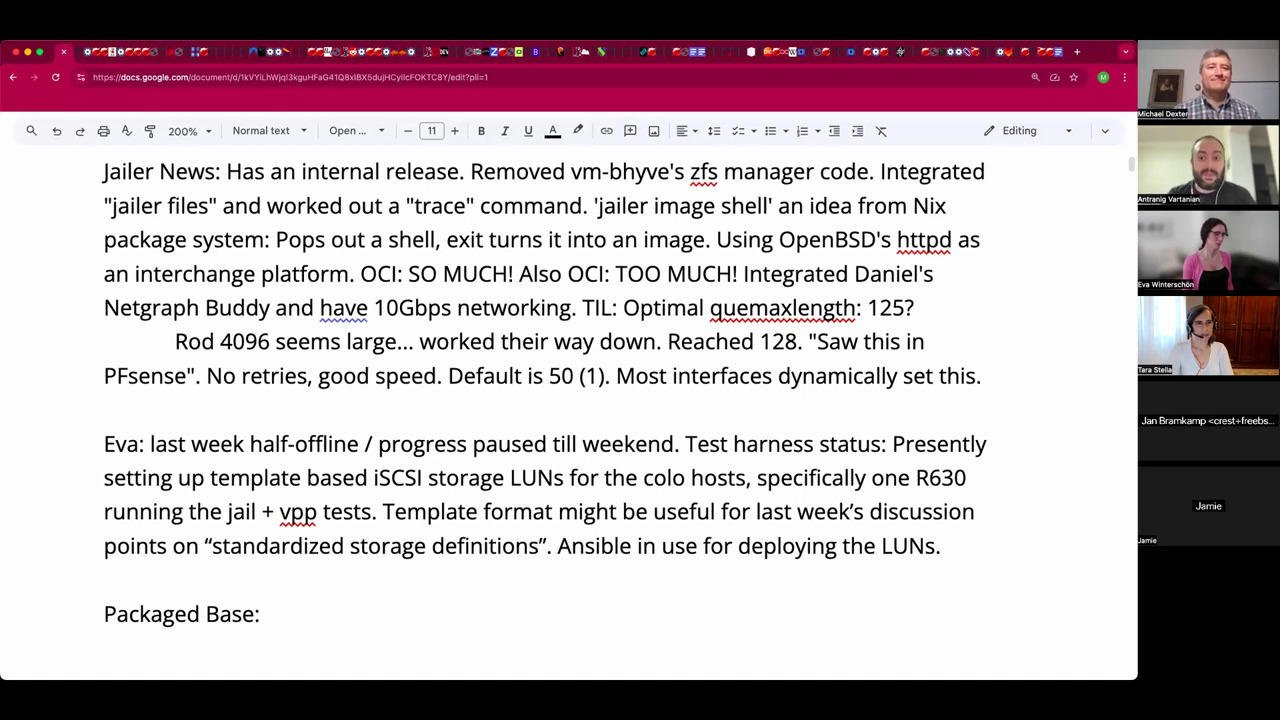
- Add an indented line reading "Found a NGB bug. em0.16 with a dot was not supported." below the interface note
{"action": "key", "text": "Return"}
{"action": "type", "text": "Found a "}
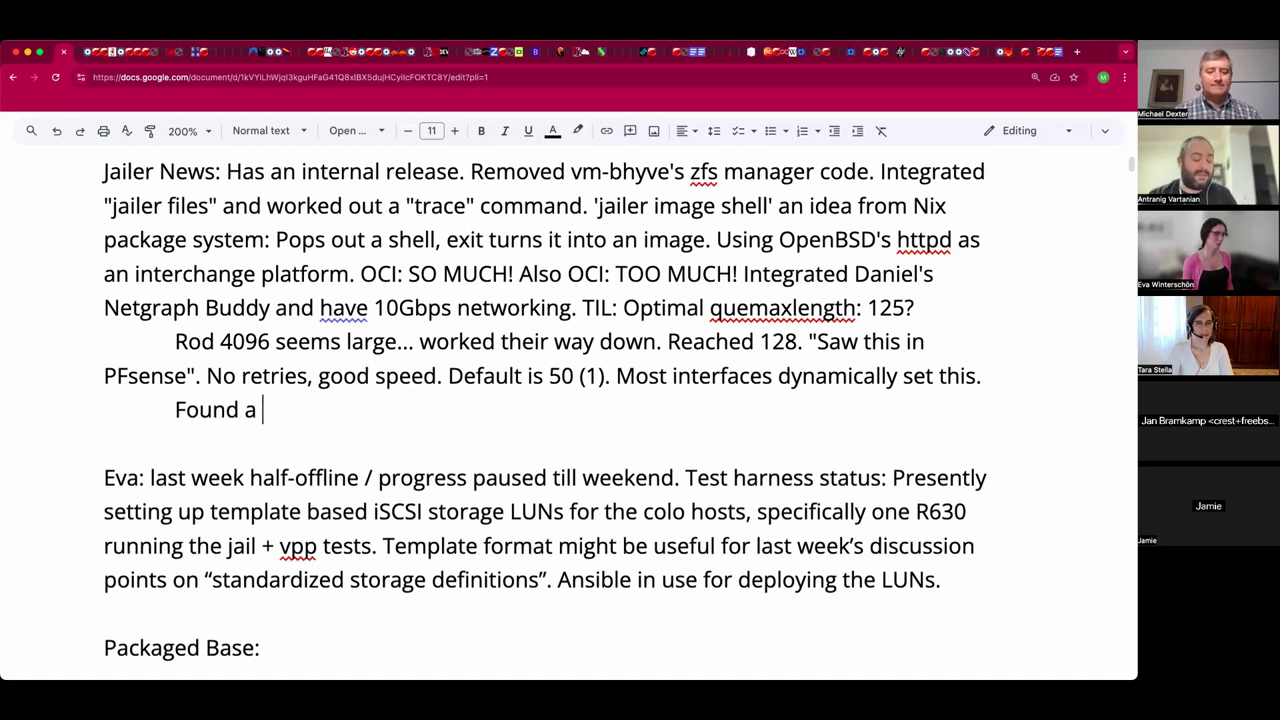
{"action": "type", "text": "NGB bug."}
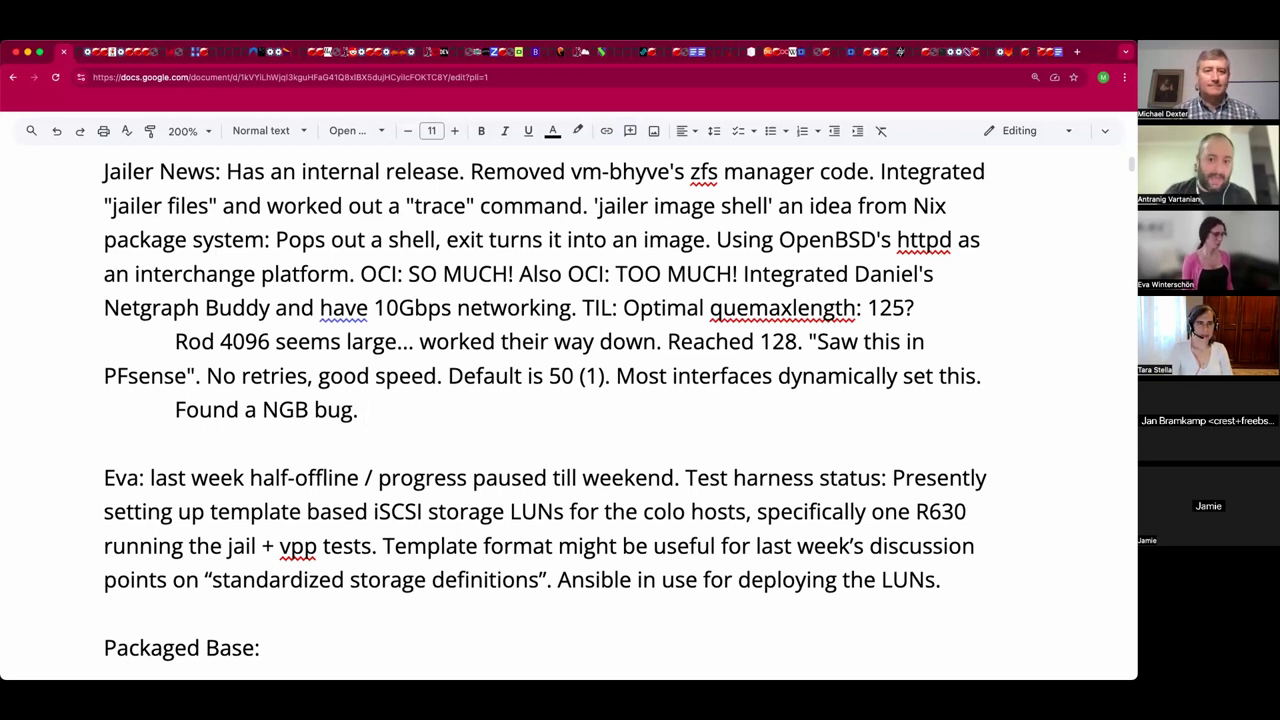
{"action": "type", "text": "em"}
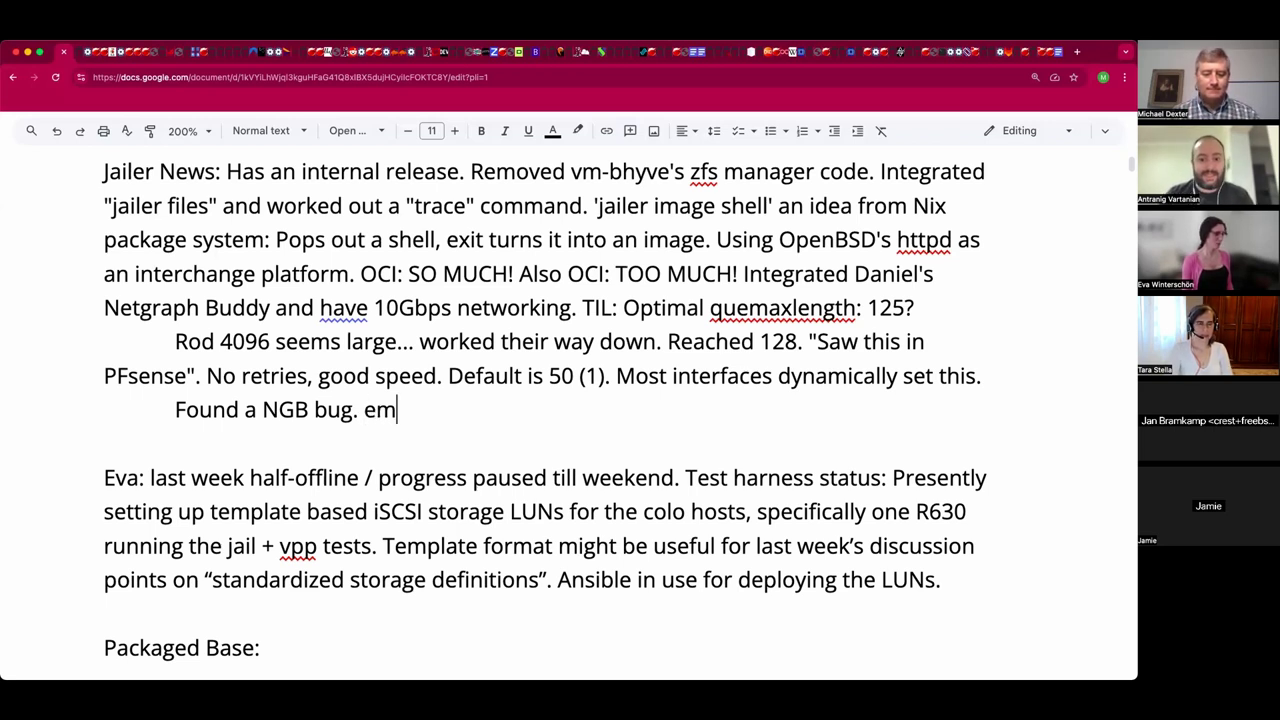
{"action": "type", "text": "0.16"}
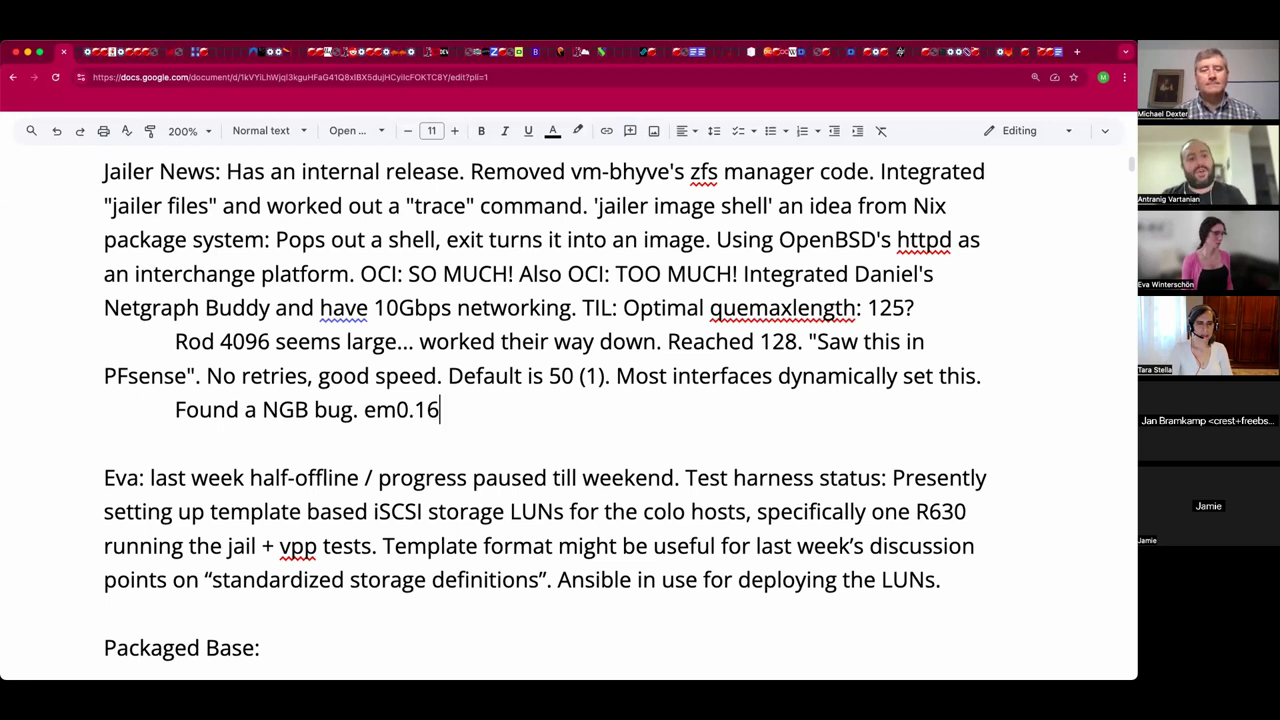
{"action": "type", "text": " with a doc"}
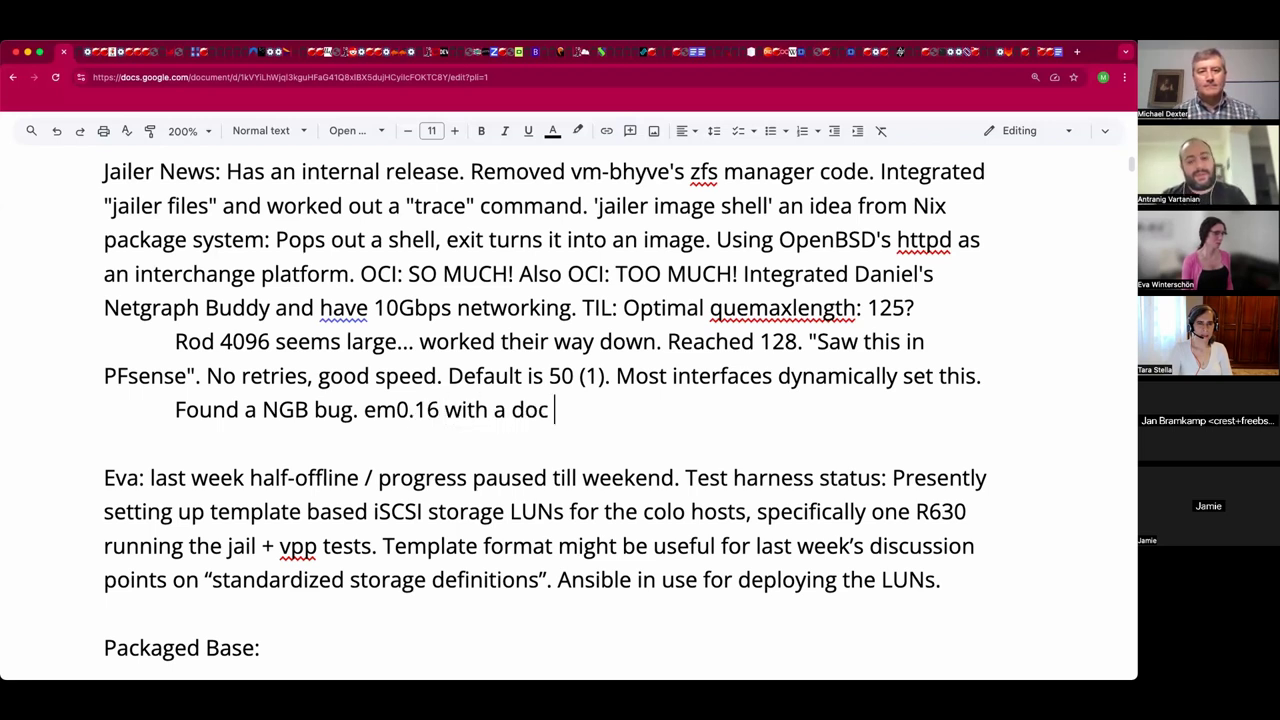
{"action": "key", "text": "BackSpace"}
{"action": "key", "text": "BackSpace"}
{"action": "type", "text": "t"}
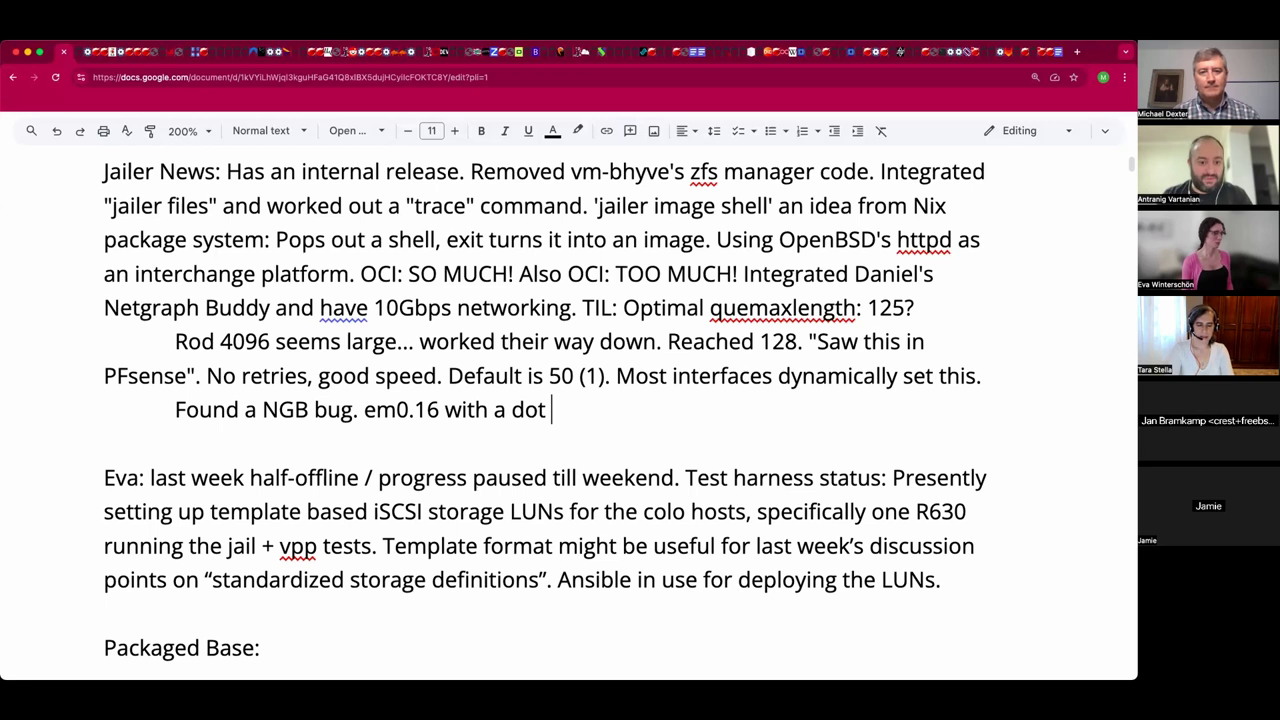
{"action": "type", "text": " was not "}
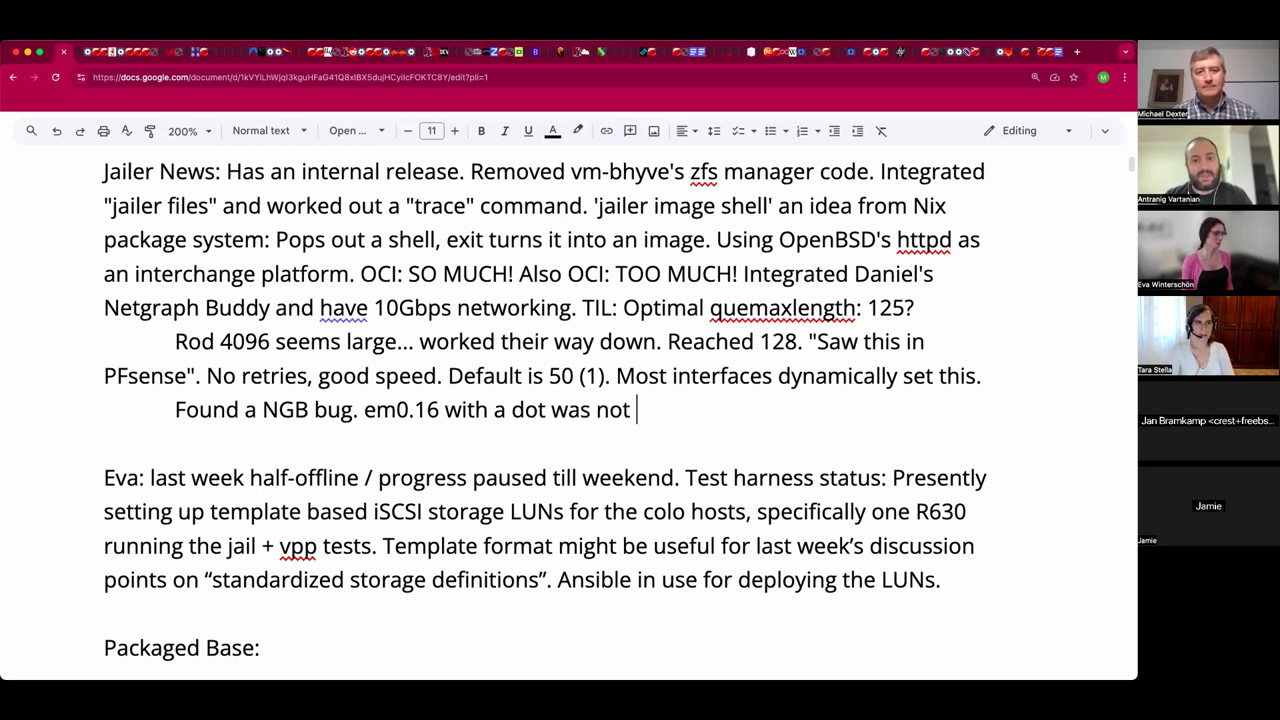
{"action": "type", "text": "supported."}
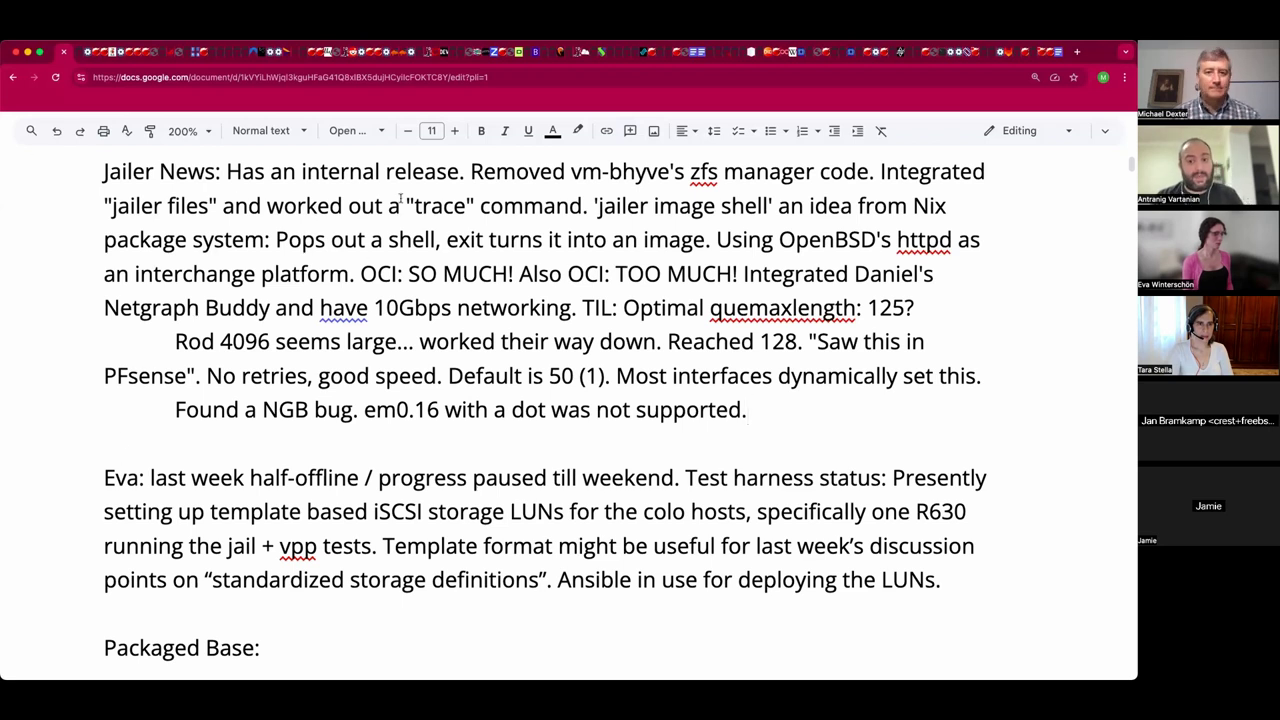
- Insert "(em0 on vlan 16)" after "em0.16" in the NGB bug line
{"action": "left_click", "coordinate": [444, 410]}
{"action": "type", "text": "(vlan "}
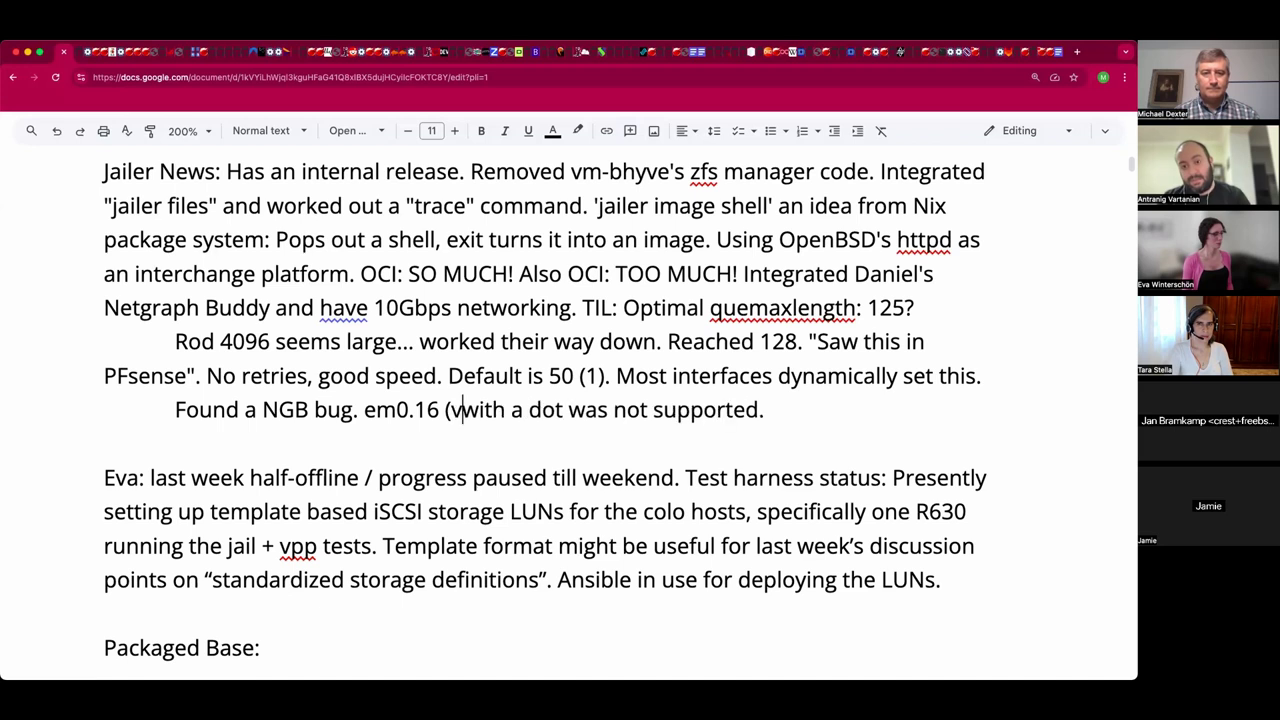
{"action": "type", "text": "16"}
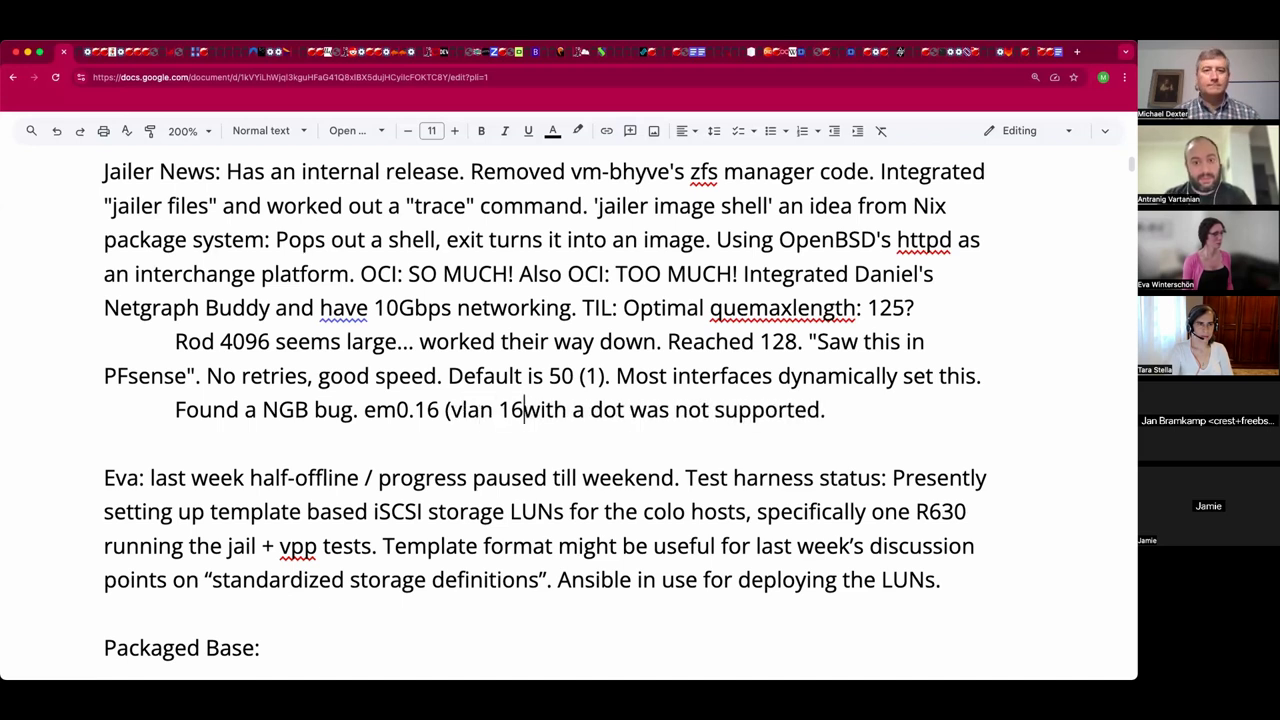
{"action": "type", "text": ")"}
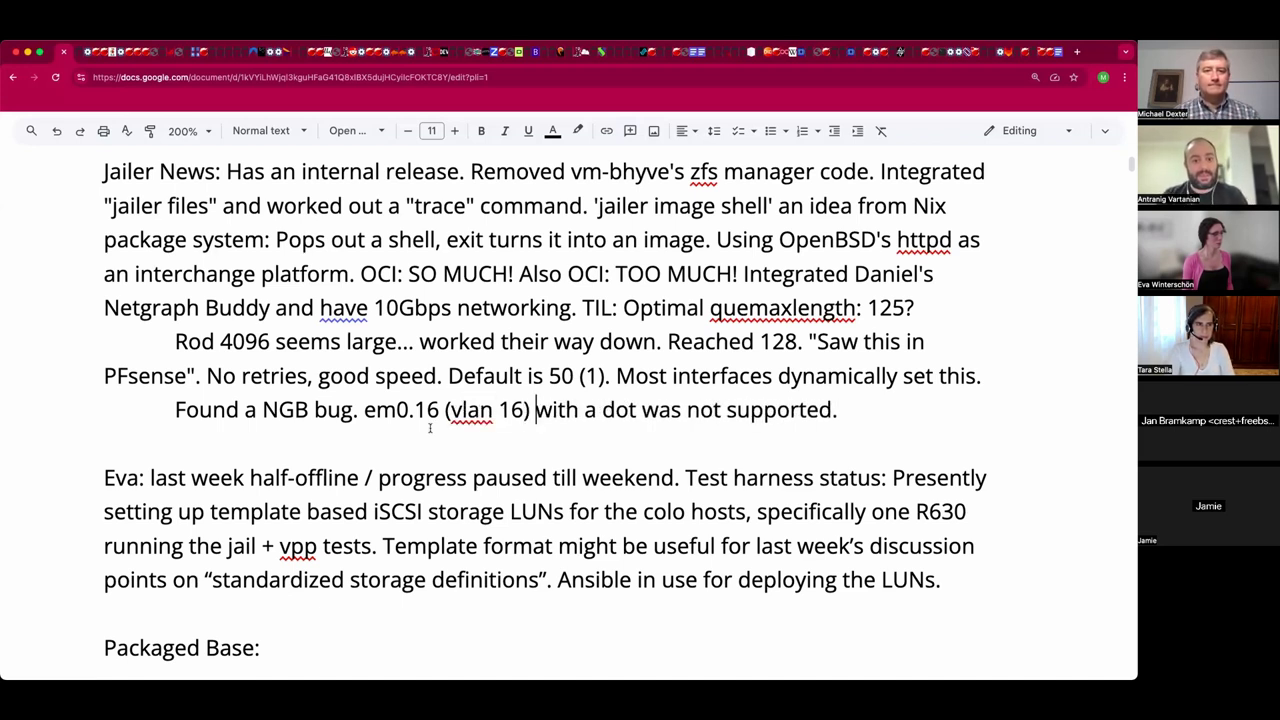
{"action": "left_click", "coordinate": [448, 410]}
{"action": "type", "text": "em0 w"}
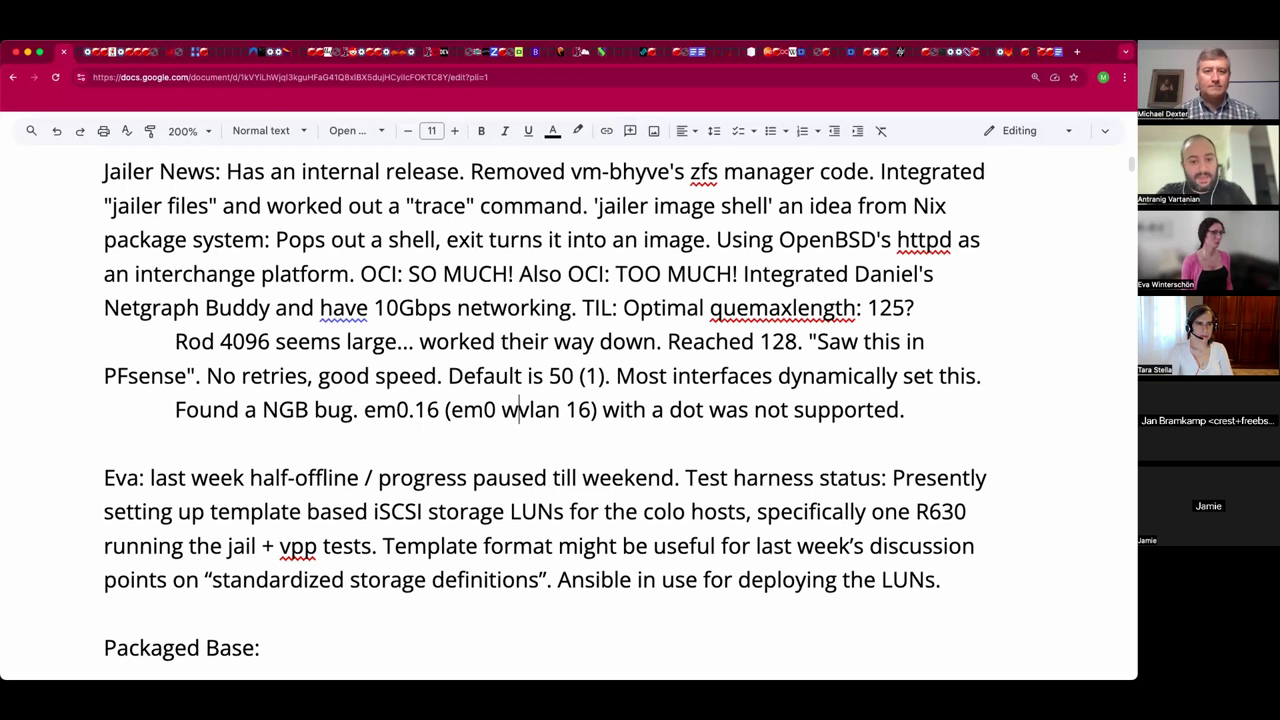
{"action": "key", "text": "BackSpace"}
{"action": "type", "text": "on"}
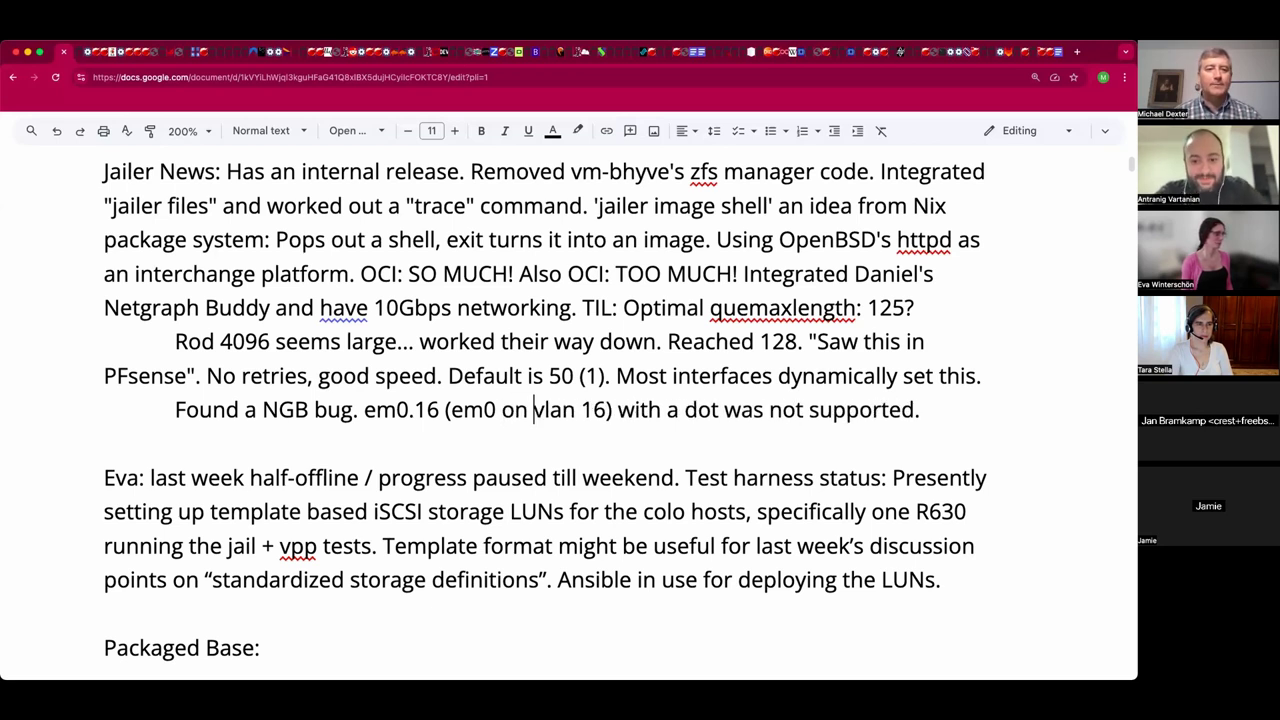
- Add an indented line "Moving to a VALE switch at the data center." below the NGB bug line, followed by a blank line
{"action": "left_click", "coordinate": [104, 442]}
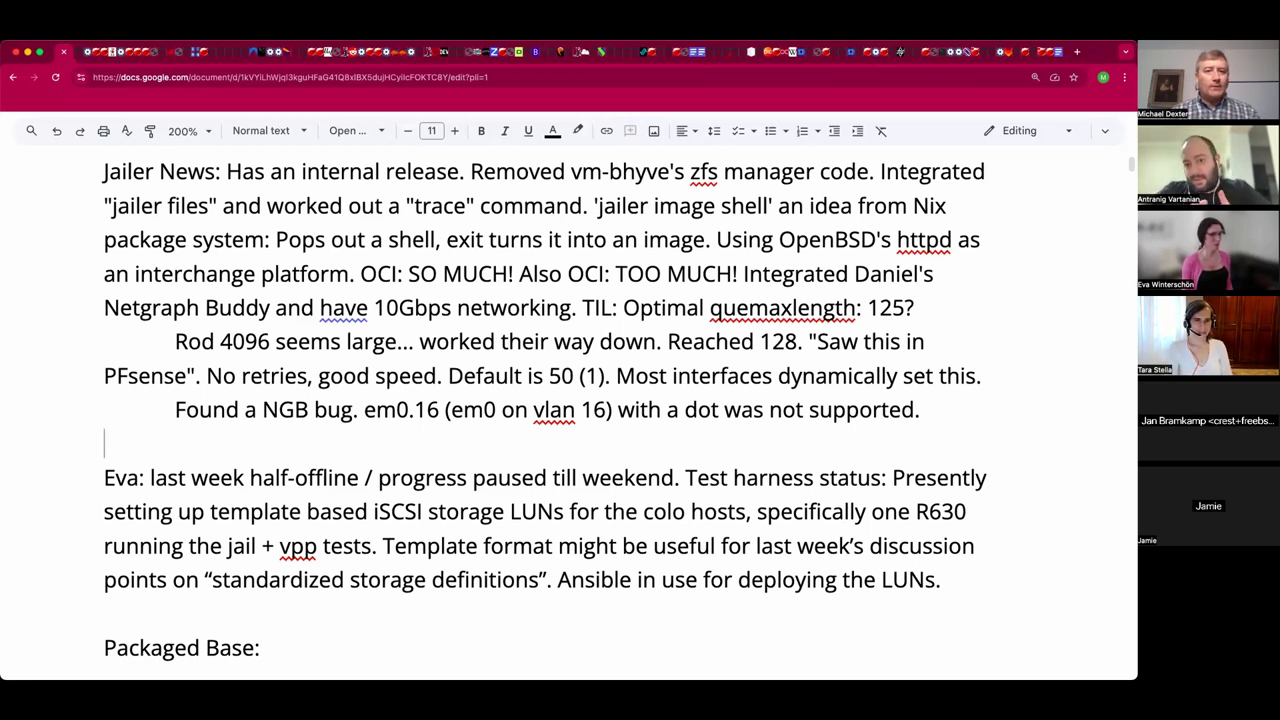
{"action": "left_click", "coordinate": [522, 477]}
{"action": "left_click", "coordinate": [104, 444]}
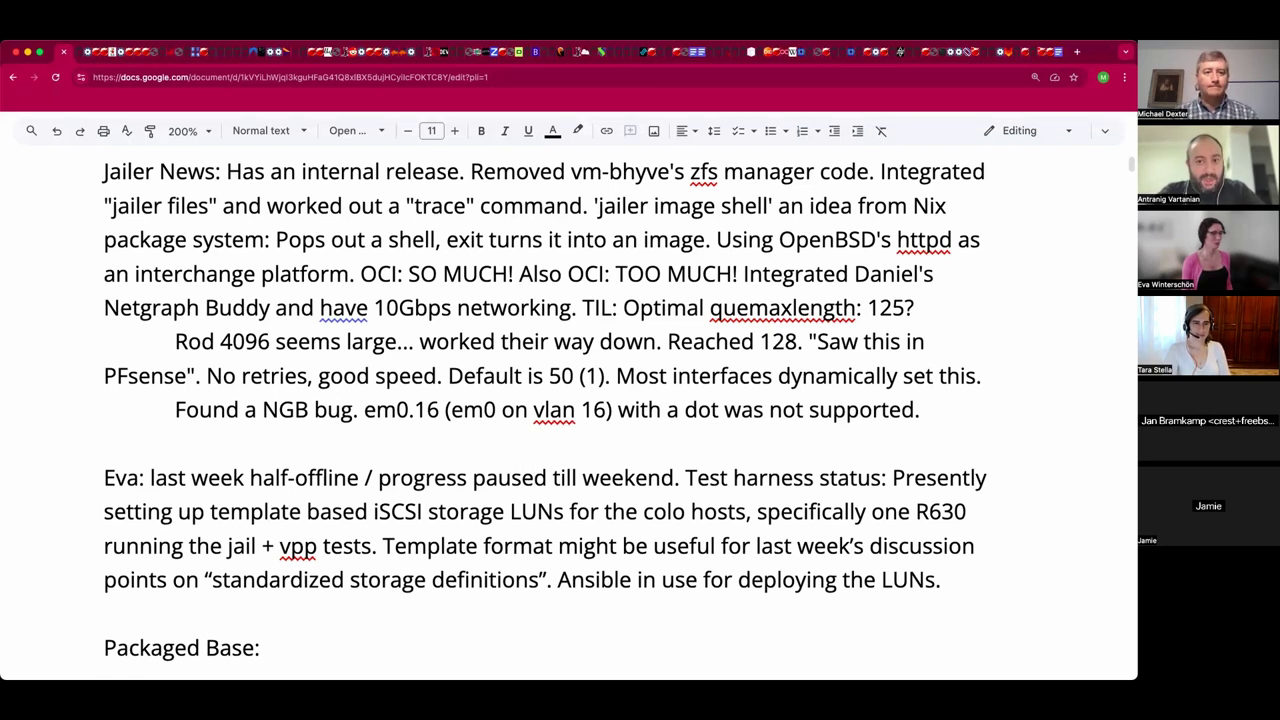
{"action": "key", "text": "Tab"}
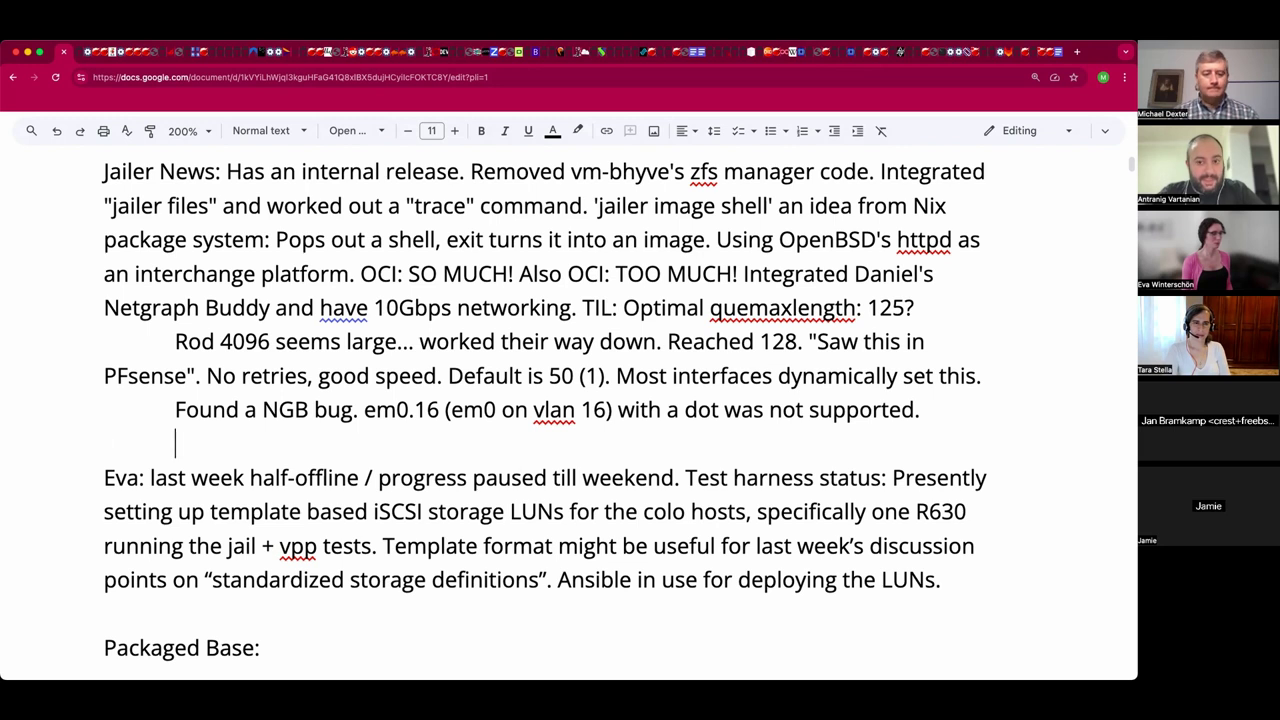
{"action": "type", "text": "MOving to a V"}
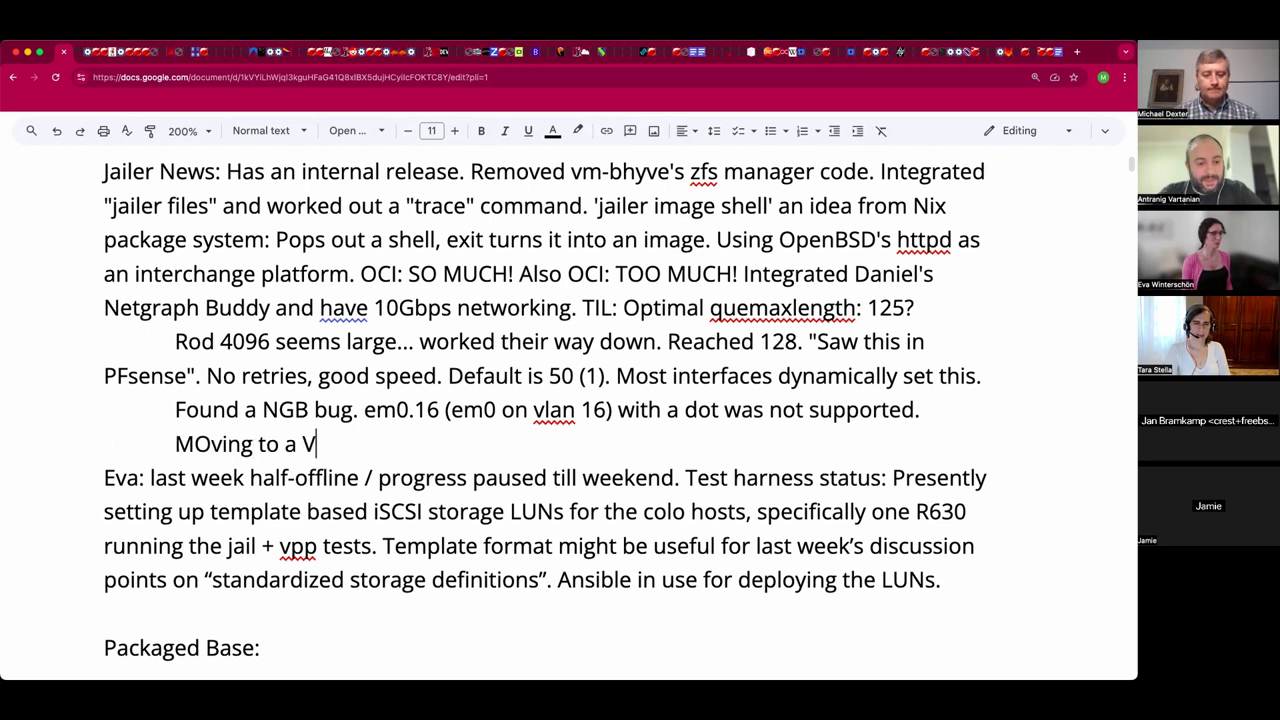
{"action": "type", "text": "ALE swit"}
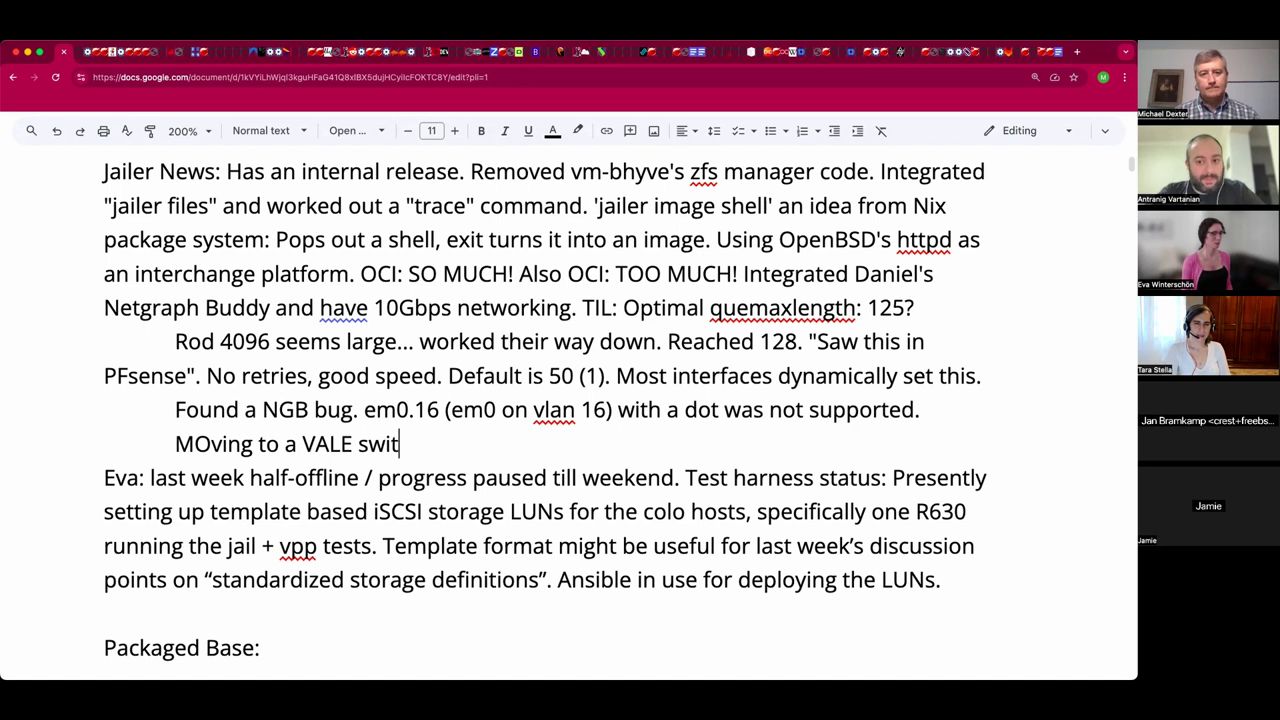
{"action": "type", "text": "ch at the data center."}
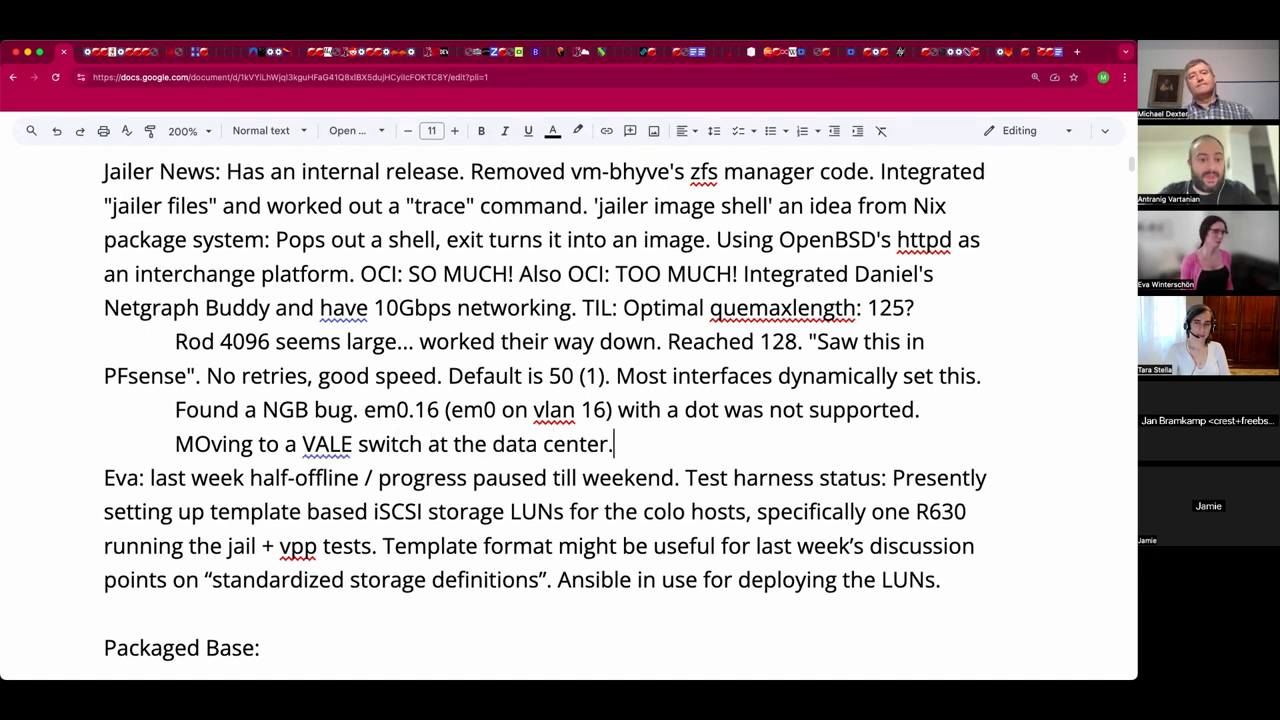
{"action": "key", "text": "Return"}
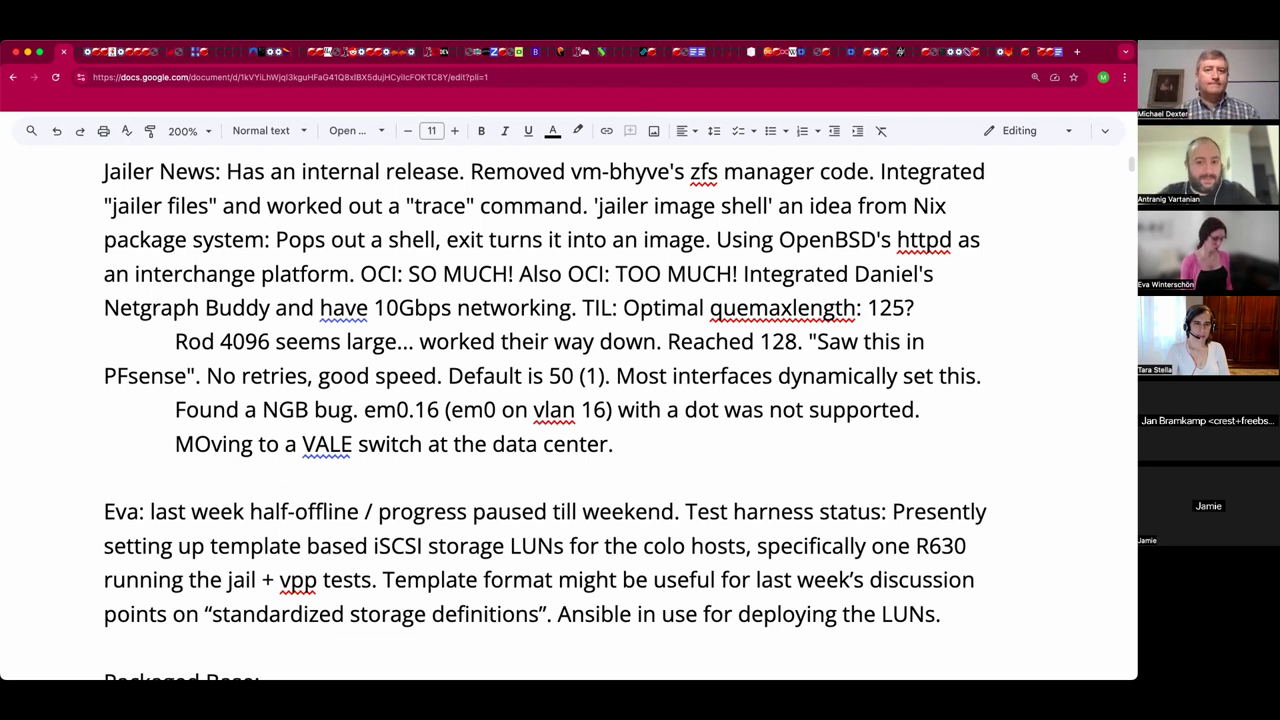
{"action": "left_click", "coordinate": [203, 443]}
{"action": "key", "text": "BackSpace"}
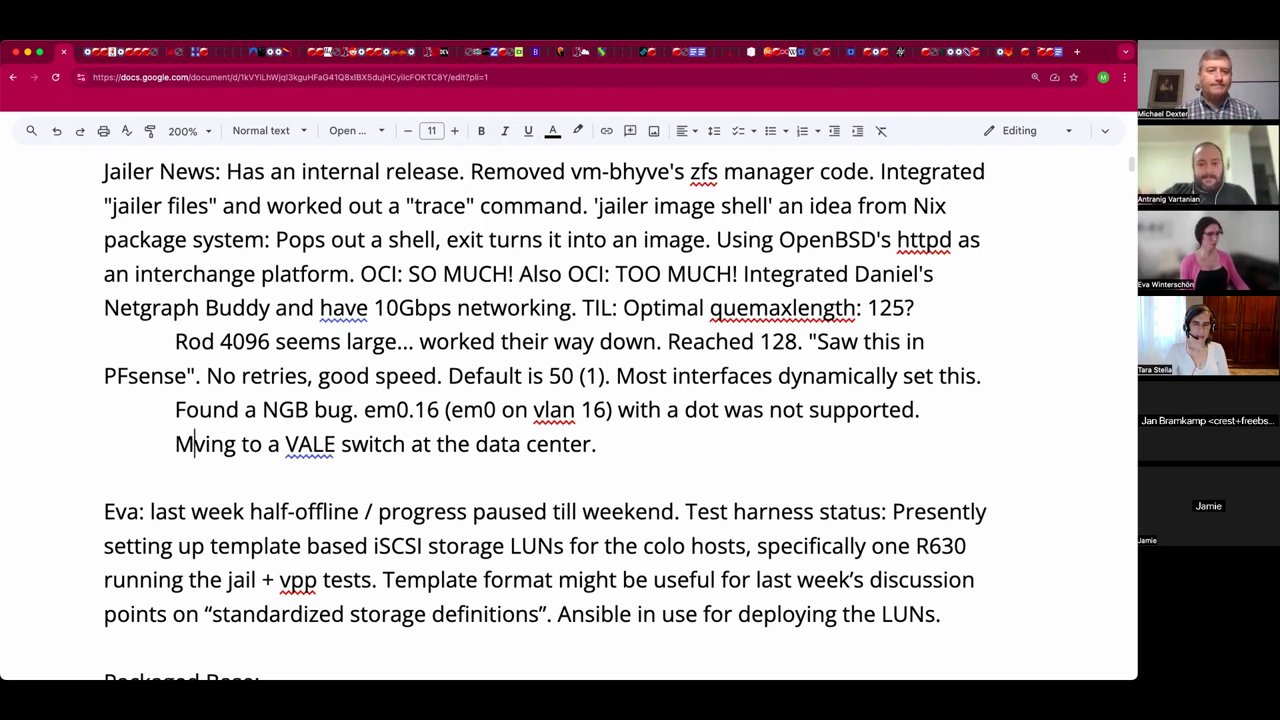
{"action": "type", "text": "o"}
{"action": "left_click", "coordinate": [104, 477]}
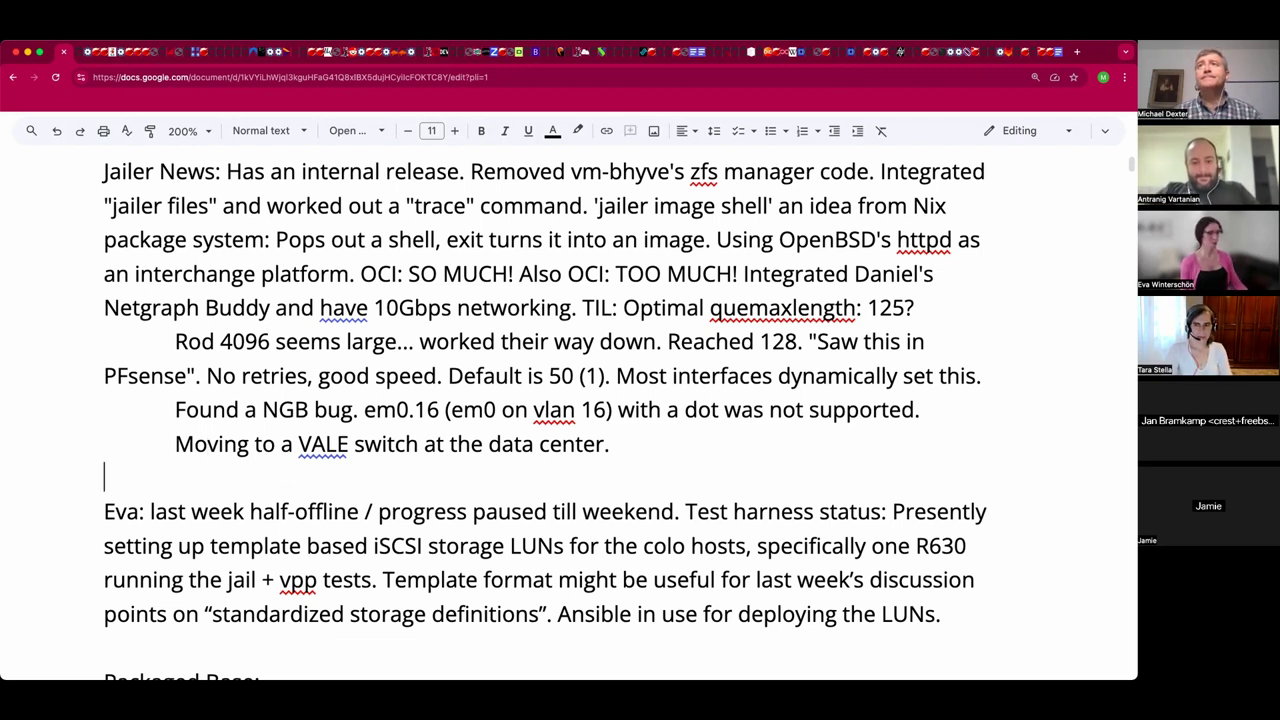
- Append the participant's first name with "Q: How many VMs are you expecting? Currently one" to the VALE switch line
{"action": "left_click", "coordinate": [610, 443]}
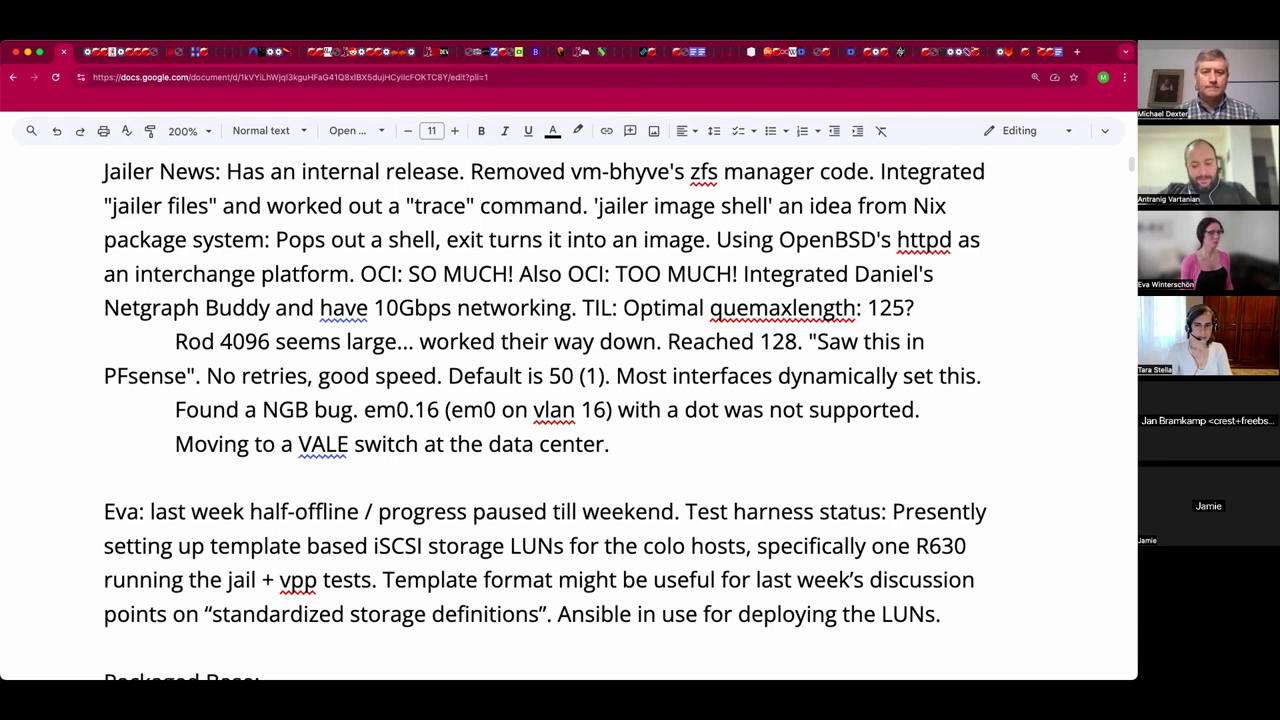
{"action": "type", "text": "JanQ: How"}
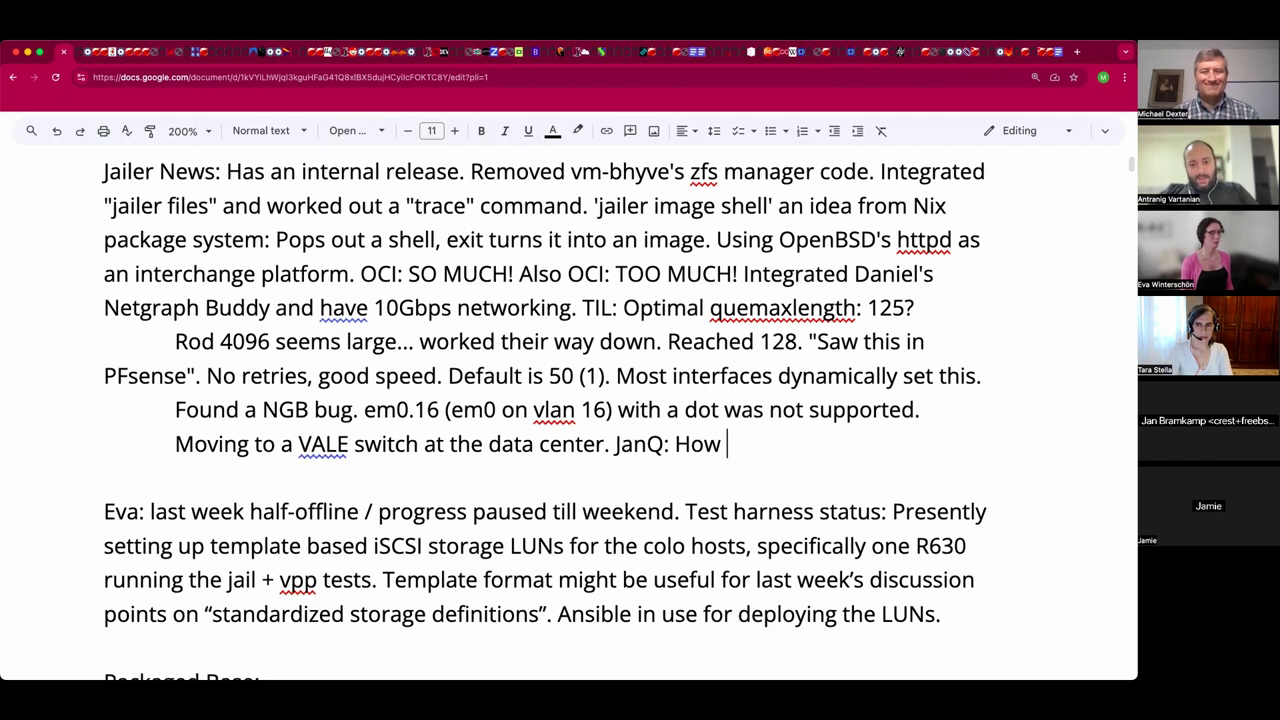
{"action": "type", "text": "many VMs are "}
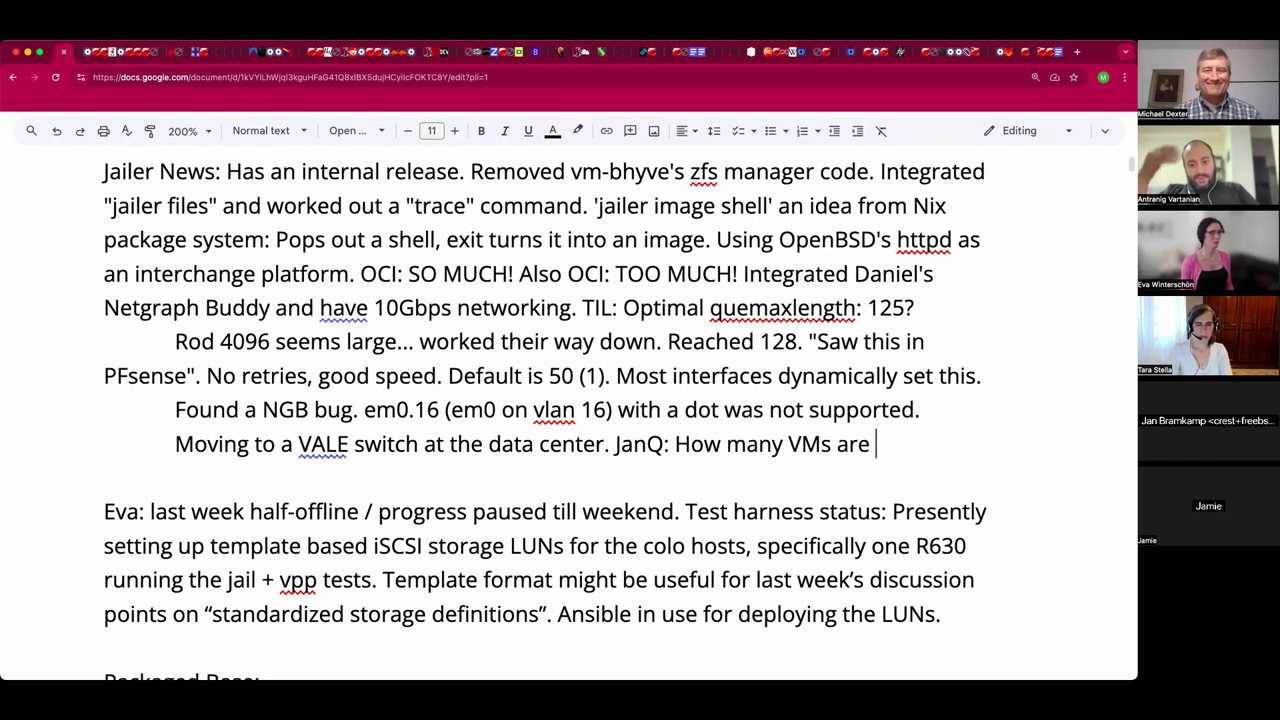
{"action": "type", "text": "you expecting."}
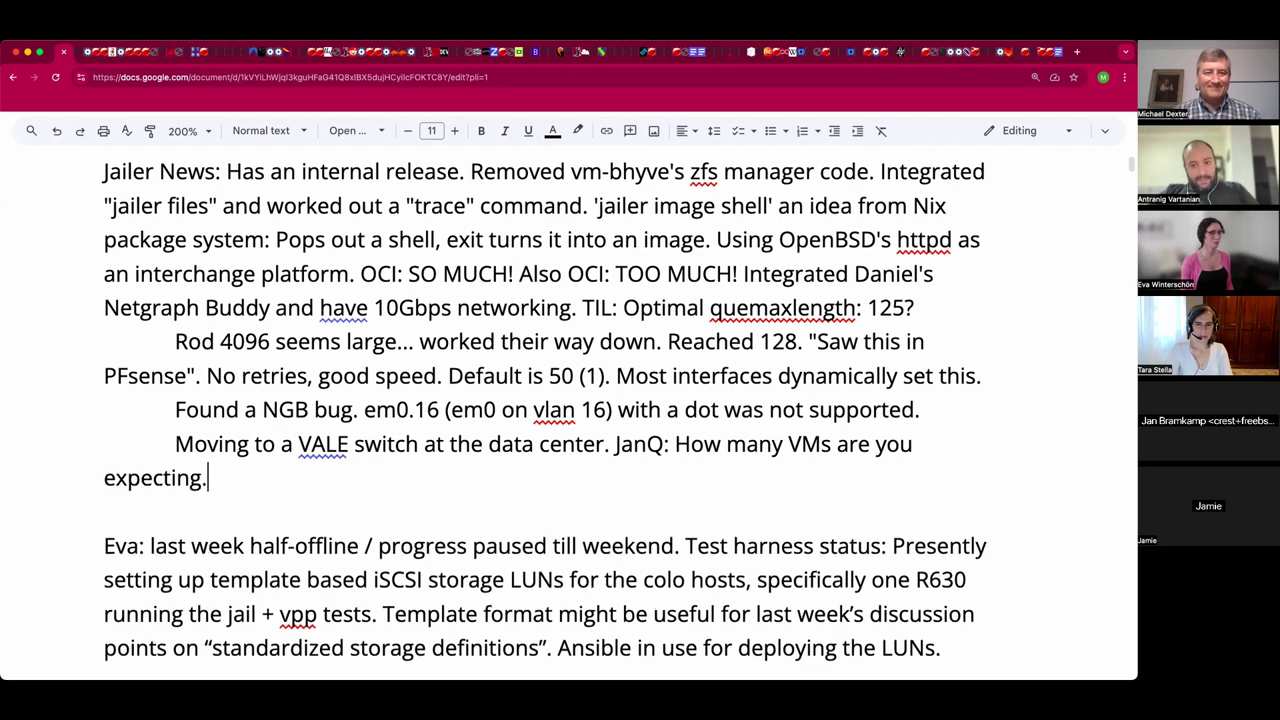
{"action": "key", "text": "BackSpace"}
{"action": "type", "text": "? Currently one "}
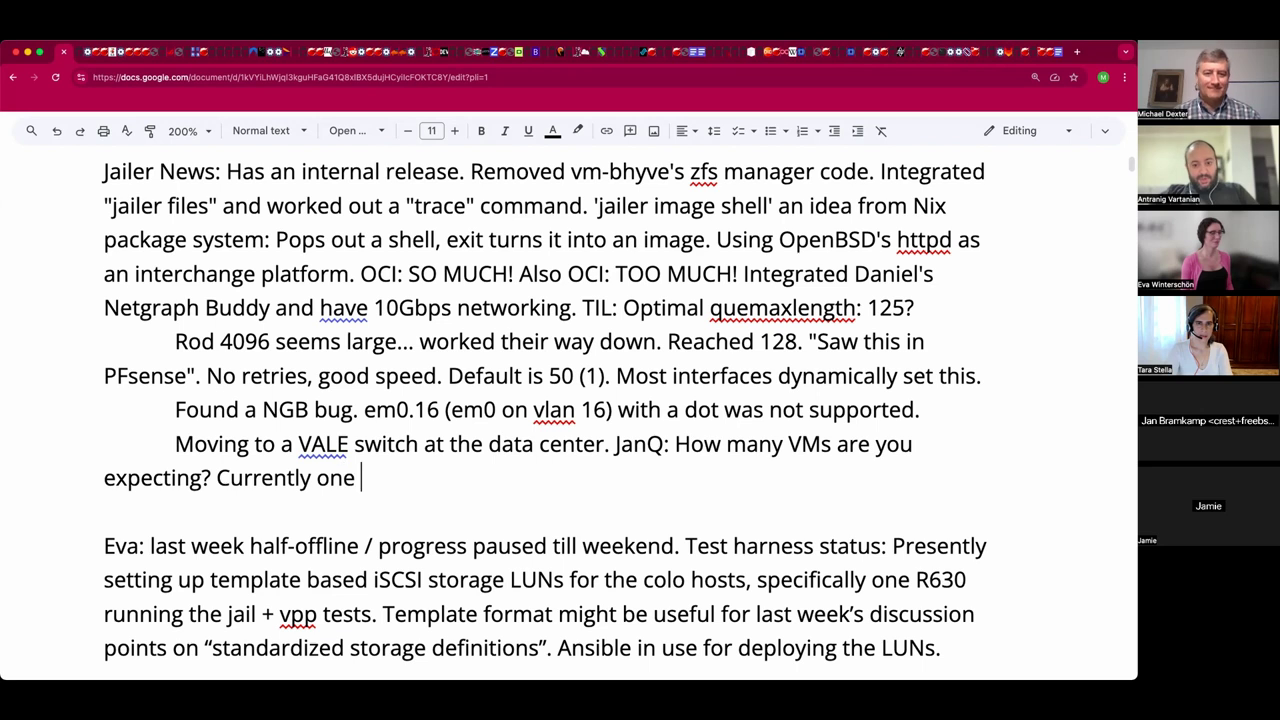
- Continue the answer about the number of VMs with "HUGE one. The Linux scheduler"
{"action": "type", "text": "HUGE one. The Linux schedulller"}
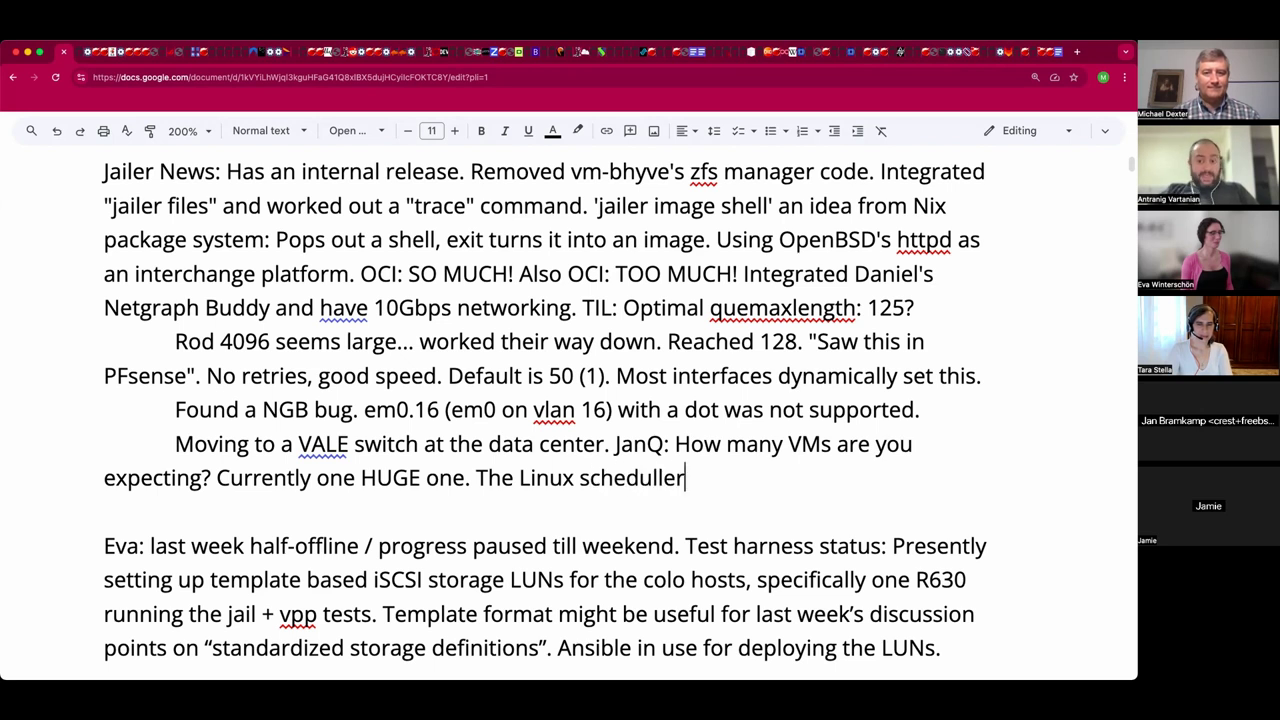
{"action": "key", "text": "BackSpace"}
{"action": "key", "text": "BackSpace"}
{"action": "key", "text": "BackSpace"}
{"action": "key", "text": "BackSpace"}
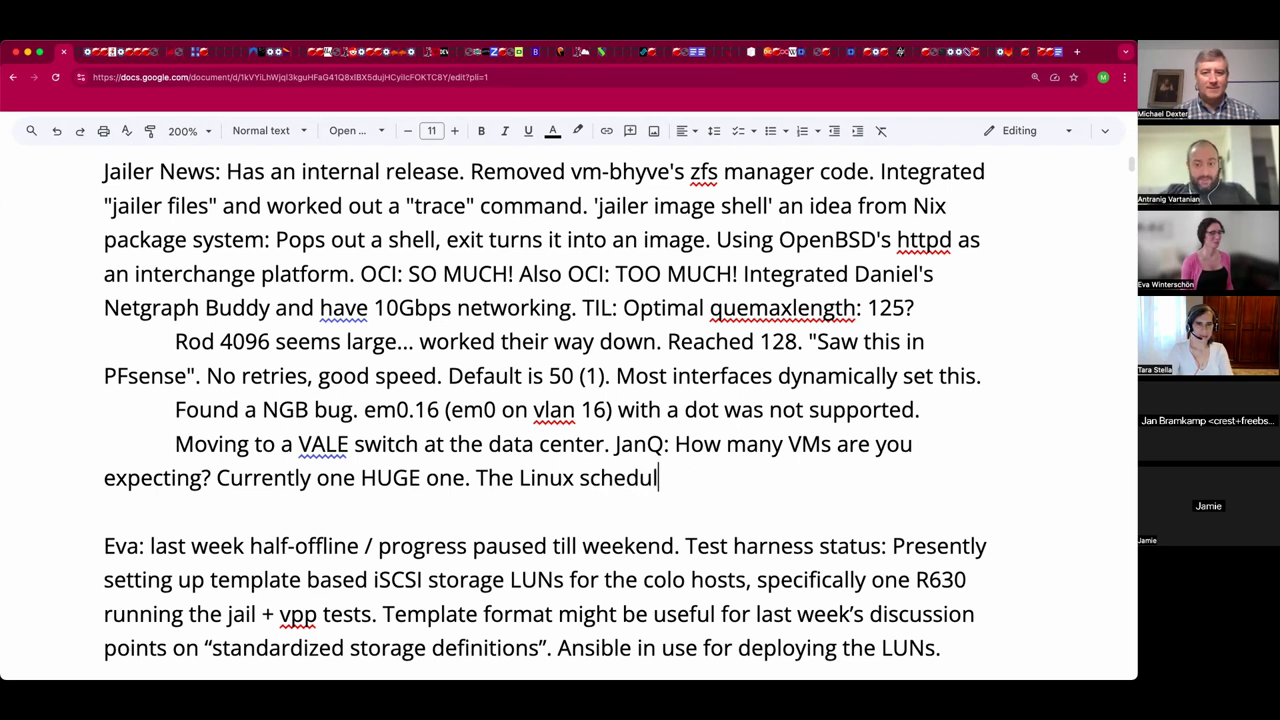
{"action": "type", "text": "aler"}
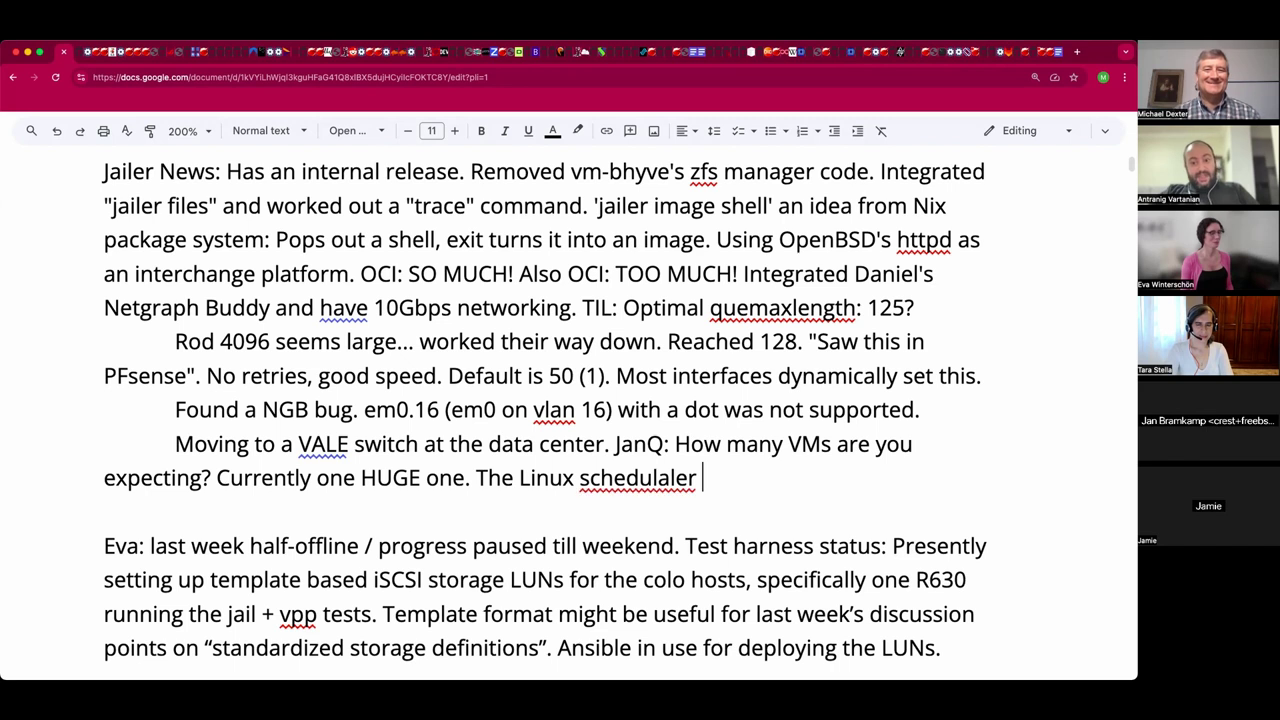
{"action": "key", "text": "BackSpace"}
{"action": "key", "text": "BackSpace"}
{"action": "key", "text": "BackSpace"}
{"action": "key", "text": "BackSpace"}
{"action": "key", "text": "BackSpace"}
{"action": "type", "text": "r"}
{"action": "key", "text": "BackSpace"}
{"action": "type", "text": "er"}
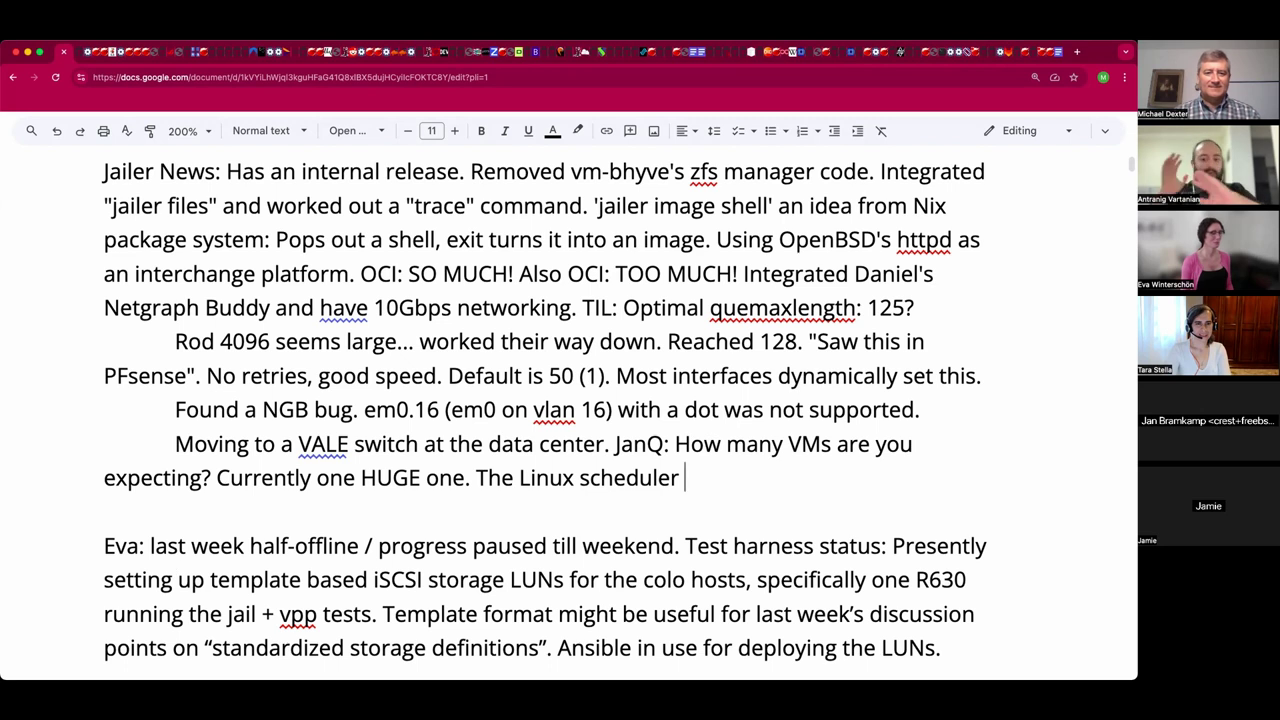
- Complete the Linux scheduler sentence in the VALE switch note with "could not handle that much RAM."
{"action": "type", "text": " could not ha"}
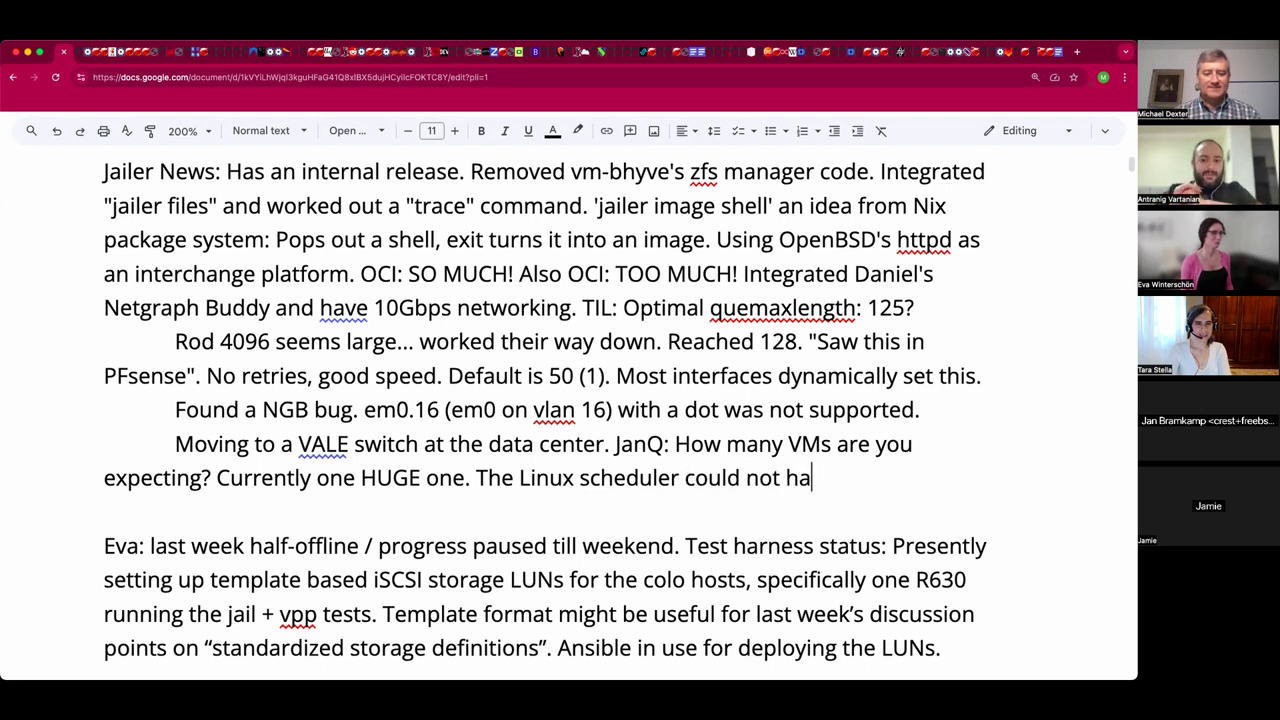
{"action": "type", "text": "ndle that much "}
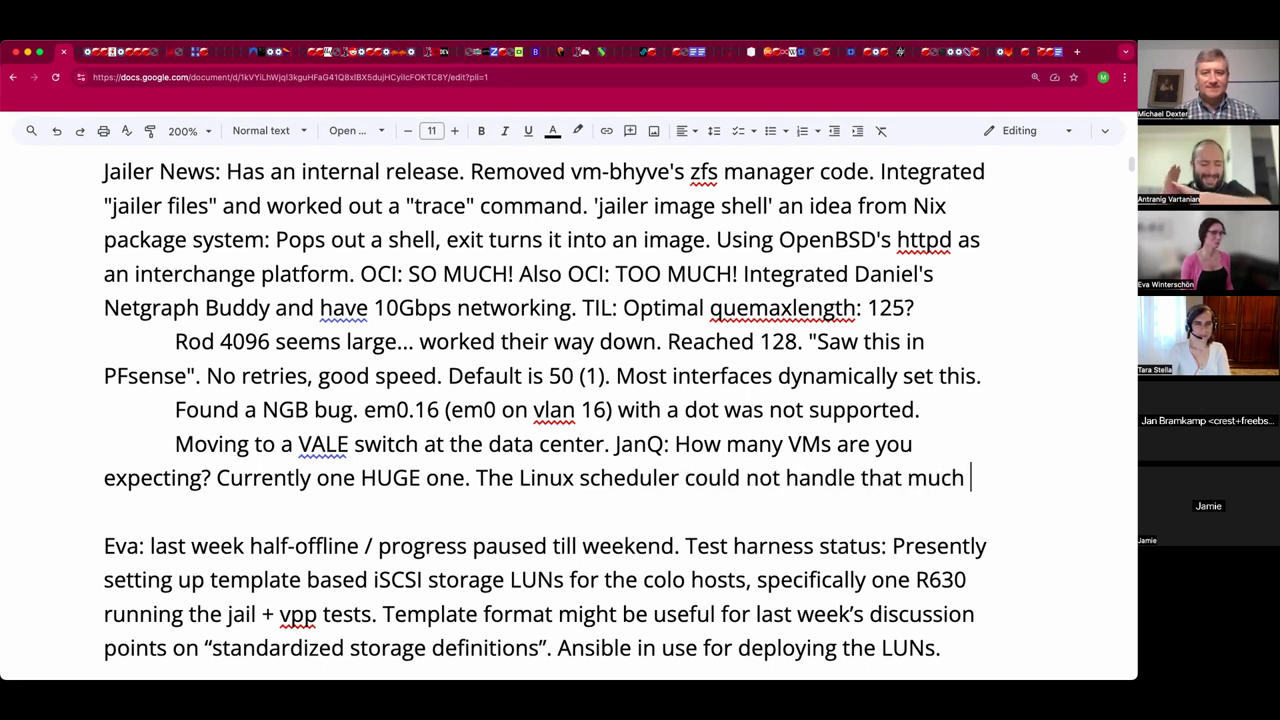
{"action": "type", "text": "RAM. "}
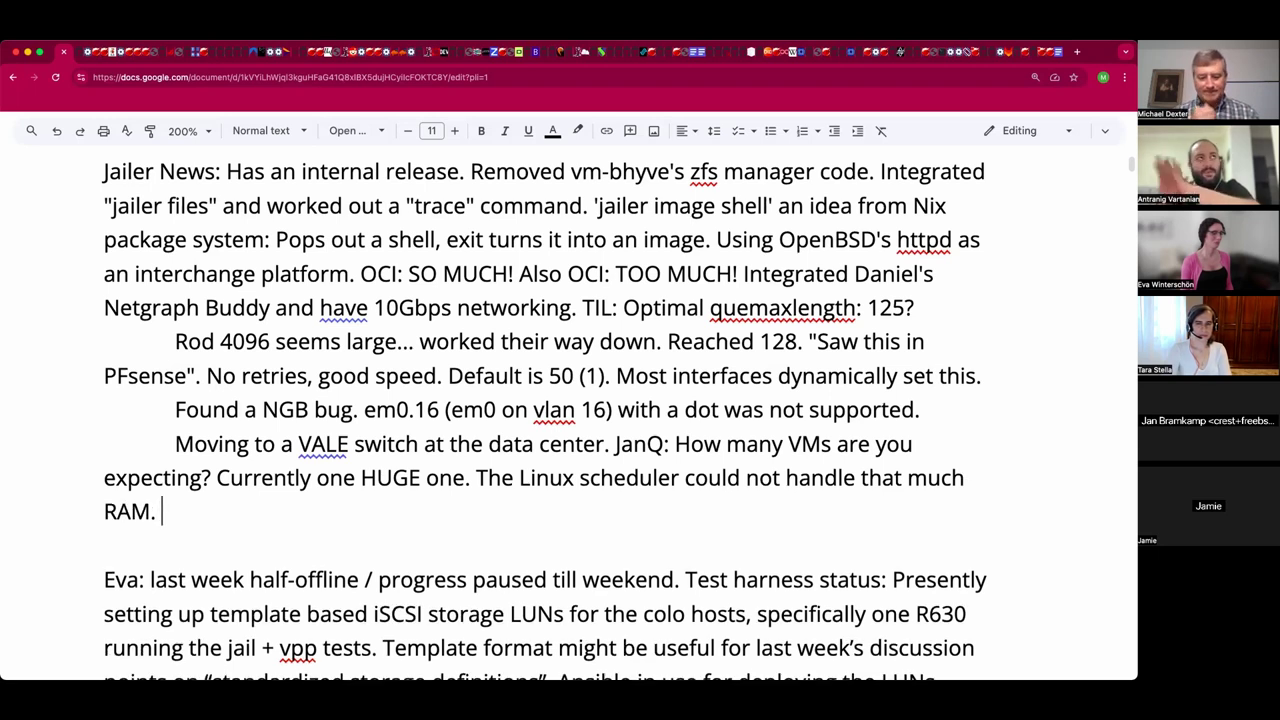
- Append "Now 3-5 with 386GB for RAM. Will schedule with Slurm." to the answer about the number of VMs
{"action": "type", "text": "Now "}
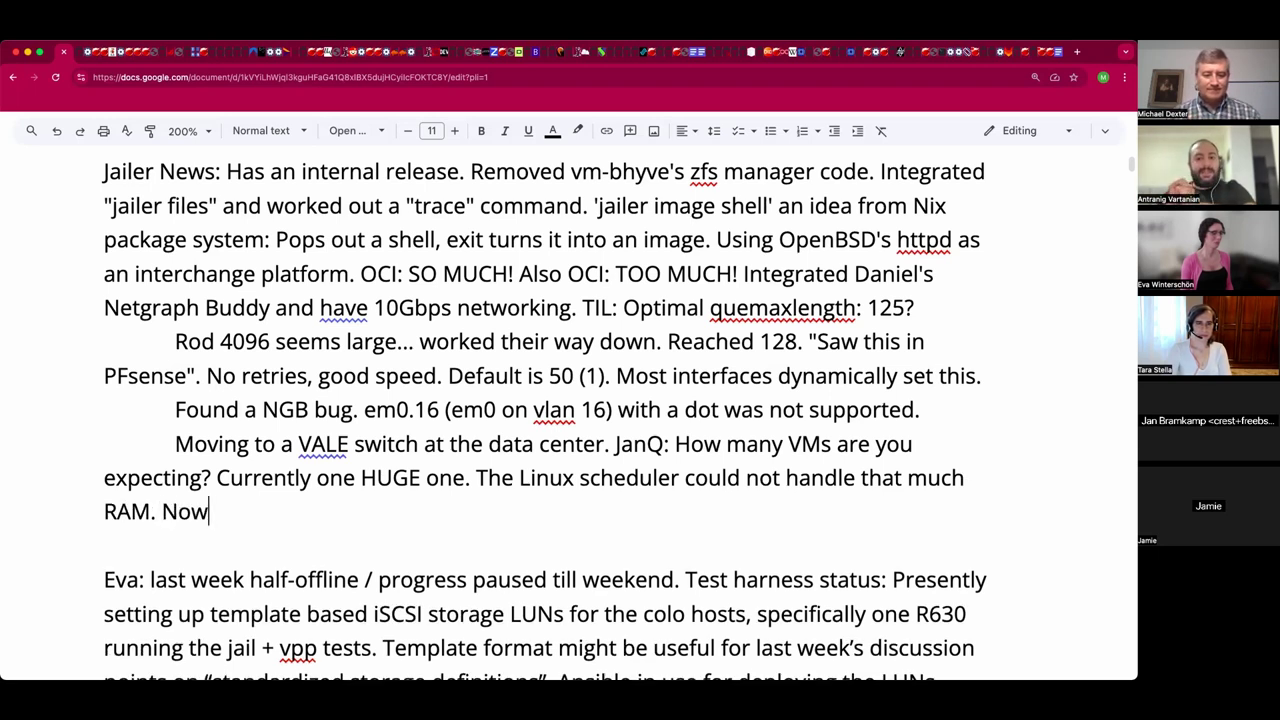
{"action": "type", "text": "3-5 "}
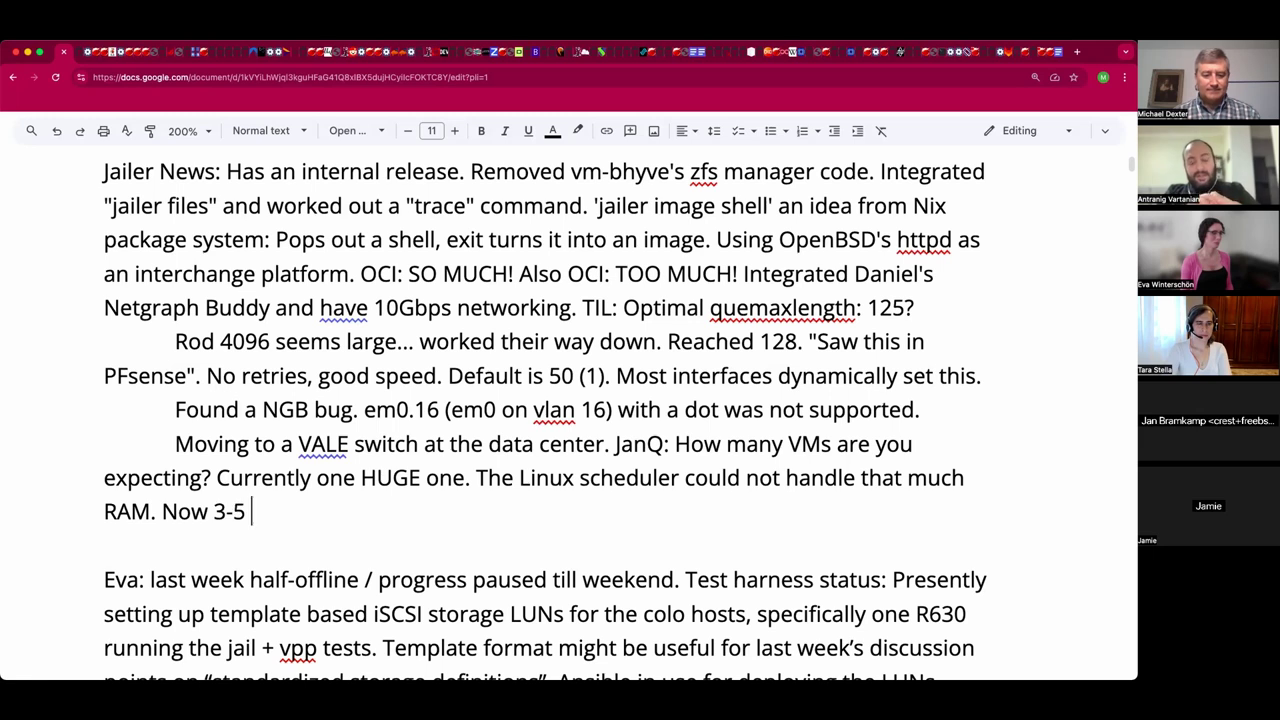
{"action": "type", "text": "with 386"}
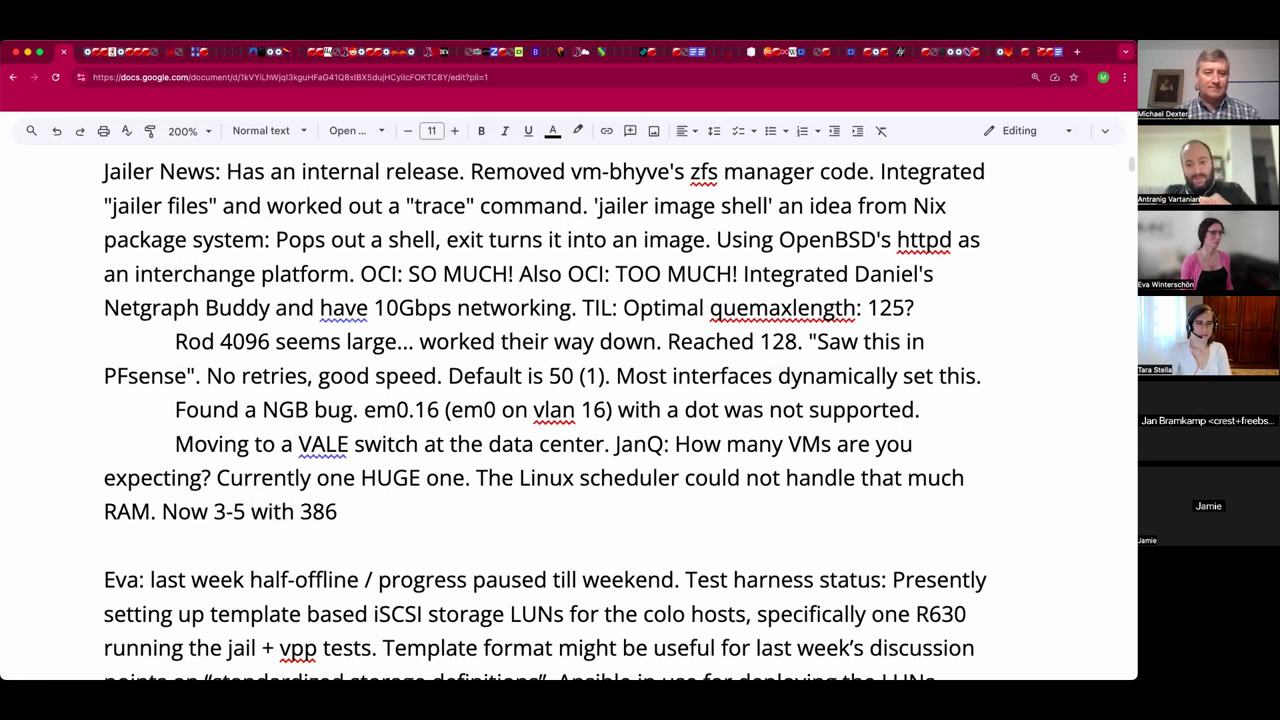
{"action": "type", "text": " GB for"}
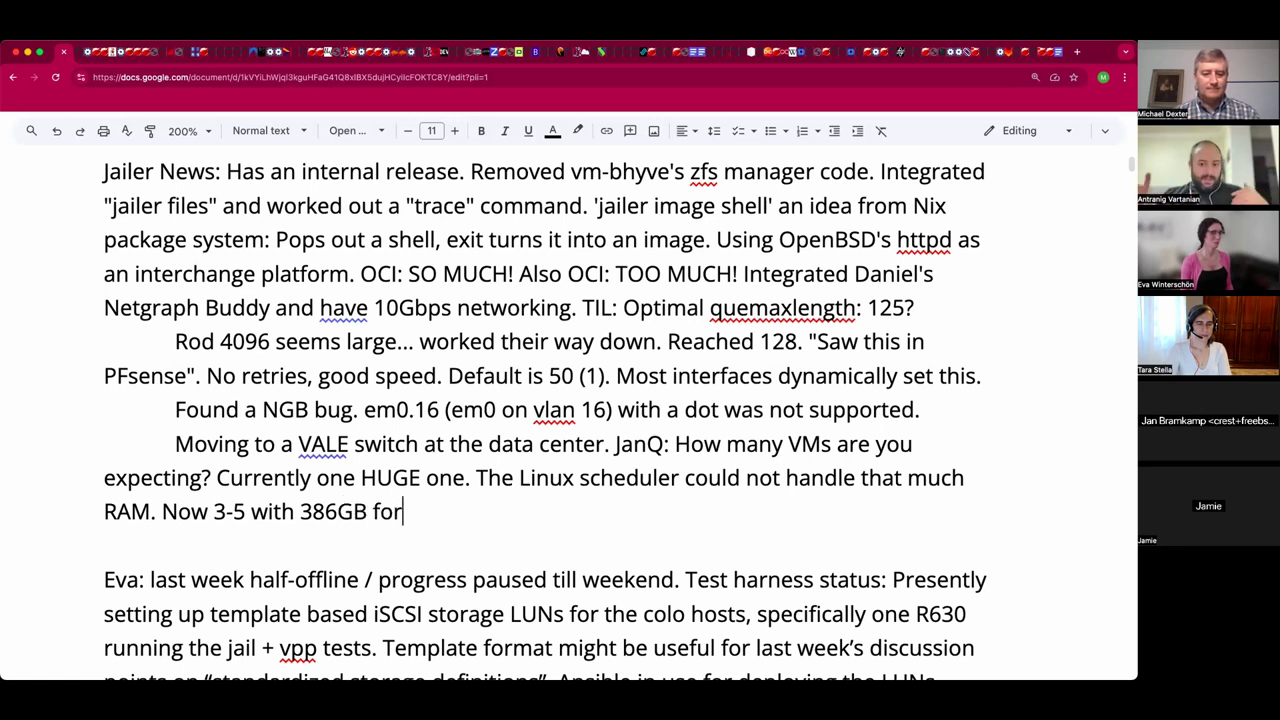
{"action": "type", "text": " RAM. "}
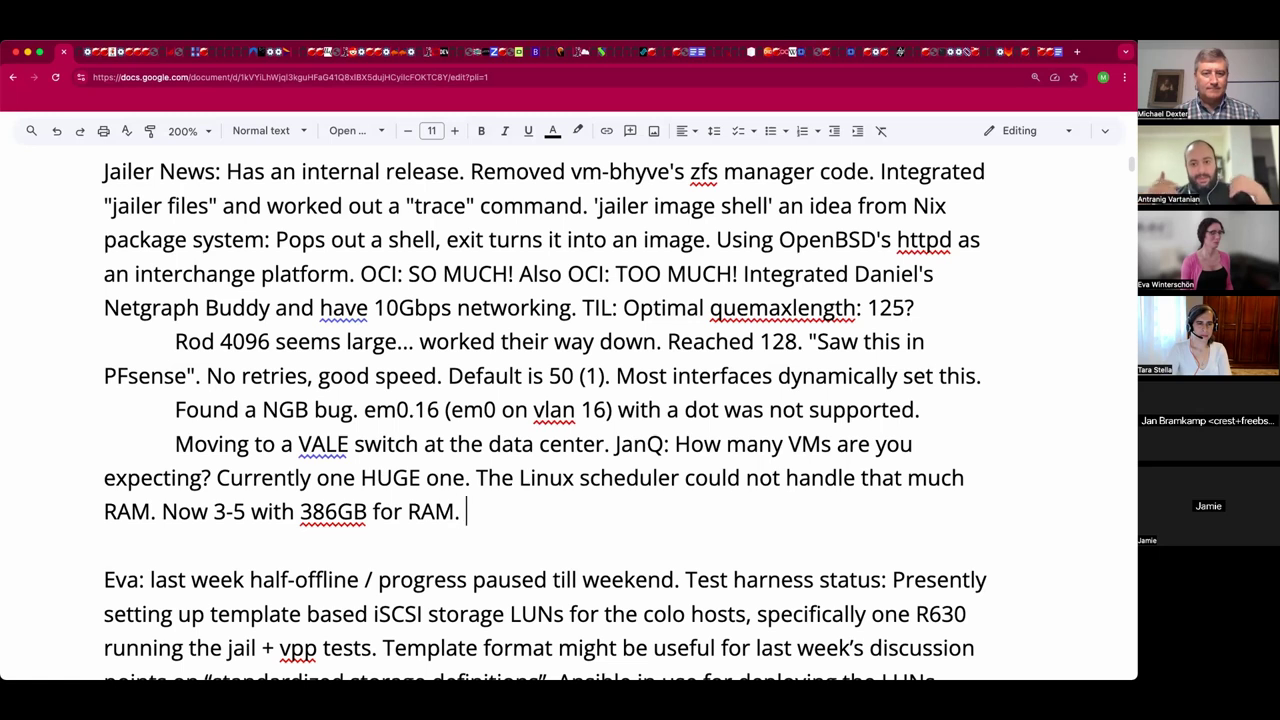
{"action": "type", "text": "Will sc"}
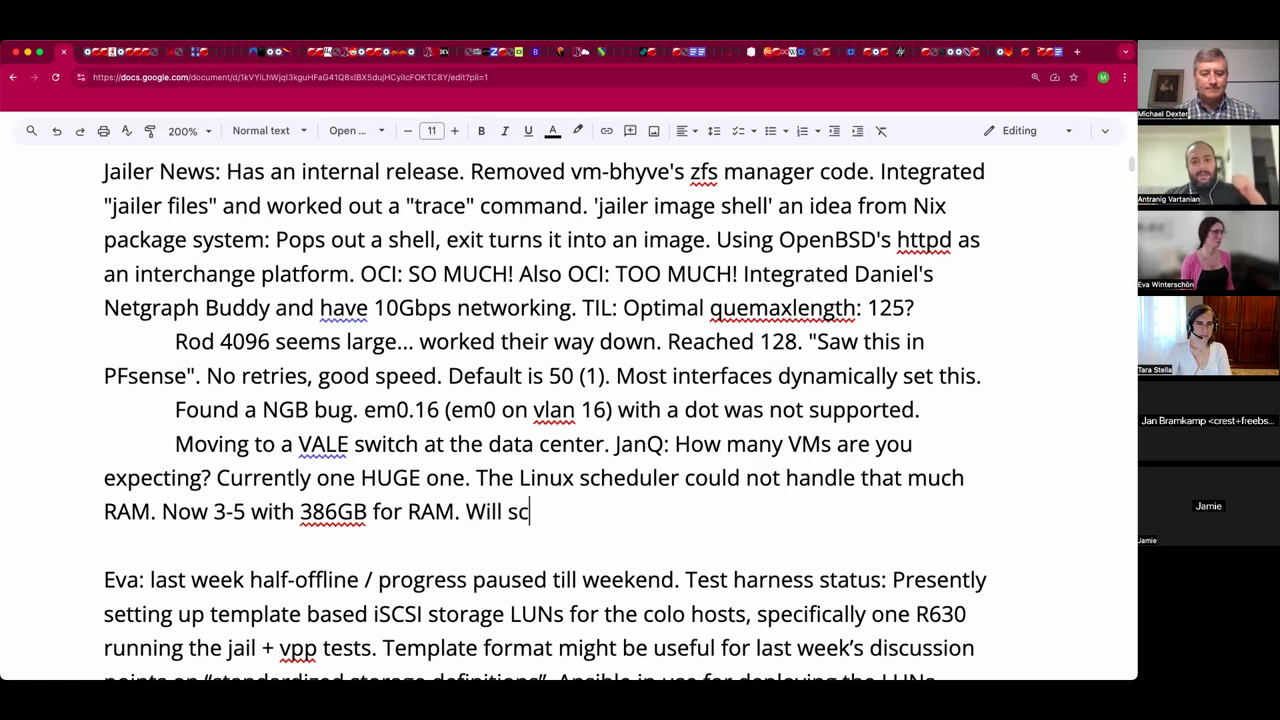
{"action": "type", "text": "hedule with Slurm."}
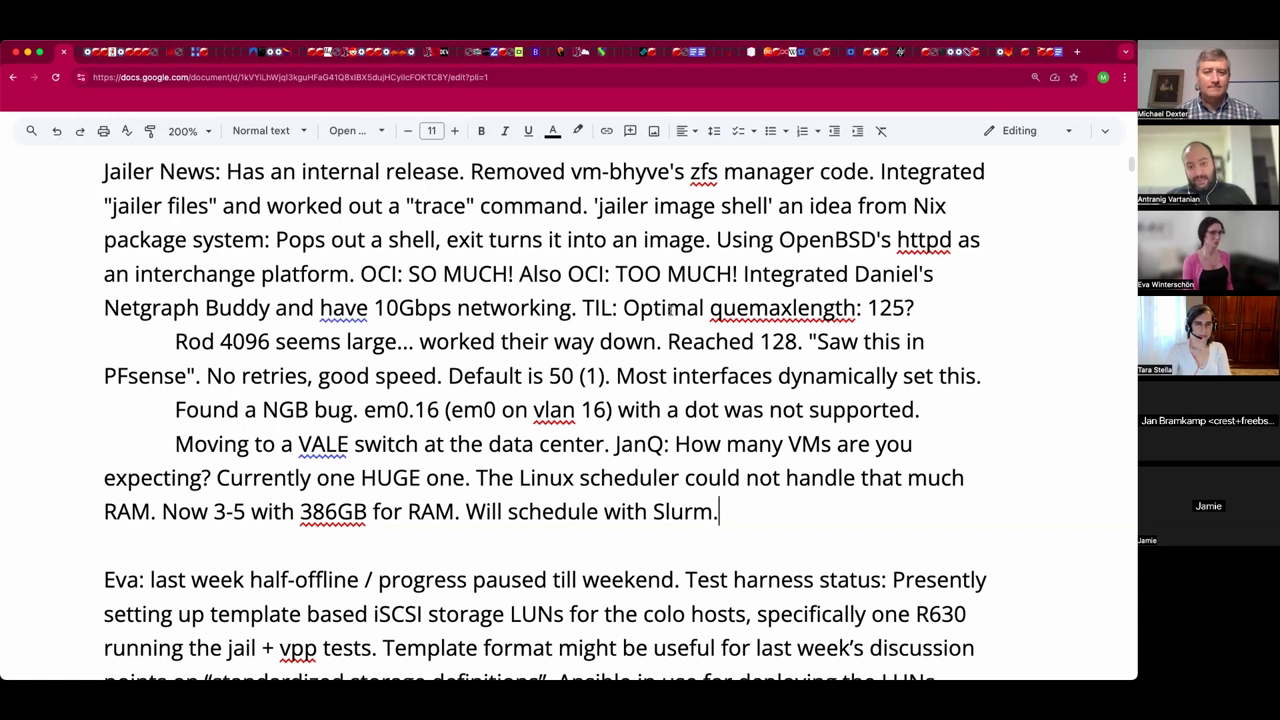
- Start an indented line "Q: Would" below the test harness paragraph that ends with deploying the LUNs
{"action": "scroll", "coordinate": [670, 308], "scroll_direction": "down", "scroll_amount": 1}
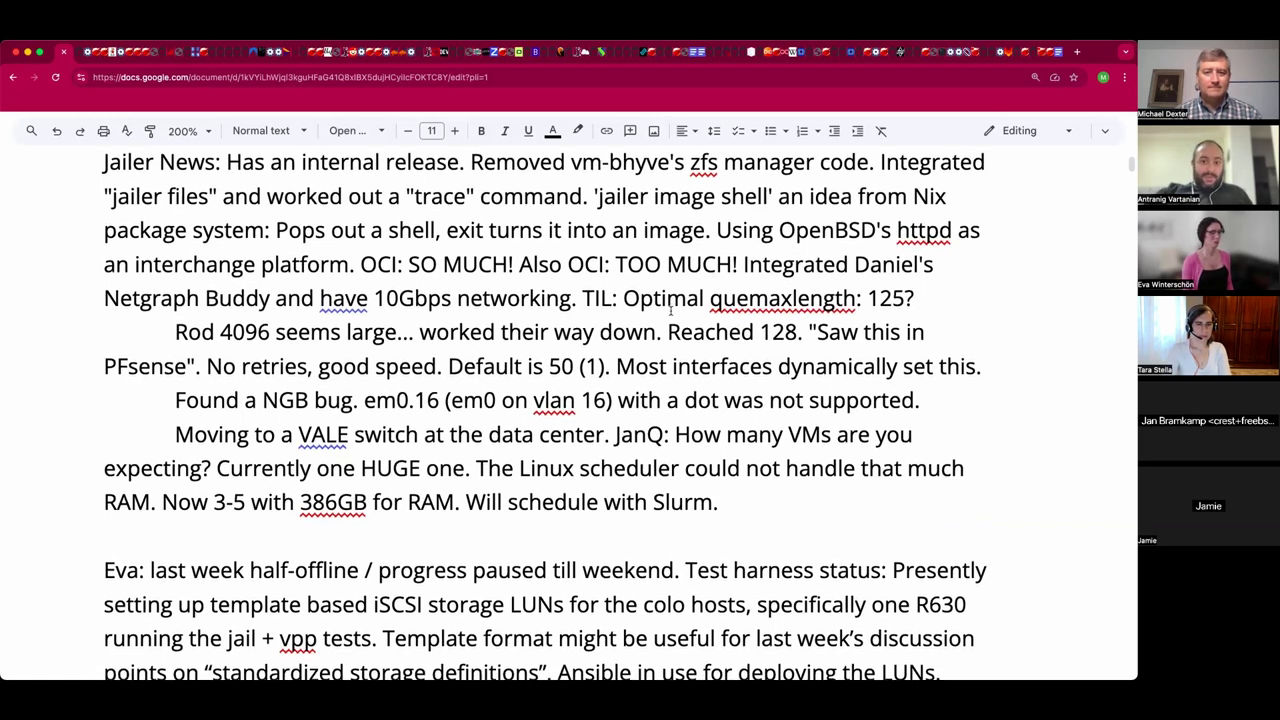
{"action": "scroll", "coordinate": [670, 311], "scroll_direction": "down", "scroll_amount": 2}
{"action": "scroll", "coordinate": [670, 313], "scroll_direction": "down", "scroll_amount": 1}
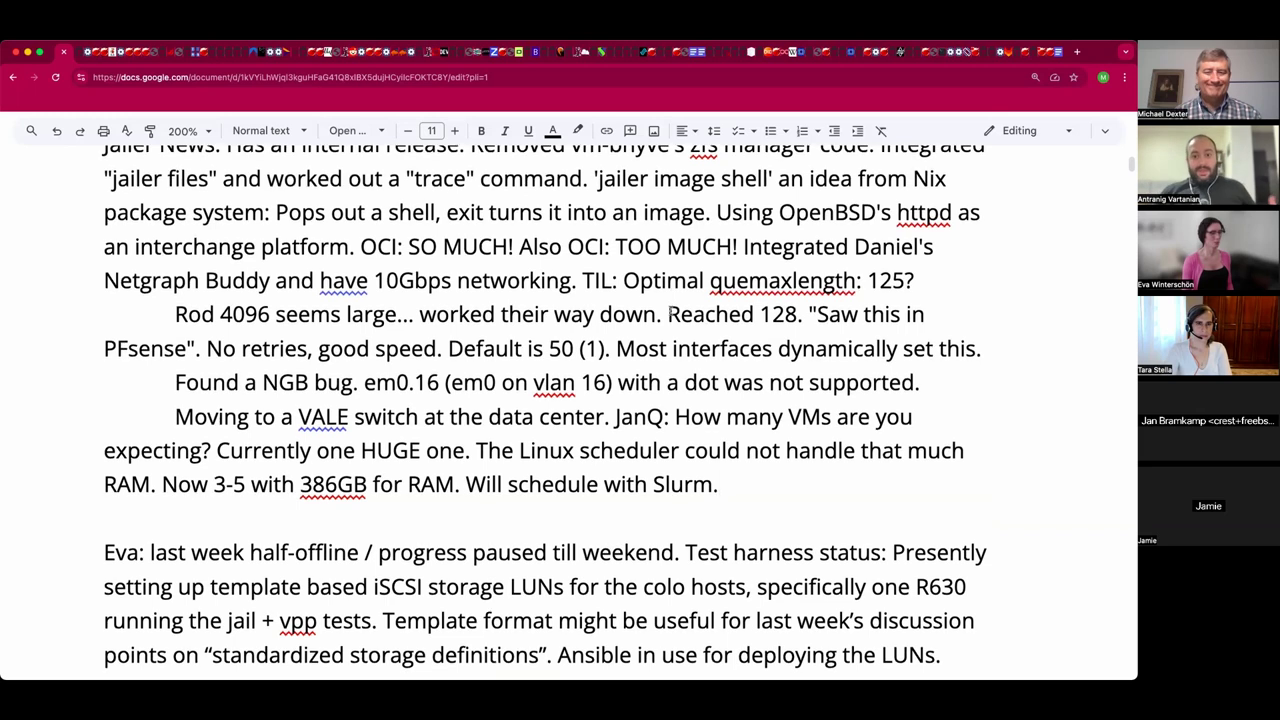
{"action": "scroll", "coordinate": [670, 313], "scroll_direction": "down", "scroll_amount": 2}
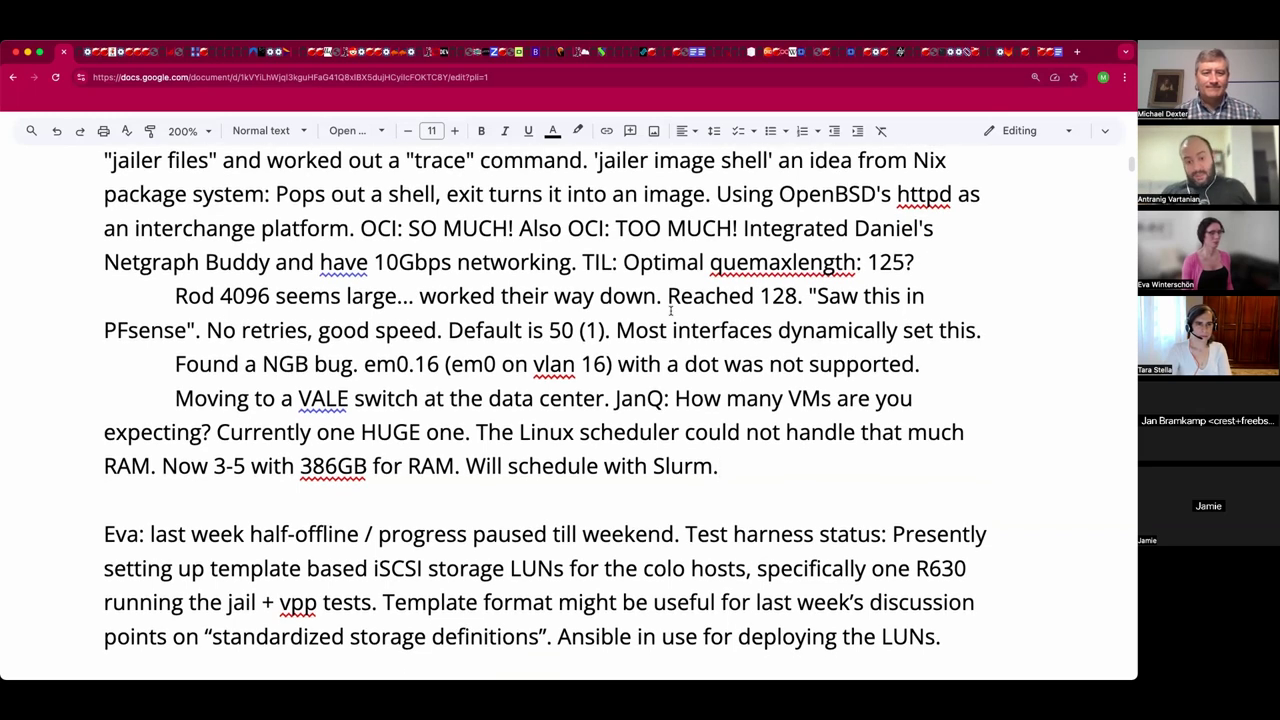
{"action": "scroll", "coordinate": [670, 311], "scroll_direction": "down", "scroll_amount": 5}
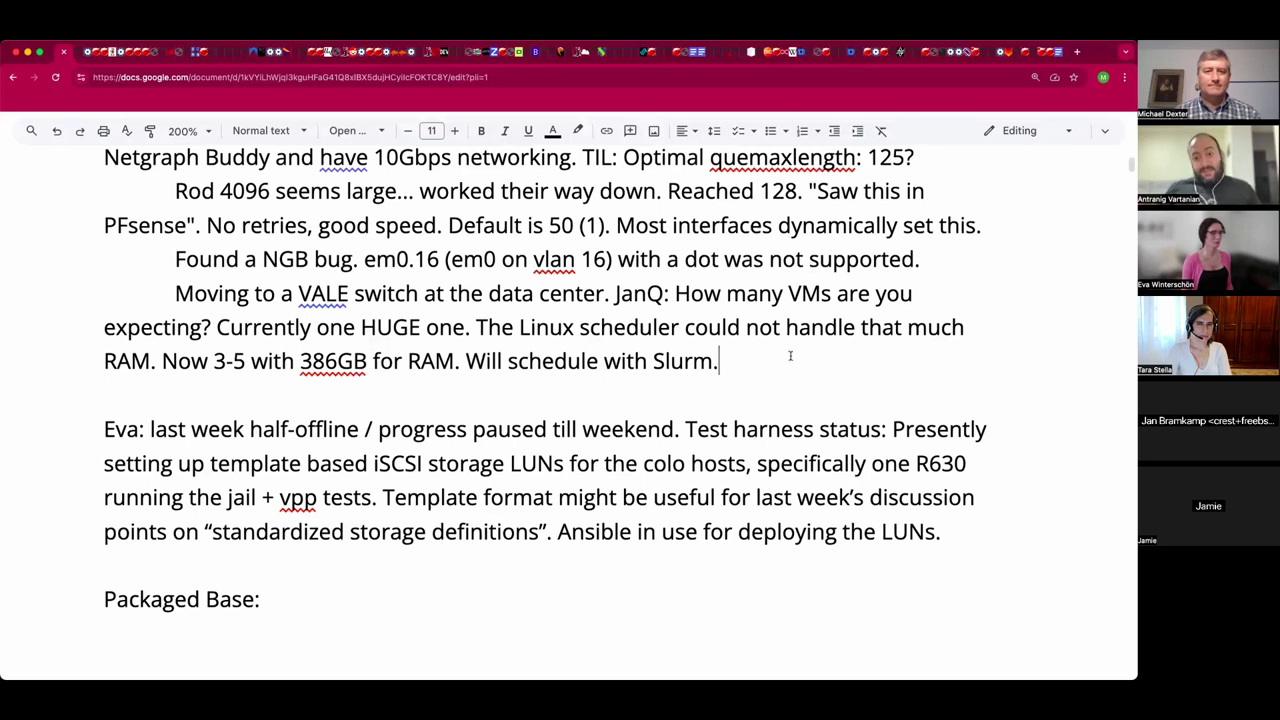
{"action": "left_click", "coordinate": [972, 537]}
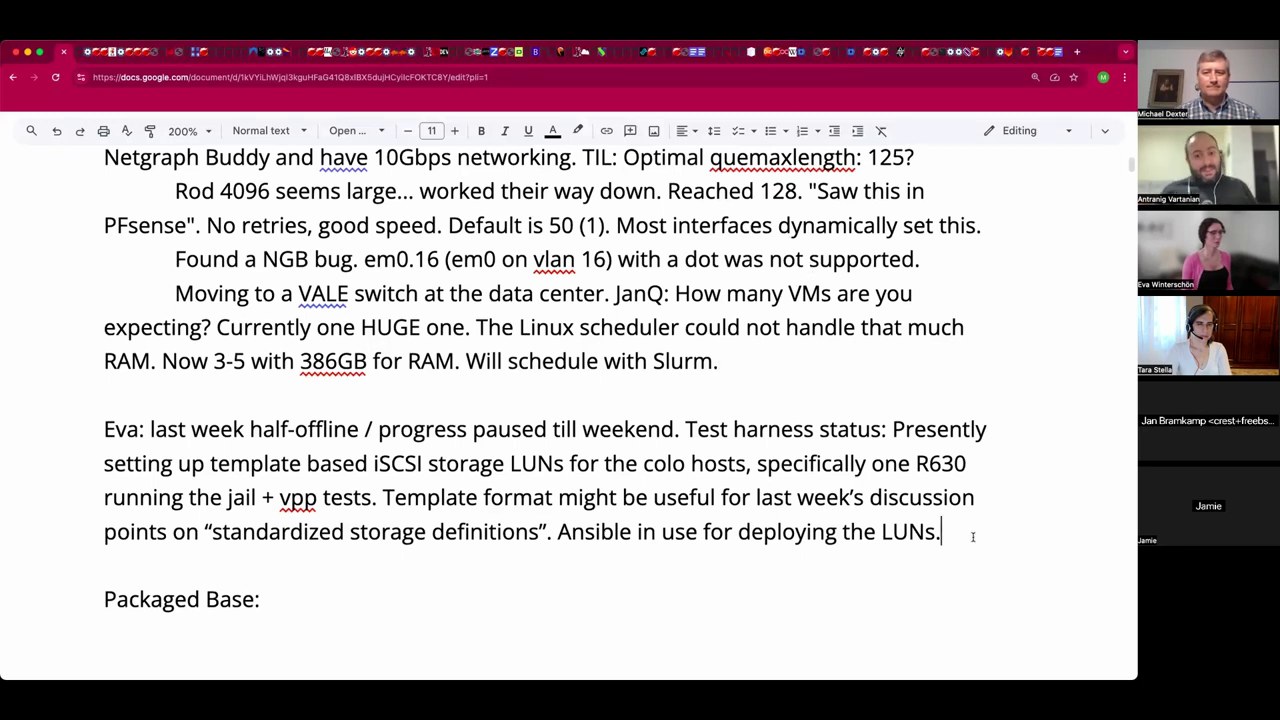
{"action": "key", "text": "Return"}
{"action": "key", "text": "Tab"}
{"action": "type", "text": ": "}
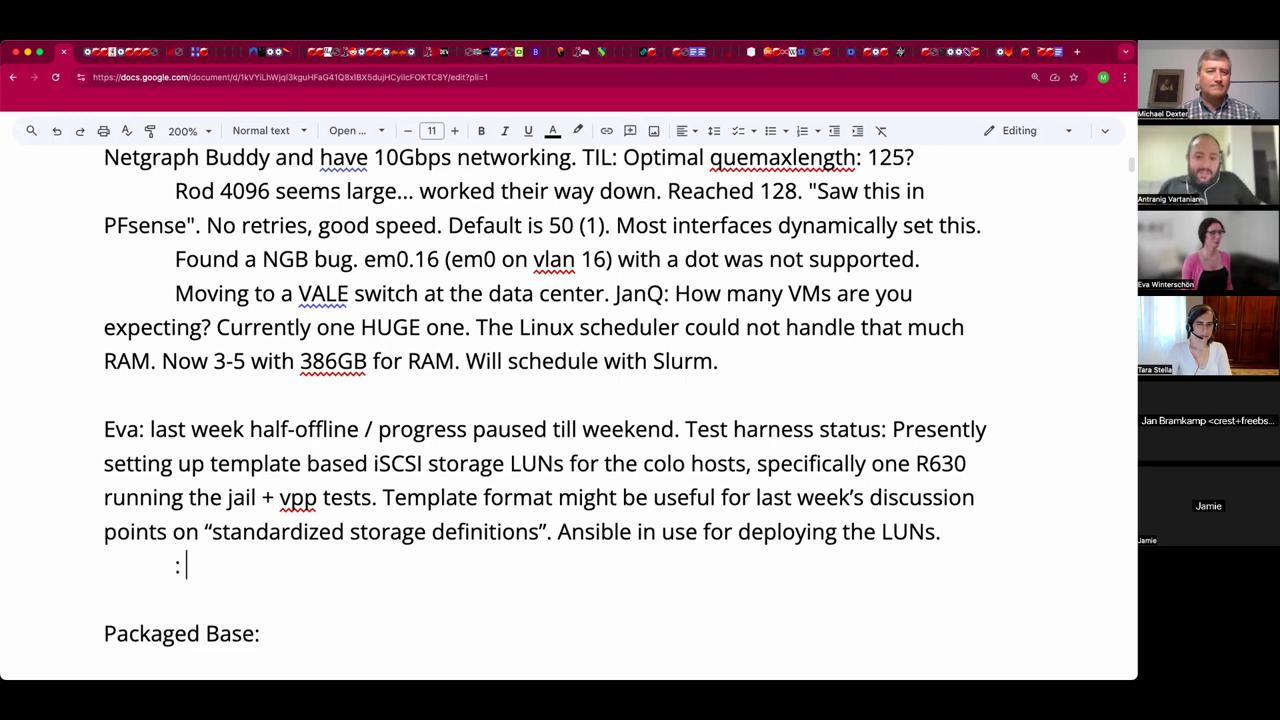
{"action": "type", "text": "Wou"}
{"action": "key", "text": "BackSpace"}
{"action": "key", "text": "BackSpace"}
{"action": "key", "text": "BackSpace"}
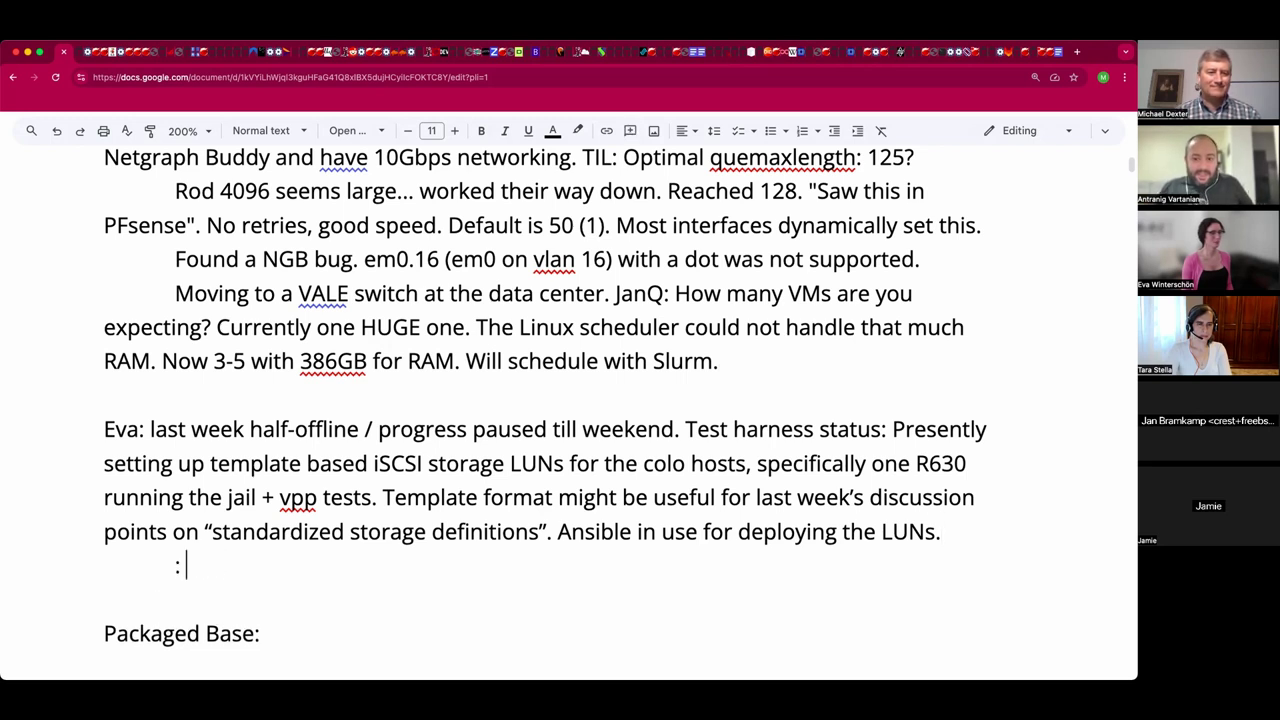
{"action": "key", "text": "BackSpace"}
{"action": "key", "text": "BackSpace"}
{"action": "type", "text": "Q: Would"}
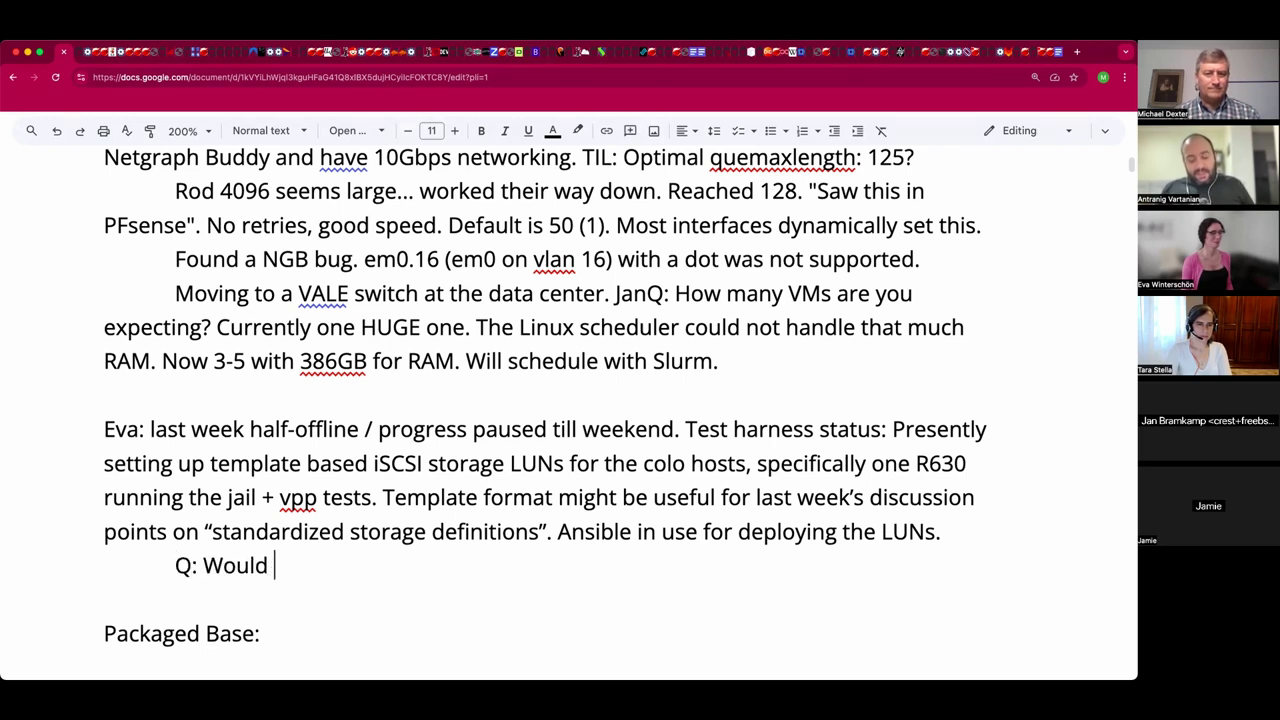
- Append "Missing RCTL." after the sentence about scheduling with Slurm
{"action": "left_click", "coordinate": [950, 361]}
{"action": "type", "text": "Mis"}
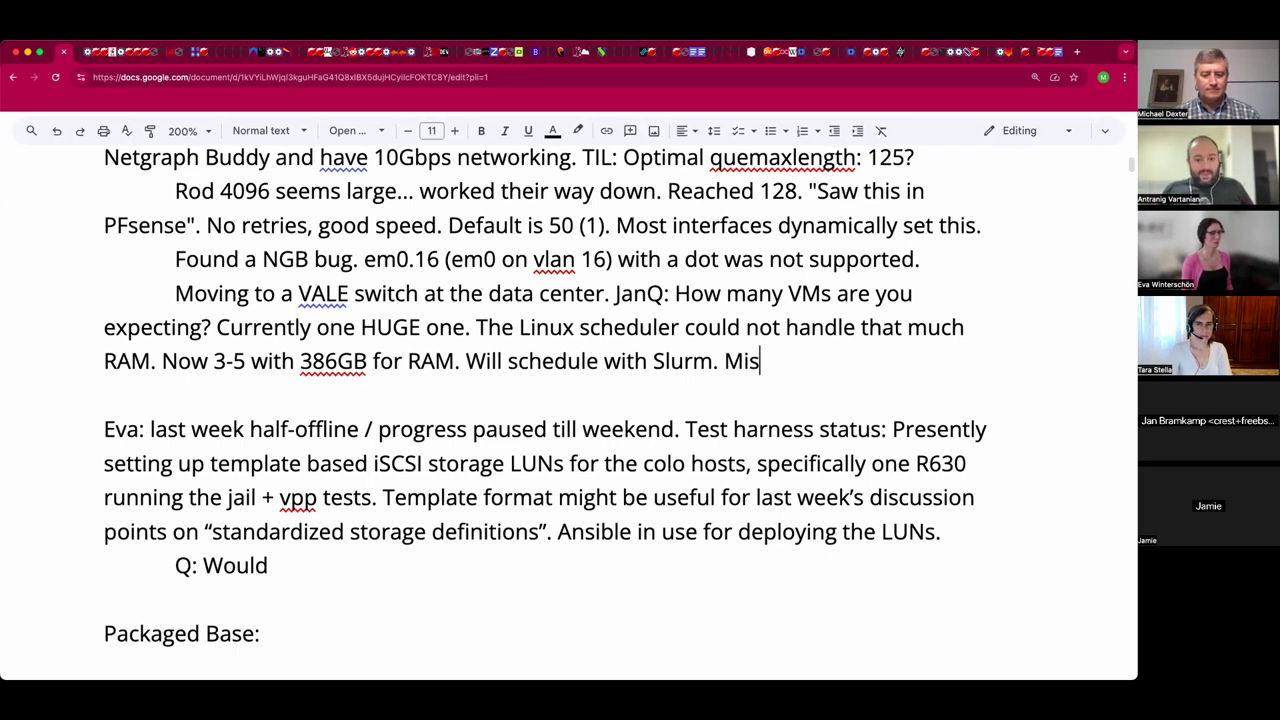
{"action": "type", "text": "sing RCTL."}
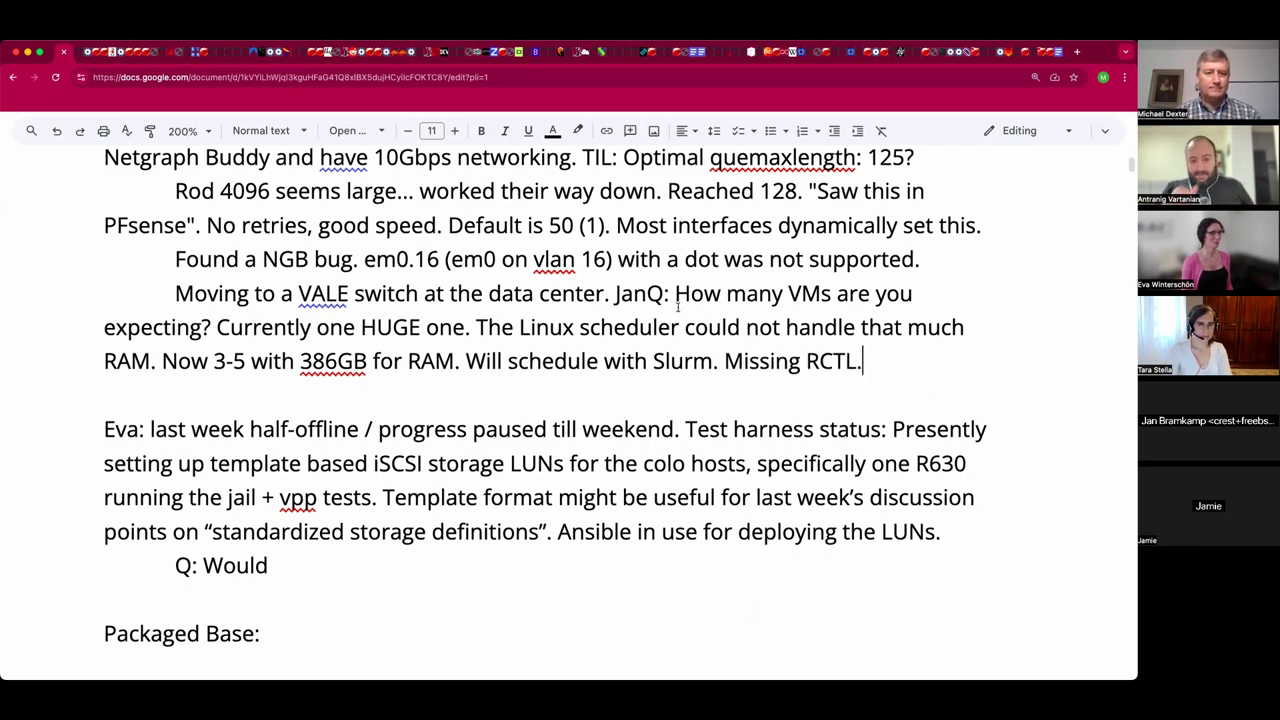
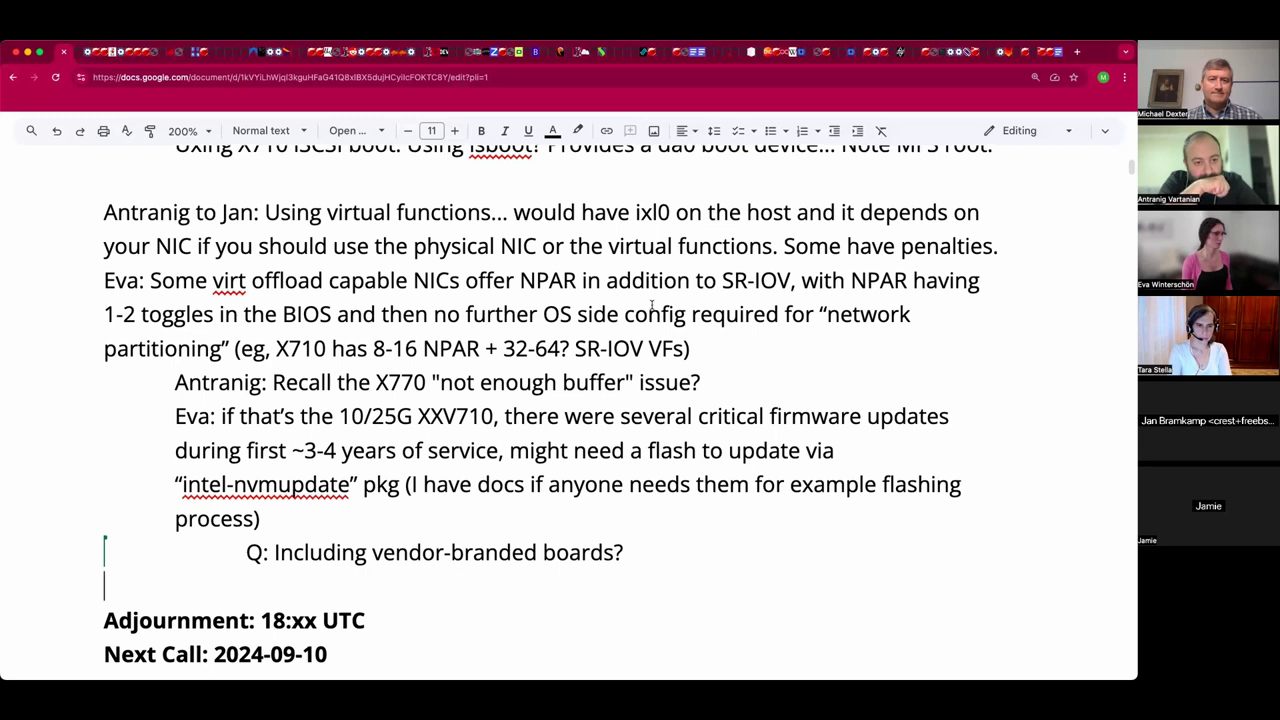
- Write "WOTD: Sluggisher" on the empty line above the Adjournment line, followed by a blank line
{"action": "scroll", "coordinate": [651, 305], "scroll_direction": "down", "scroll_amount": 1}
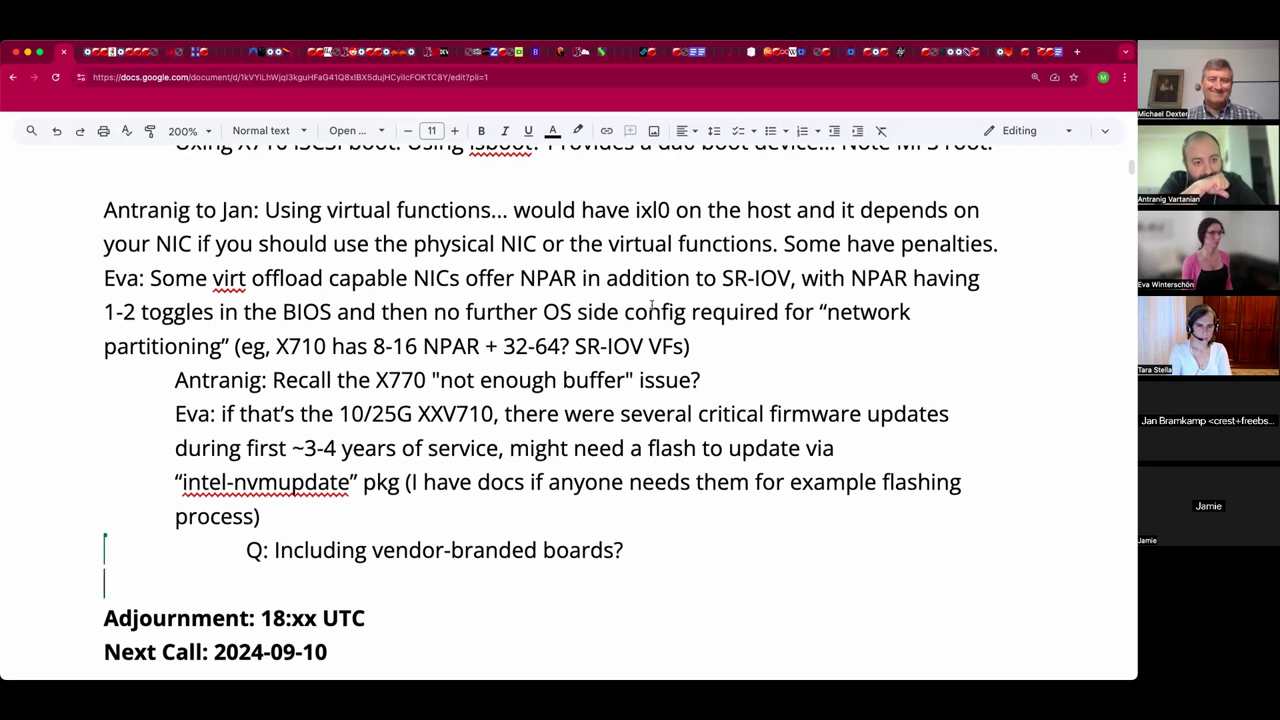
{"action": "scroll", "coordinate": [651, 305], "scroll_direction": "down", "scroll_amount": 1}
{"action": "scroll", "coordinate": [651, 305], "scroll_direction": "down", "scroll_amount": 1}
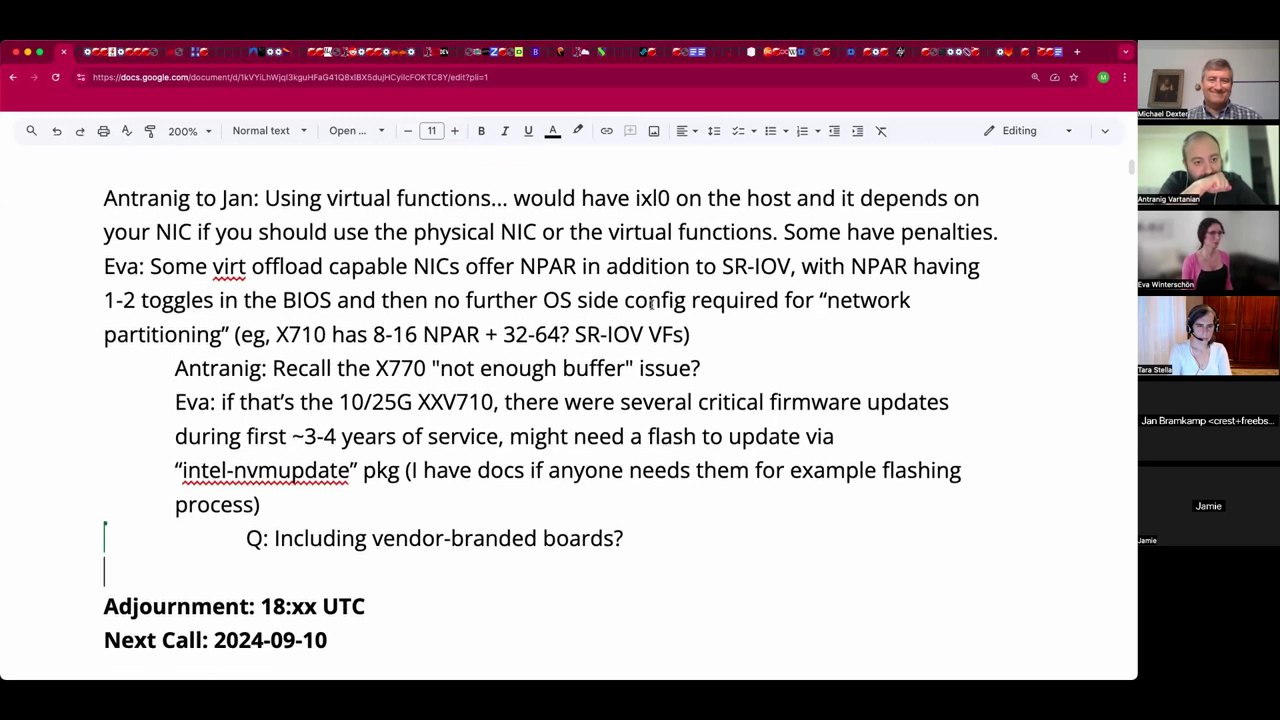
{"action": "scroll", "coordinate": [651, 305], "scroll_direction": "down", "scroll_amount": 1}
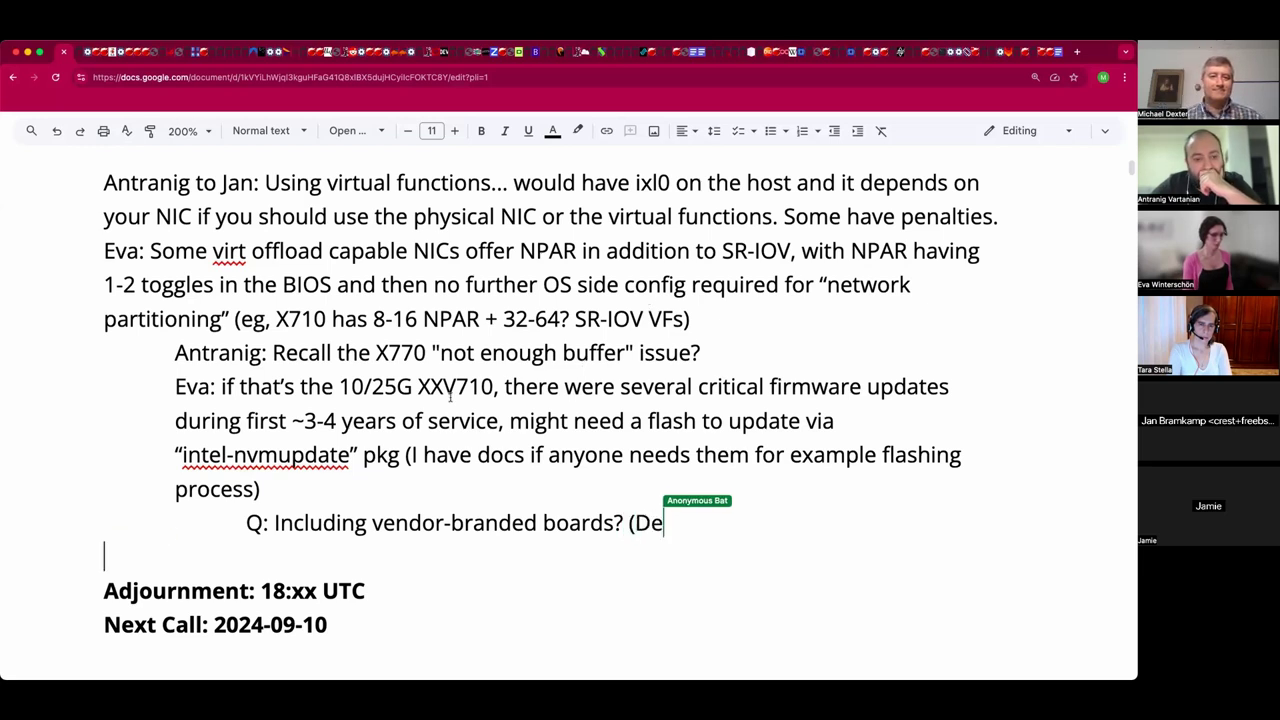
{"action": "double_click", "coordinate": [259, 560]}
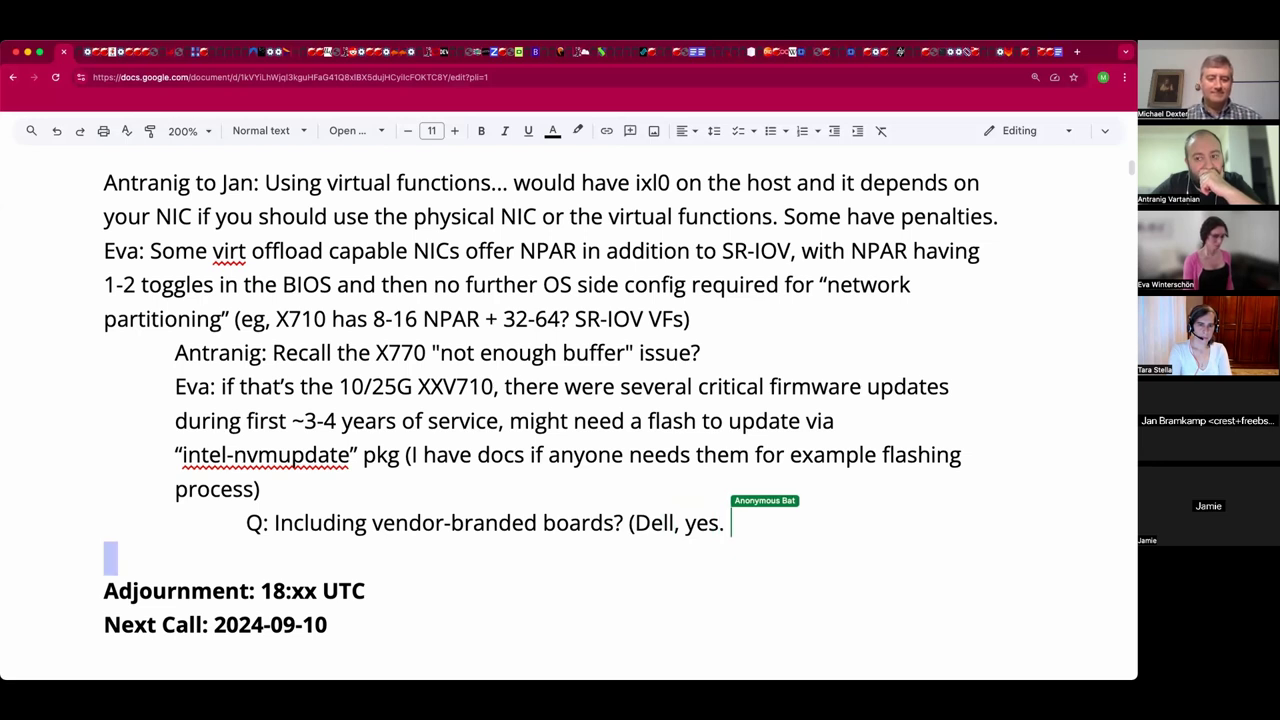
{"action": "type", "text": "WOTD: Sluggisher"}
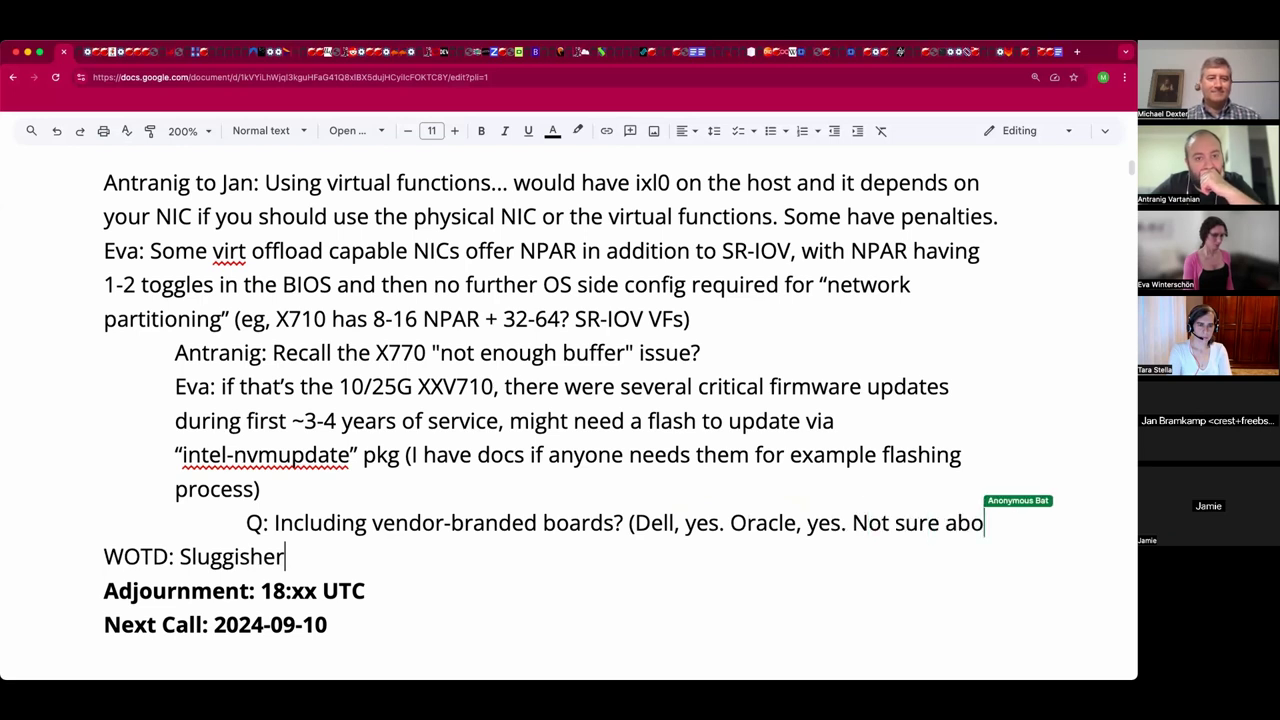
{"action": "key", "text": "BackSpace"}
{"action": "key", "text": "BackSpace"}
{"action": "key", "text": "Return"}
{"action": "key", "text": "Down"}
{"action": "key", "text": "Down"}
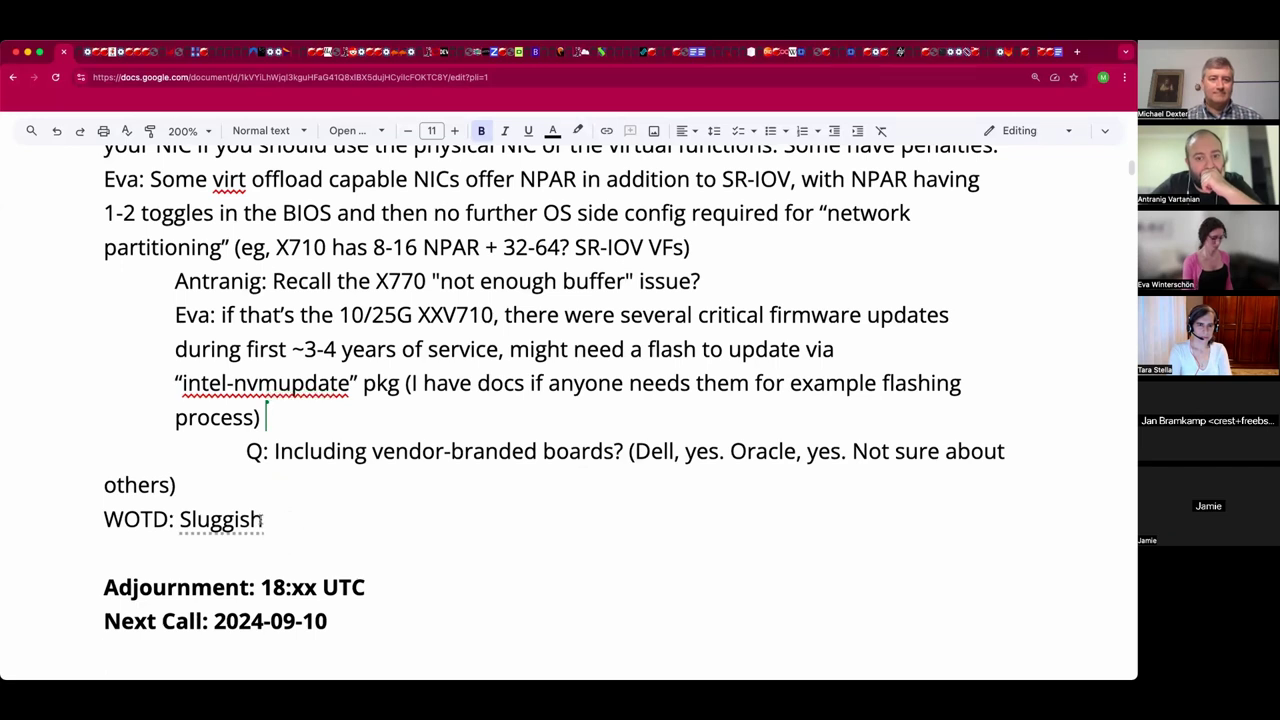
{"action": "left_click", "coordinate": [261, 521]}
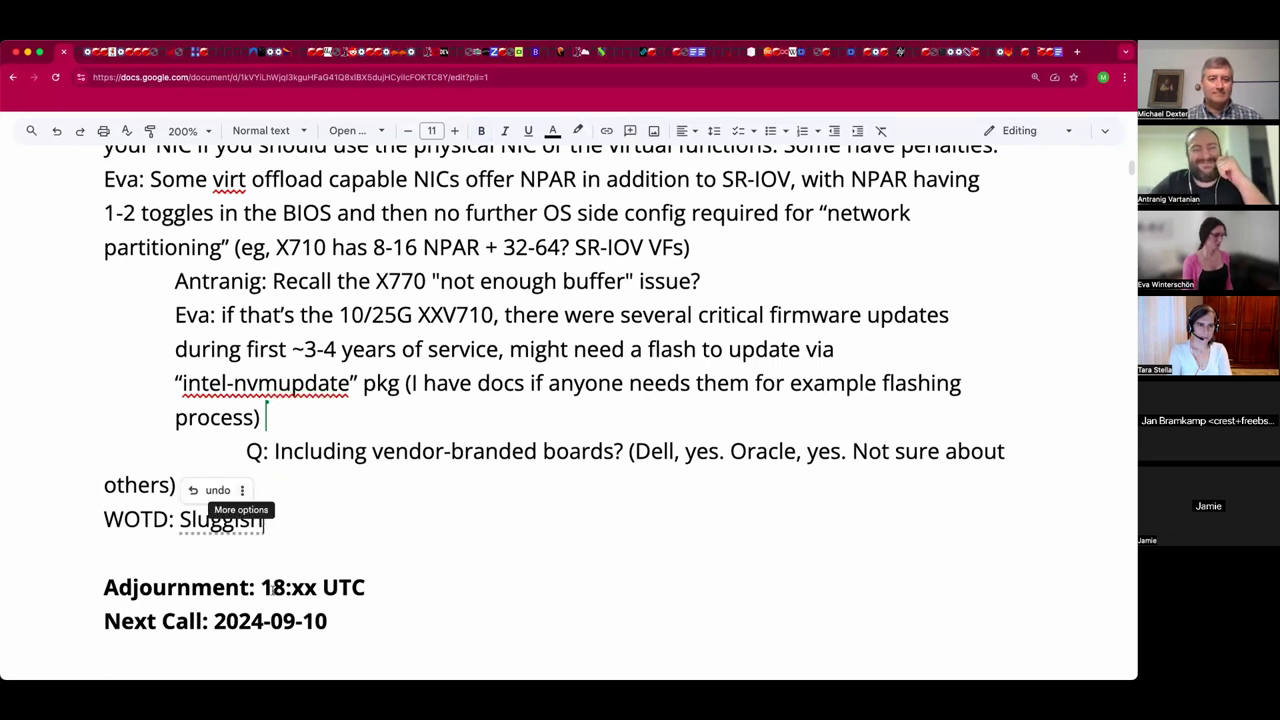
{"action": "type", "text": "er"}
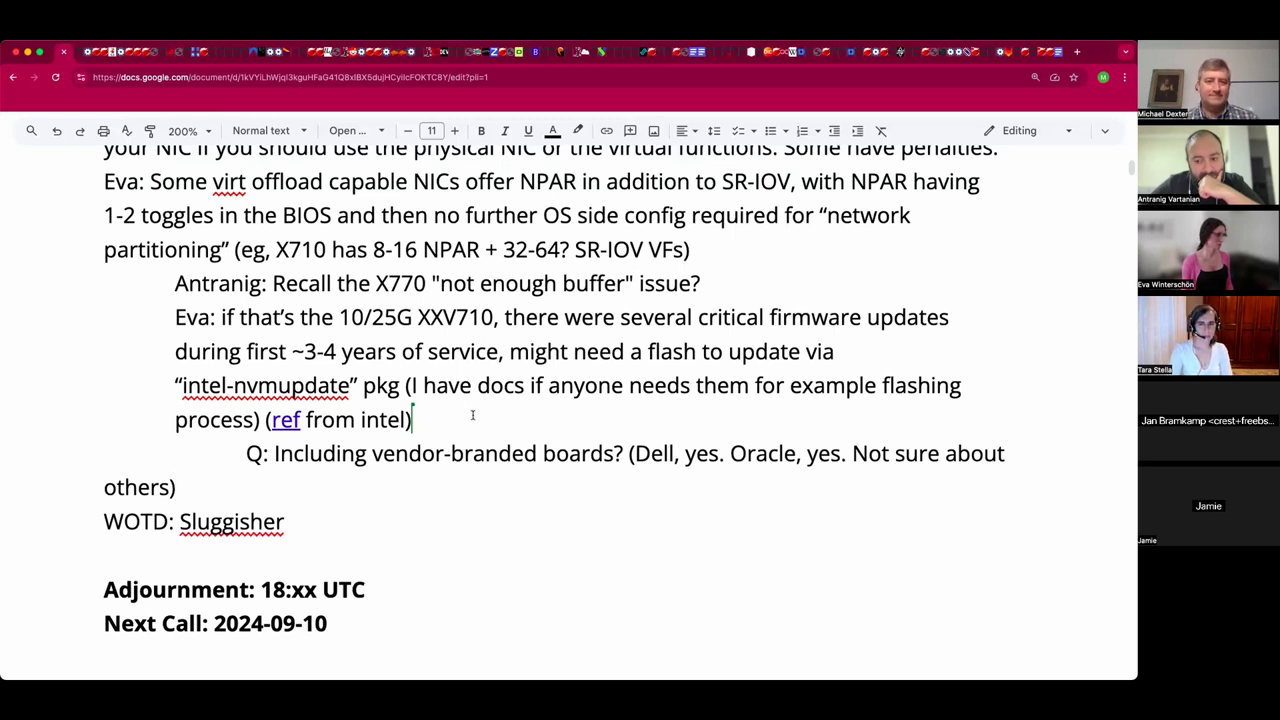
- Add "Thank you!" after "(ref from intel)" in the firmware update note
{"action": "left_click", "coordinate": [408, 419]}
{"action": "type", "text": "Thank you!"}
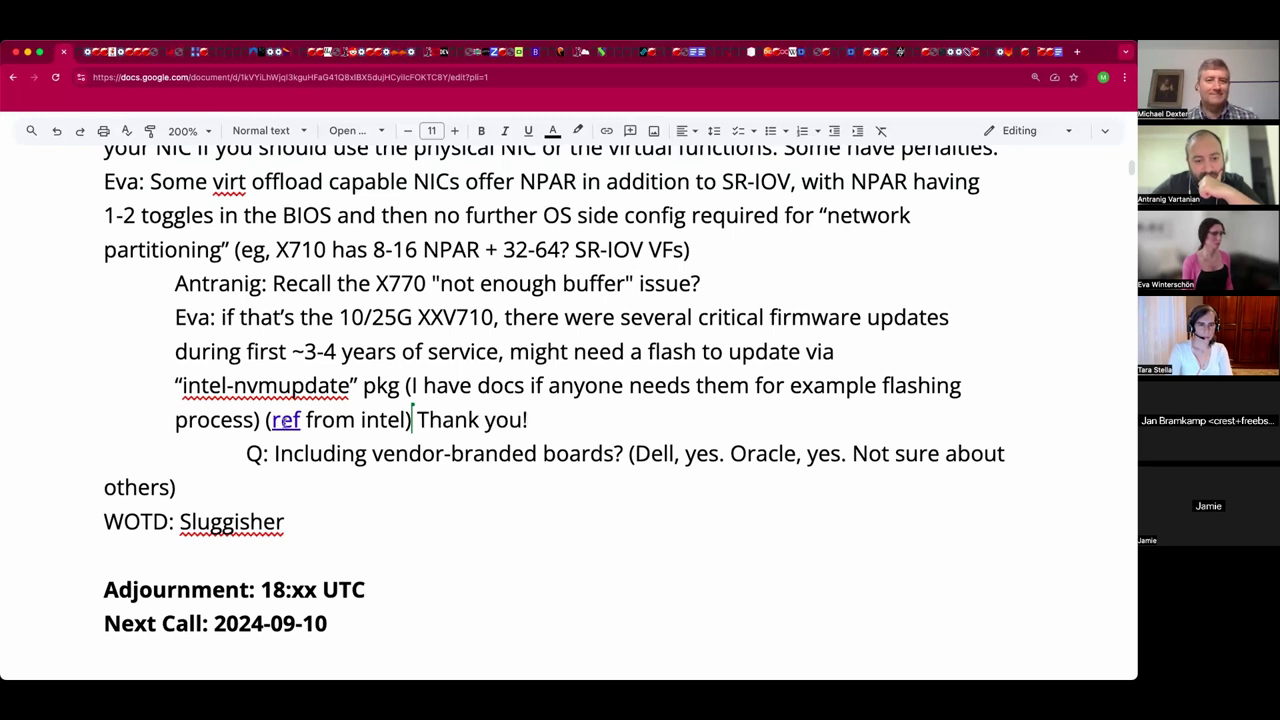
- Open the Intel "ref" link, view the NVM Update Package page enlarged to 125%, and return to the meeting notes
{"action": "left_click", "coordinate": [284, 421]}
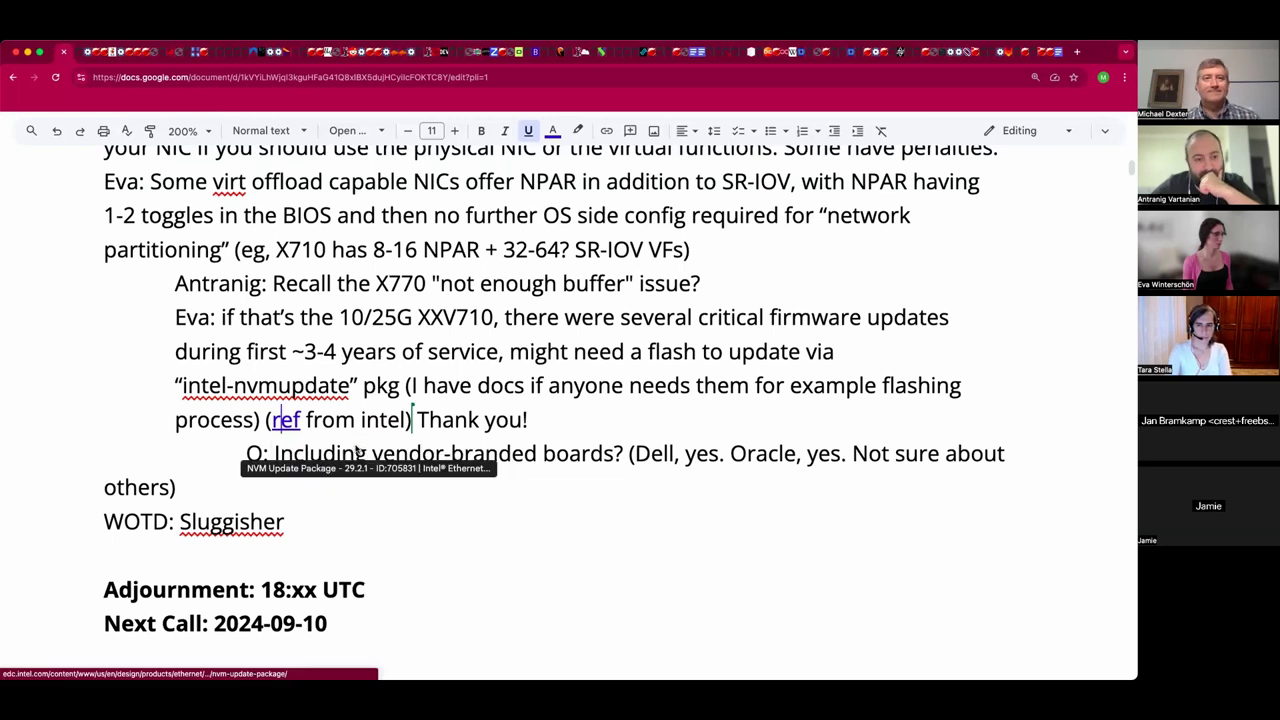
{"action": "left_click", "coordinate": [358, 452]}
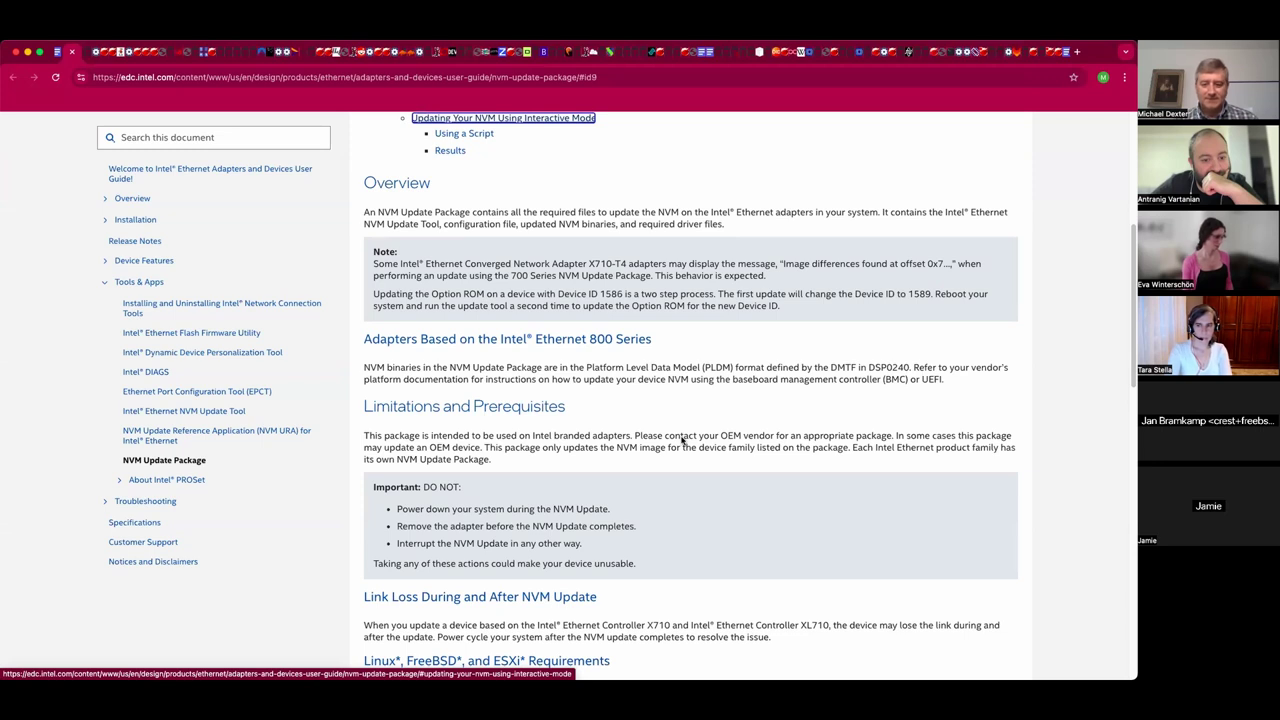
{"action": "key", "text": "super+equal"}
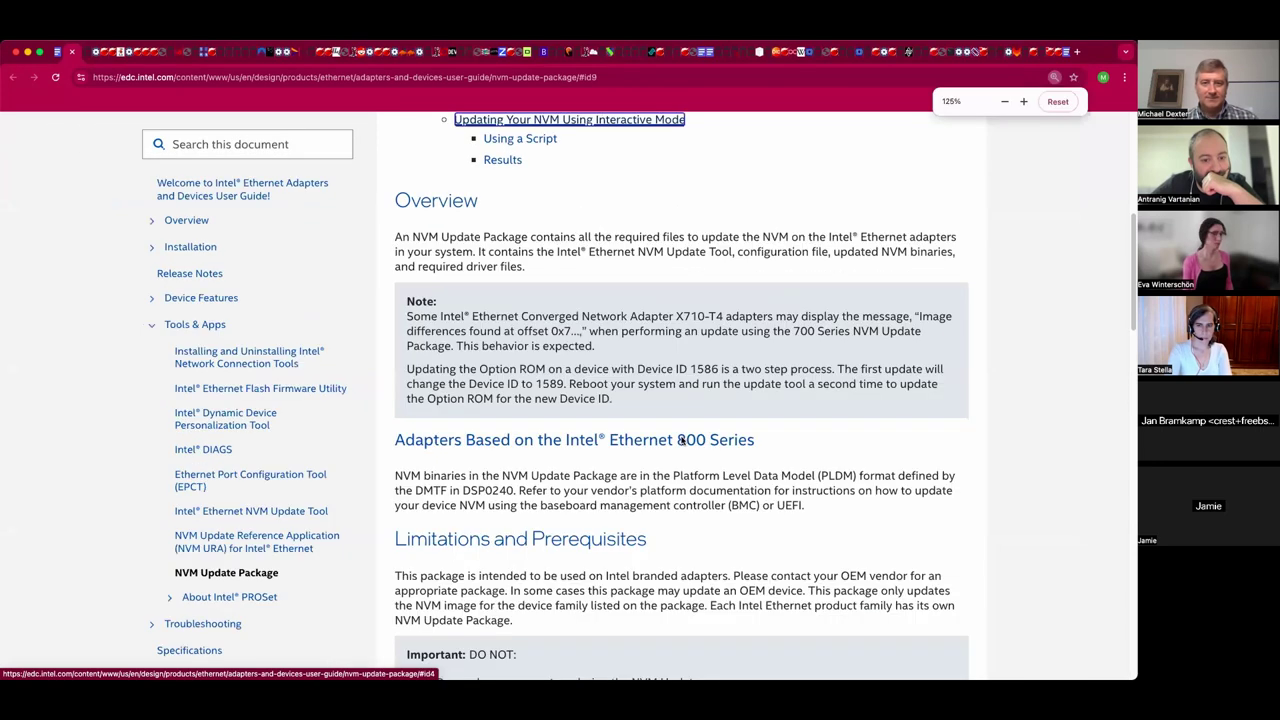
{"action": "key", "text": "ctrl+shift+Tab"}
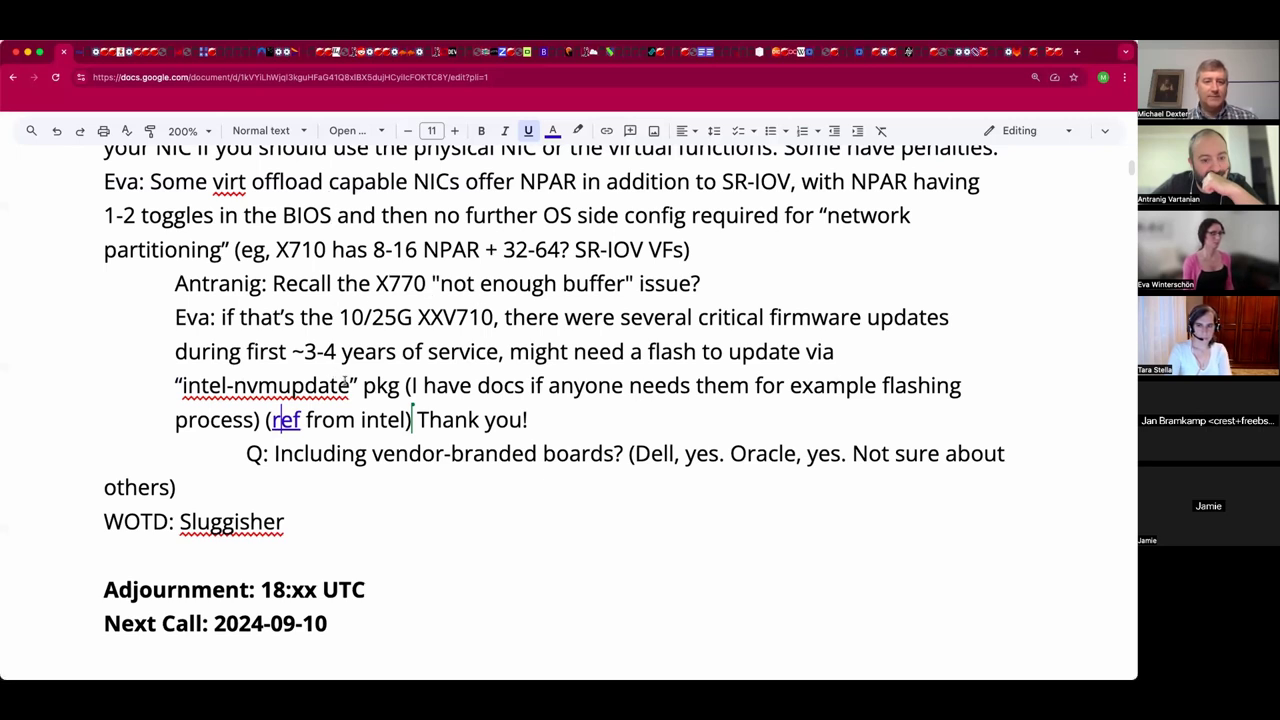
- Link "intel-nvmupdate" in the firmware update note to the copied web address ending in "intel-nvmupdate-10g/"
{"action": "left_click", "coordinate": [347, 386]}
{"action": "left_click_drag", "start_coordinate": [217, 386], "coordinate": [181, 386]}
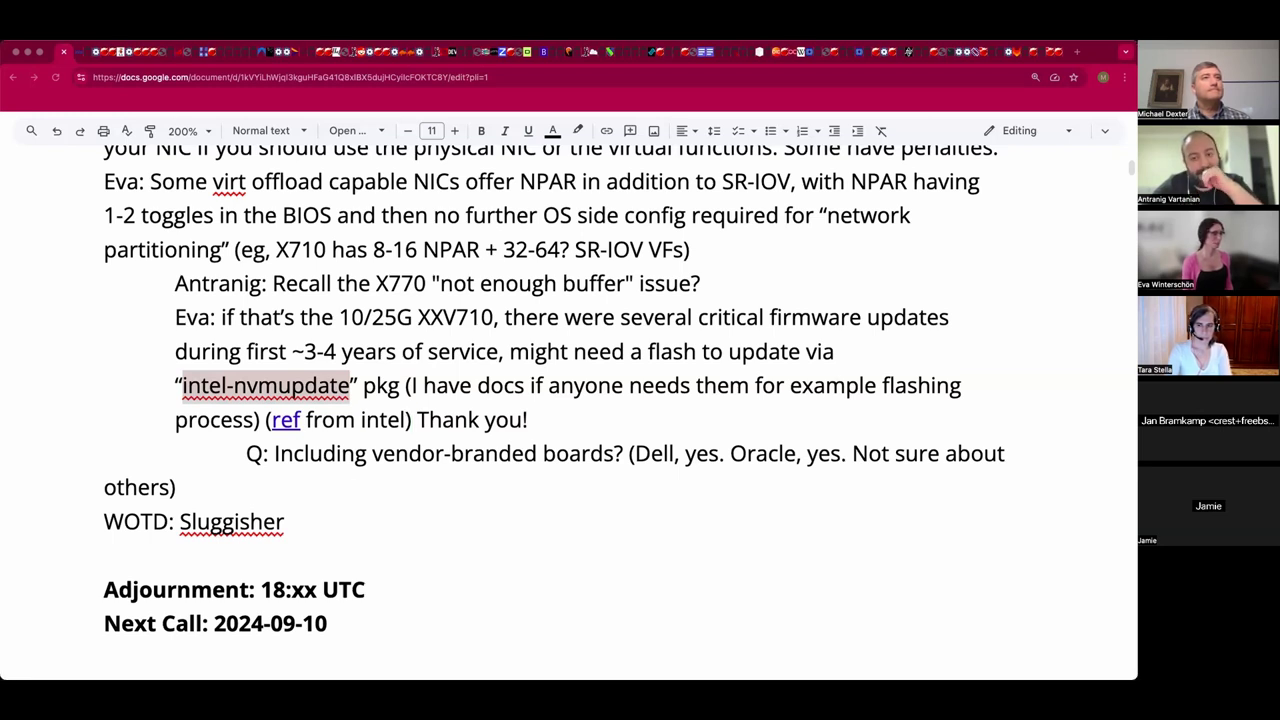
{"action": "left_click", "coordinate": [309, 390]}
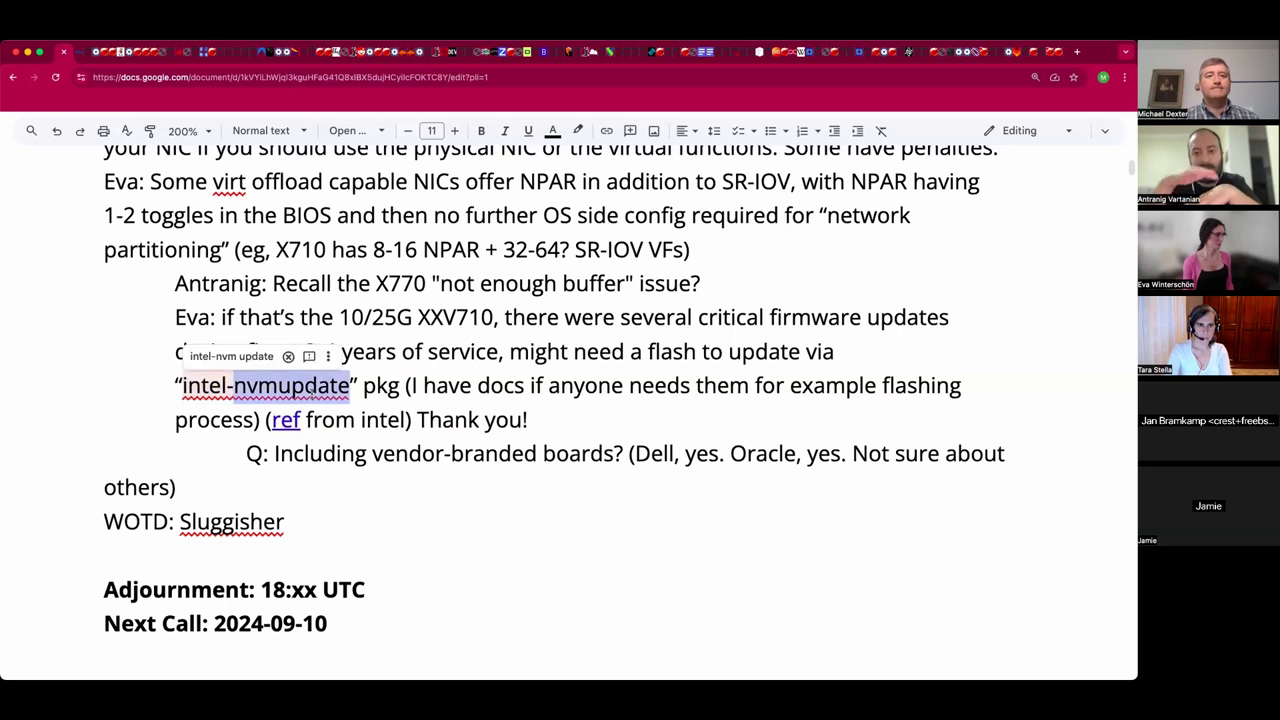
{"action": "left_click", "coordinate": [316, 387]}
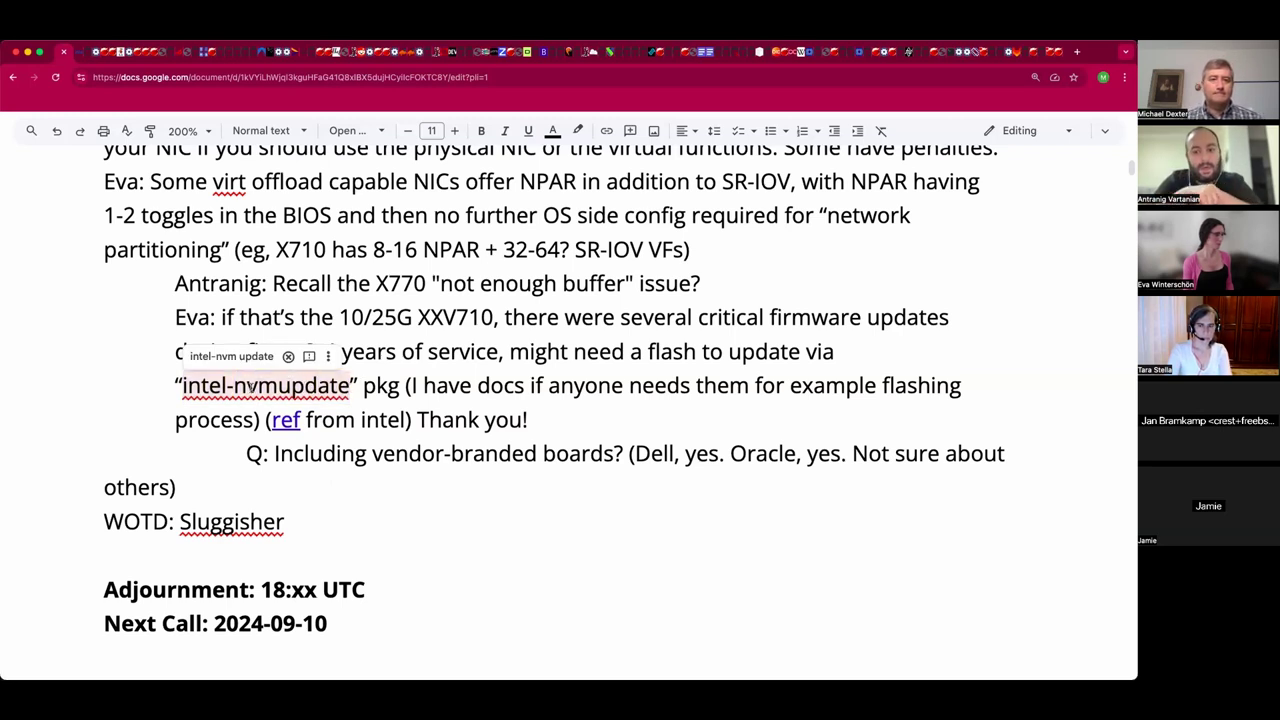
{"action": "left_click_drag", "start_coordinate": [350, 388], "coordinate": [305, 388]}
{"action": "left_click_drag", "start_coordinate": [203, 388], "coordinate": [182, 388]}
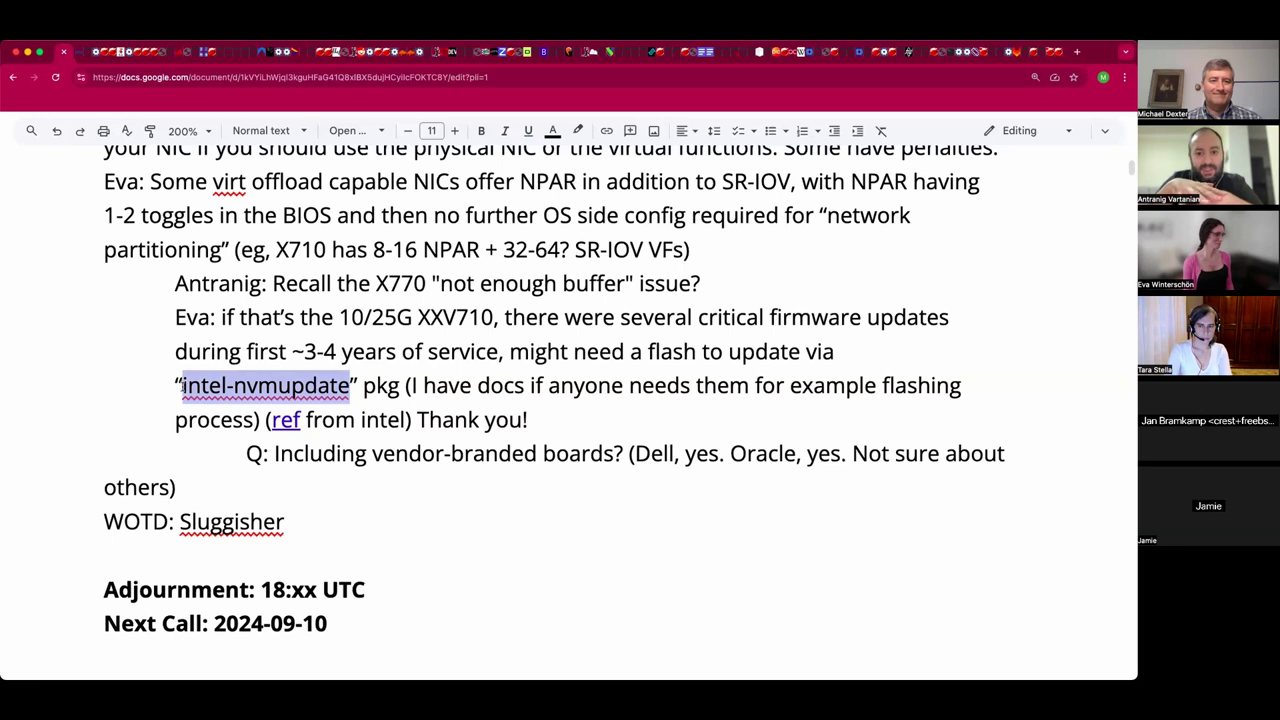
{"action": "key", "text": "super+Tab"}
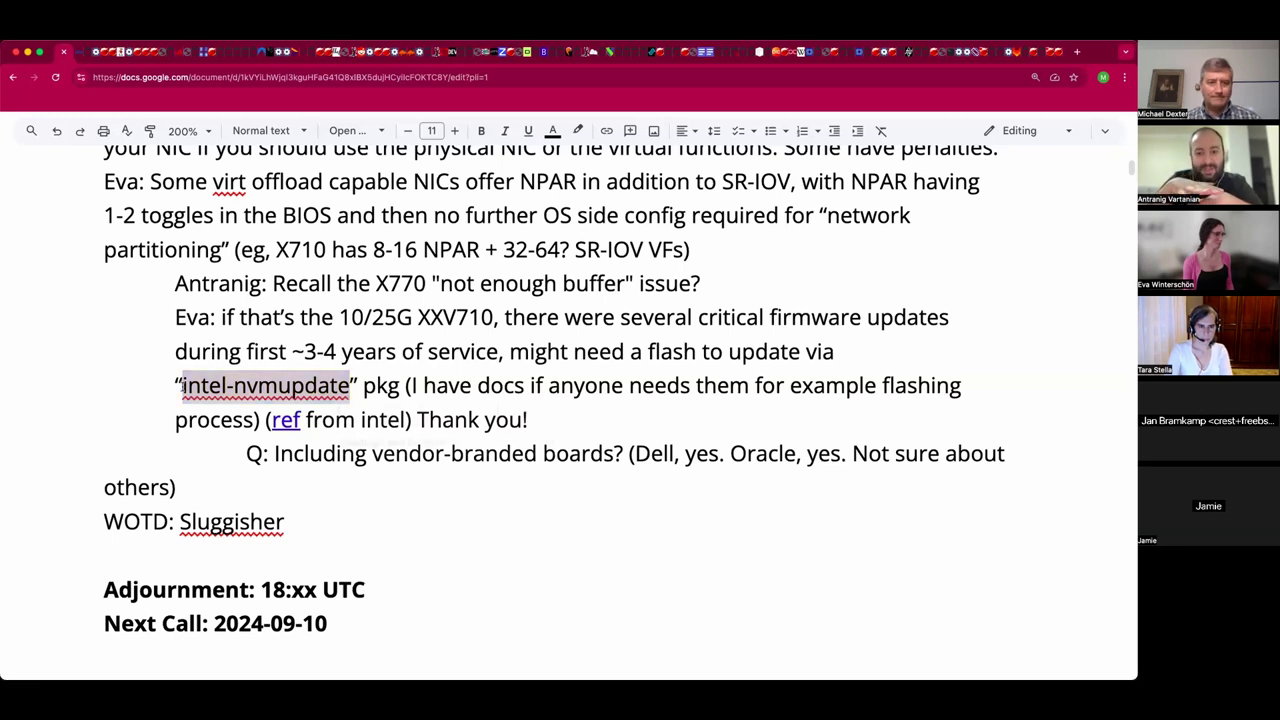
{"action": "key", "text": "super+k"}
{"action": "key", "text": "super+v"}
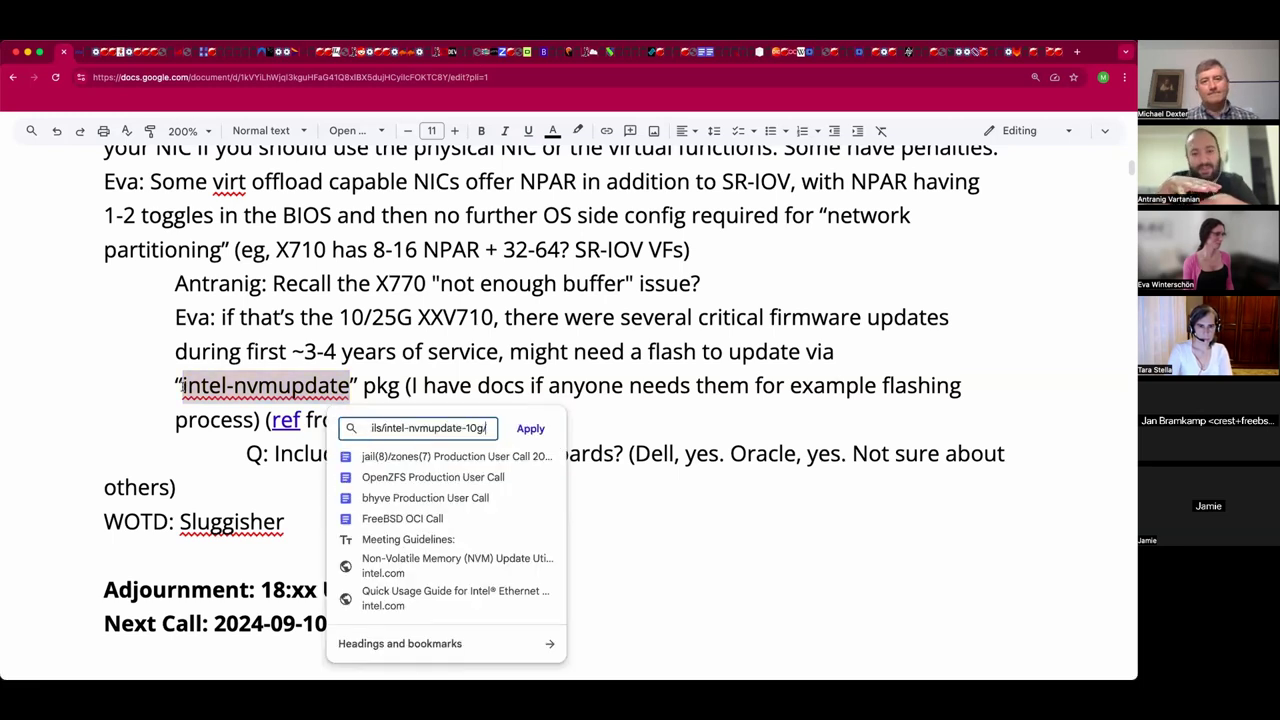
{"action": "key", "text": "Return"}
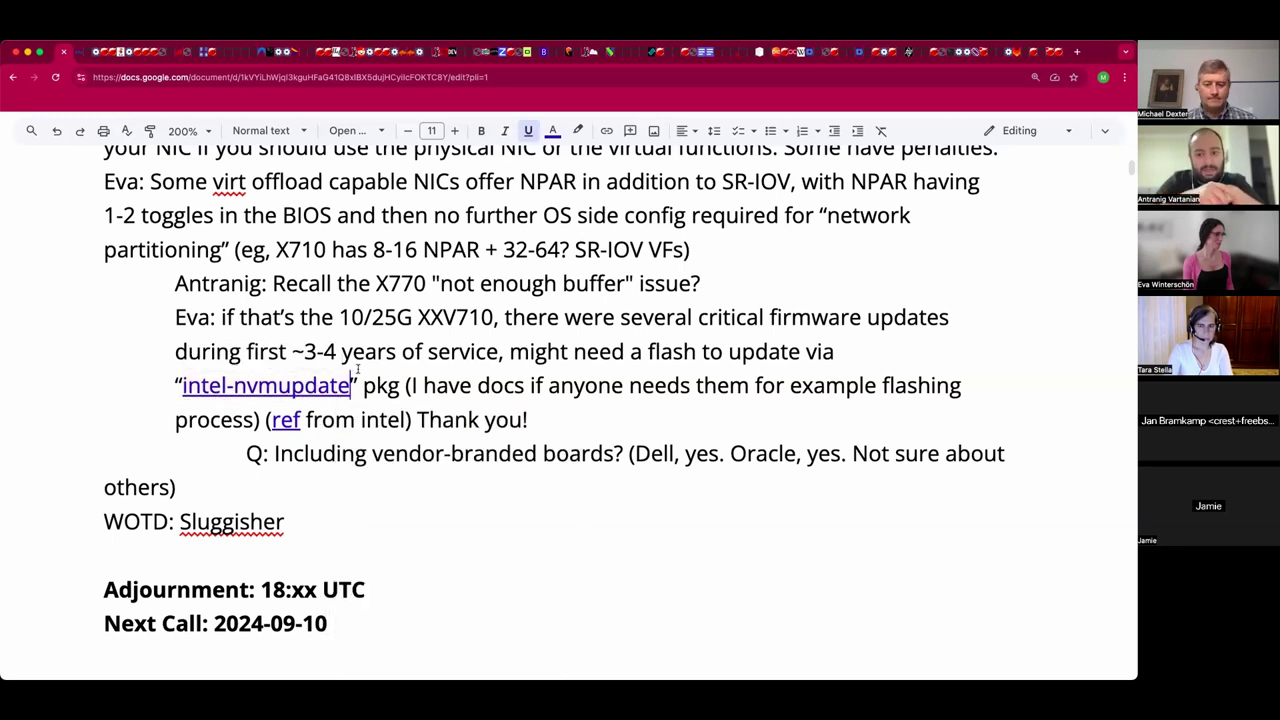
- Add "-10g and -100g" directly after the linked "intel-nvmupdate", inside the closing quotation mark
{"action": "type", "text": "-10g"}
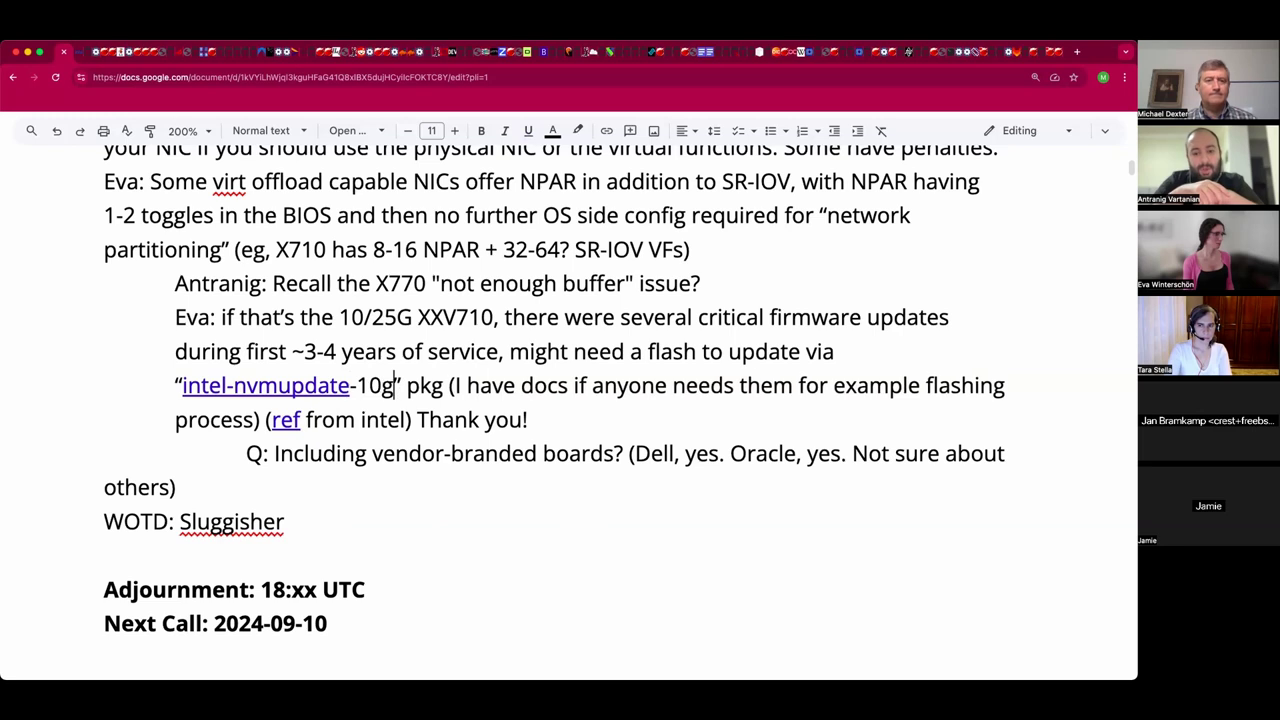
{"action": "type", "text": " and "}
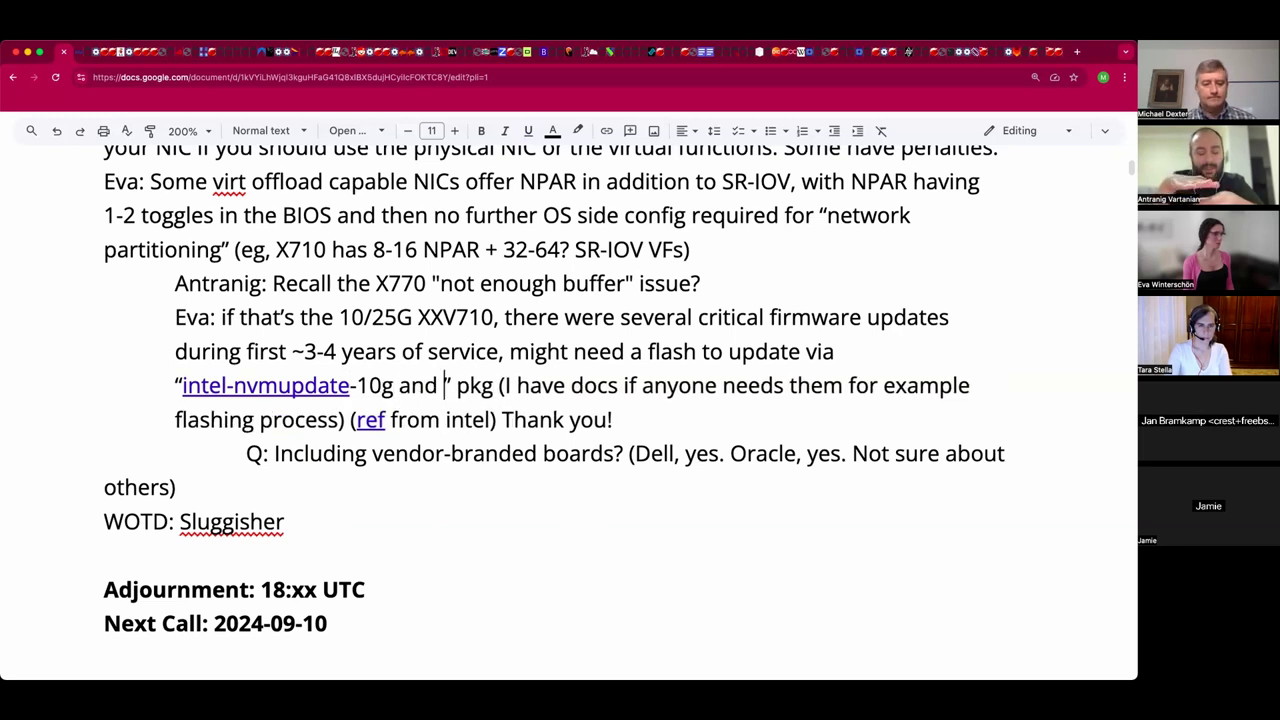
{"action": "type", "text": "-100g"}
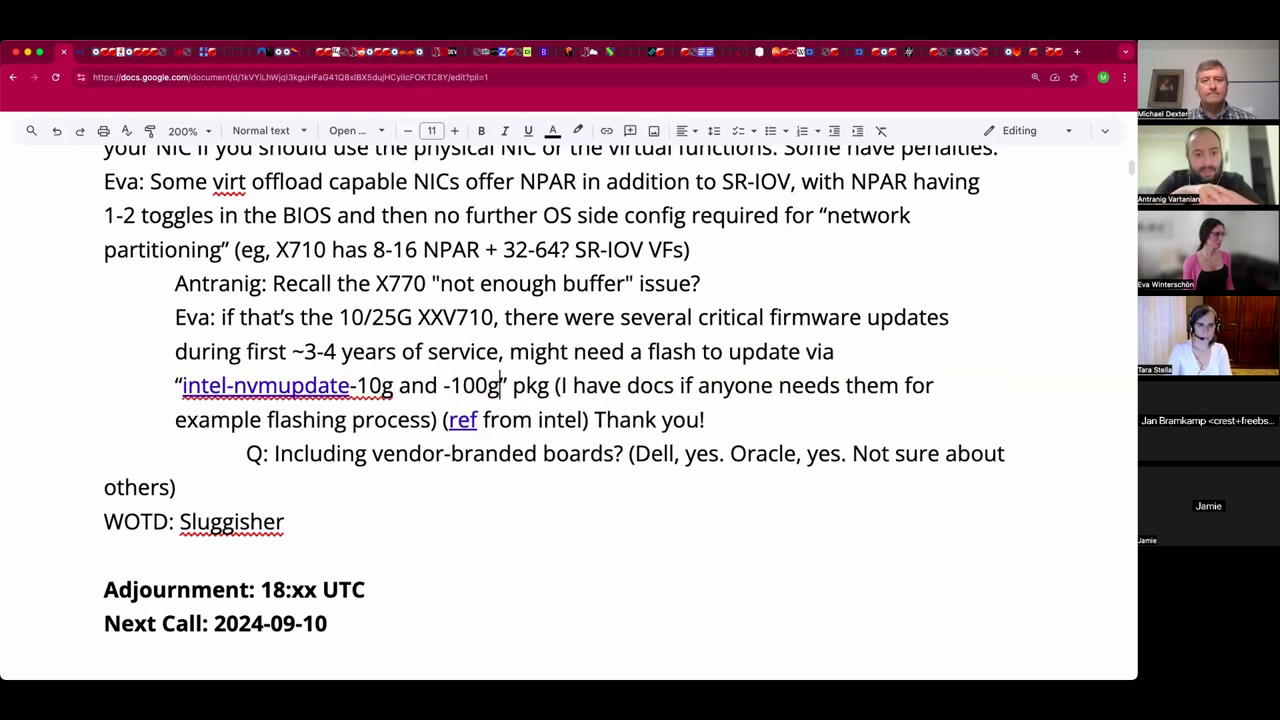
- Change "pkg" to "packages" after the quoted intel-nvmupdate names in the firmware update note
{"action": "key", "text": "Right"}
{"action": "key", "text": "Right"}
{"action": "key", "text": "Right"}
{"action": "key", "text": "Right"}
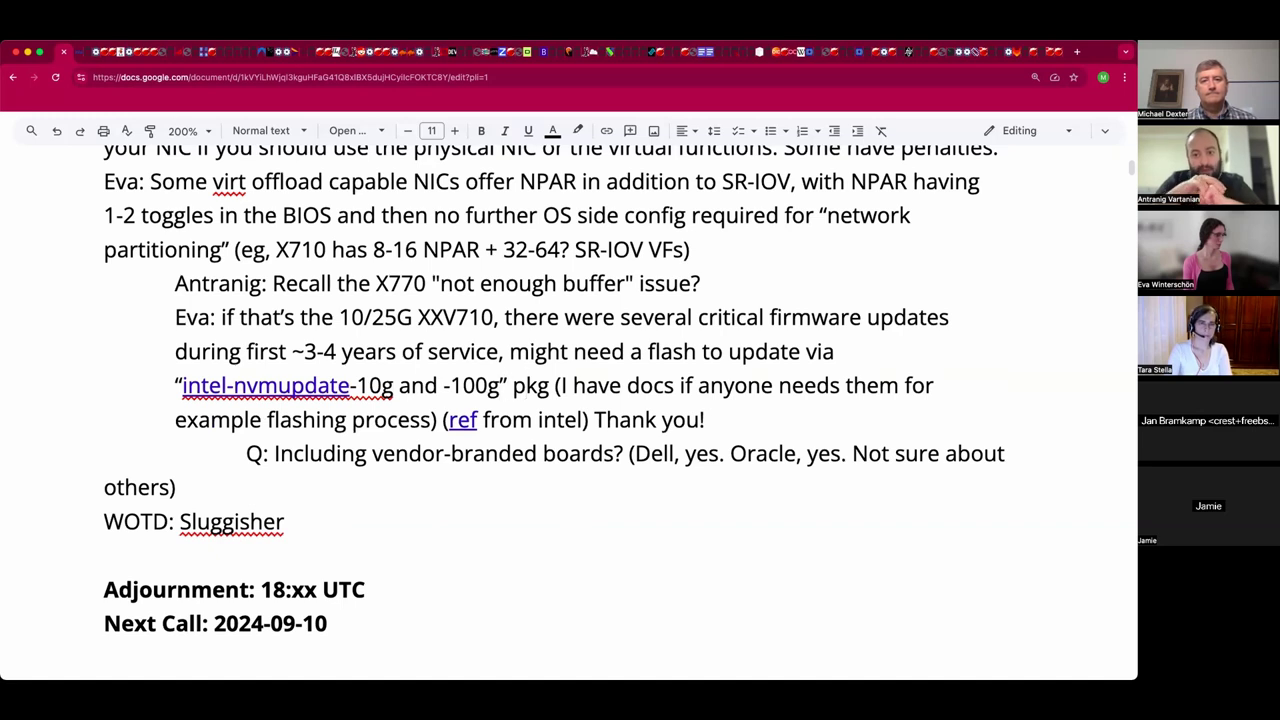
{"action": "key", "text": "Right"}
{"action": "key", "text": "shift+Left"}
{"action": "key", "text": "shift+Left"}
{"action": "type", "text": "acages"}
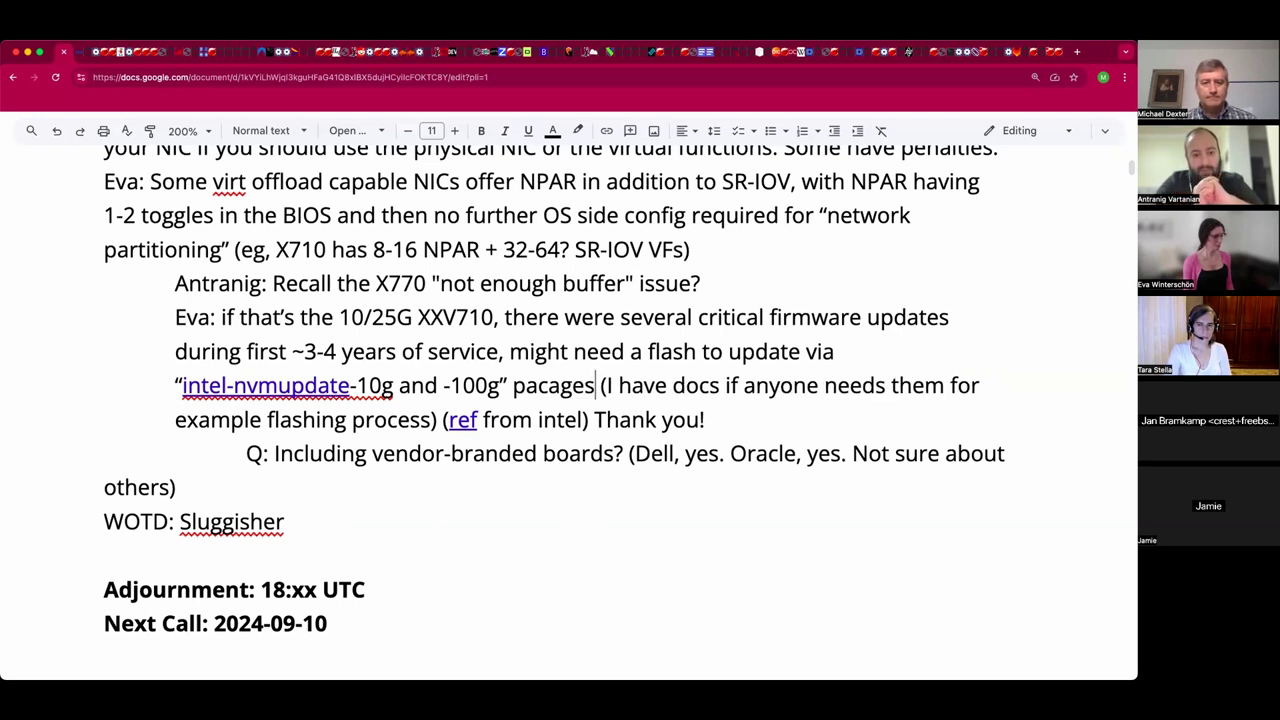
{"action": "key", "text": "Left"}
{"action": "key", "text": "Left"}
{"action": "key", "text": "Left"}
{"action": "key", "text": "Left"}
{"action": "key", "text": "Right"}
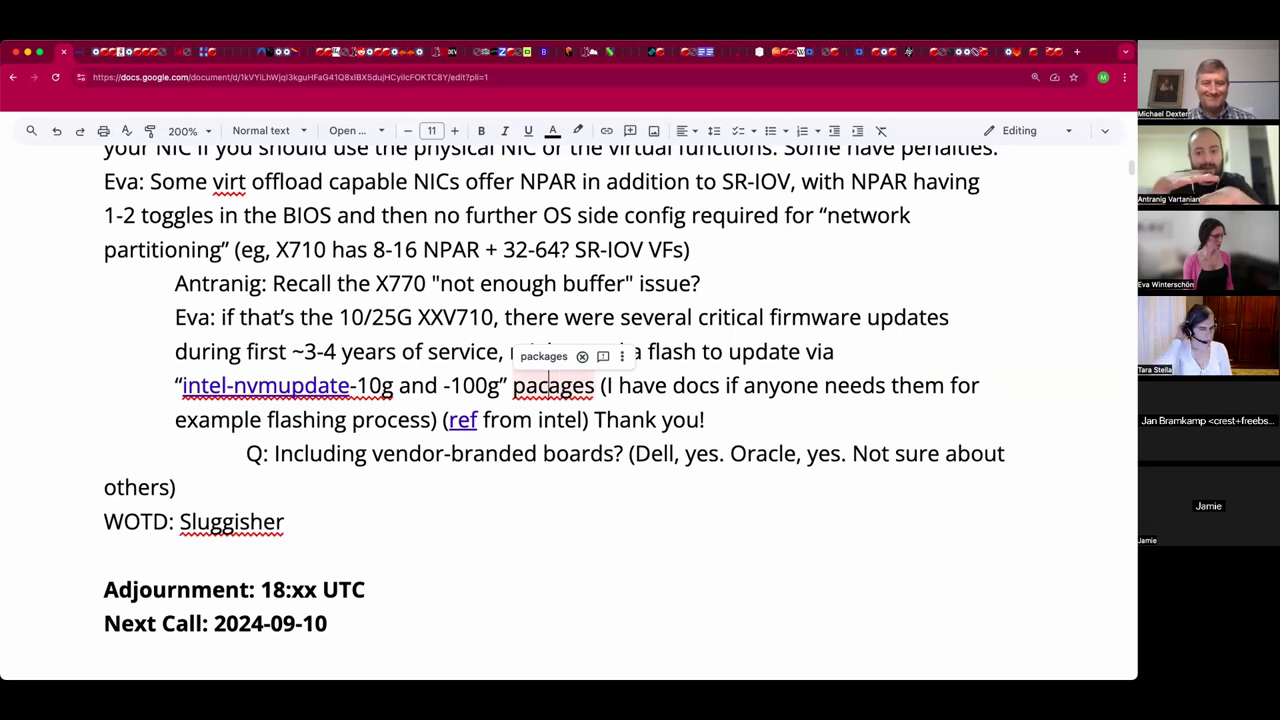
{"action": "type", "text": "k"}
{"action": "key", "text": "Down"}
{"action": "key", "text": "Down"}
{"action": "key", "text": "Down"}
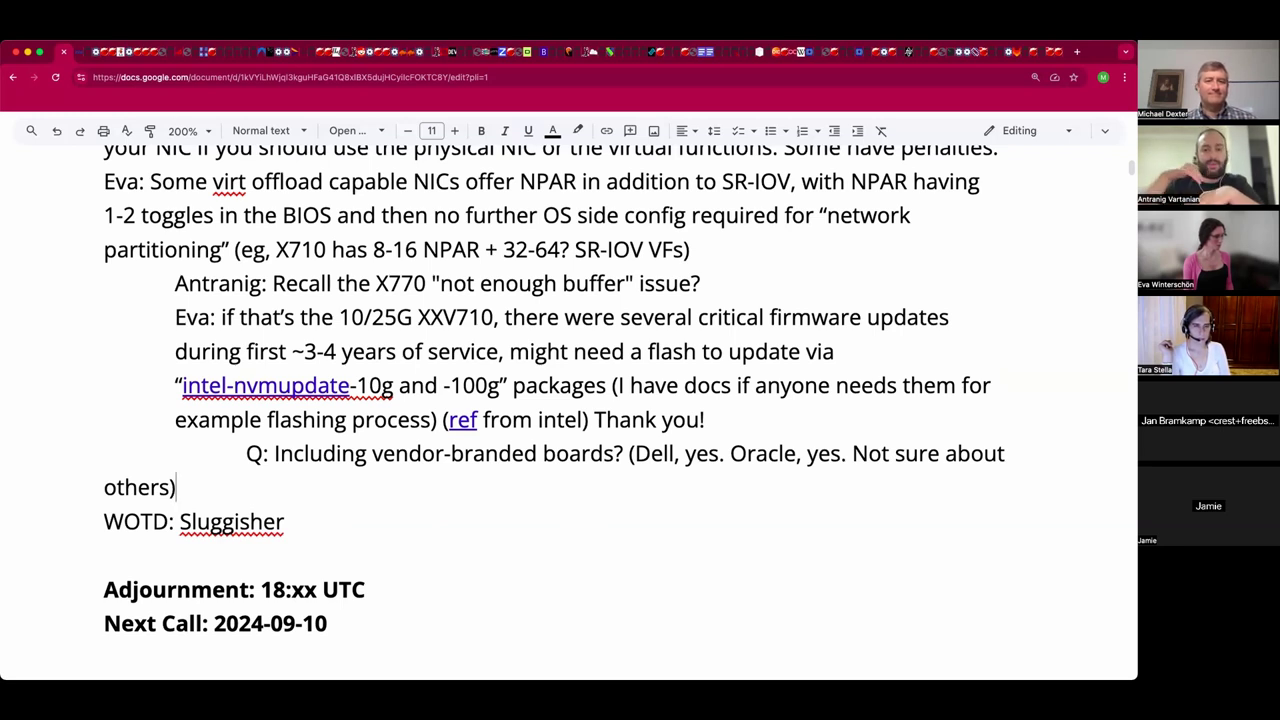
{"action": "left_click", "coordinate": [429, 545]}
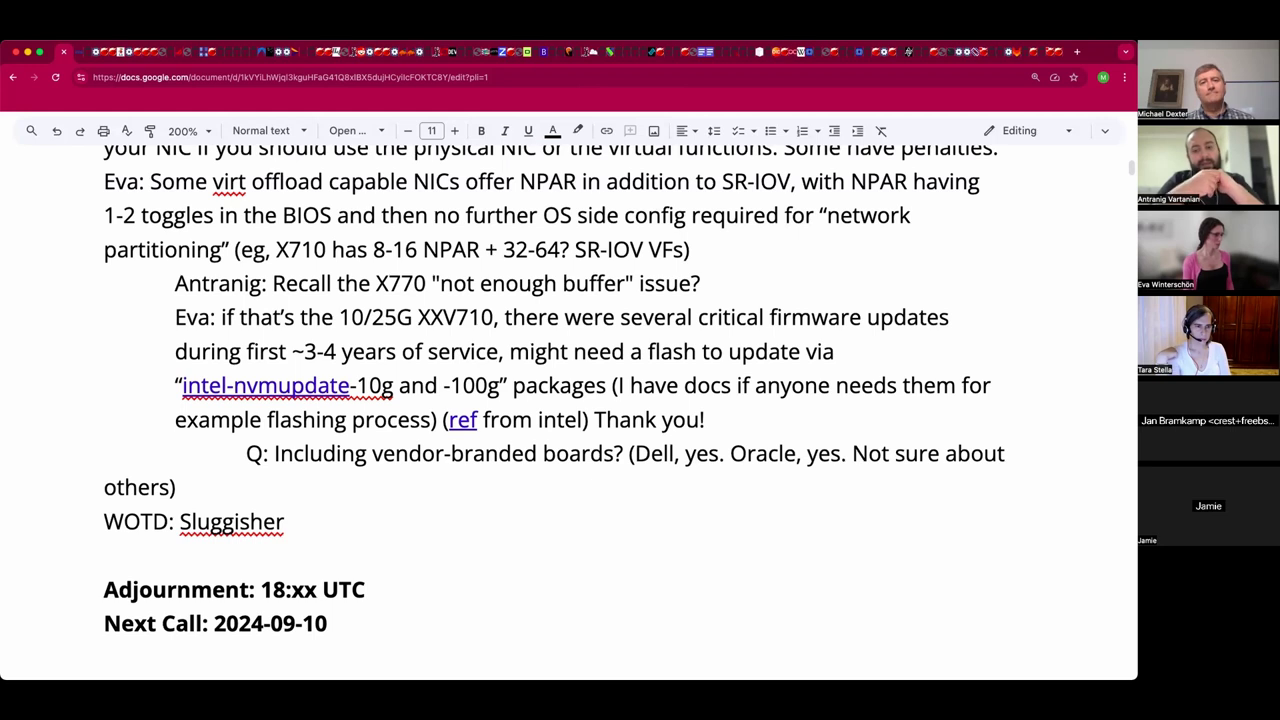
{"action": "left_click", "coordinate": [458, 419]}
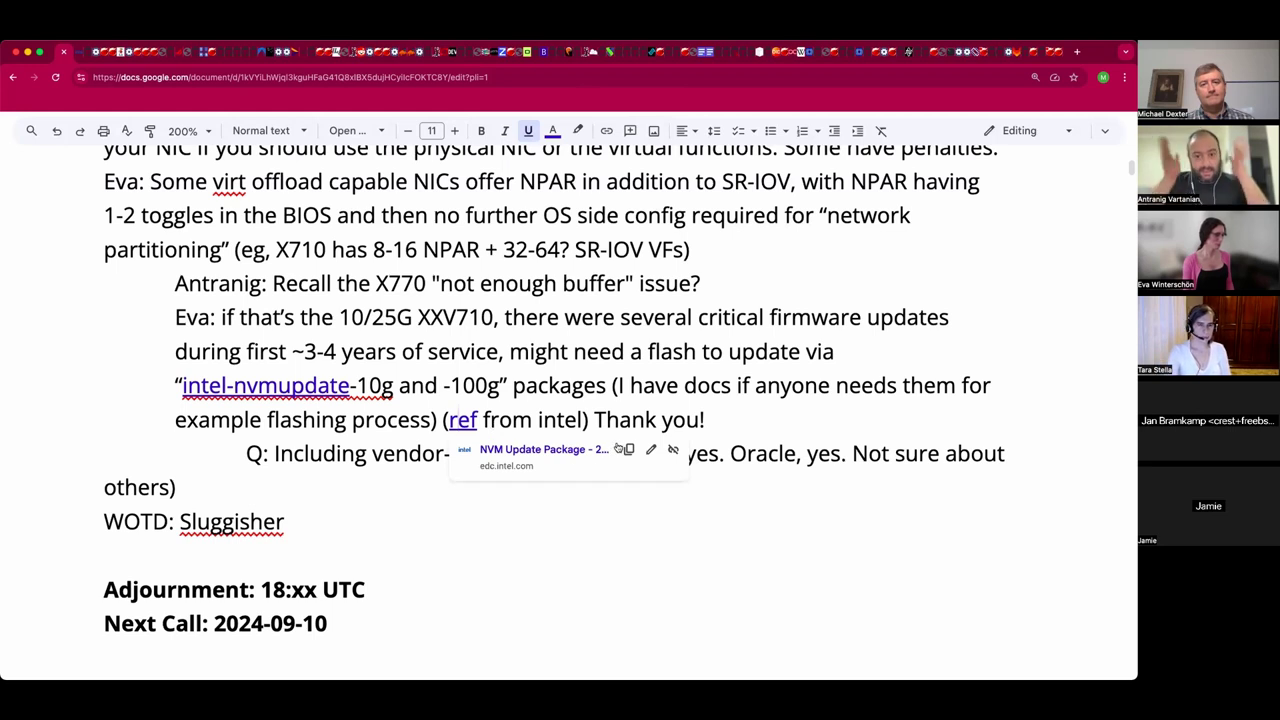
{"action": "key", "text": "Left"}
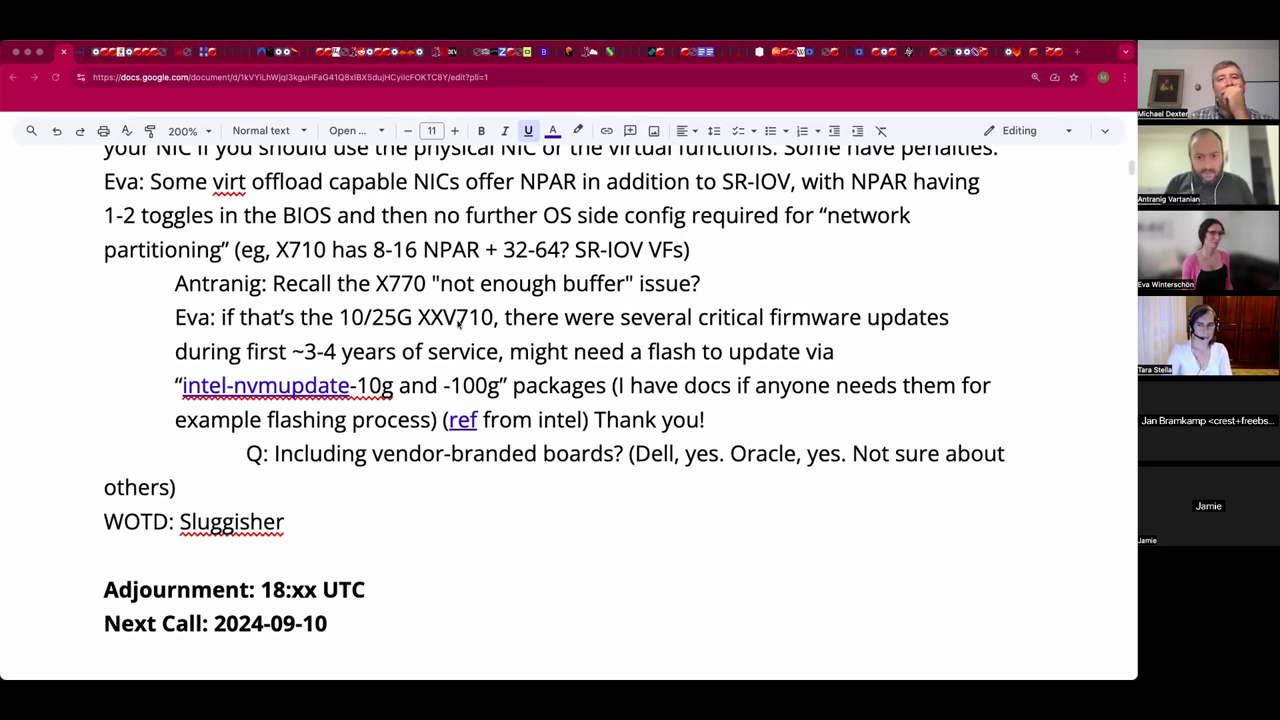
- Below the WOTD line, write: From a pin: "The strongest steel is forged in the fire of a dumpster", followed by a blank line
{"action": "left_click", "coordinate": [434, 514]}
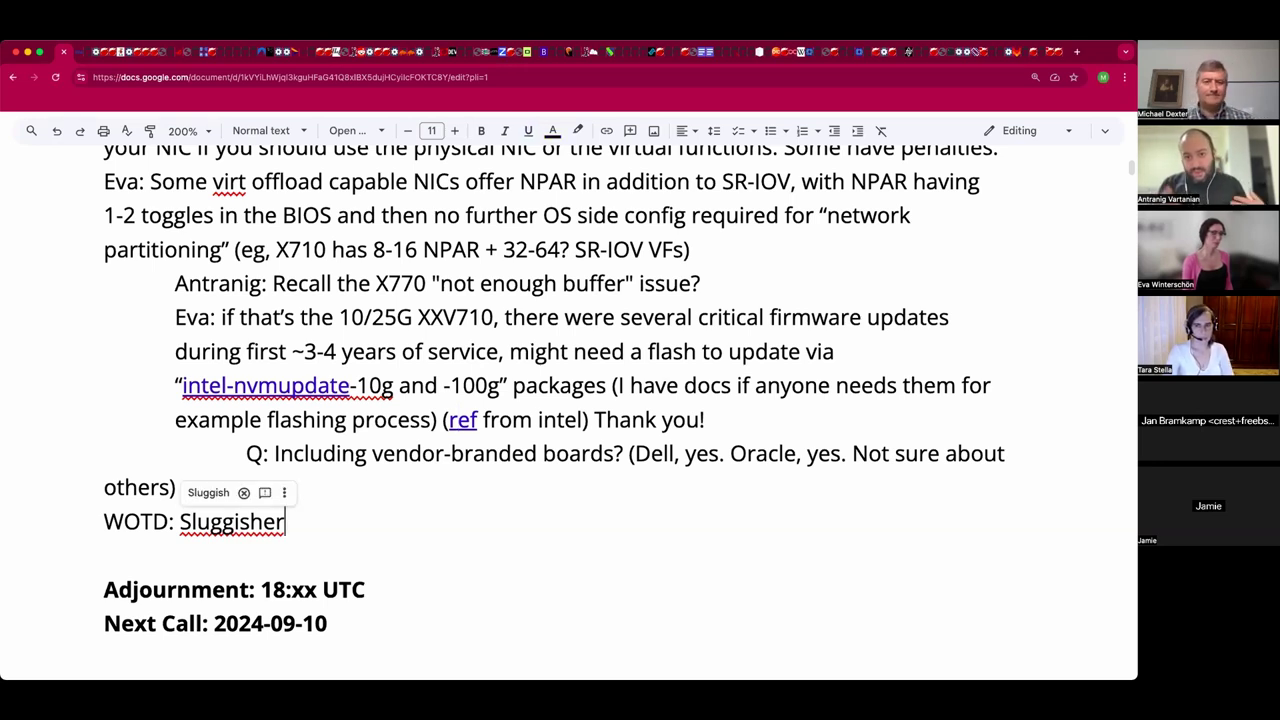
{"action": "key", "text": "Down"}
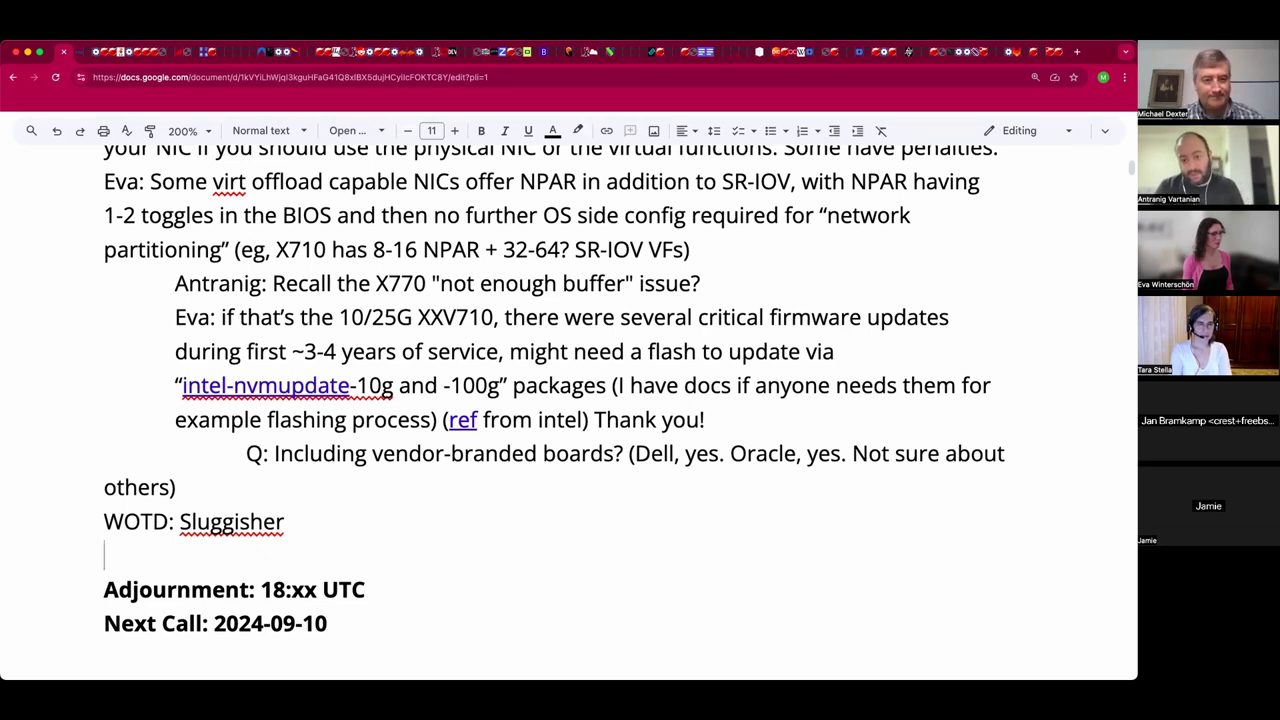
{"action": "type", "text": "FRom a"}
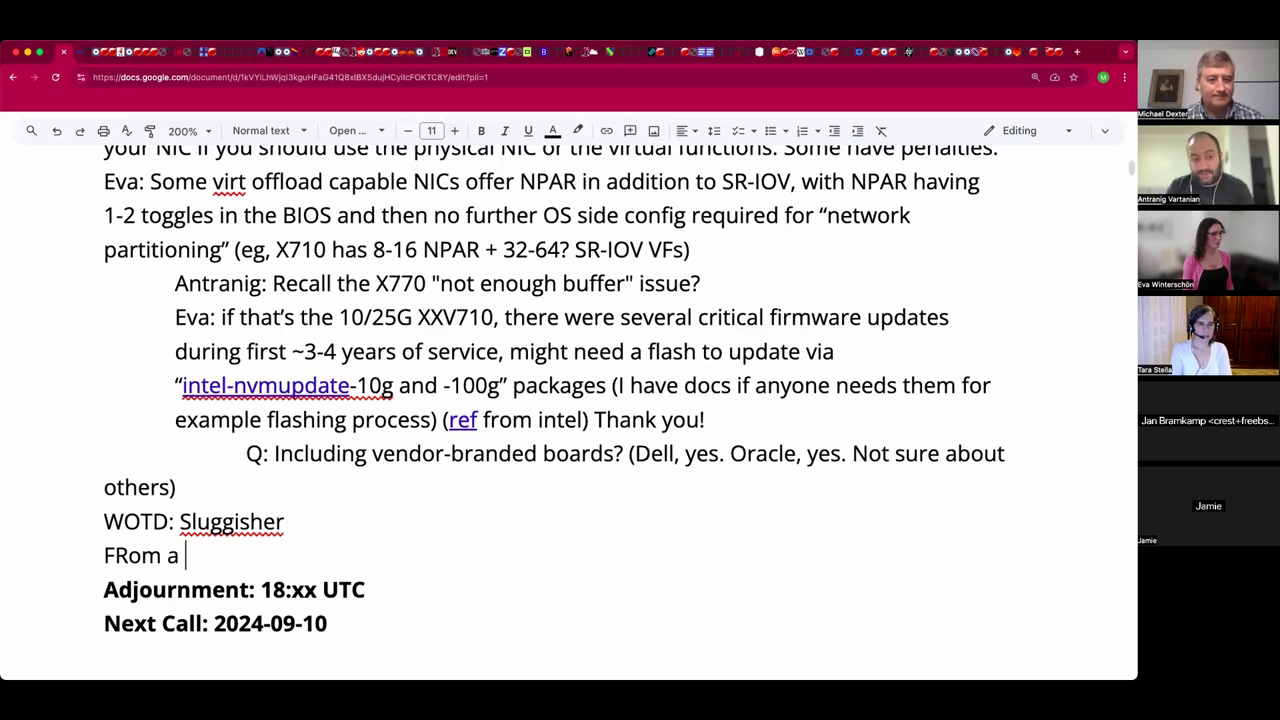
{"action": "key", "text": "shift+Home"}
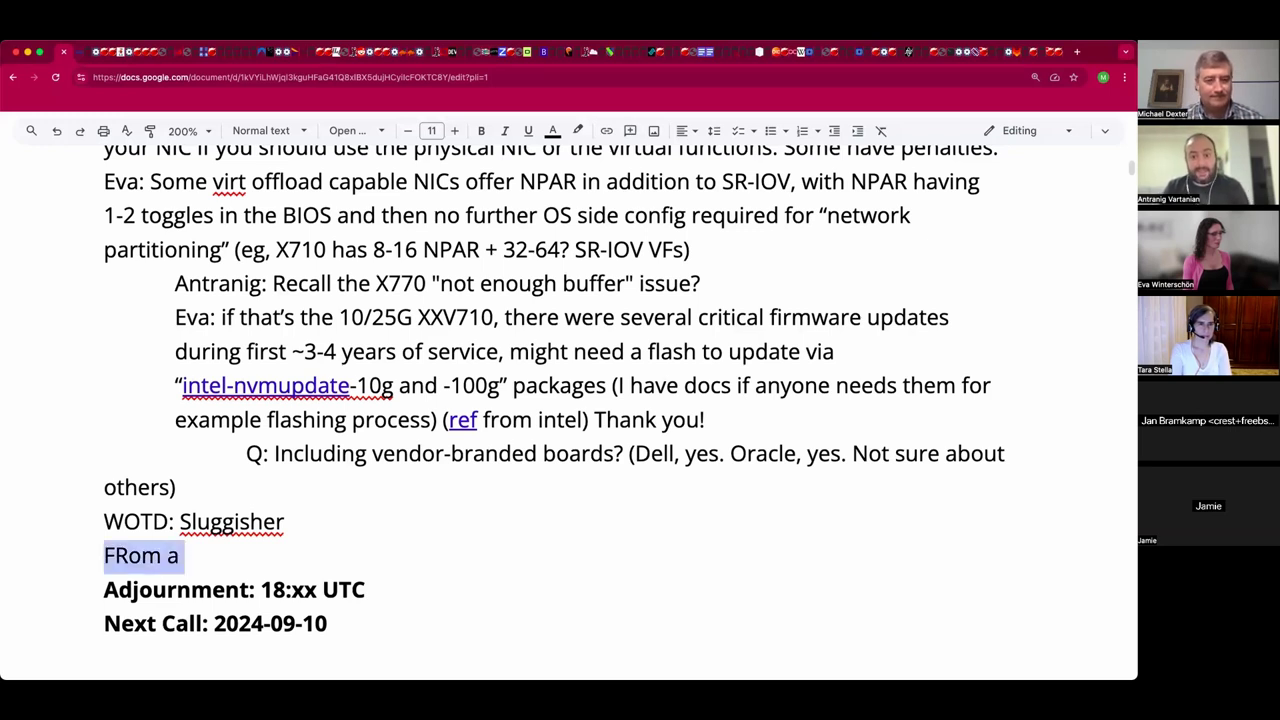
{"action": "type", "text": "From a pin: "}
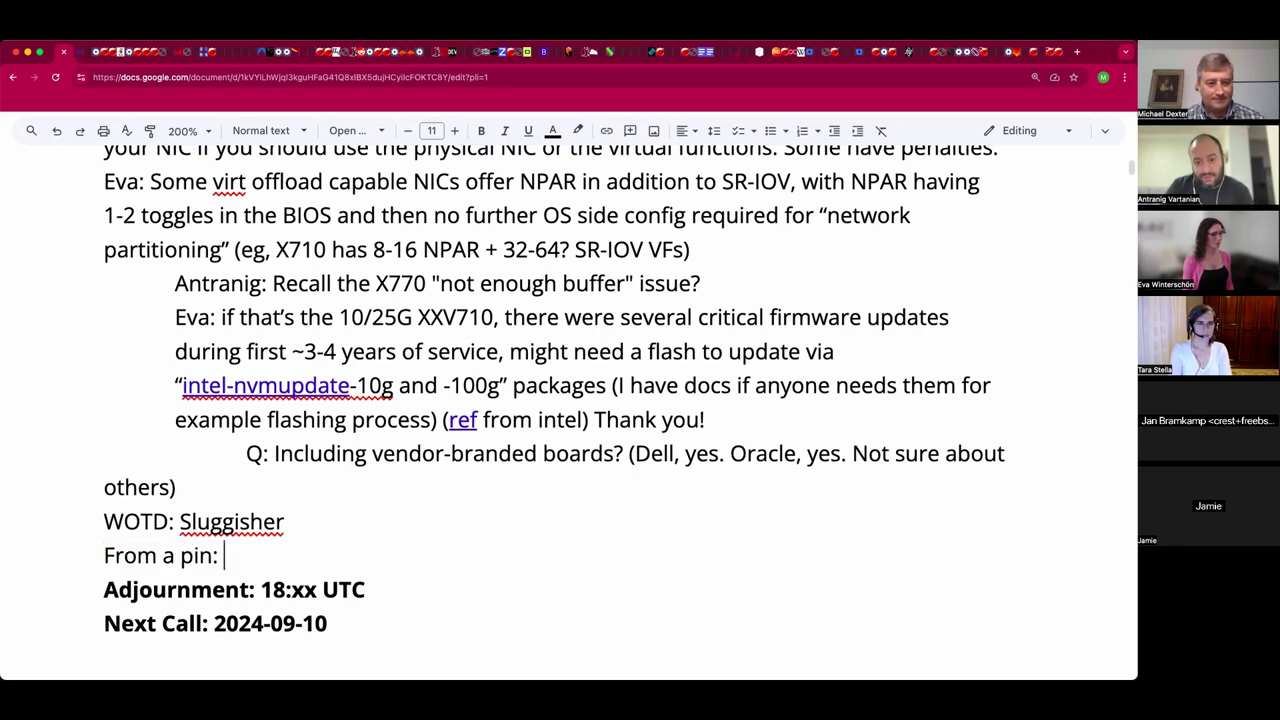
{"action": "type", "text": "\"The strongest st"}
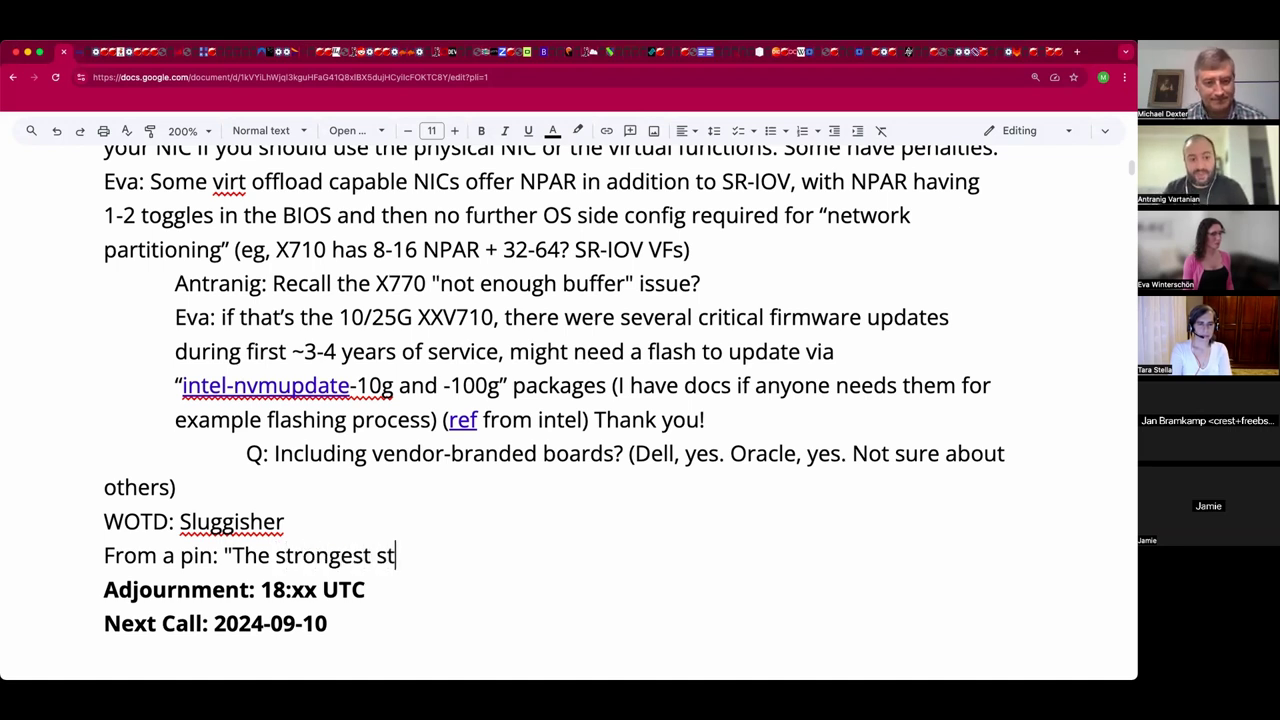
{"action": "type", "text": "eel is forged "}
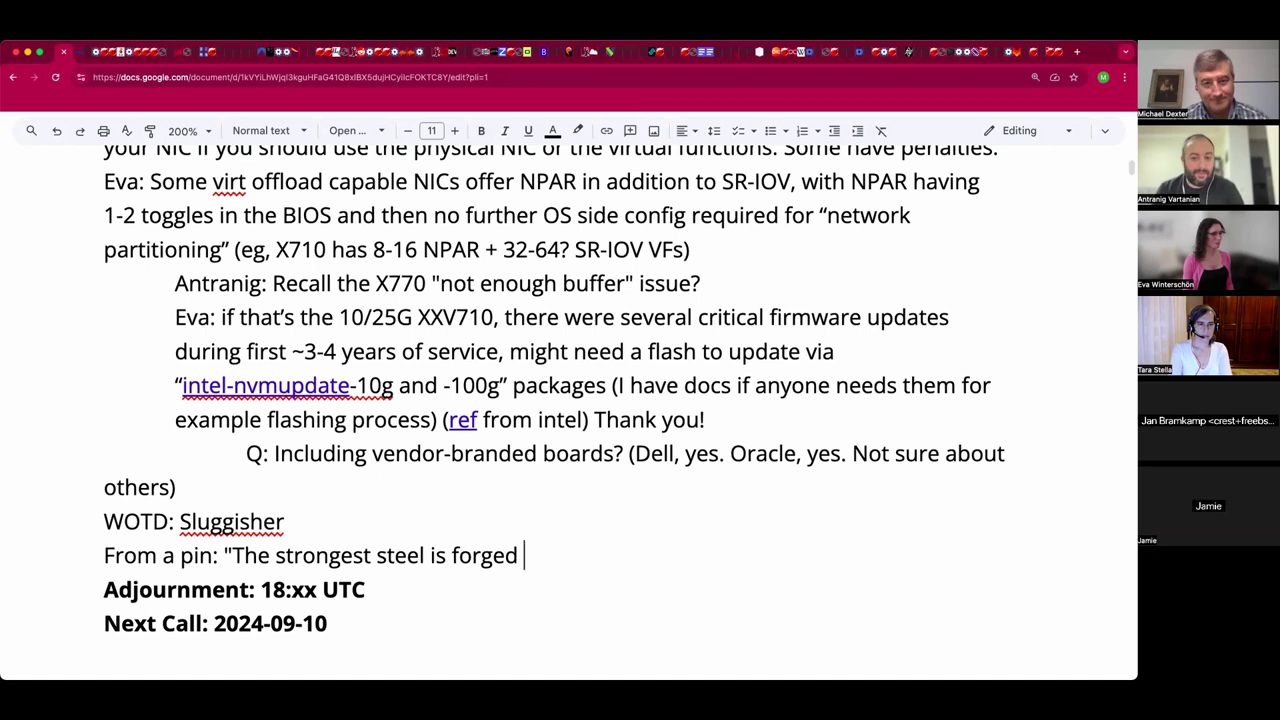
{"action": "type", "text": "in the fire ofa"}
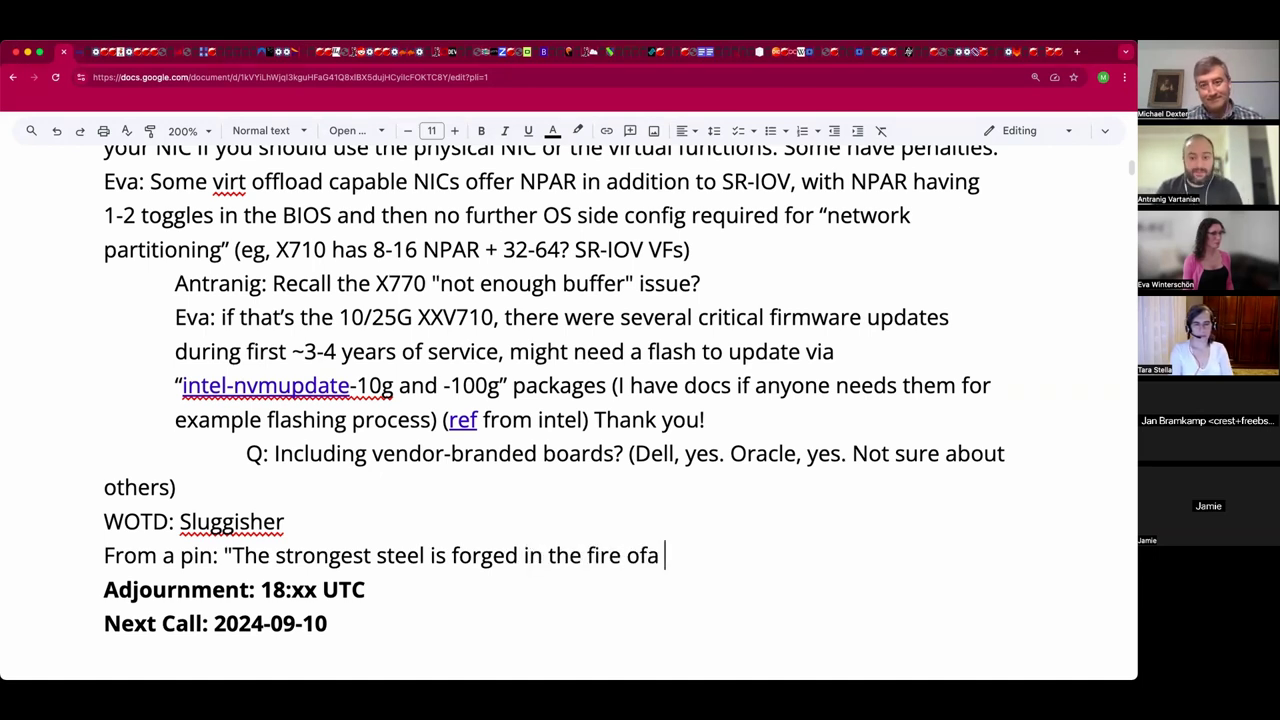
{"action": "key", "text": "BackSpace"}
{"action": "key", "text": "BackSpace"}
{"action": "type", "text": "a "}
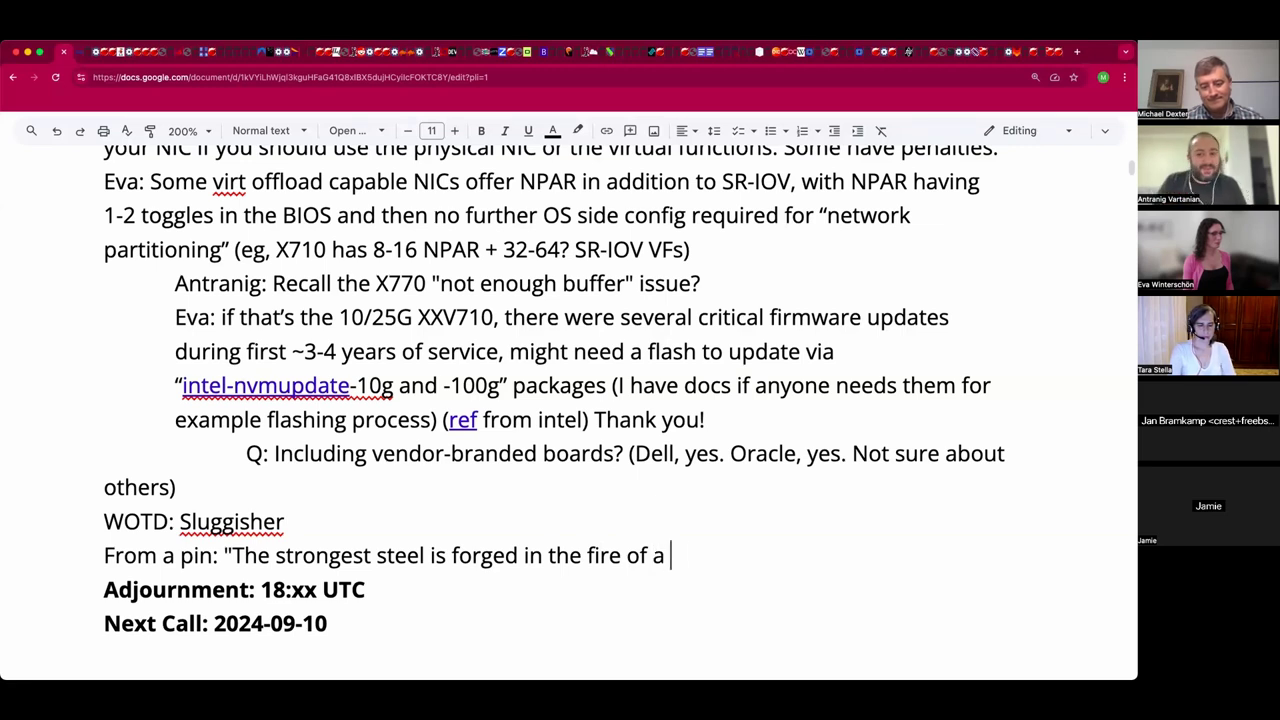
{"action": "type", "text": "dumpster\""}
{"action": "key", "text": "Return"}
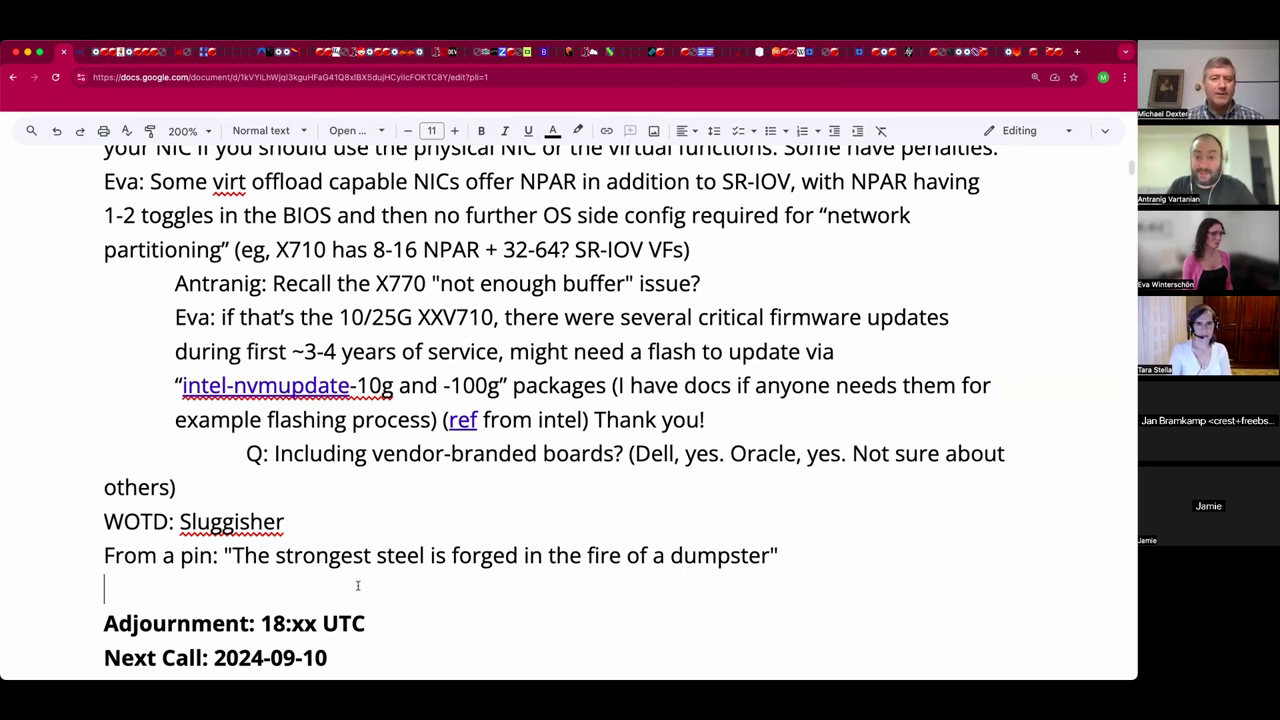
- Replace the "xx" minutes placeholder in the Adjournment line so the time reads 18:10 UTC
{"action": "left_click", "coordinate": [313, 617]}
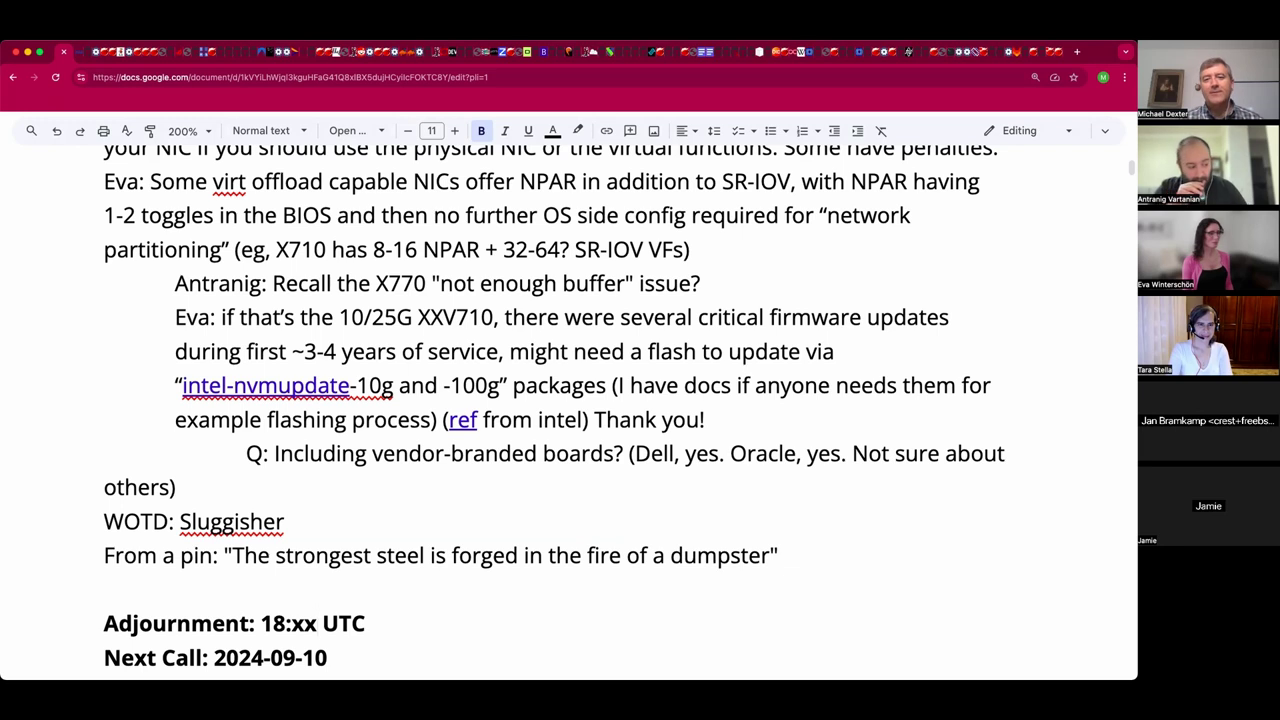
{"action": "key", "text": "BackSpace"}
{"action": "key", "text": "BackSpace"}
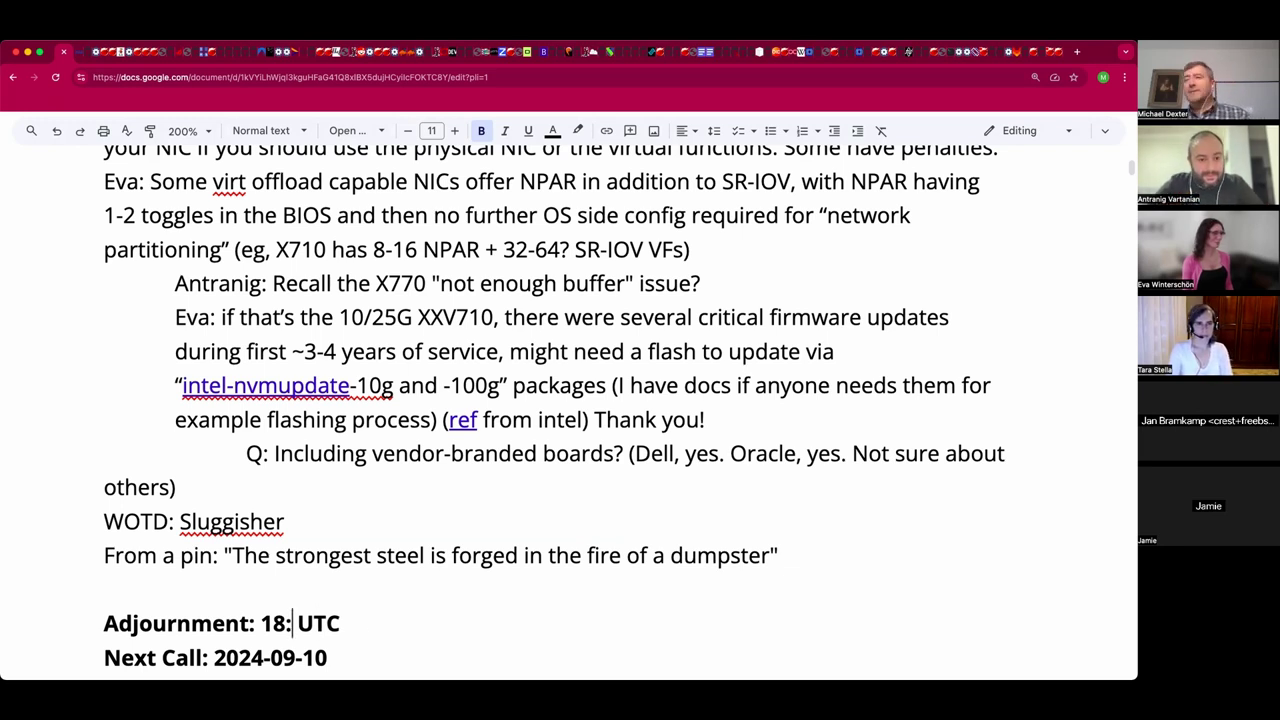
{"action": "type", "text": "10"}
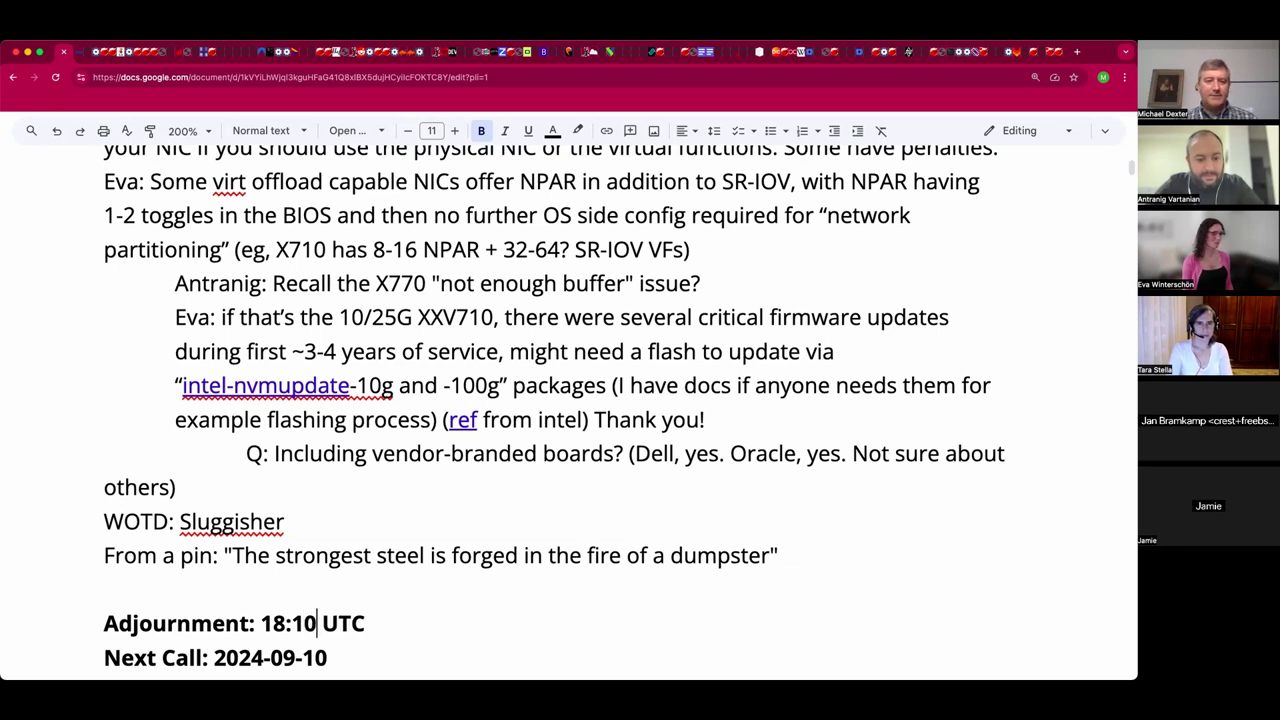